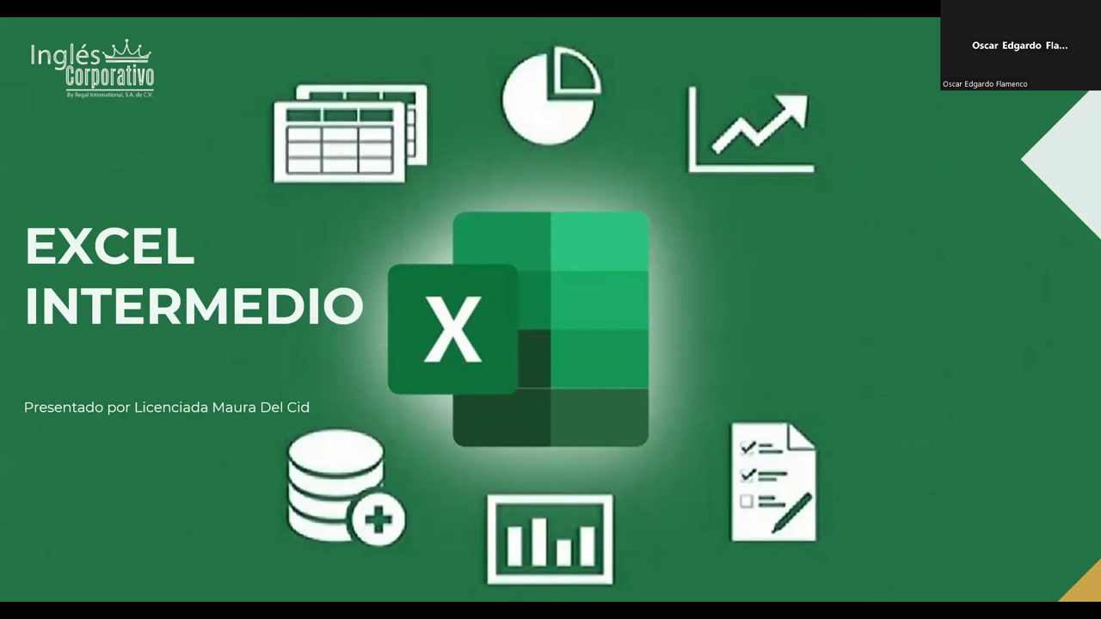
Advance the slideshow from the EXCEL INTERMEDIO title slide to the SESIÓN 11 slide.
scroll(723, 107, "down", 1)
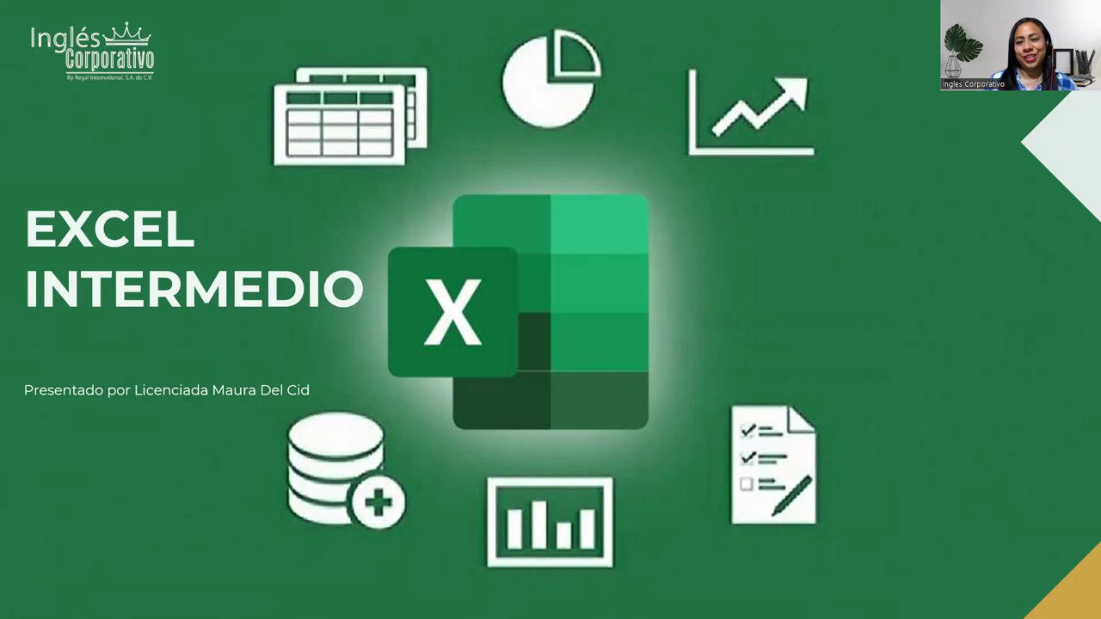
key("Right")
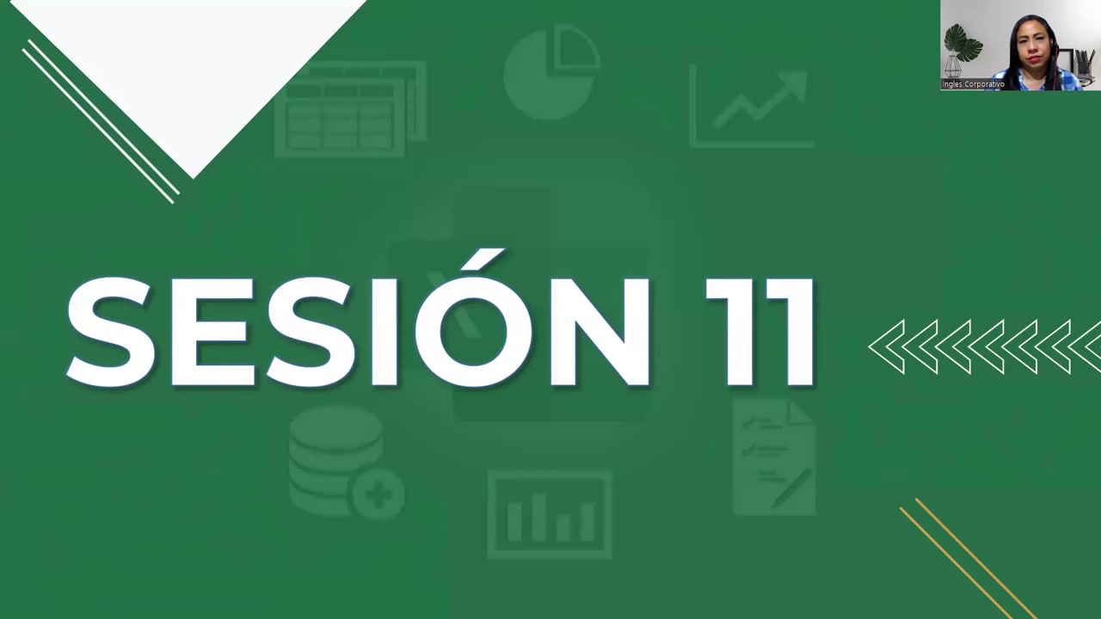
Advance the slideshow one slide toward the AGENDA slide.
key("Right")
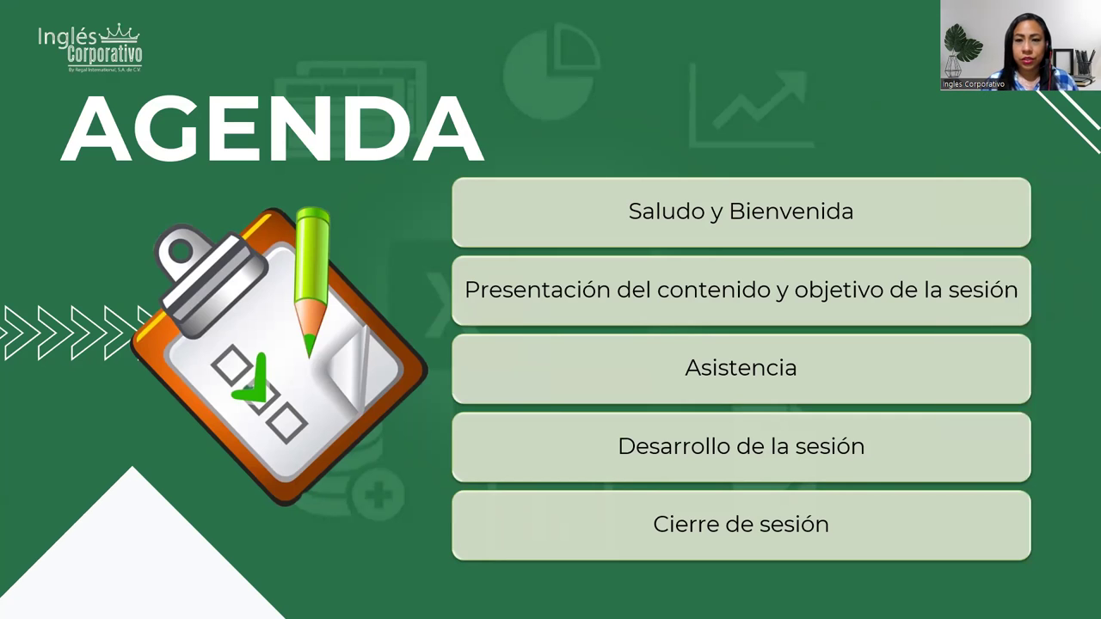
Step through the CONTENIDO and OBJETIVO slides to reach TIPOS DE VALIDACIONES.
key("Right")
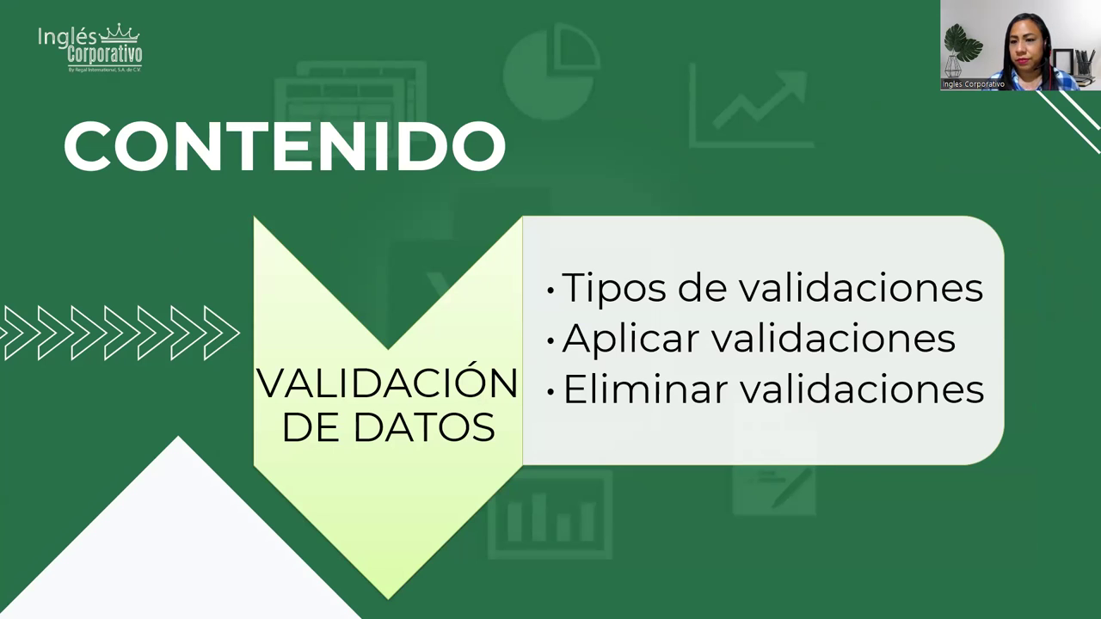
left_click(1057, 349)
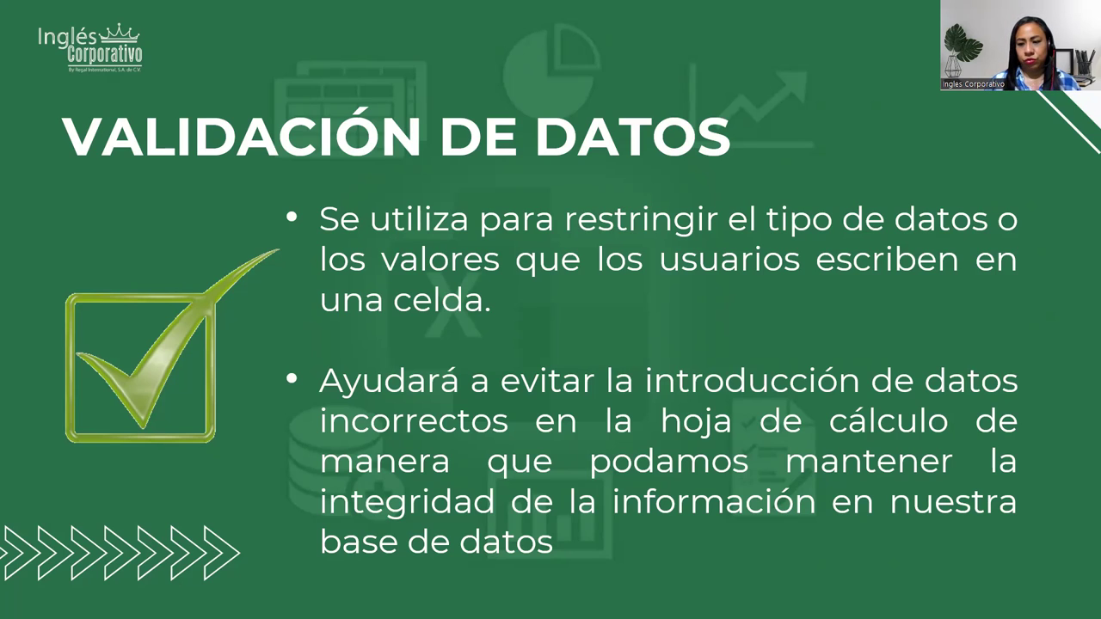
left_click(1042, 375)
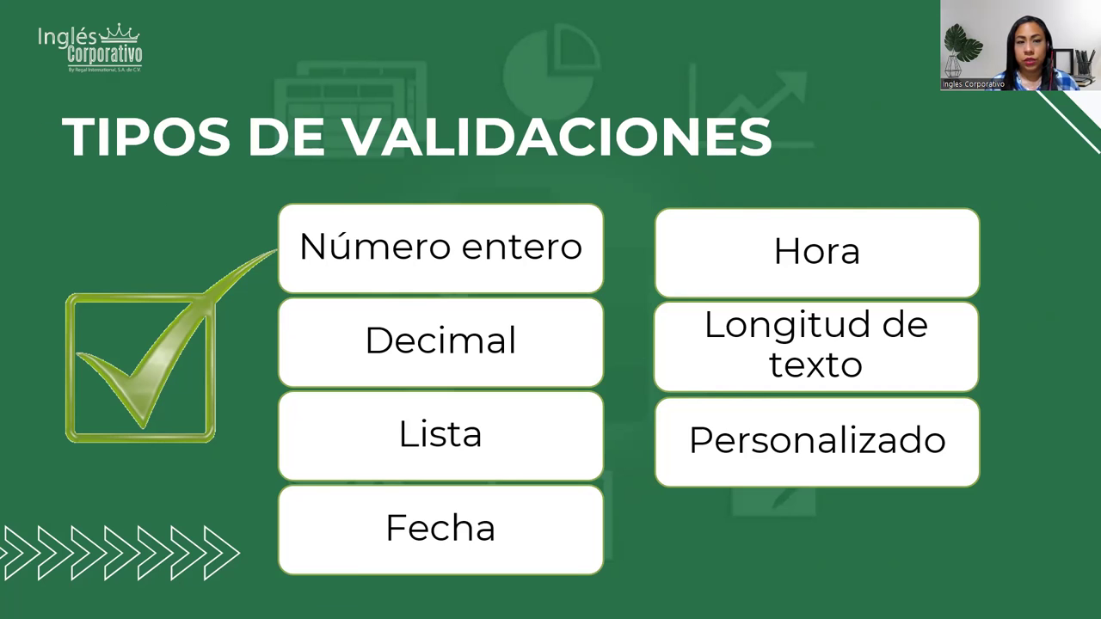
Present ¿CÓMO APLICAR VALIDACIONES?, playing its Datos and Validación de datos animations twice, then reach DESARROLLO.
key("Right")
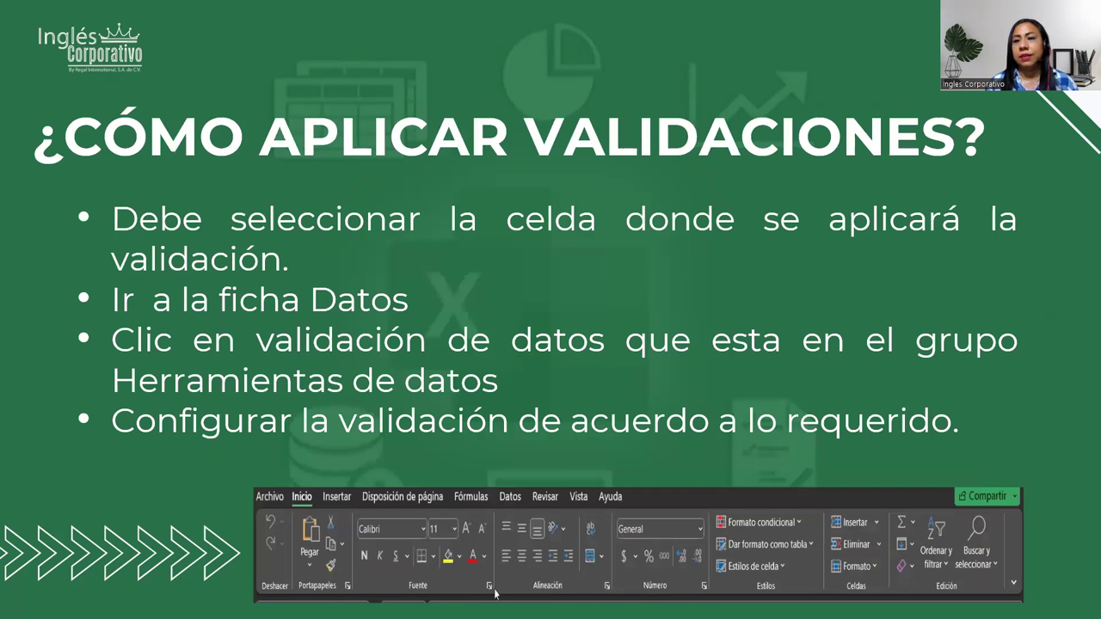
left_click(504, 505)
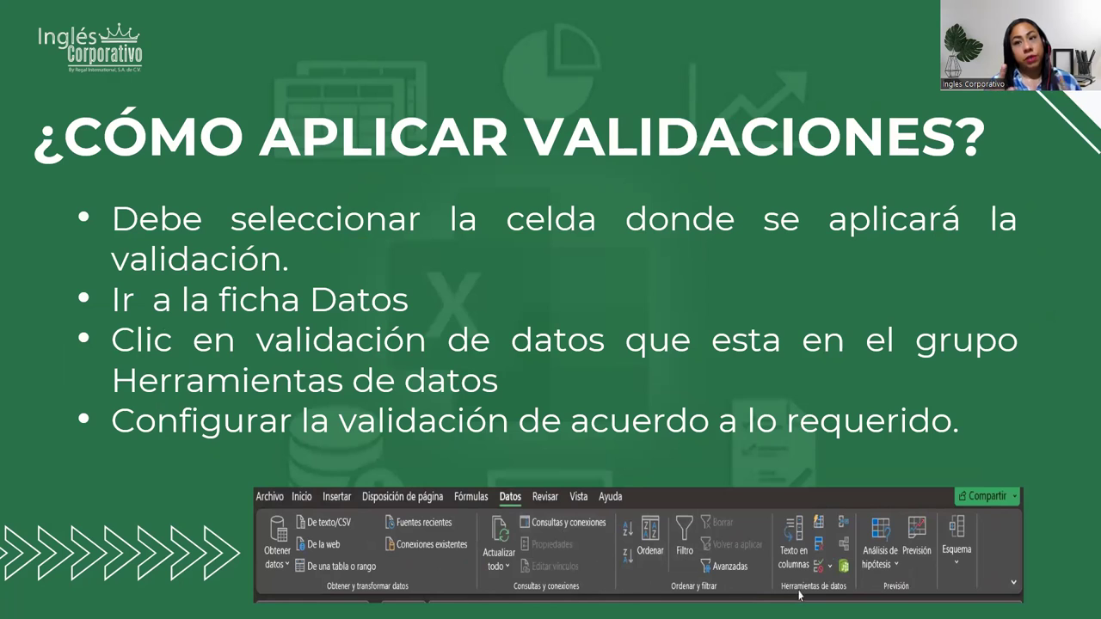
left_click(830, 569)
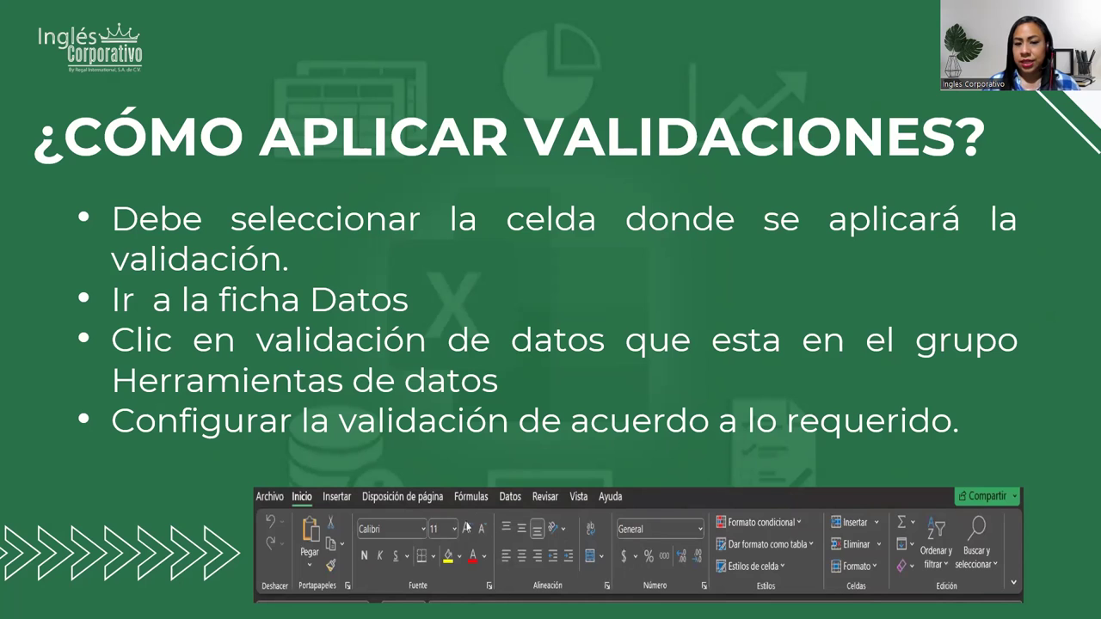
left_click(507, 499)
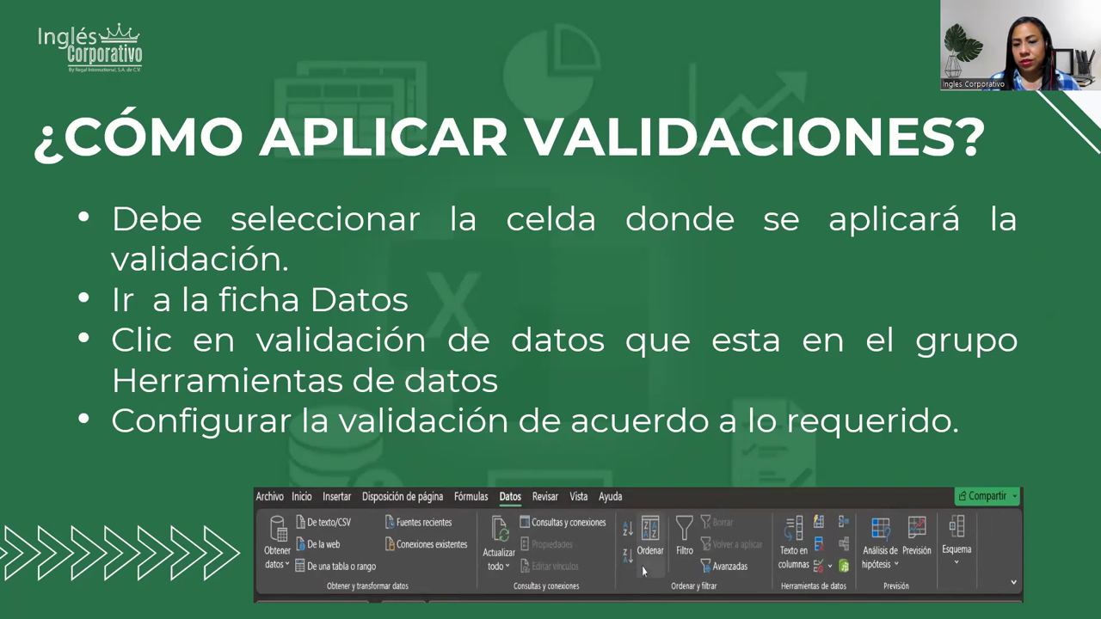
left_click(829, 565)
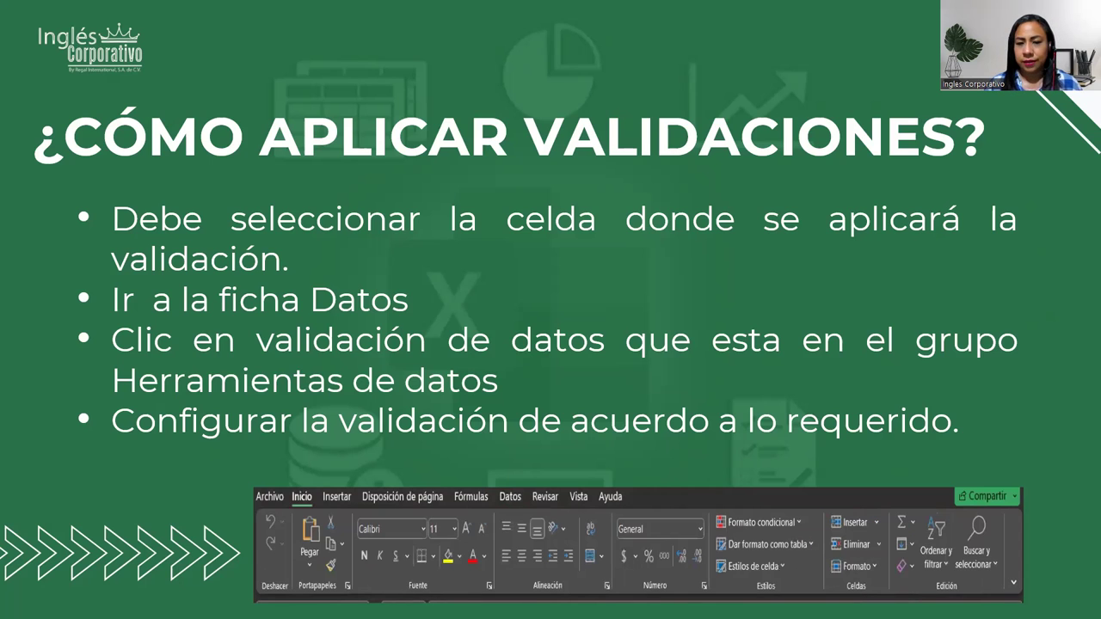
key("Right")
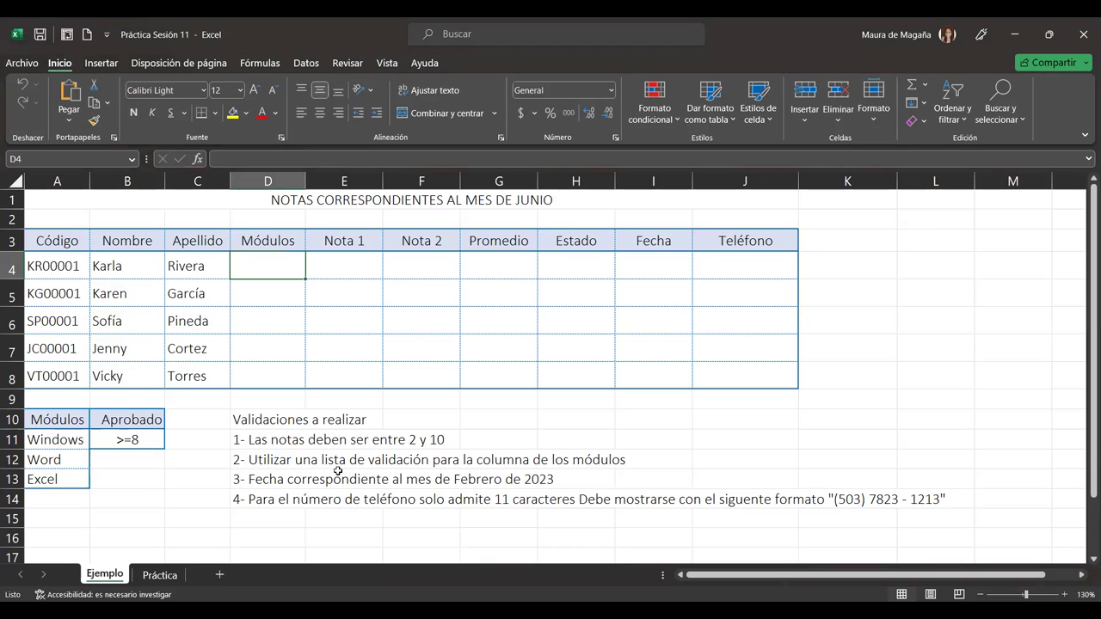
left_click(239, 439)
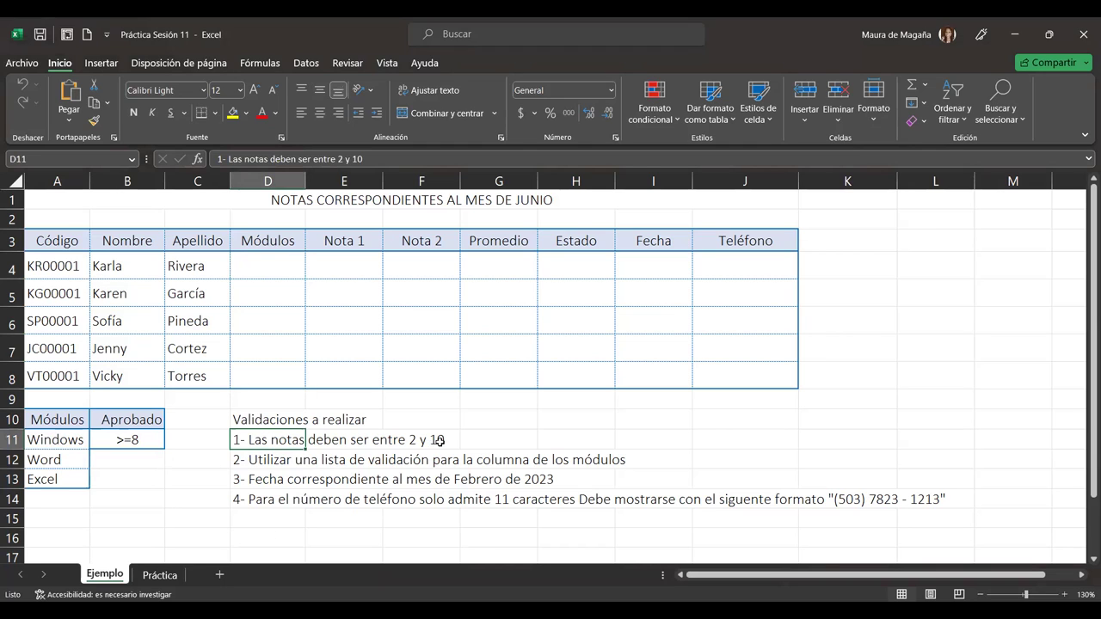
left_click(255, 457)
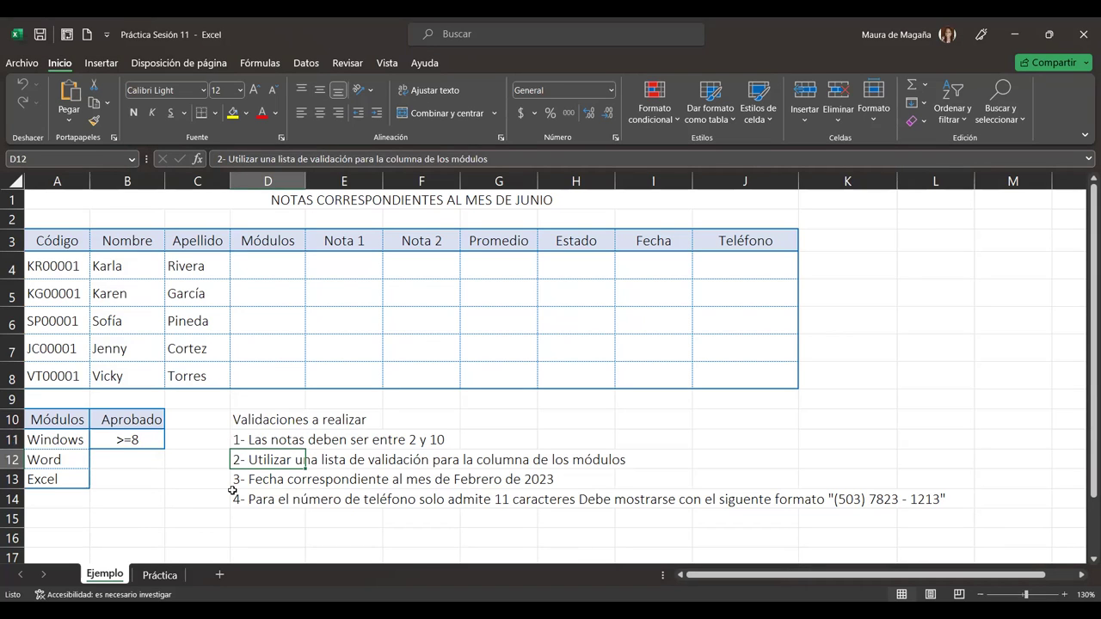
left_click(284, 476)
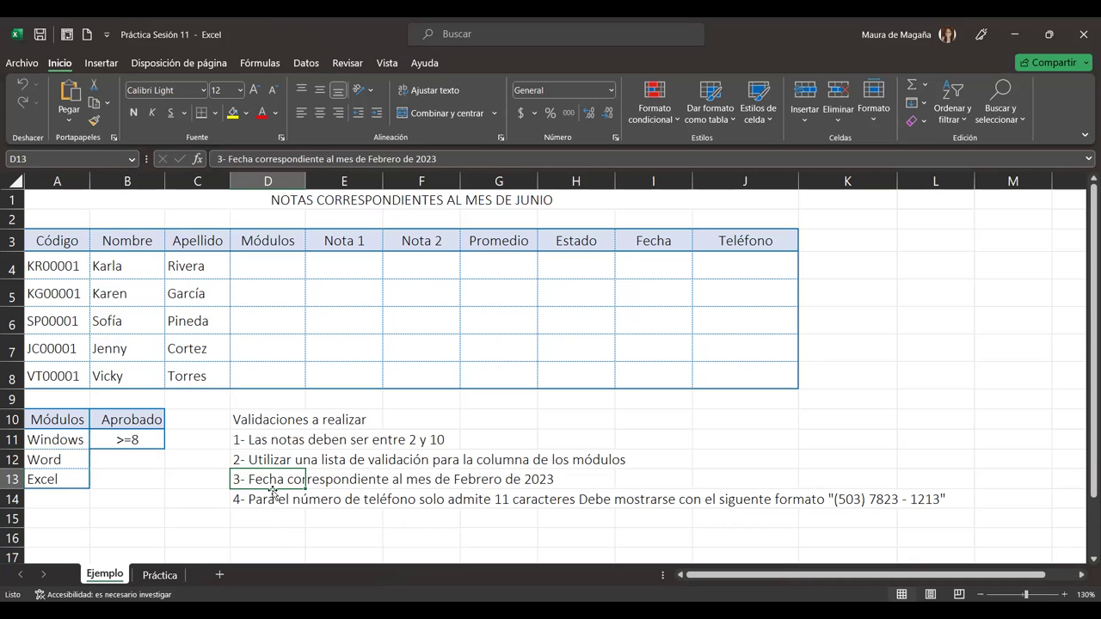
left_click(46, 442)
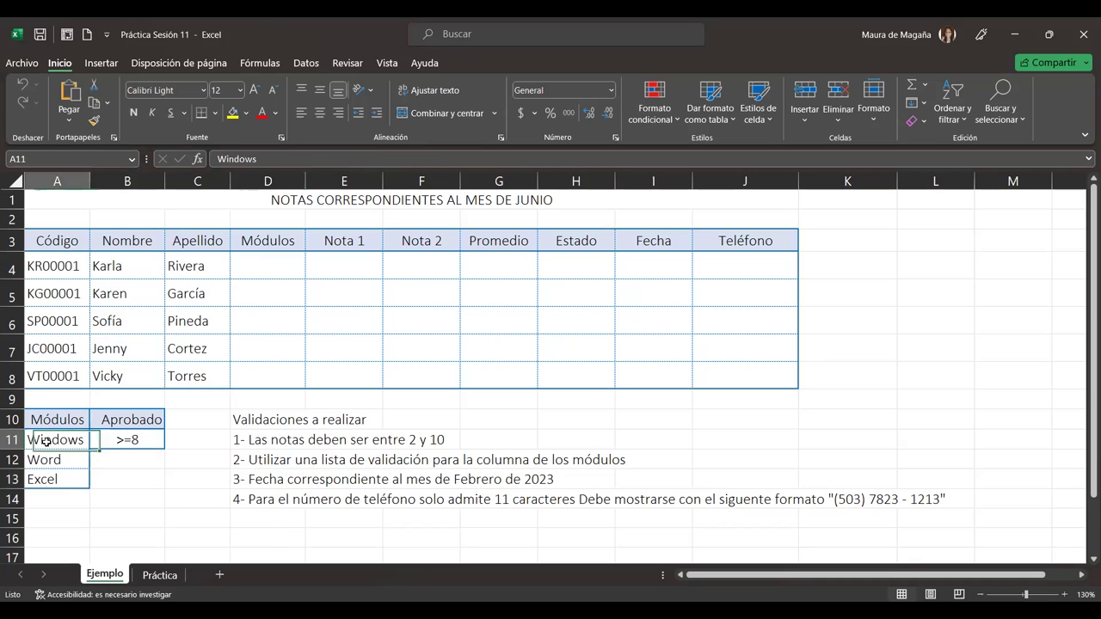
left_click(251, 256)
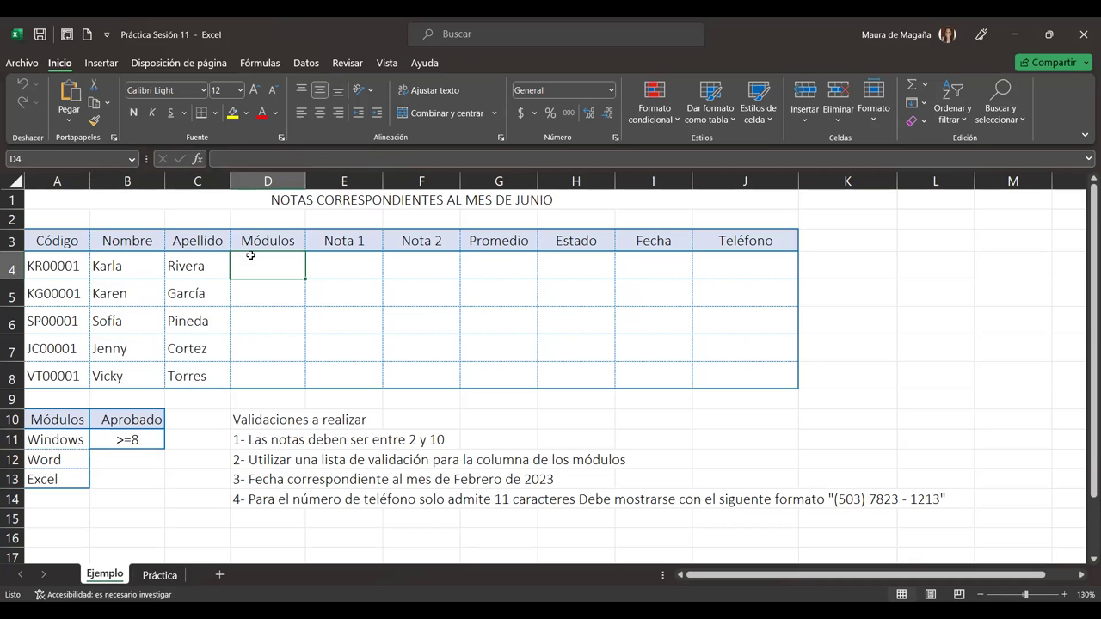
Center the Módulos cells D4:D8 horizontally and reselect them under the Datos tab.
left_click_drag(251, 255, 252, 369)
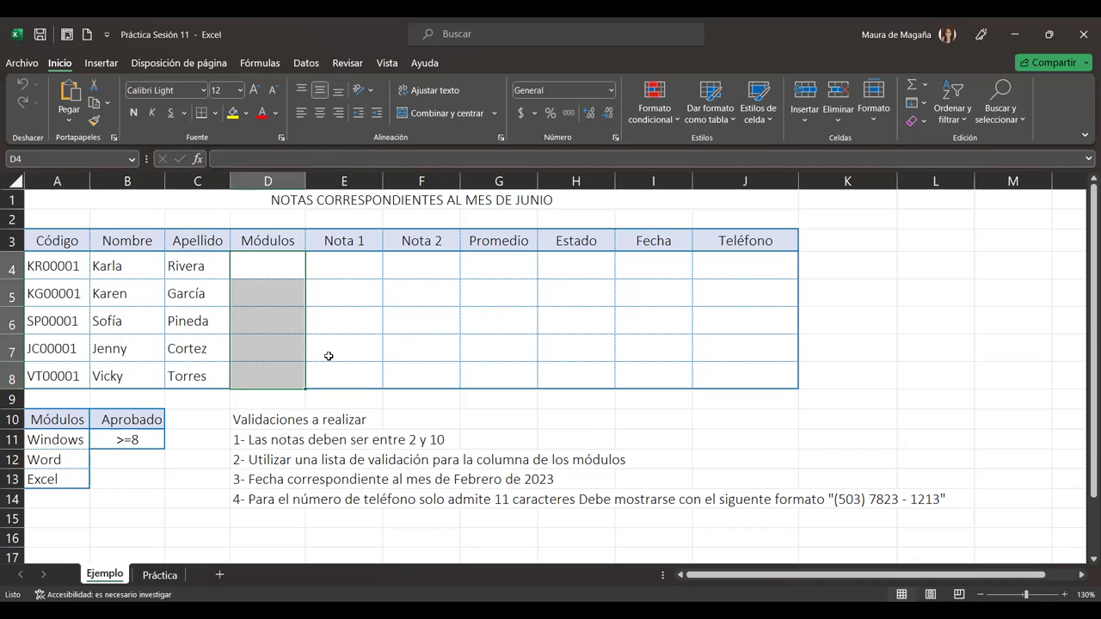
left_click(320, 112)
left_click_drag(268, 270, 272, 372)
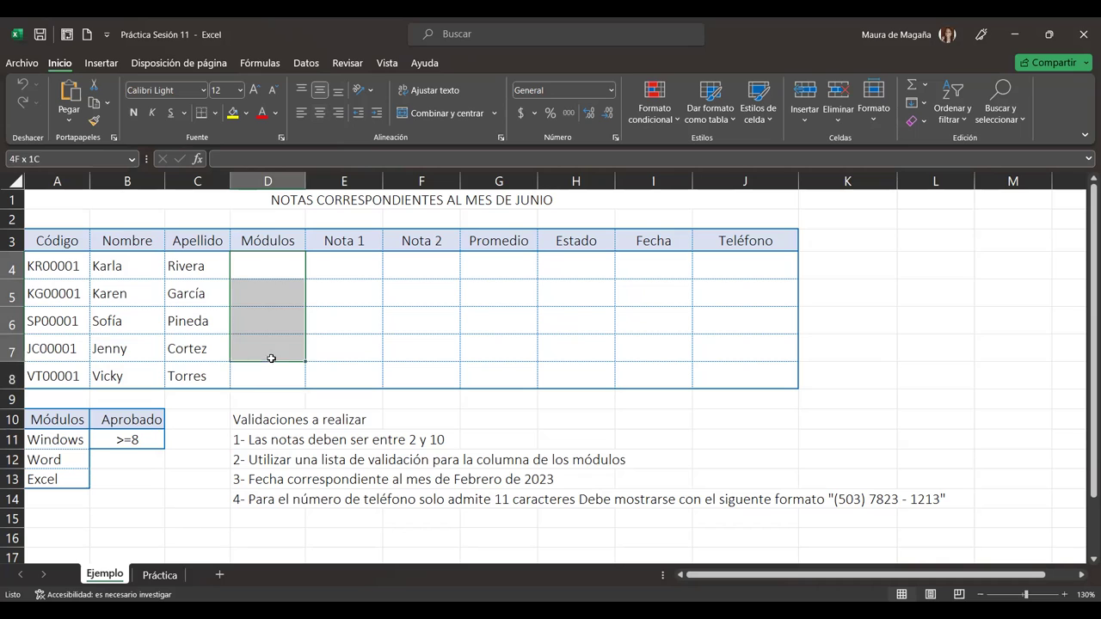
left_click(315, 65)
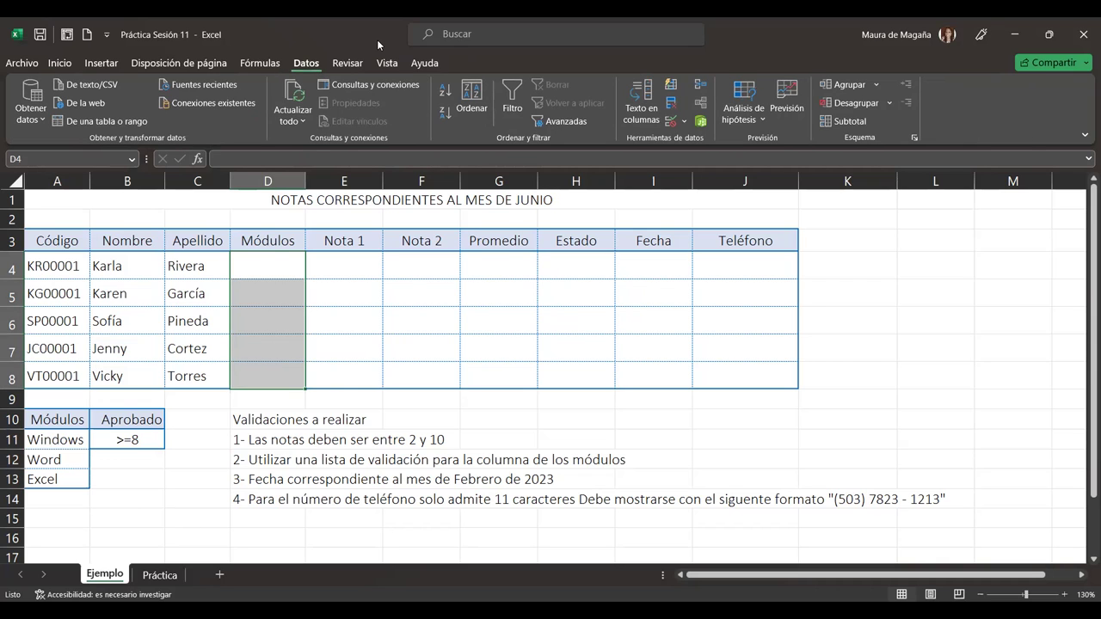
Open Validación de datos for D4:D8 and set Permitir to Lista.
left_click(685, 123)
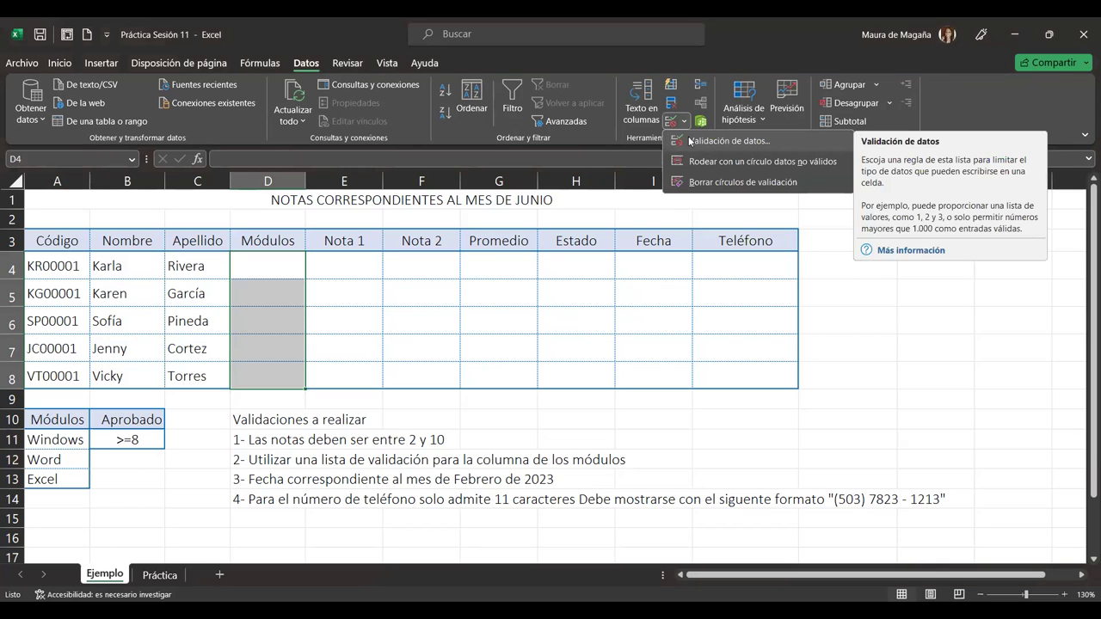
left_click(691, 140)
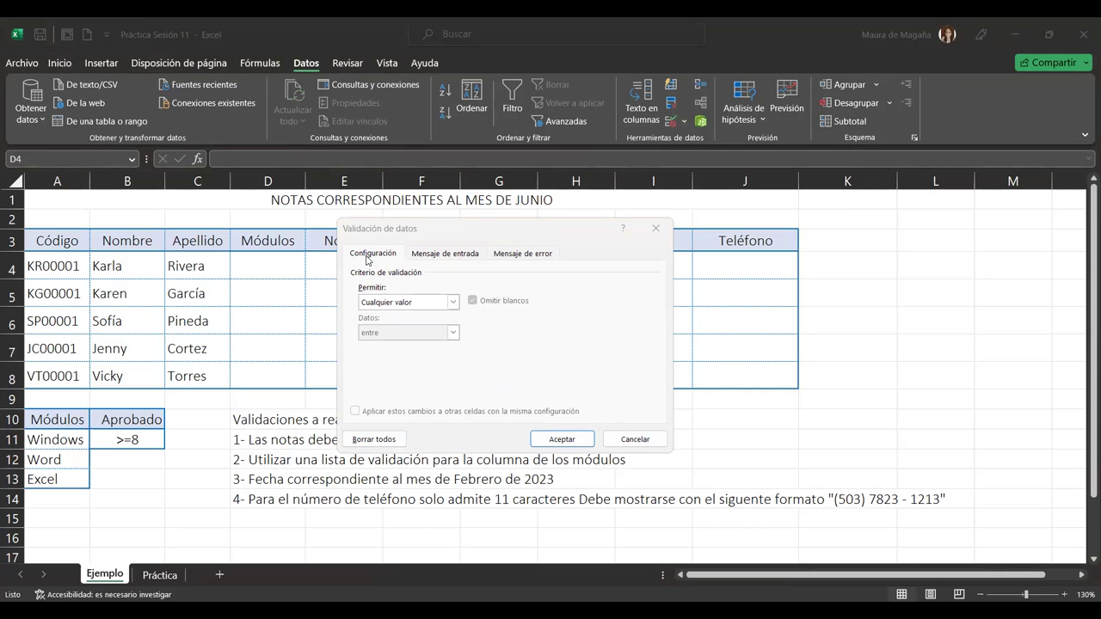
left_click(453, 302)
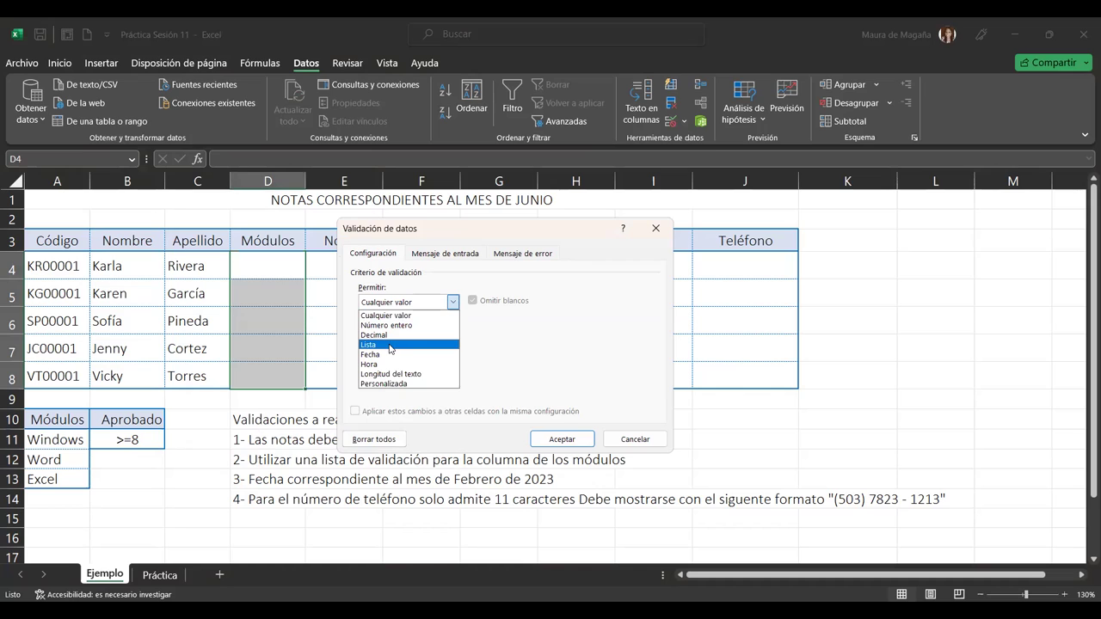
left_click(391, 345)
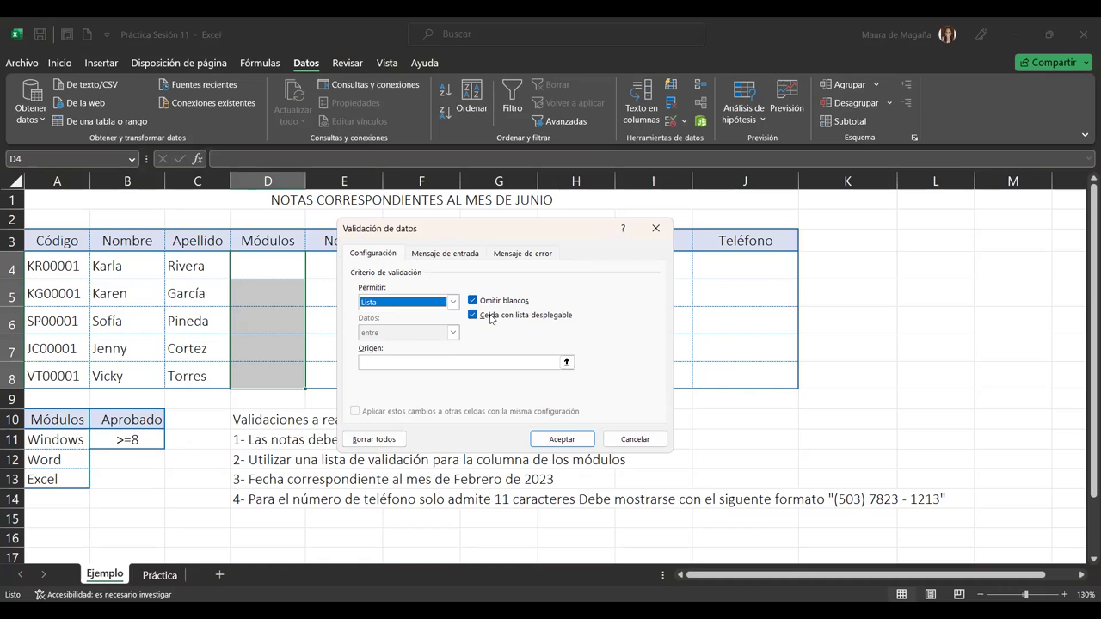
left_click(378, 364)
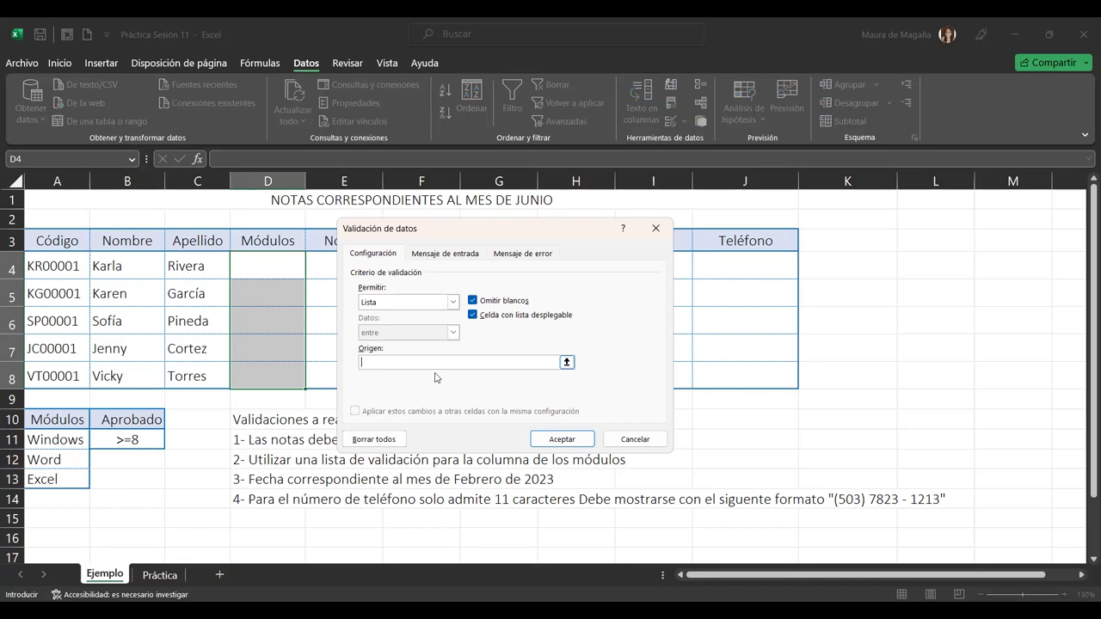
Preview the whole number, decimal and text length types, return to Lista, and start the source at A11.
left_click(451, 301)
left_click(421, 326)
left_click(452, 302)
left_click(424, 334)
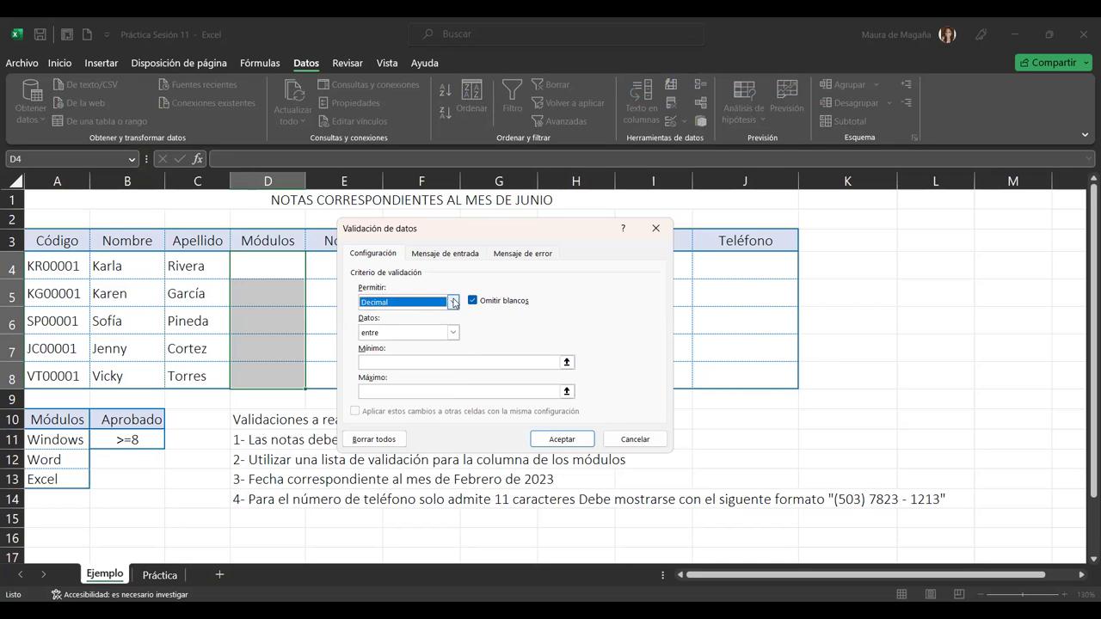
left_click(452, 302)
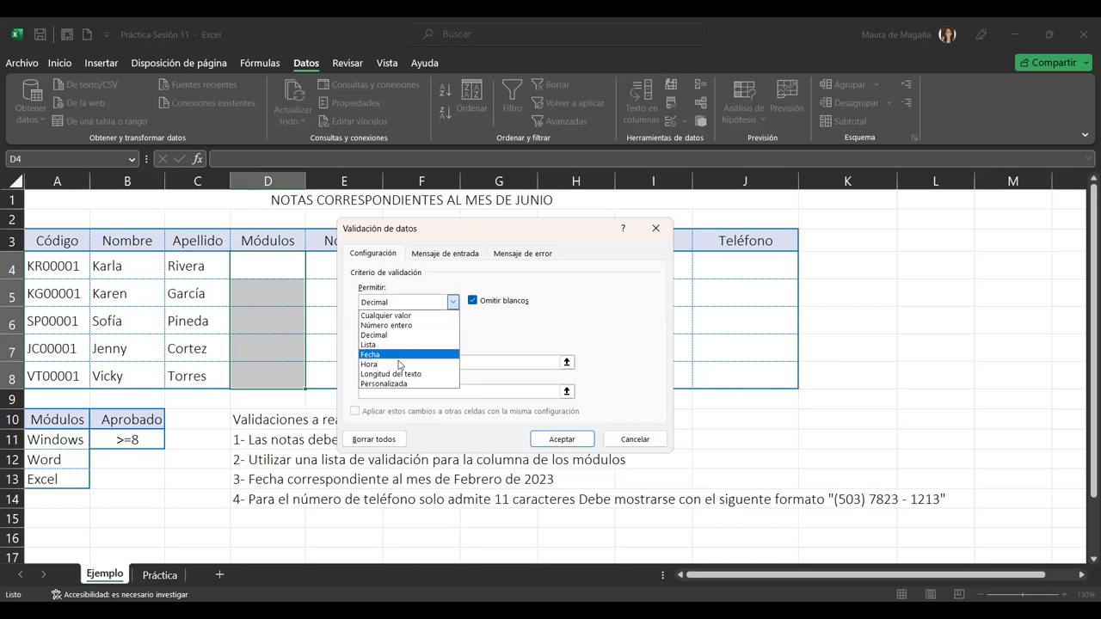
left_click(395, 373)
left_click(451, 302)
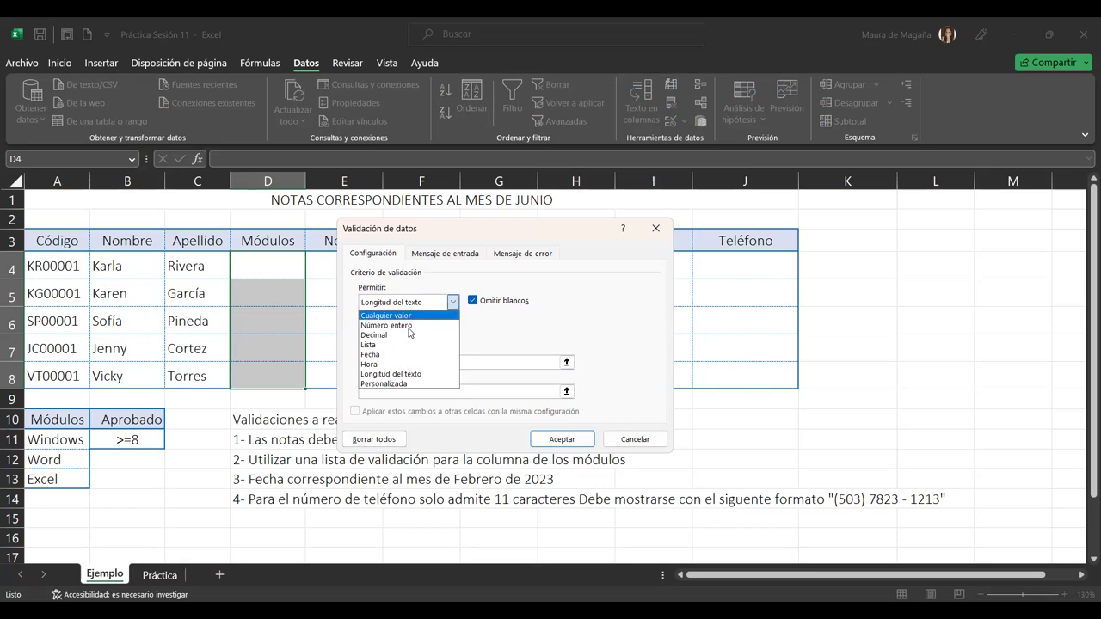
left_click(404, 345)
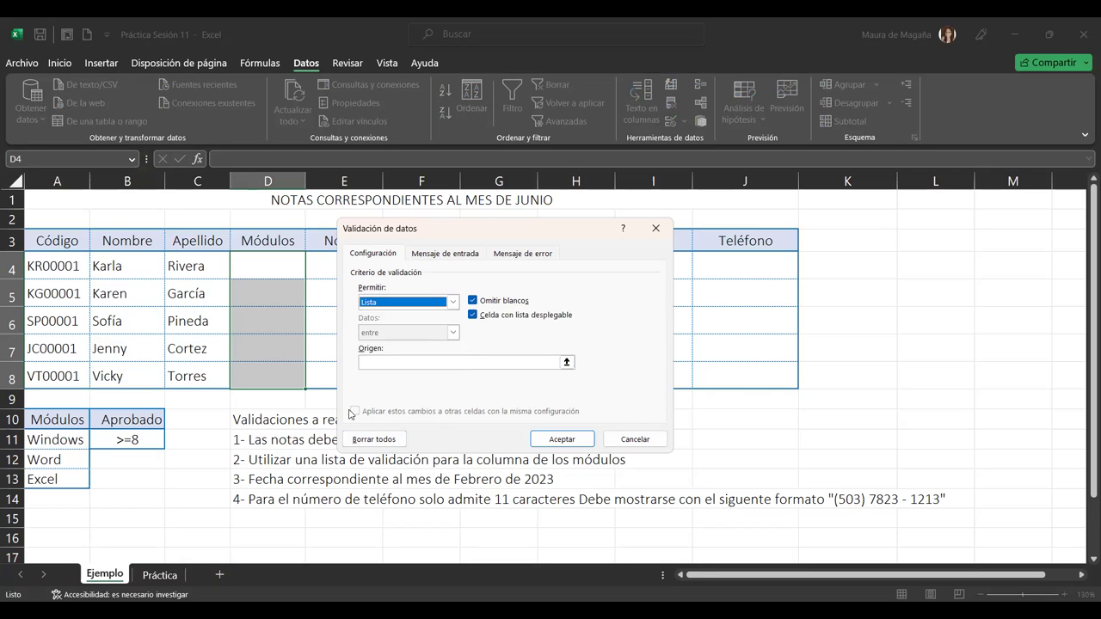
left_click(394, 364)
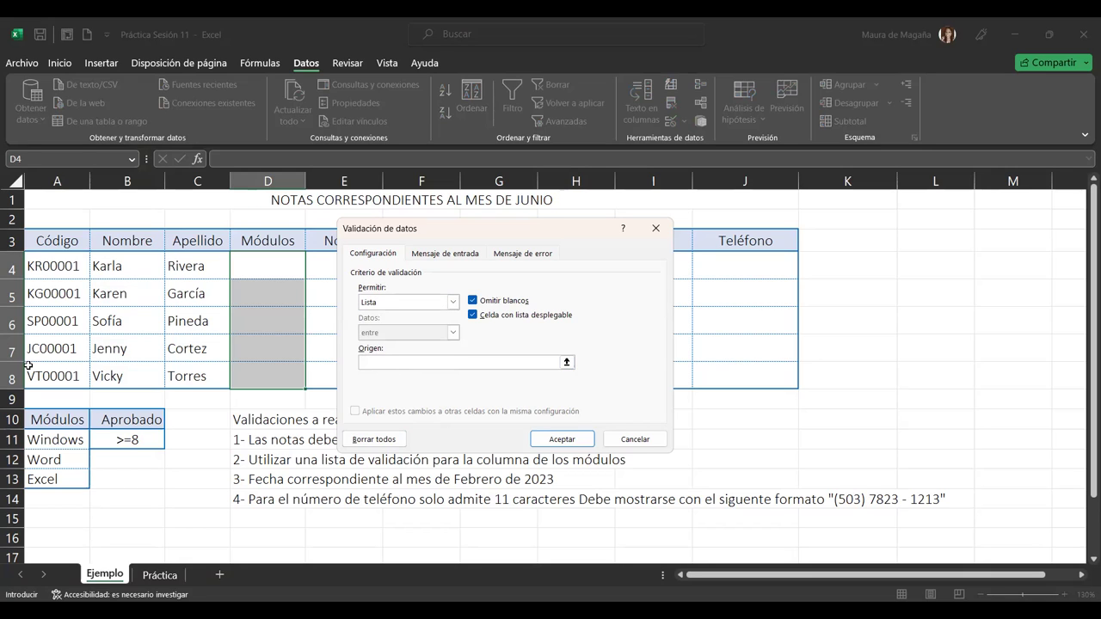
left_click(56, 434)
left_click(56, 475, "shift")
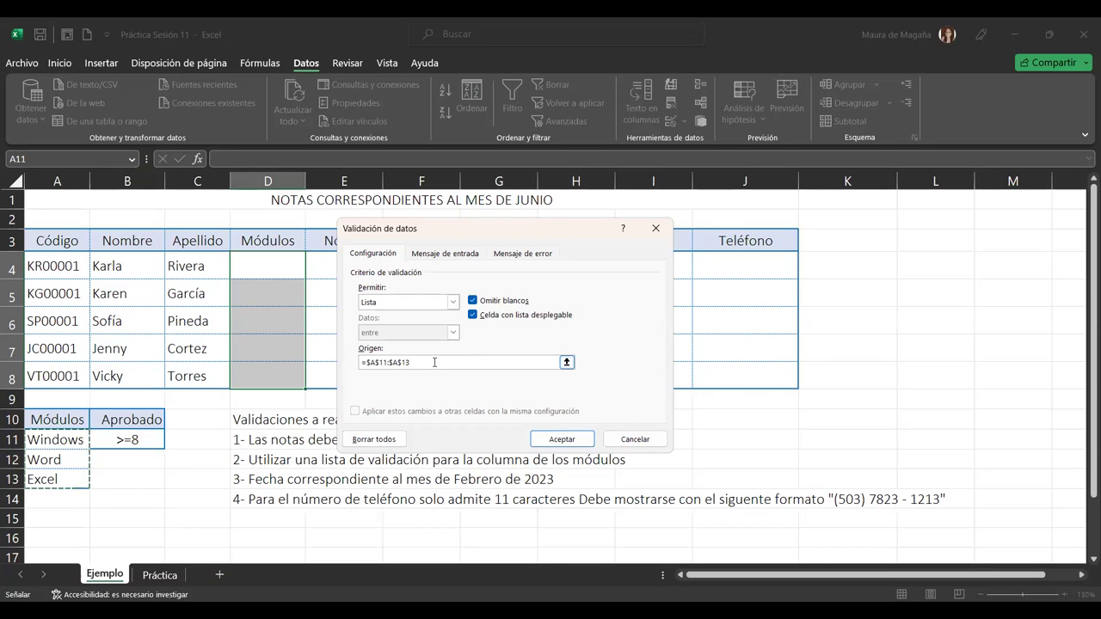
left_click(434, 362)
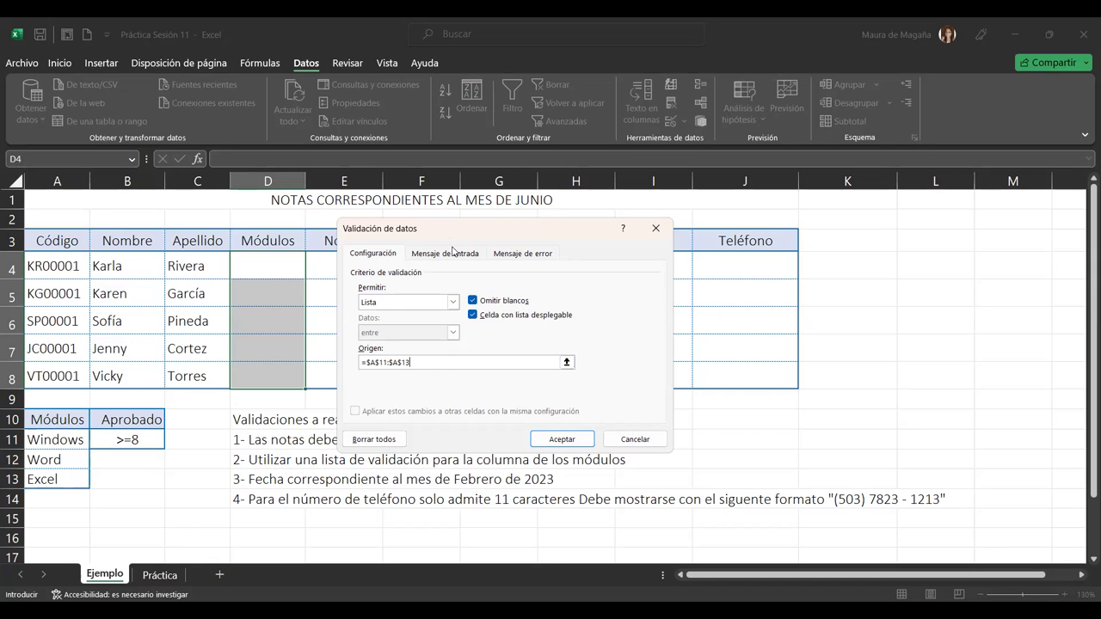
left_click_drag(447, 240, 426, 221)
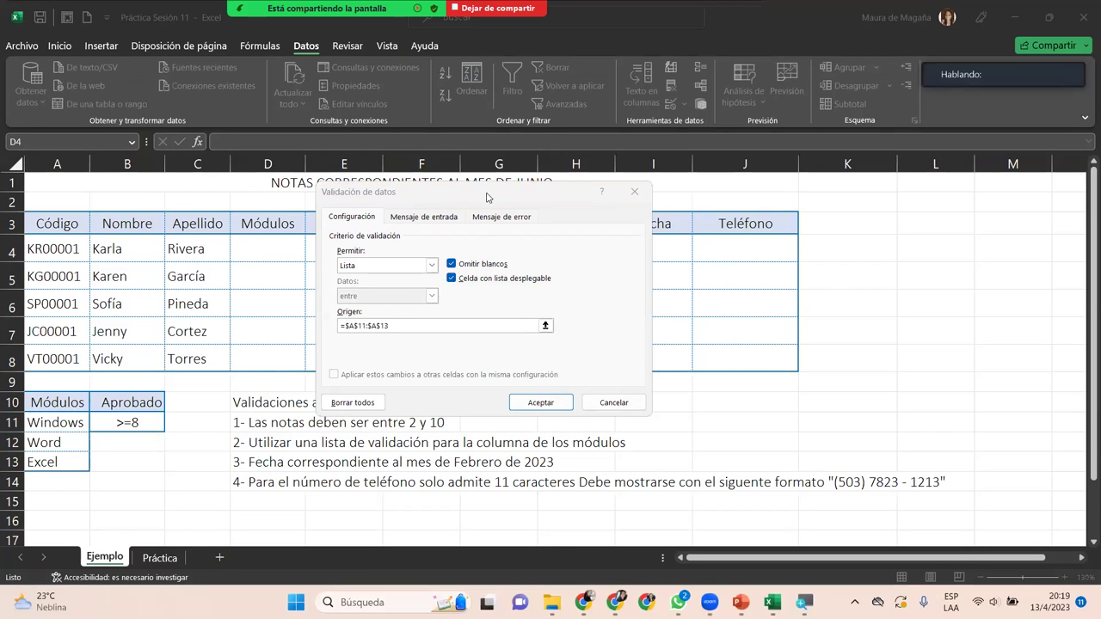
left_click(485, 197)
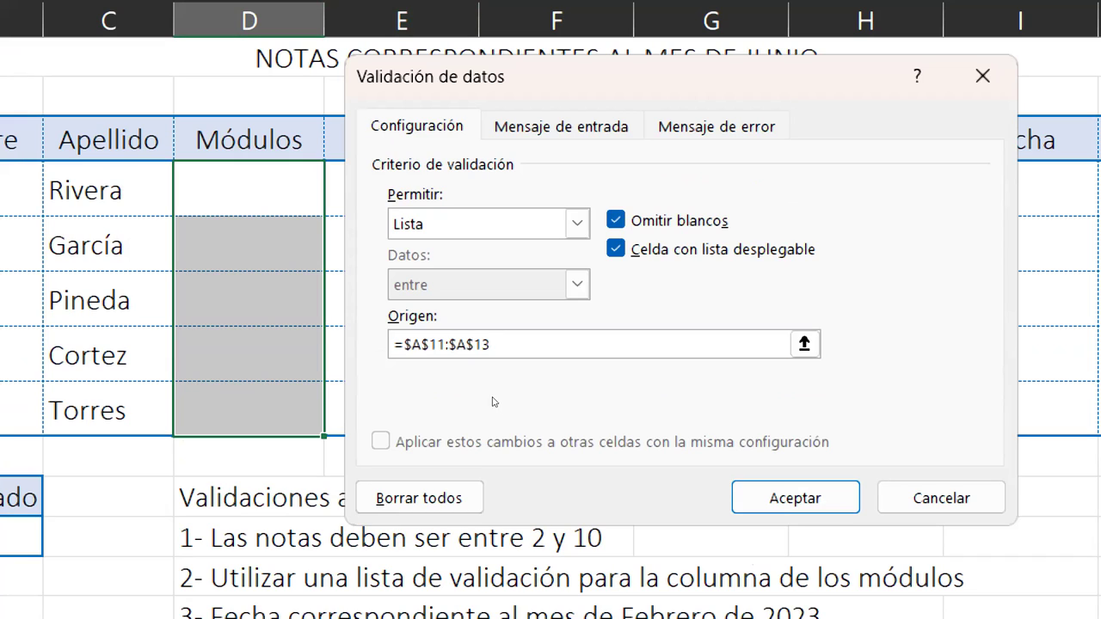
Confirm the list validation and test it by picking Word in D4 and Windows in D5.
key("Return")
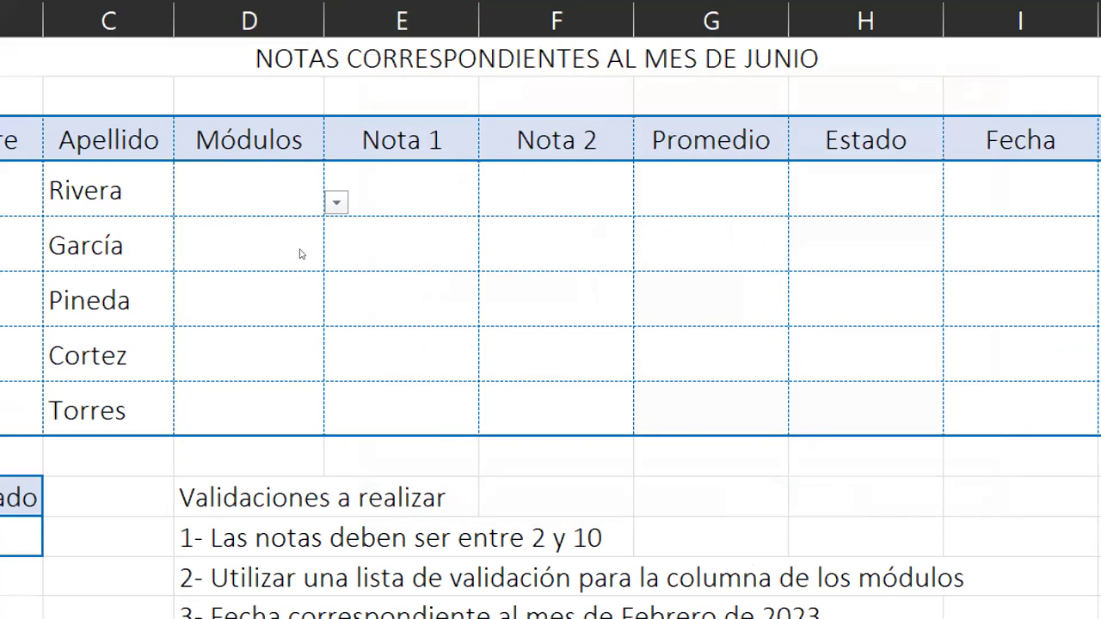
key("alt+Down")
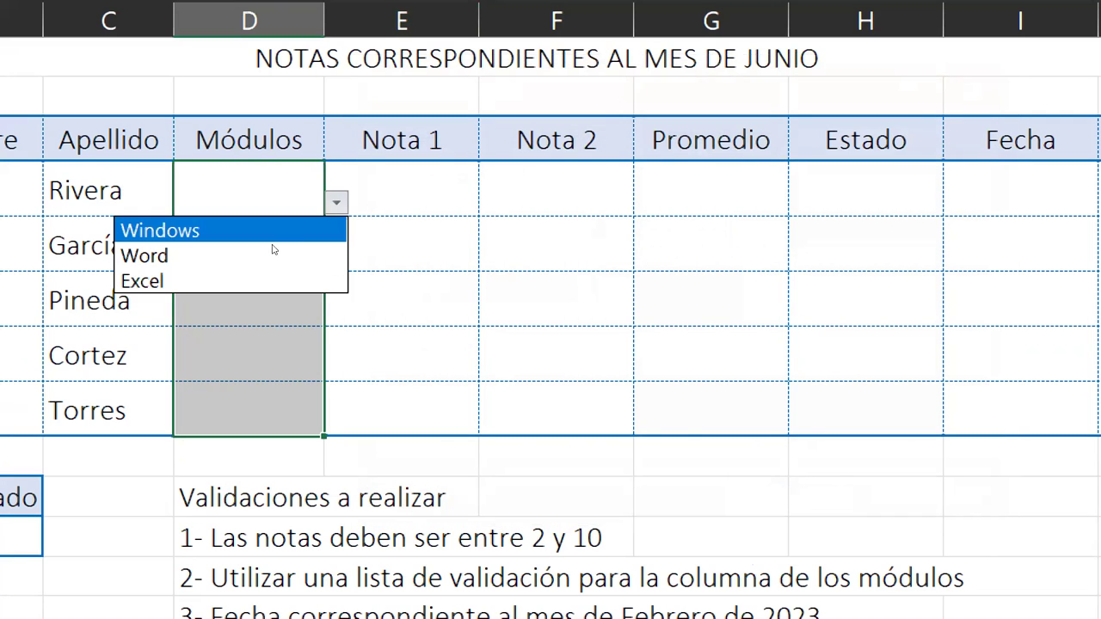
key("Escape")
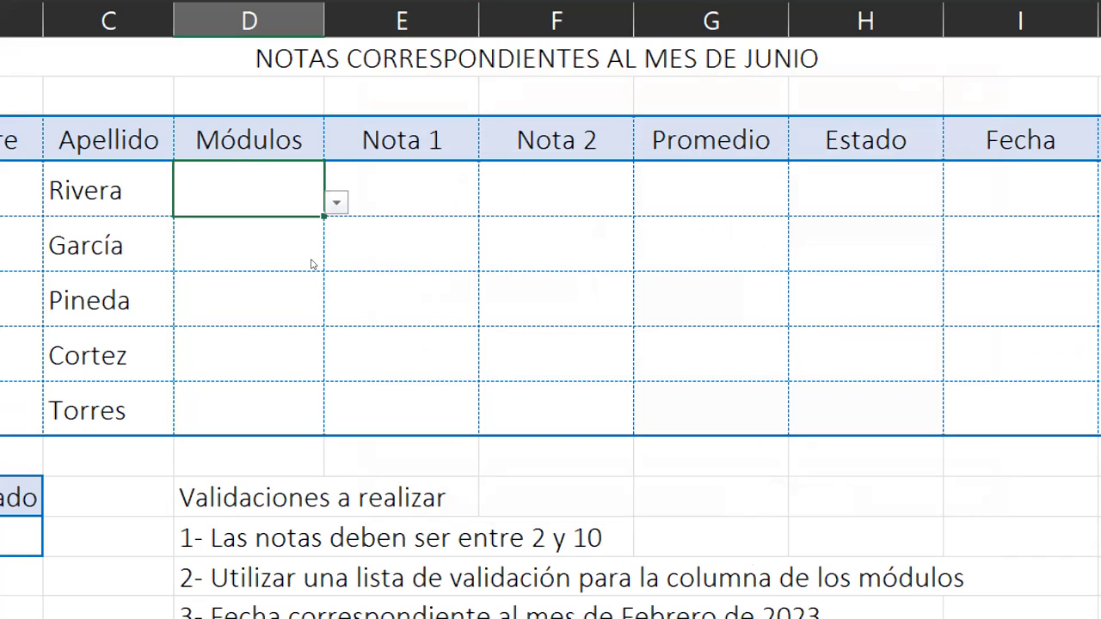
key("alt+Down")
key("Down")
key("Return")
key("Return")
key("alt+Down")
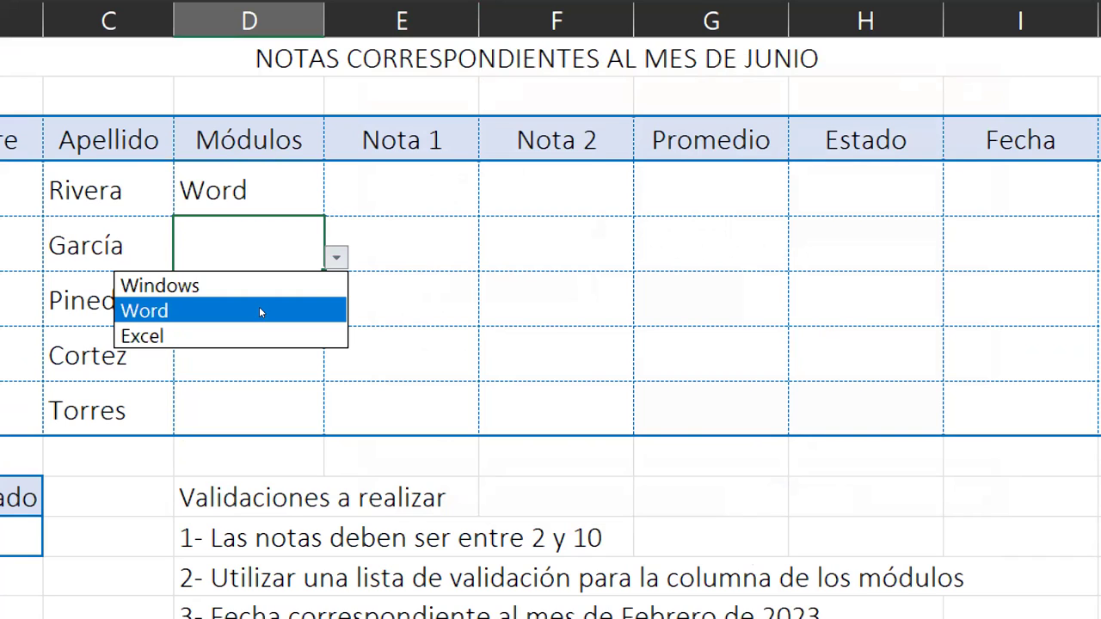
key("Up")
key("Return")
key("Return")
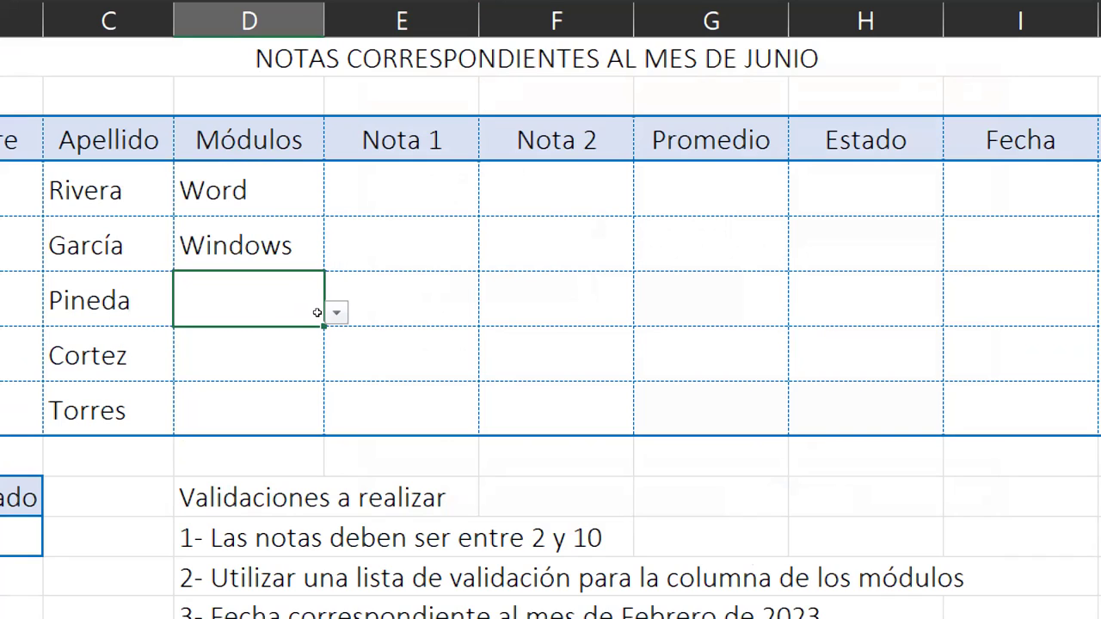
Pick Excel in D6, Word in D7 and Excel in D8 from the module dropdowns.
key("alt+Down")
key("Down")
key("Down")
key("Return")
key("Return")
key("alt+Down")
key("Down")
key("Return")
key("Return")
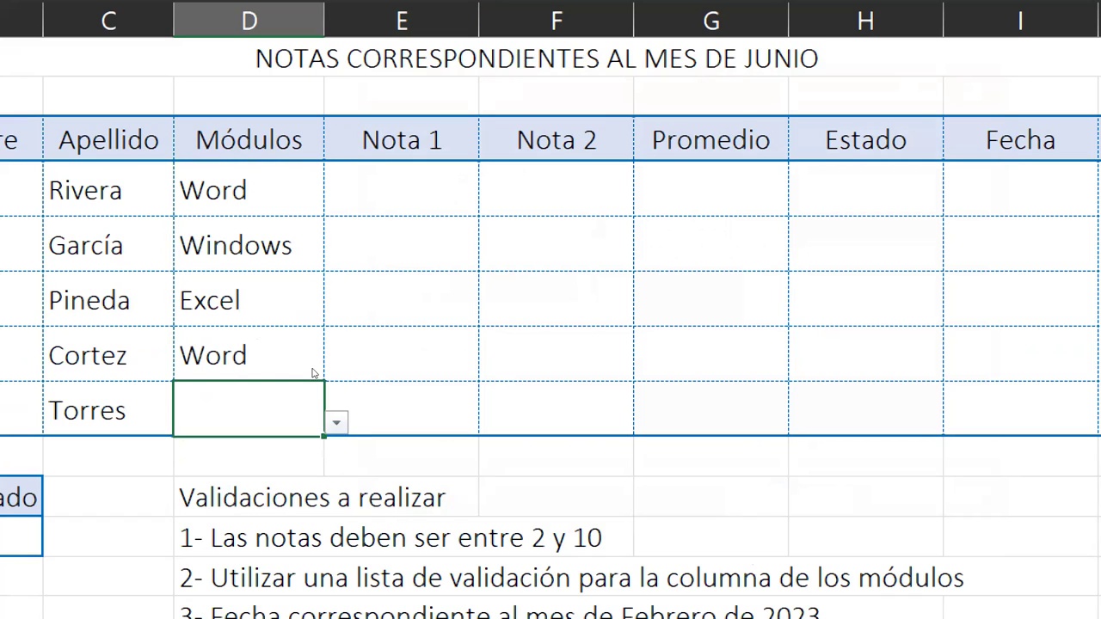
key("alt+Down")
key("Down")
key("Down")
key("Return")
Select D4:D8 and delete the trial module entries.
key("Up")
key("Up")
key("Up")
key("ctrl+shift+Down")
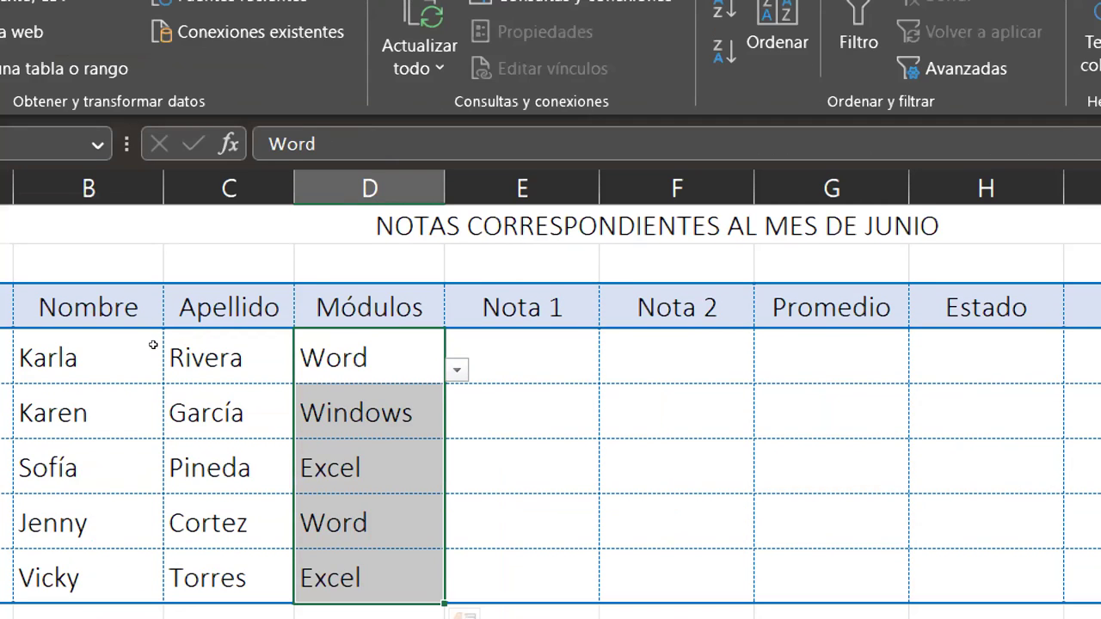
key("Delete")
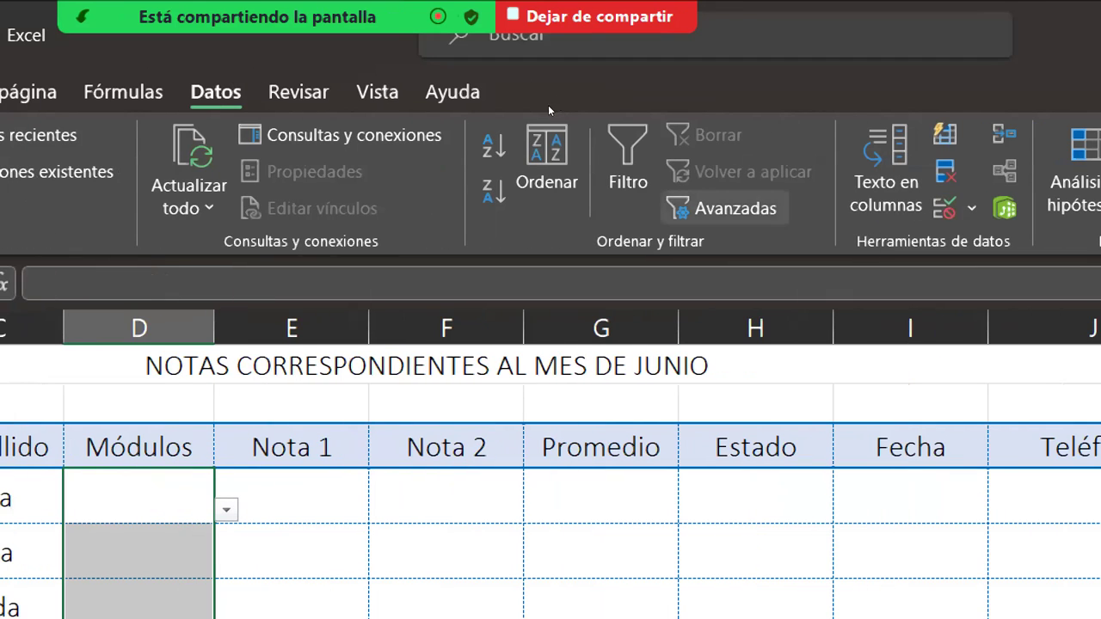
Add the input message 'Seleccione un módulo de la lista', with no title, to the Módulos validation.
left_click(944, 207)
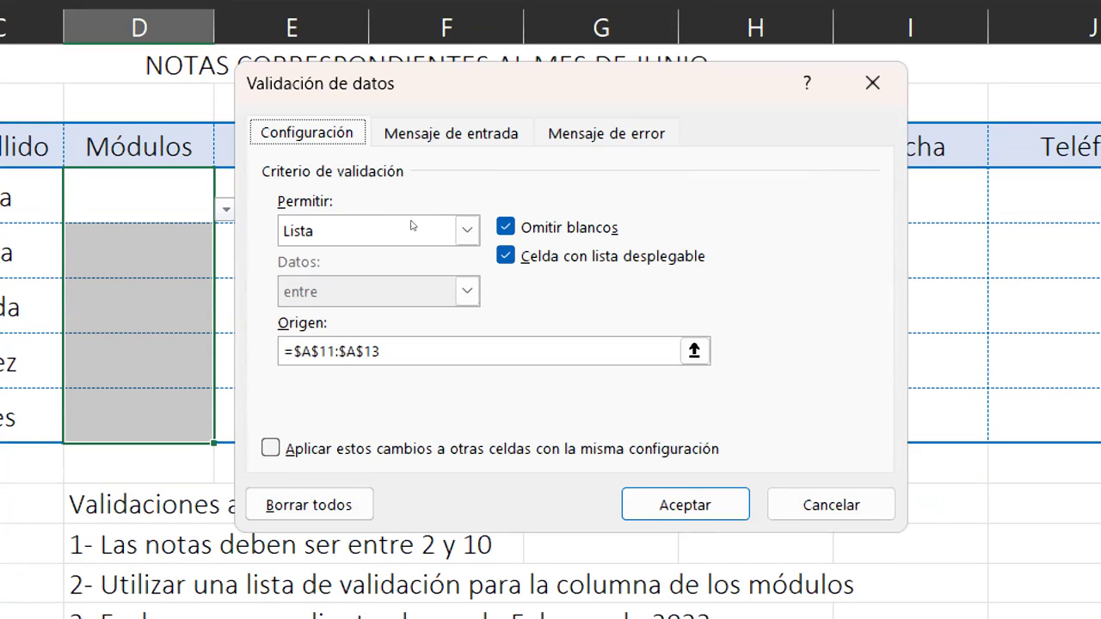
key("ctrl+Tab")
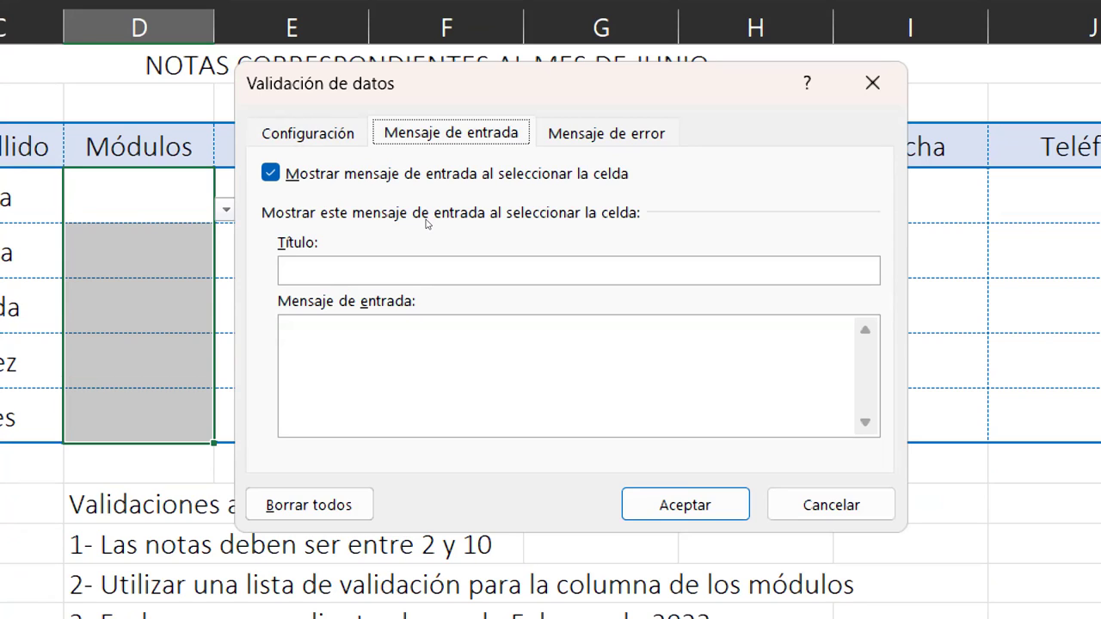
left_click(372, 281)
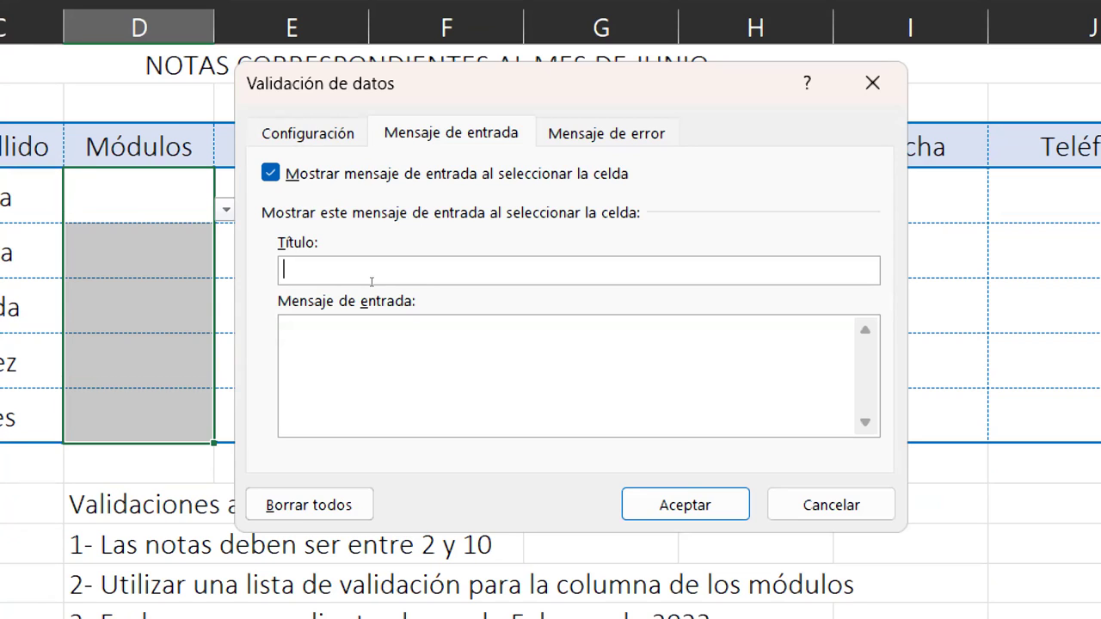
left_click(381, 333)
left_click(426, 282)
left_click(415, 348)
type("S")
type("ele")
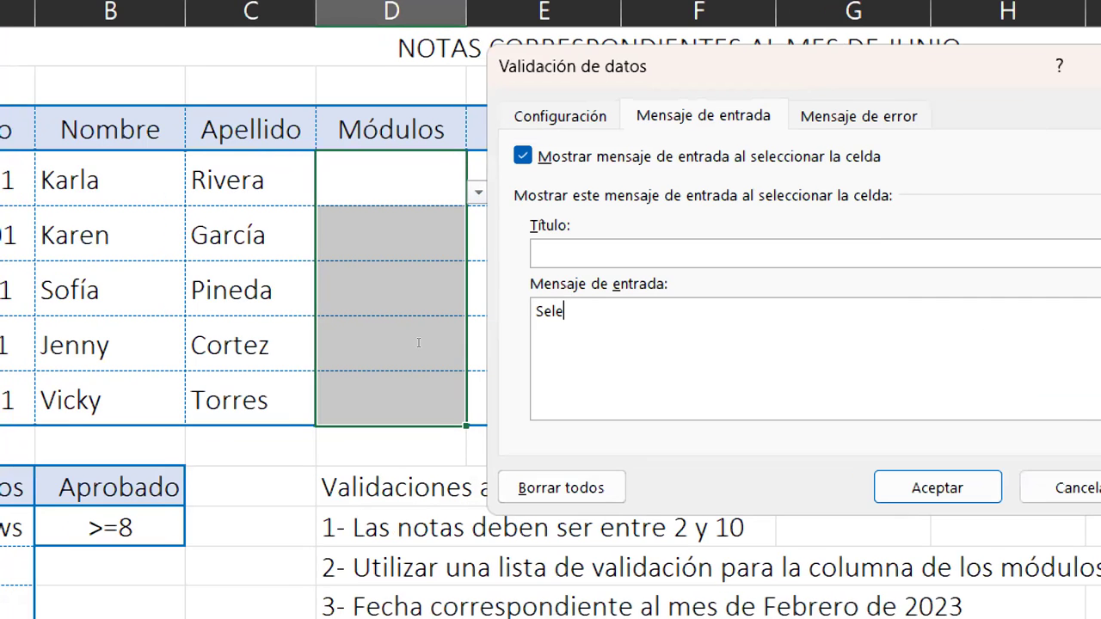
type("cciones")
key("BackSpace")
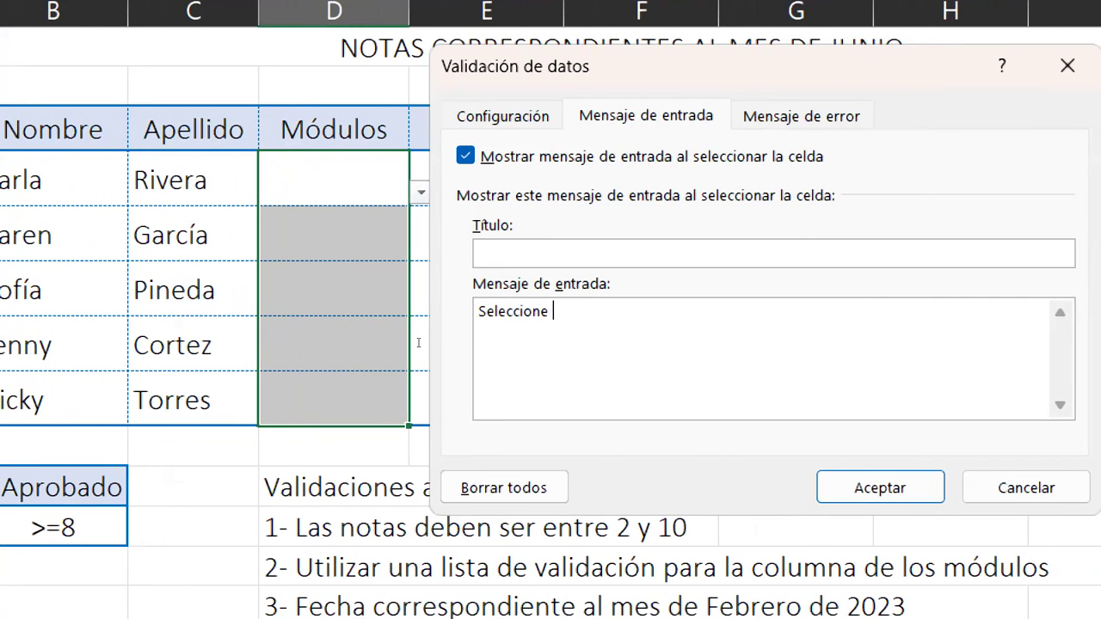
type("un mód")
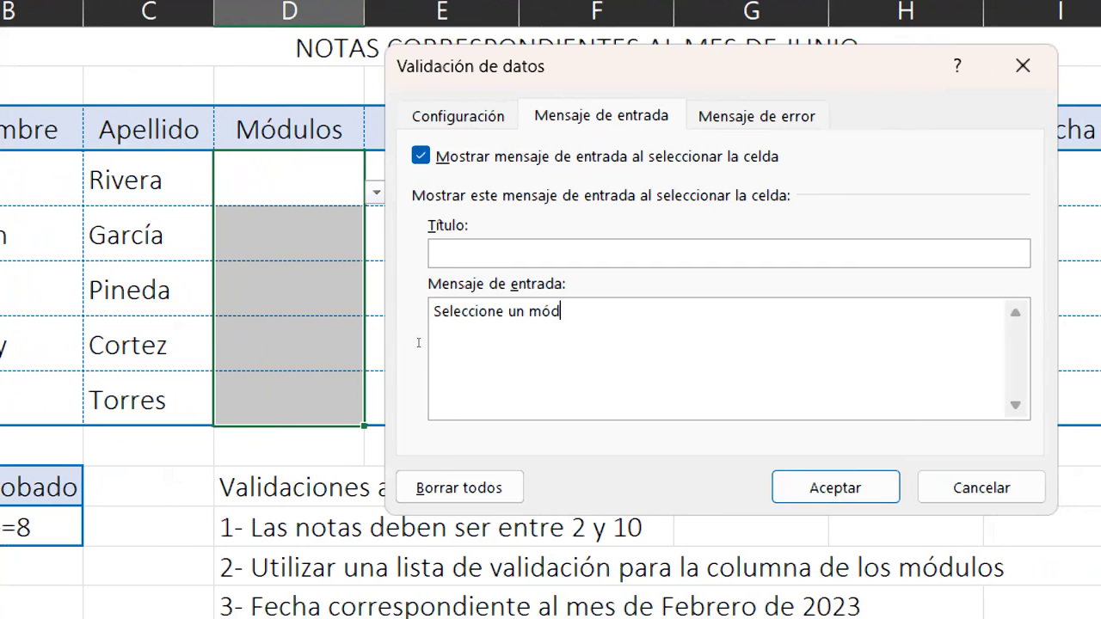
type("ulo de la lista")
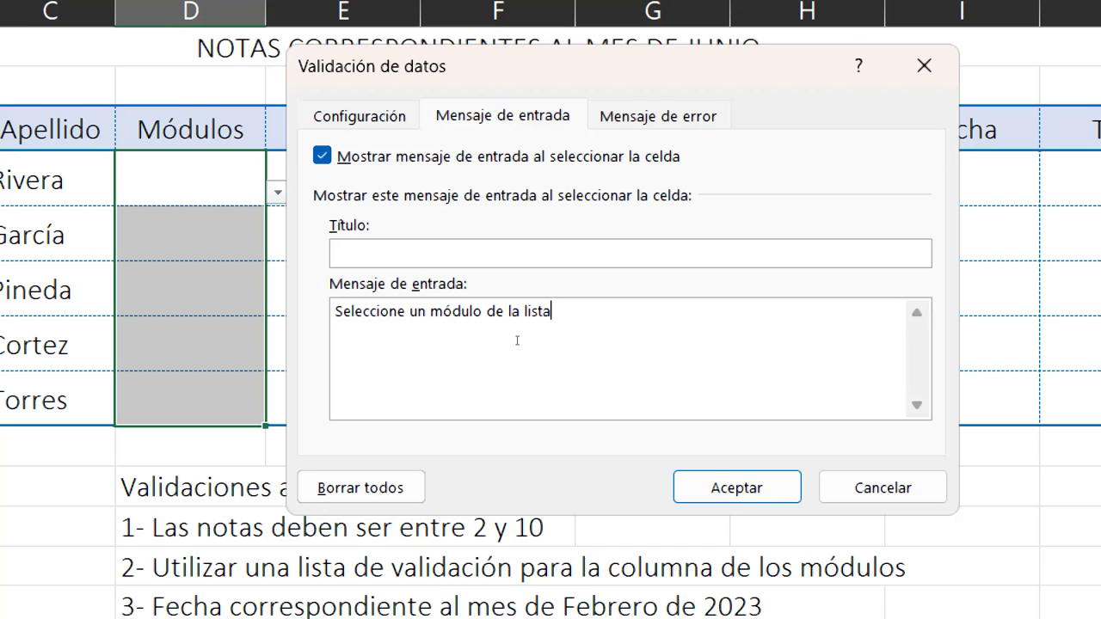
key("Return")
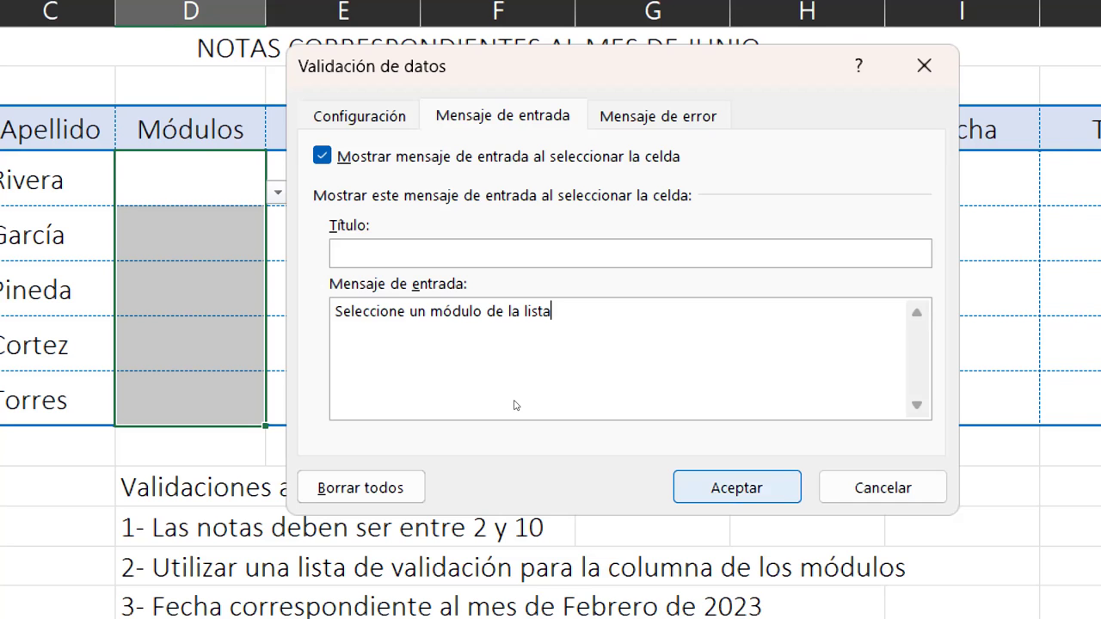
Check the input prompt on each Módulos cell D4–D8, then reselect D4:D8.
left_click(249, 255)
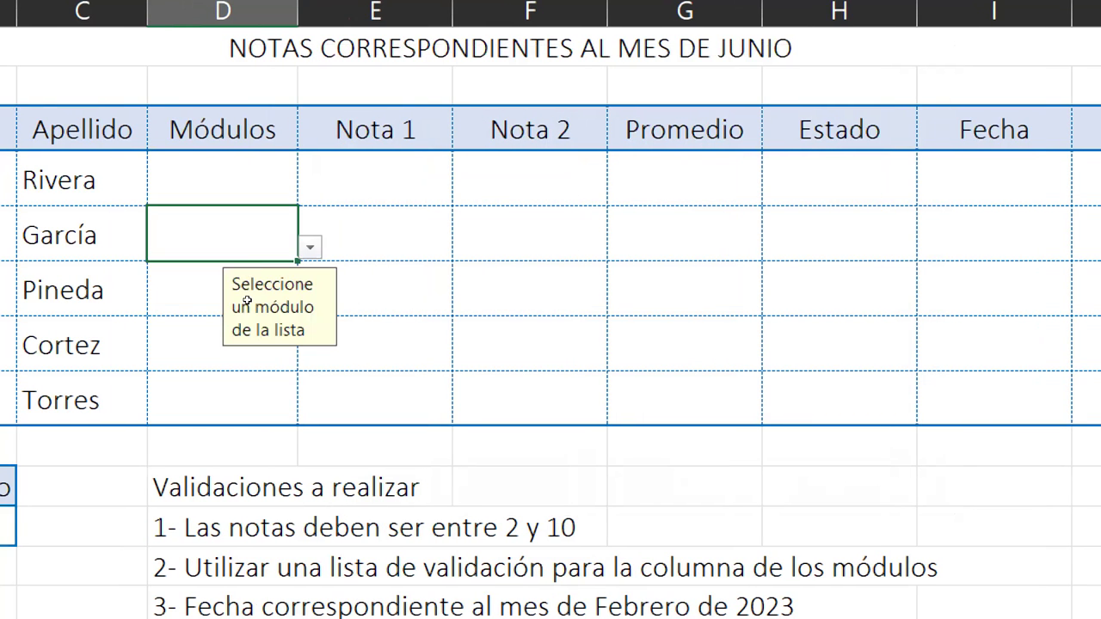
left_click(247, 301)
left_click(248, 332)
key("Down")
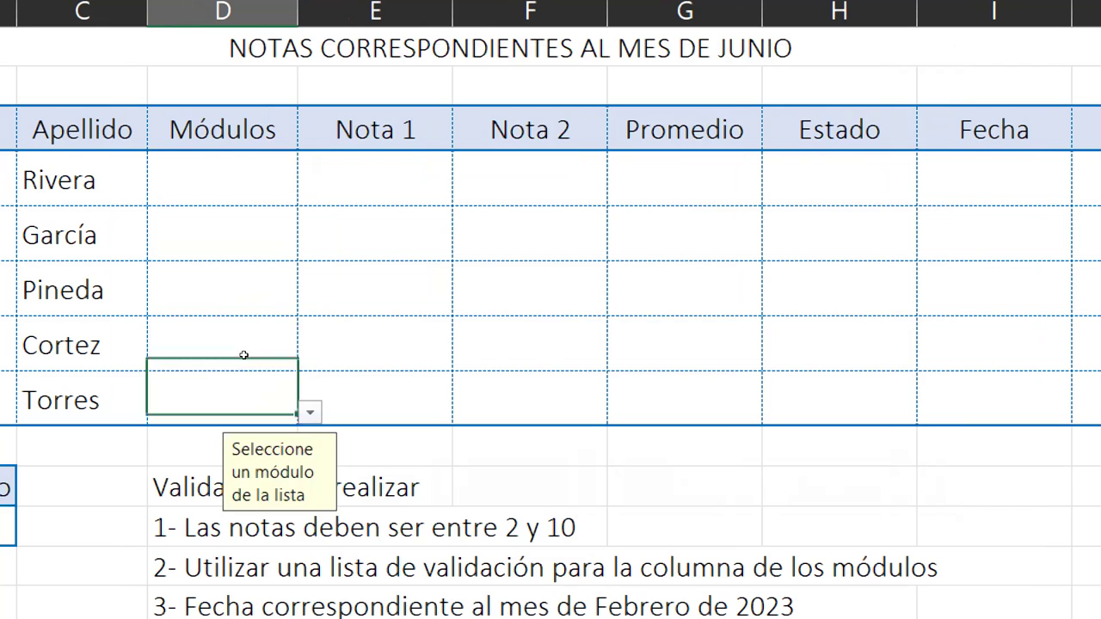
left_click(256, 331)
left_click(266, 287)
left_click(280, 241)
key("Up")
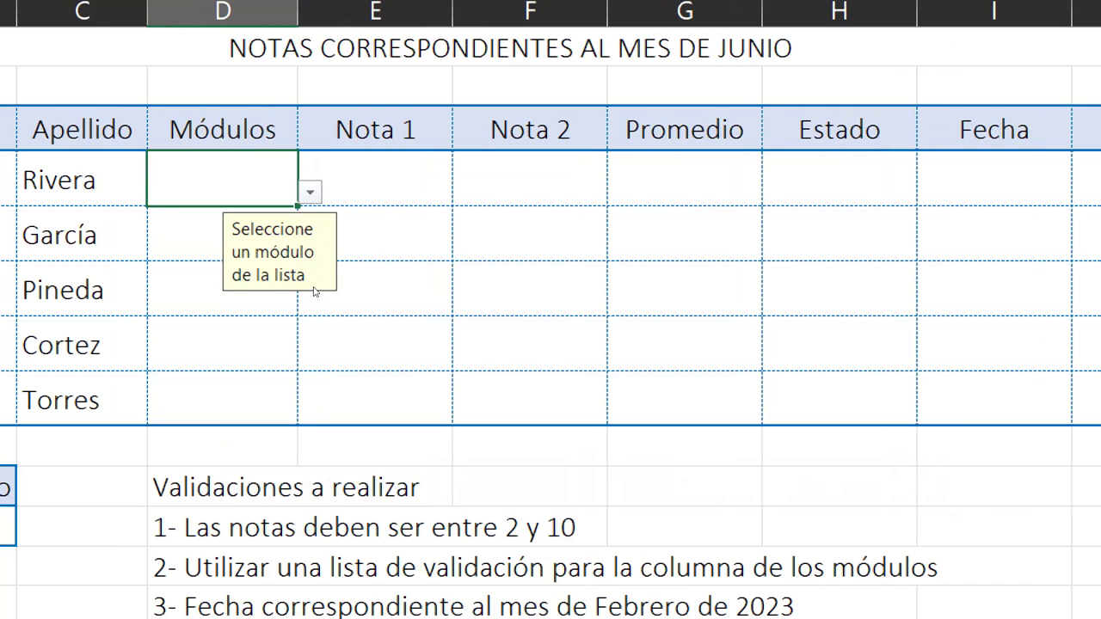
key("Down")
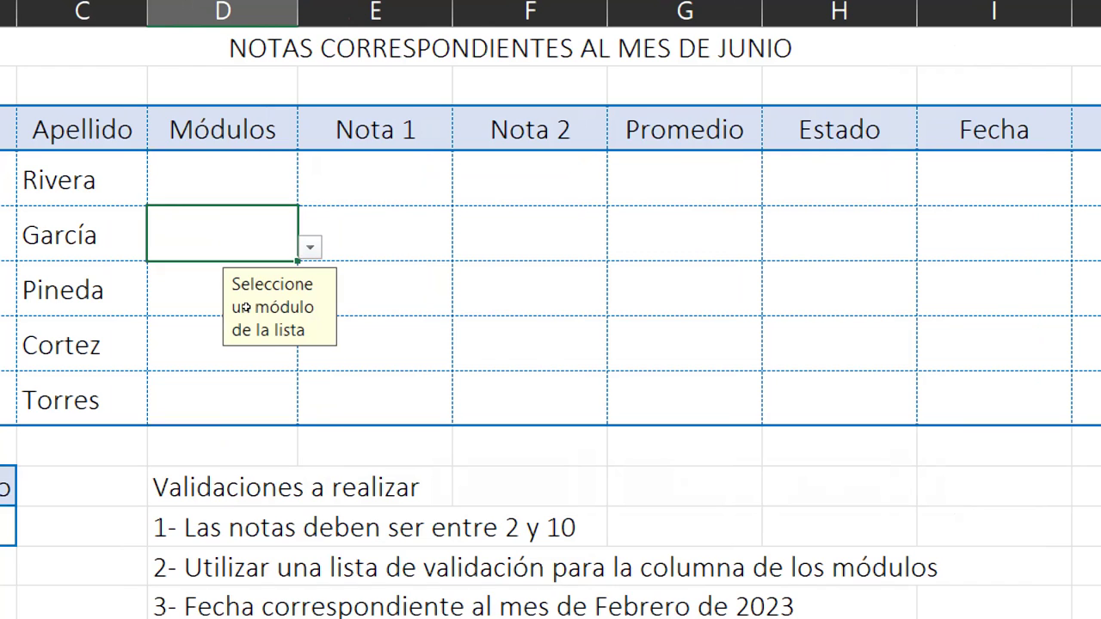
key("Down")
key("Down")
key("Down")
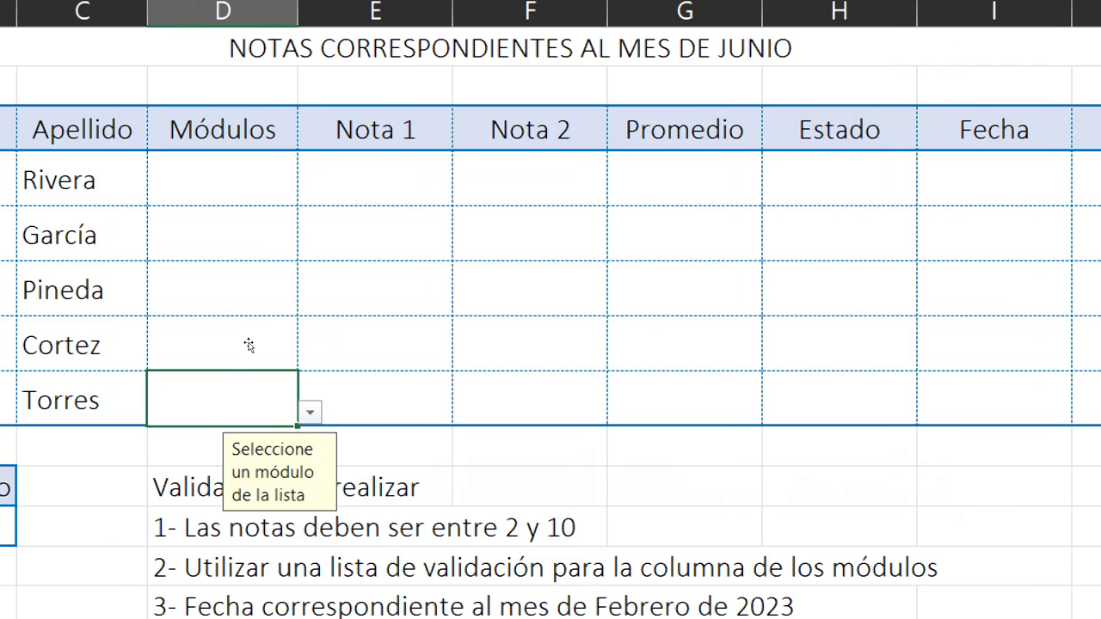
key("Up")
key("Up")
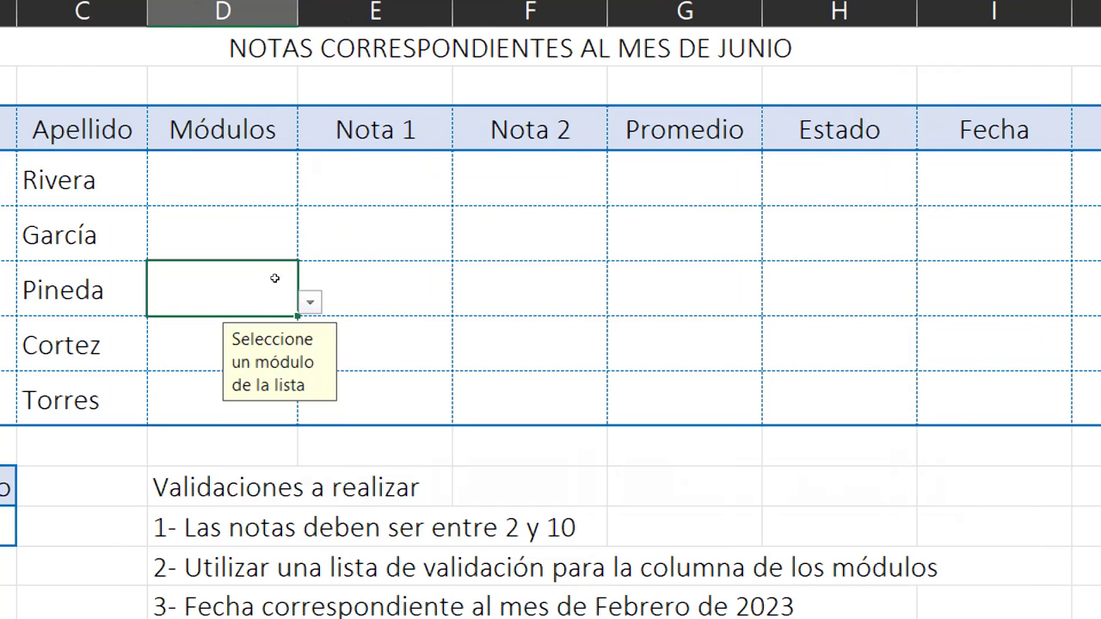
key("Up")
key("Up")
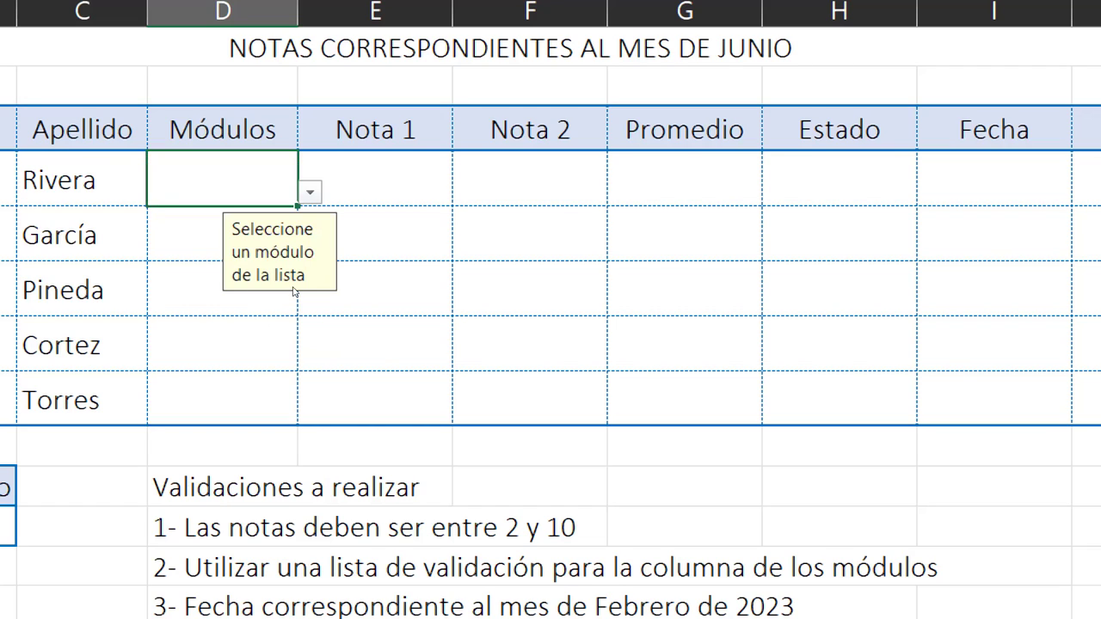
left_click_drag(280, 258, 271, 356)
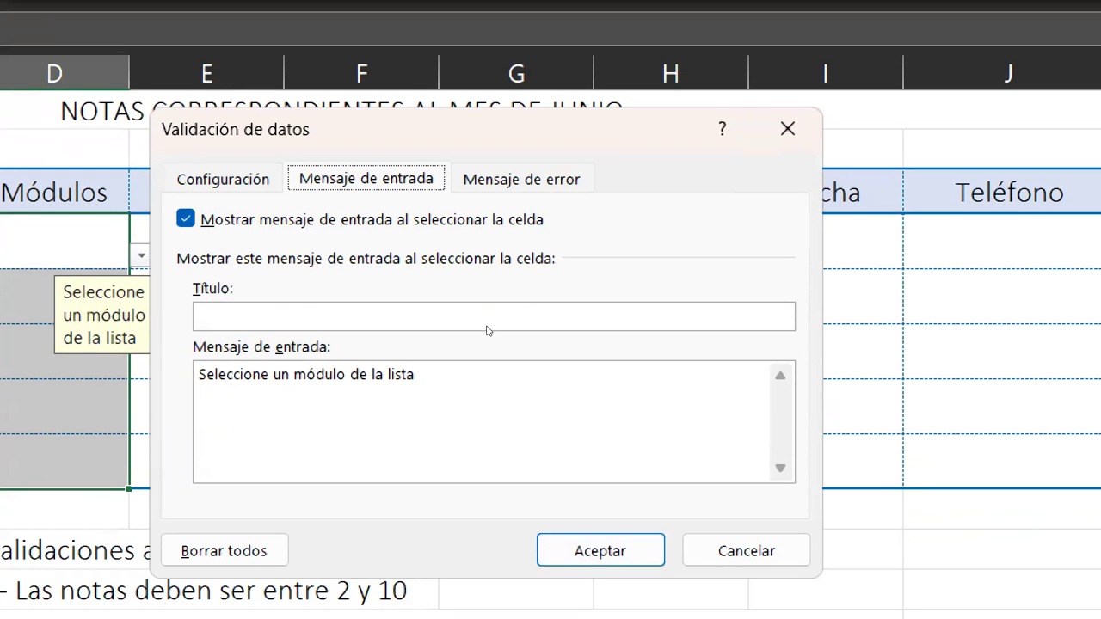
Switch the Módulos validation dialog to the Mensaje de error tab, with style Alto.
key("Tab")
key("Tab")
key("Tab")
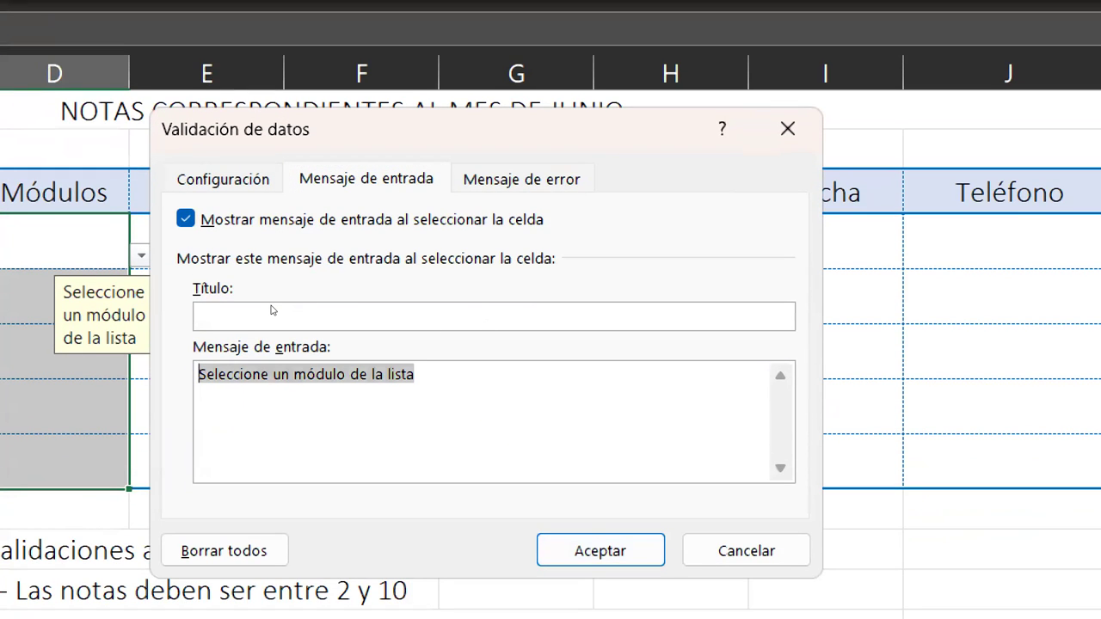
key("End")
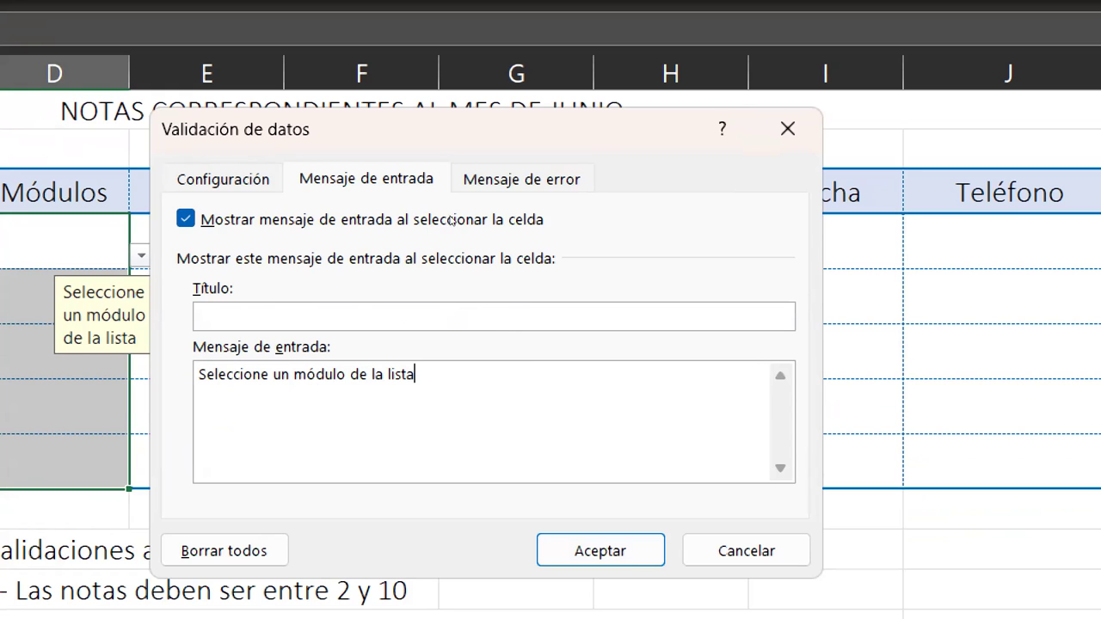
key("ctrl+Tab")
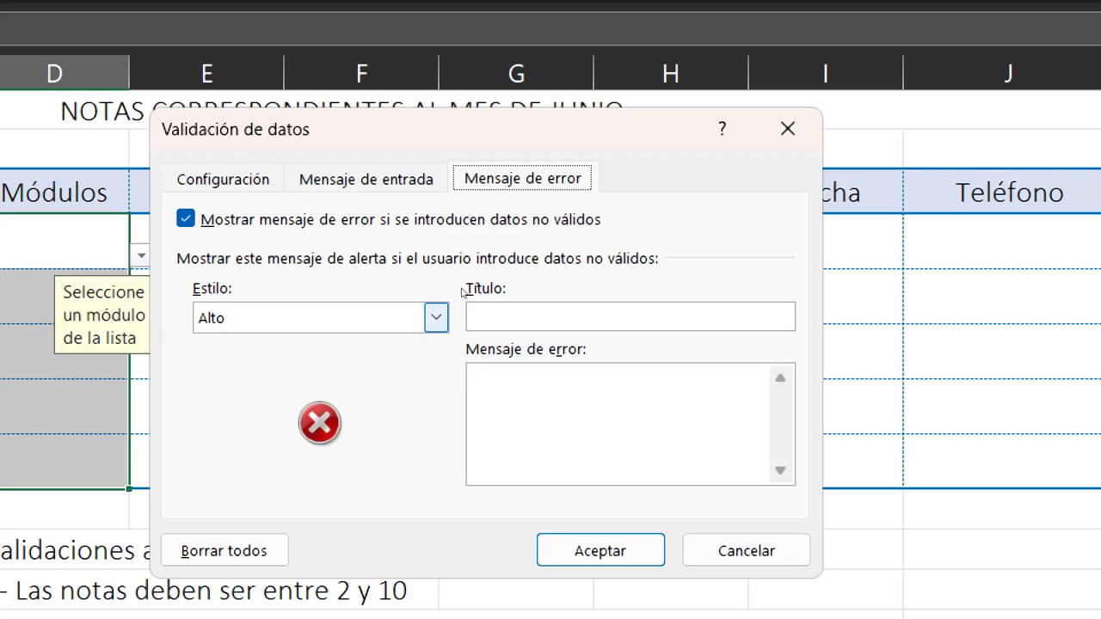
Keep the error alert style at Alto after previewing Advertencia and Información.
key("alt+Down")
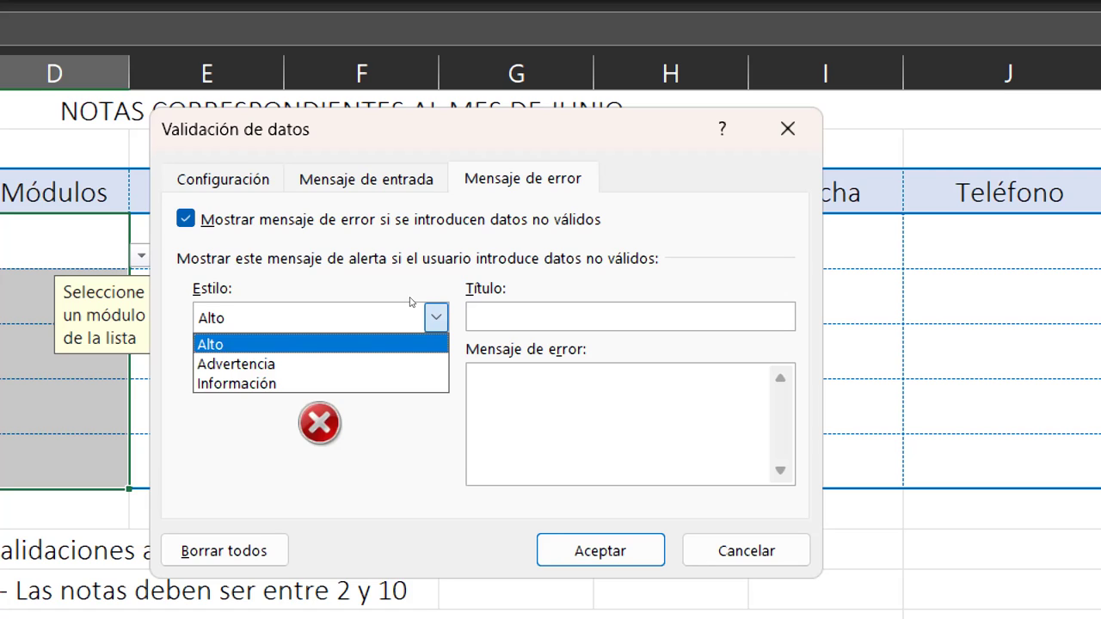
key("Down")
key("Down")
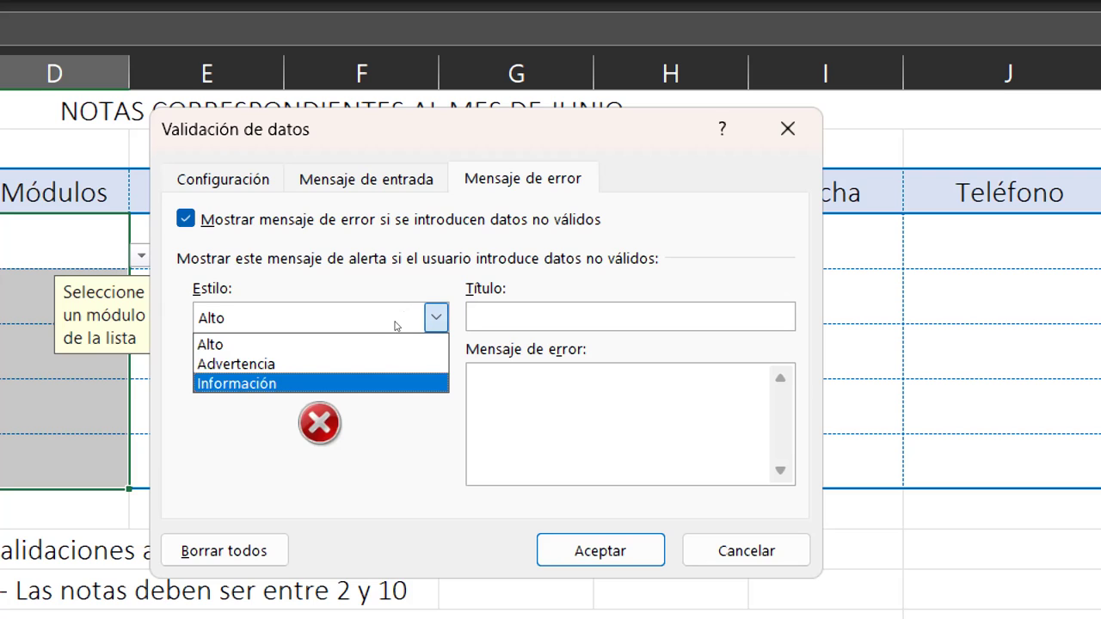
key("Up")
key("Down")
key("Up")
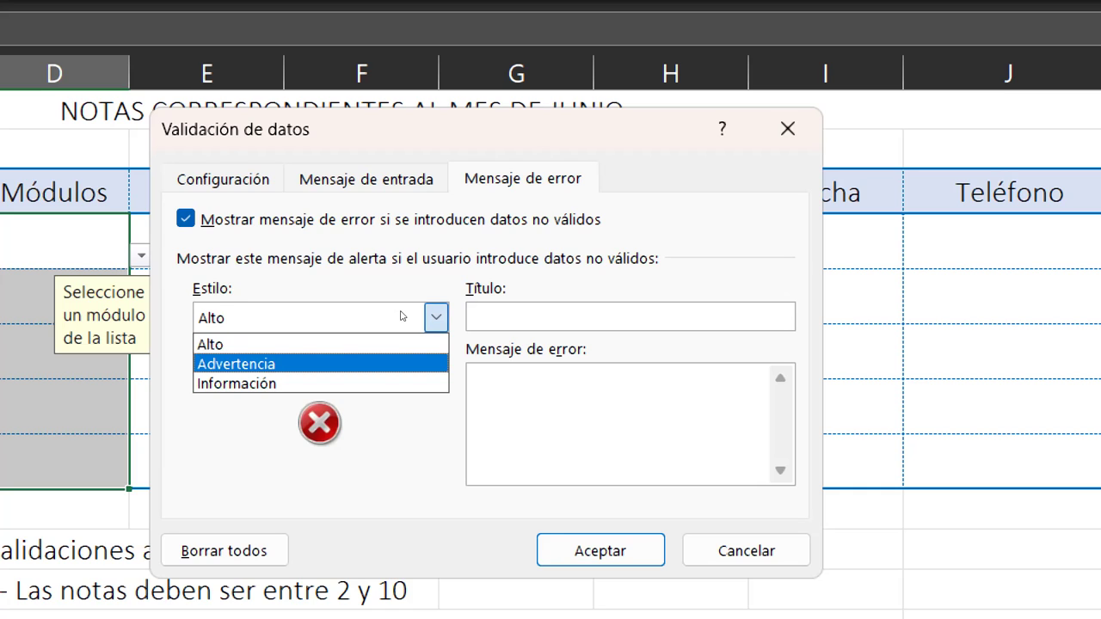
key("Down")
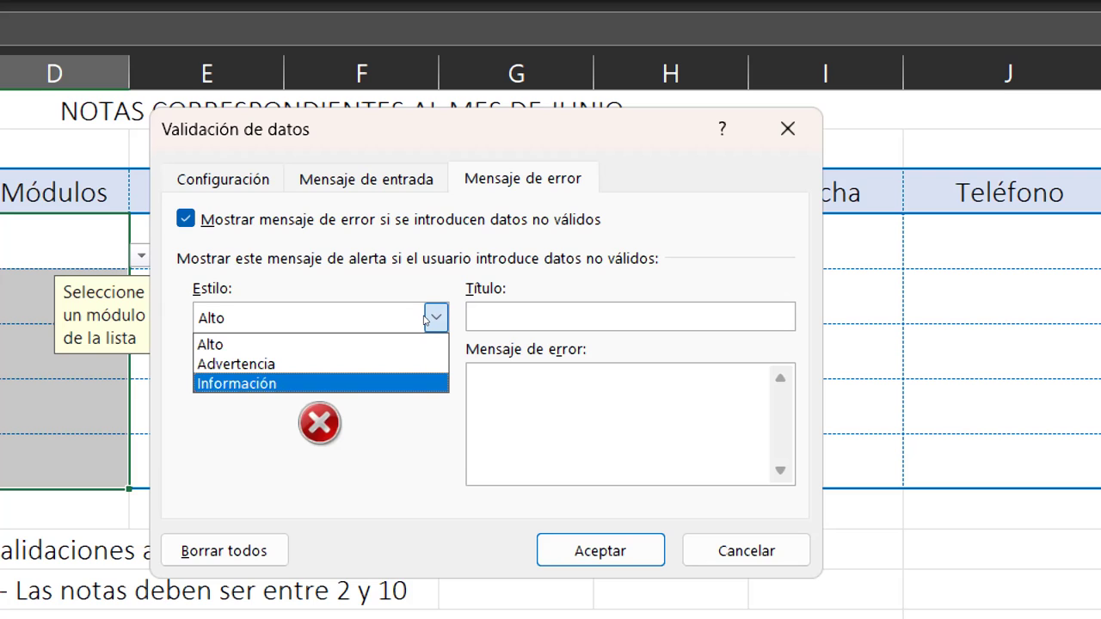
key("Up")
key("Up")
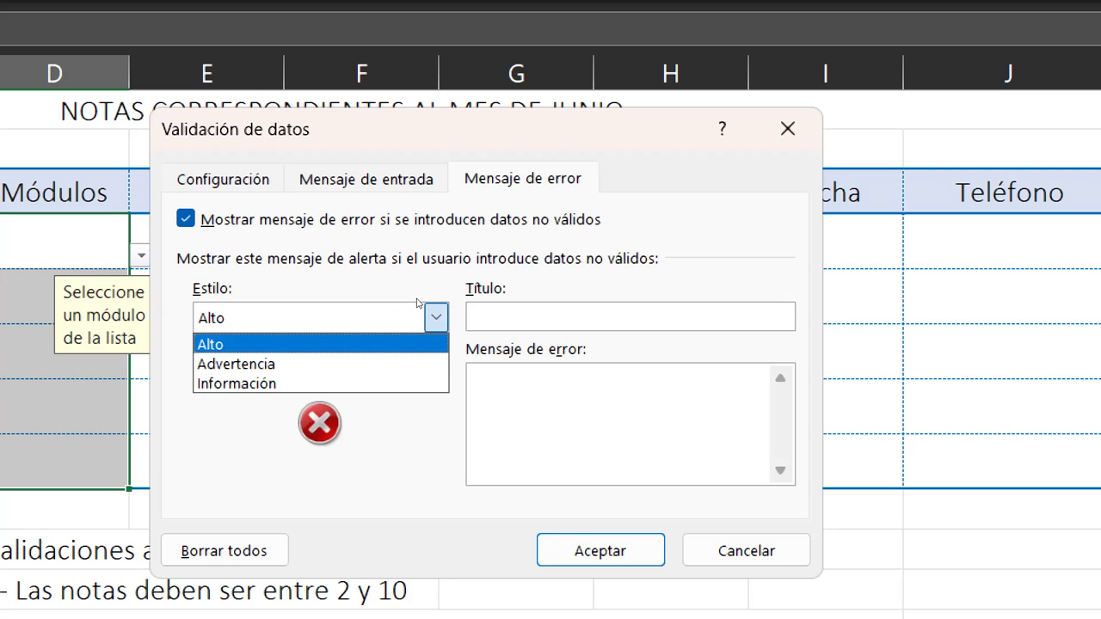
key("Return")
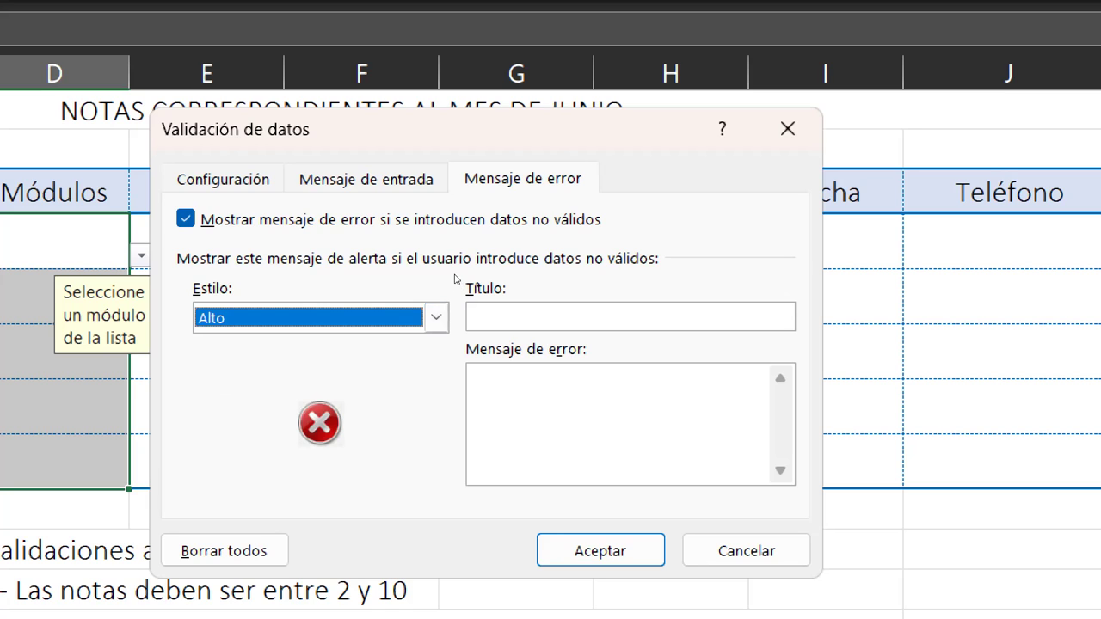
Enter 'Módulo Incorrecto' as the error alert title.
left_click(578, 287)
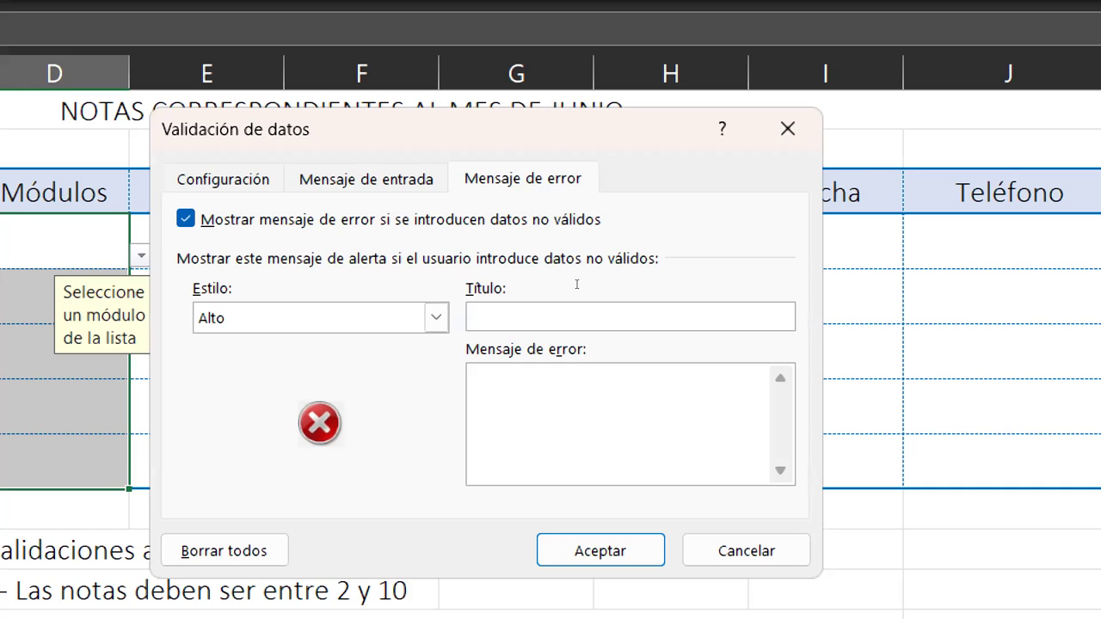
type("Módulo ")
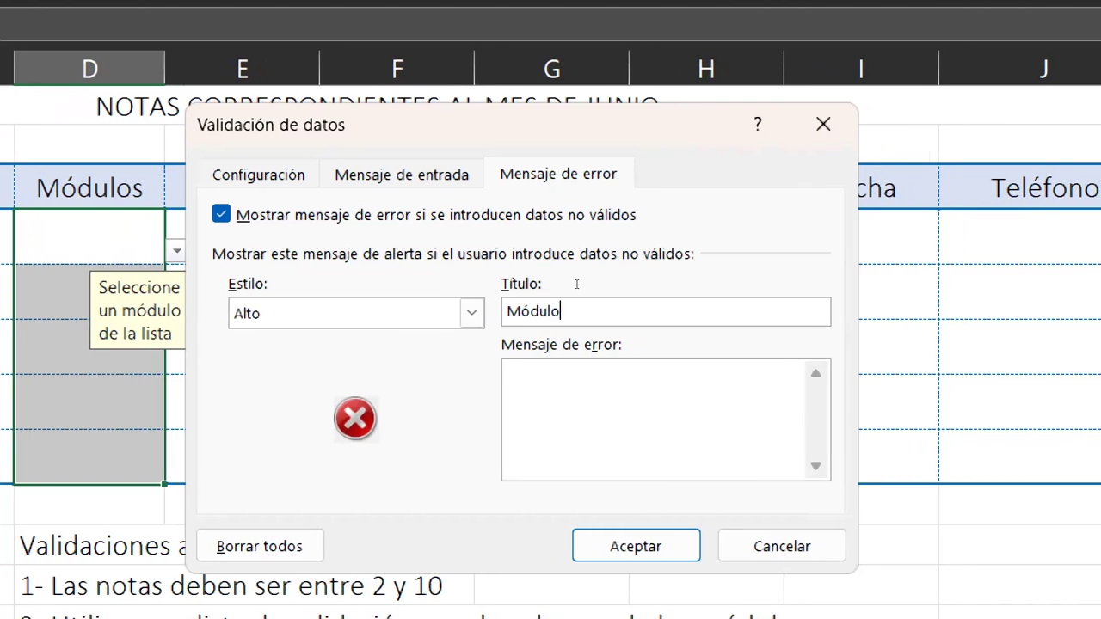
type("In")
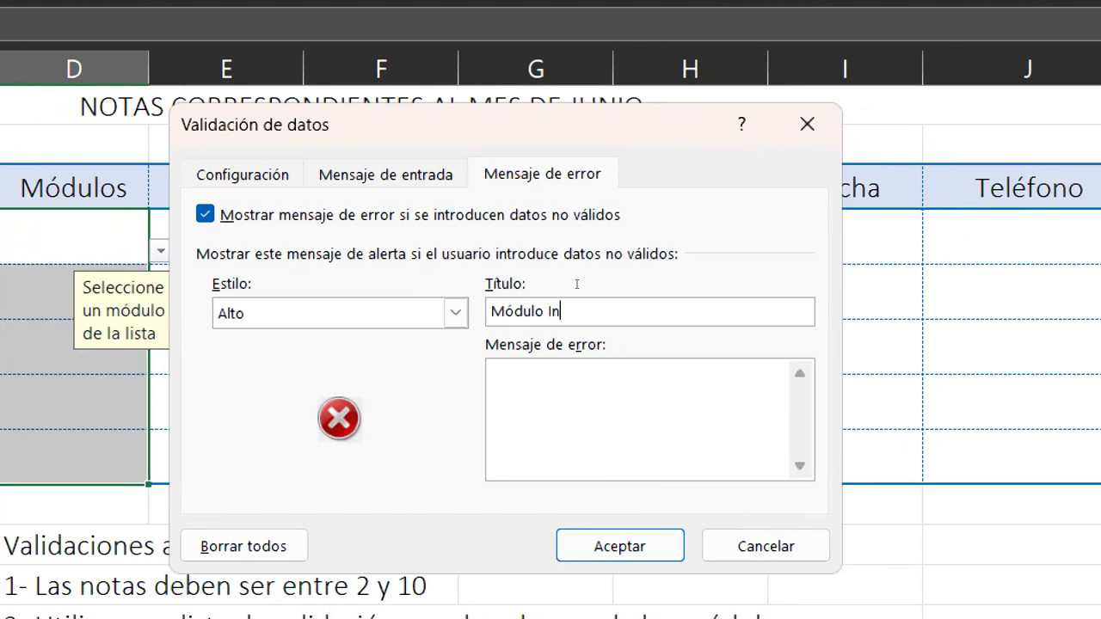
type("correcto")
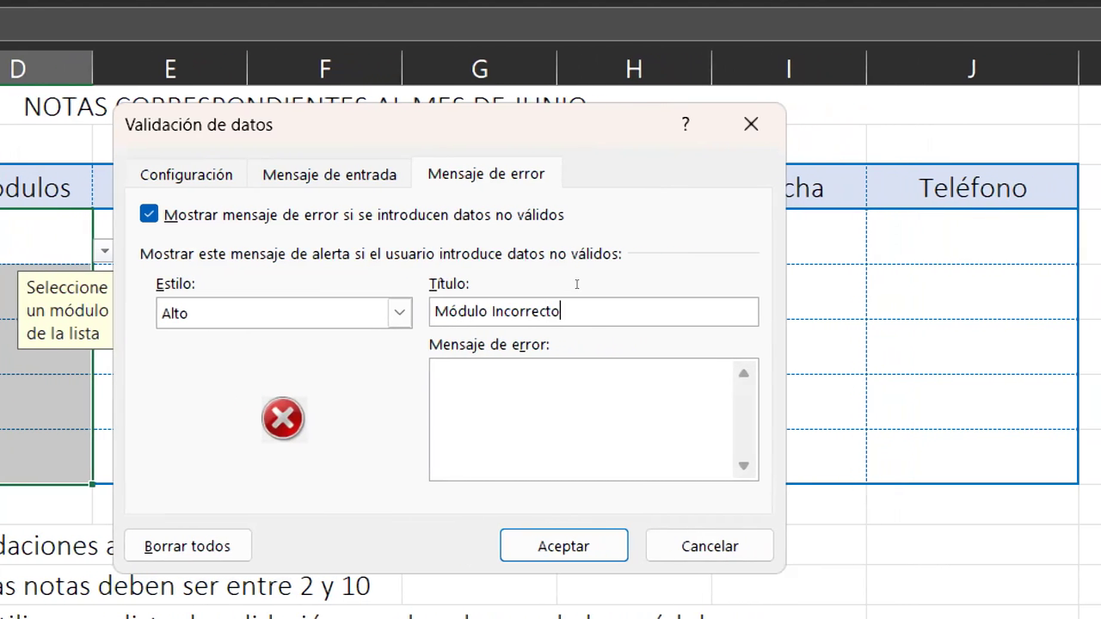
key("Tab")
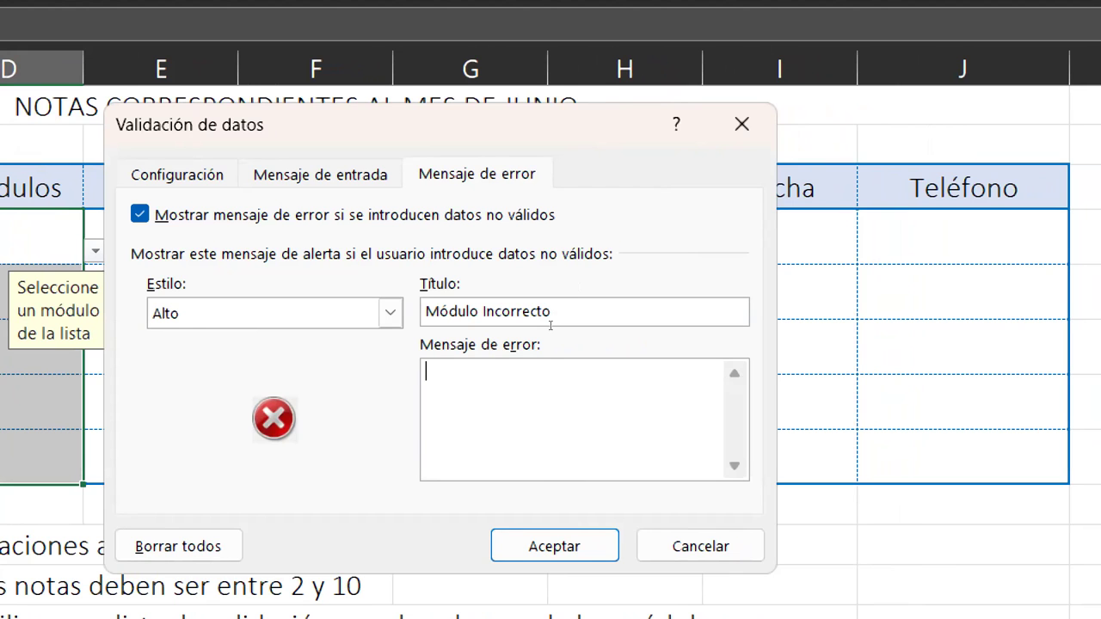
Type the error message 'Revise los módulos de la lista y selecciones el correspondiente.'.
type("Revise los módu")
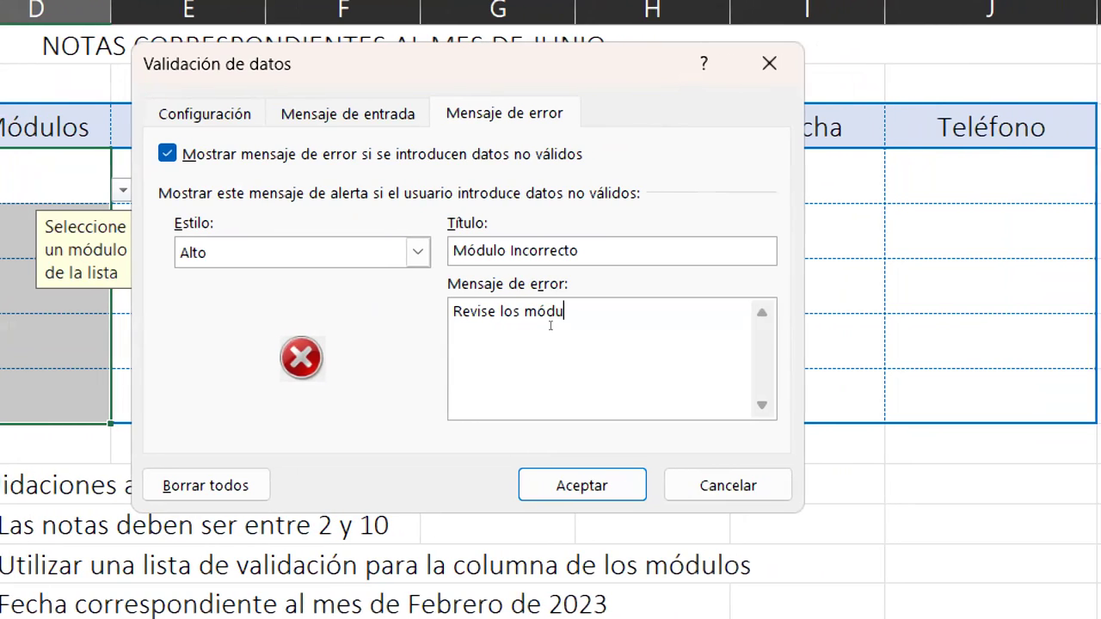
type("los")
type(" de")
type(" la lis")
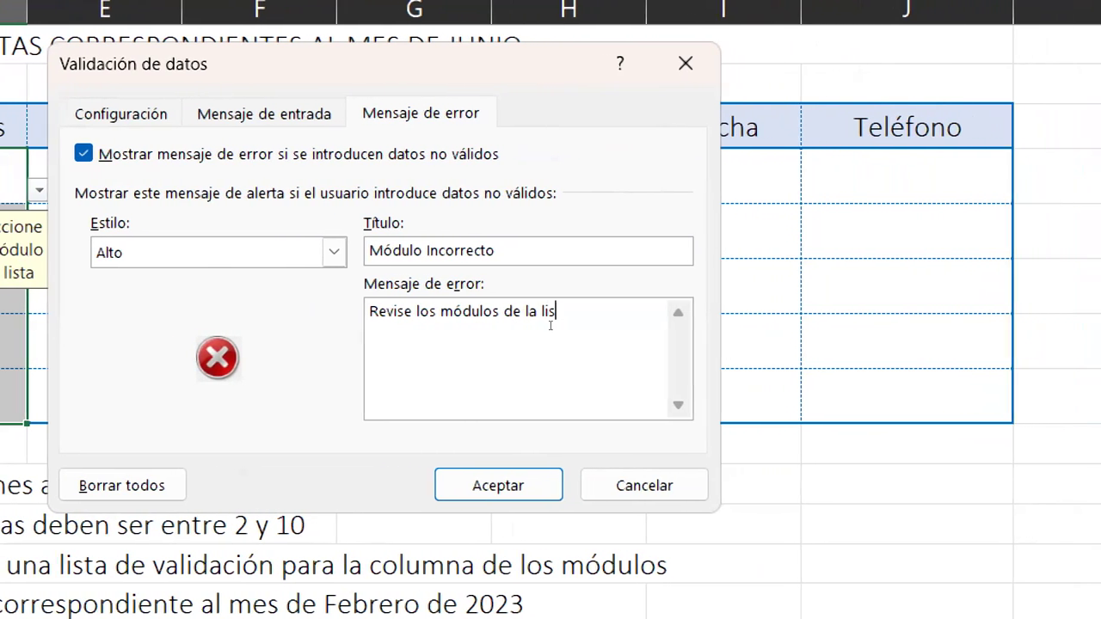
type("ta y selecc")
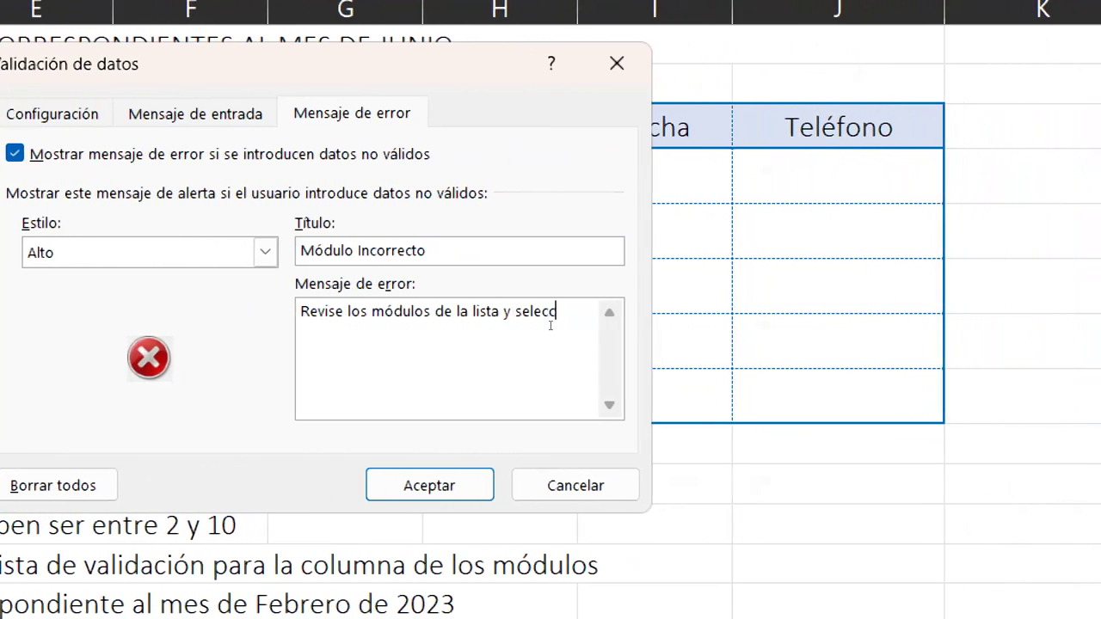
type("iones el c")
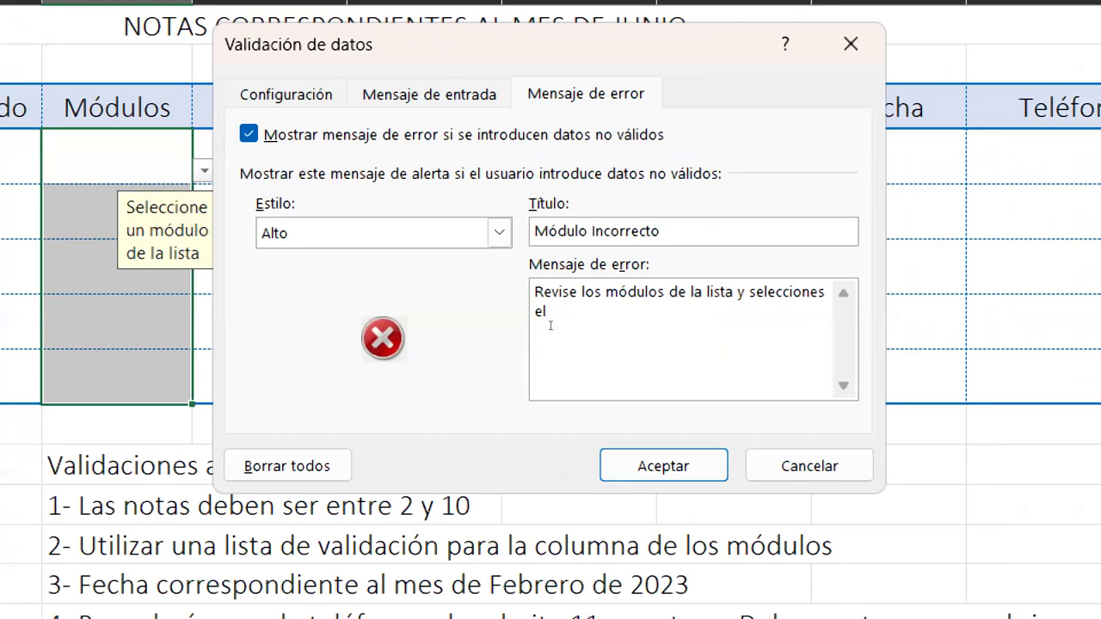
type("orrespond")
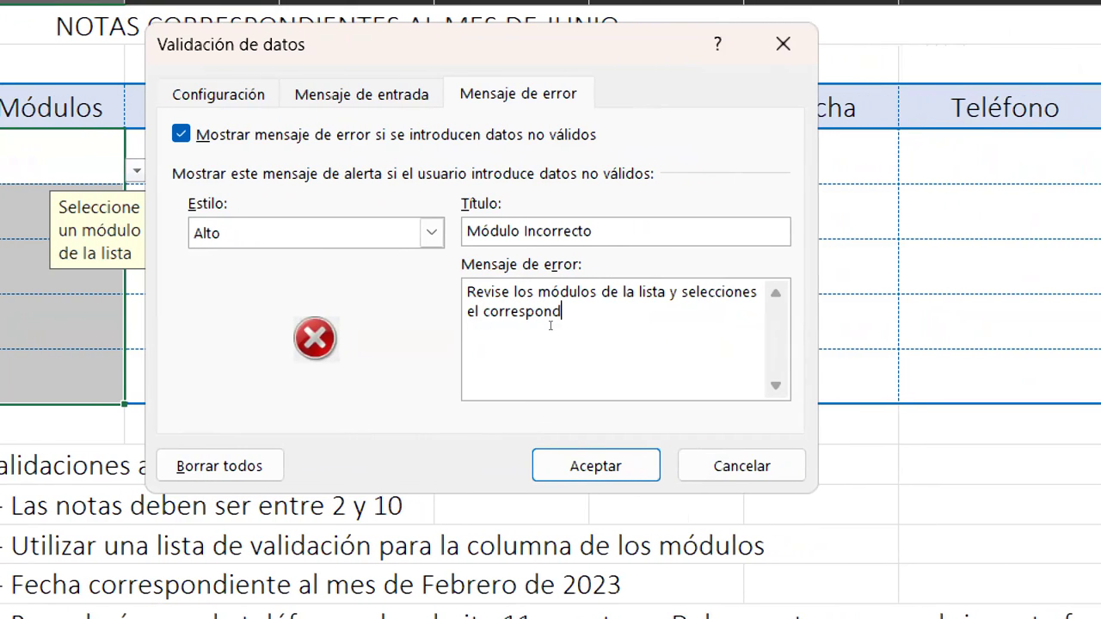
type("iente")
type(".")
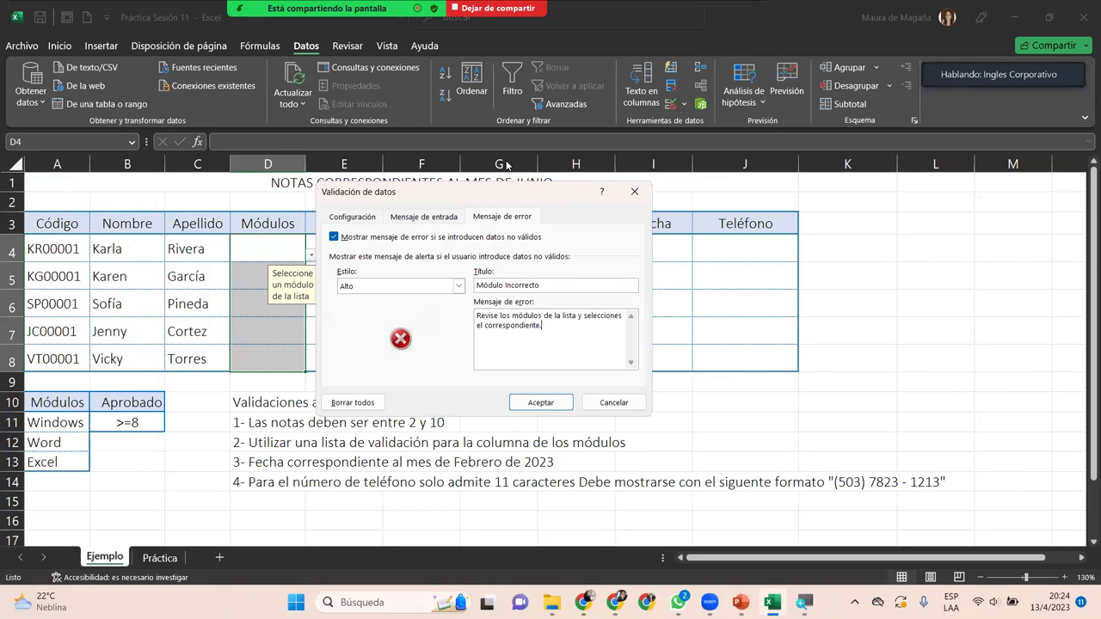
Apply the alert, then test it: 'Window' in D4 is rejected and the entry cancelled.
left_click(526, 412)
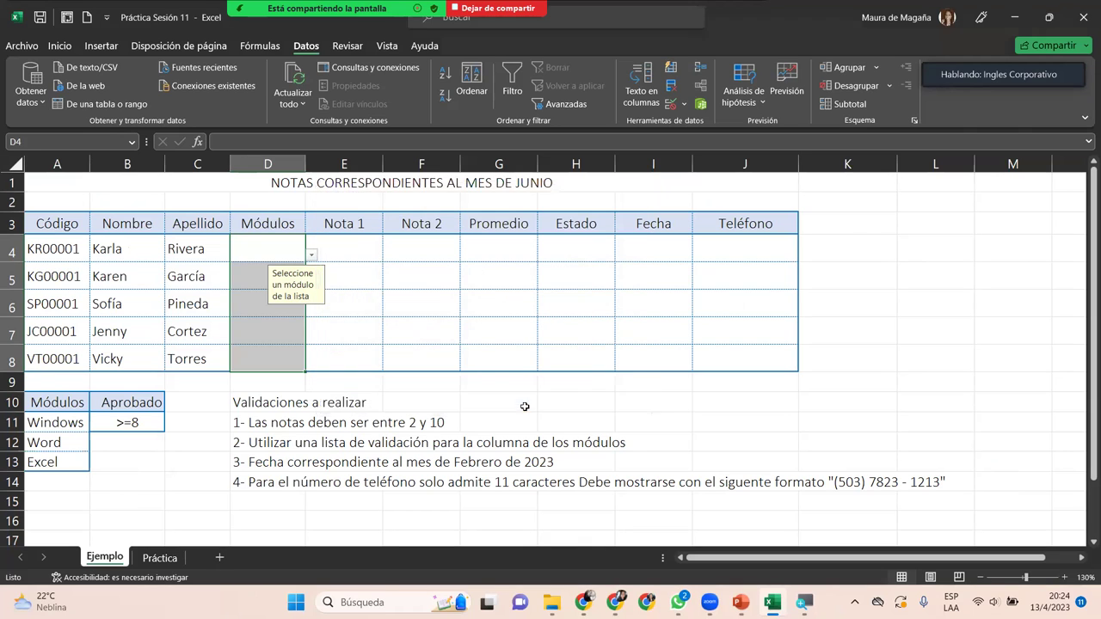
left_click(282, 253)
type("Window")
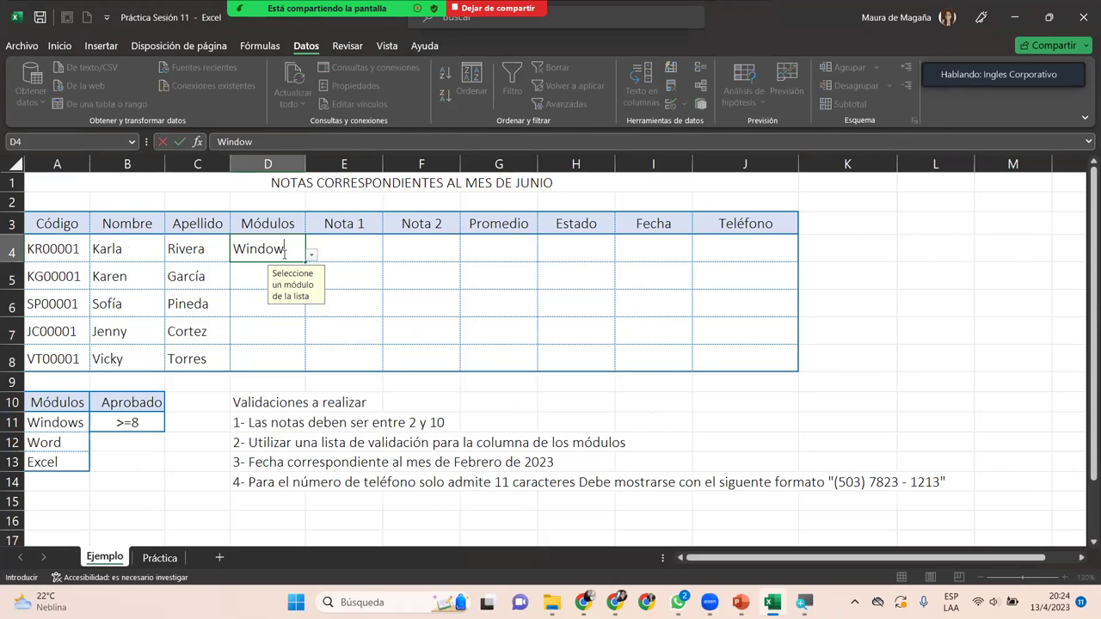
key("Return")
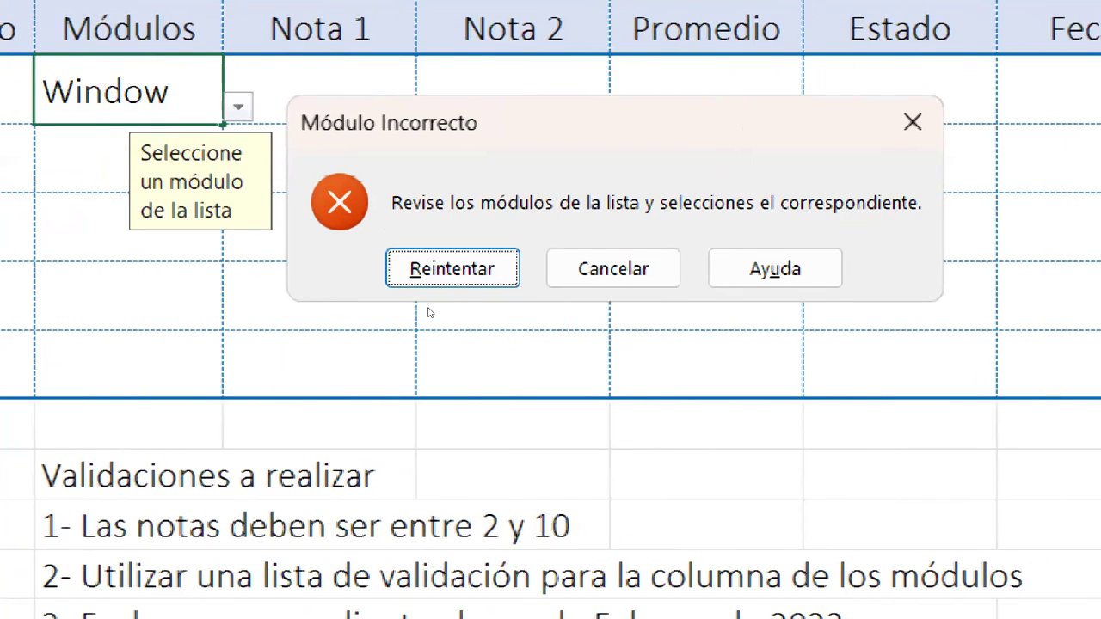
key("Return")
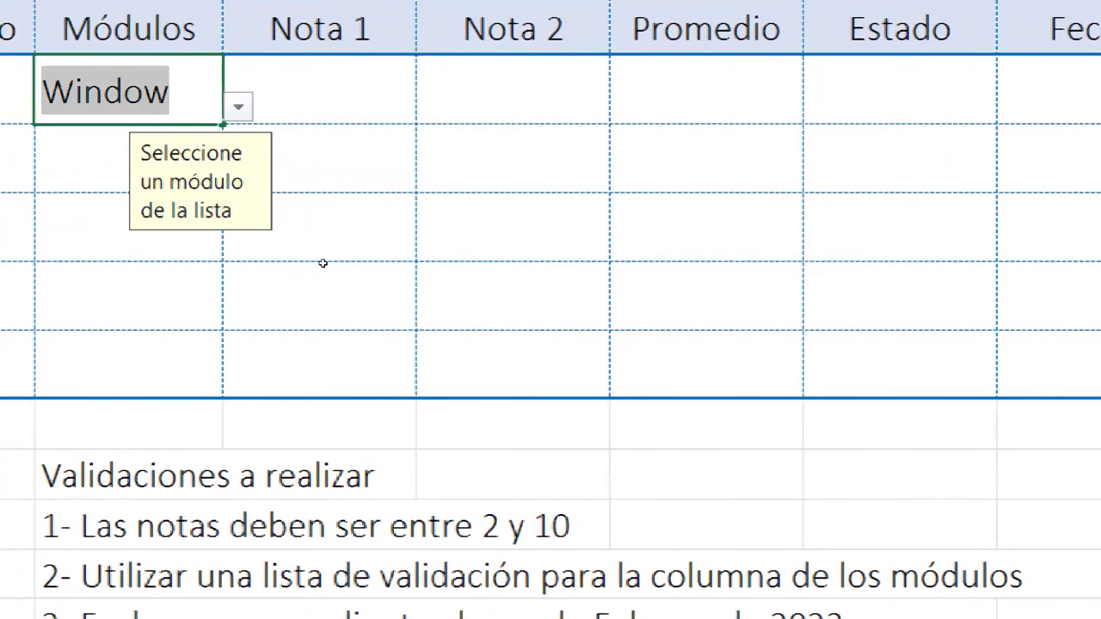
key("Return")
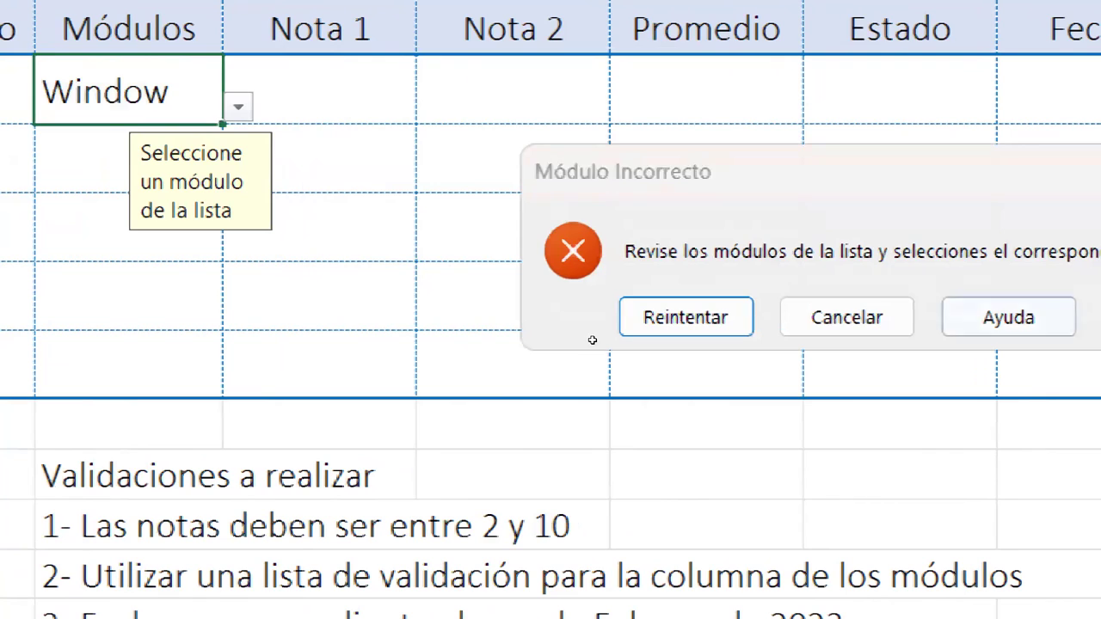
key("Escape")
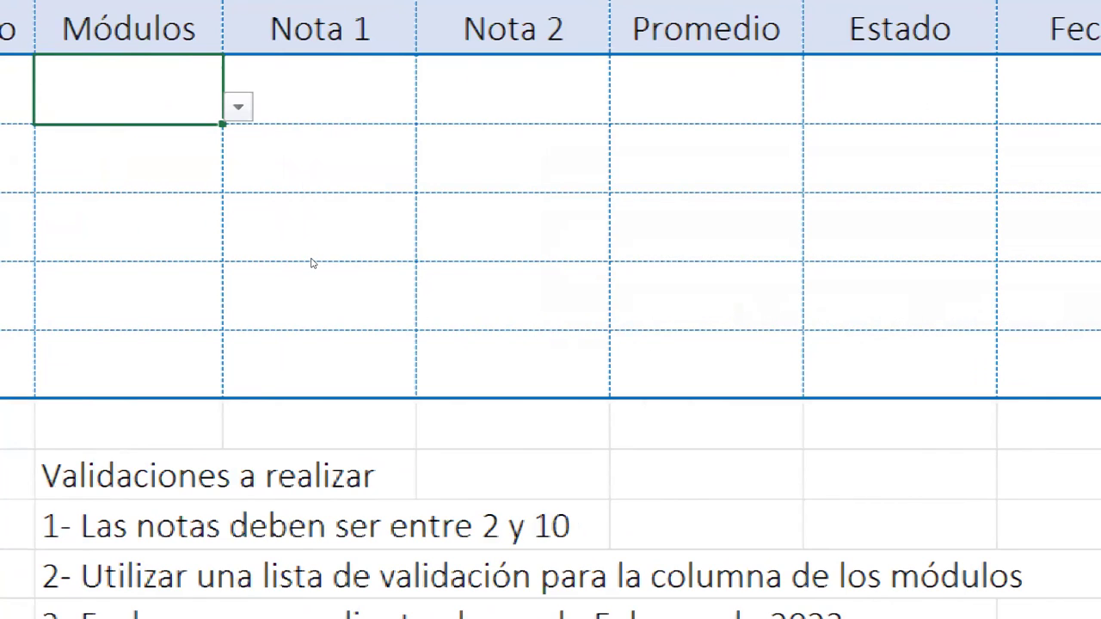
Pick Windows for D4 from the module dropdown list.
key("alt+Down")
key("Down")
key("Up")
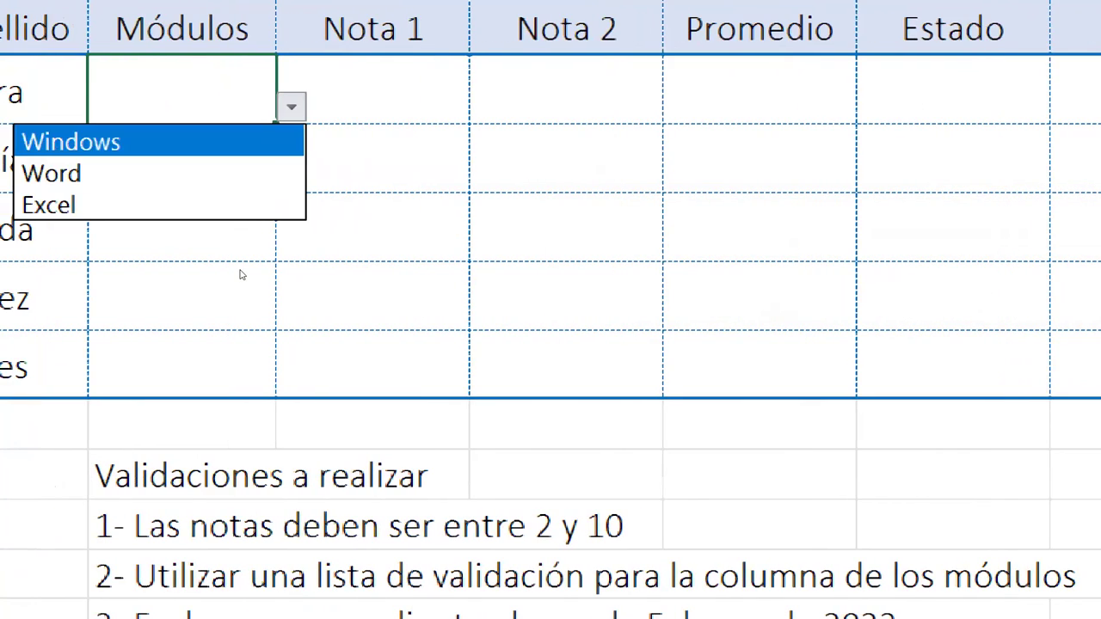
key("Return")
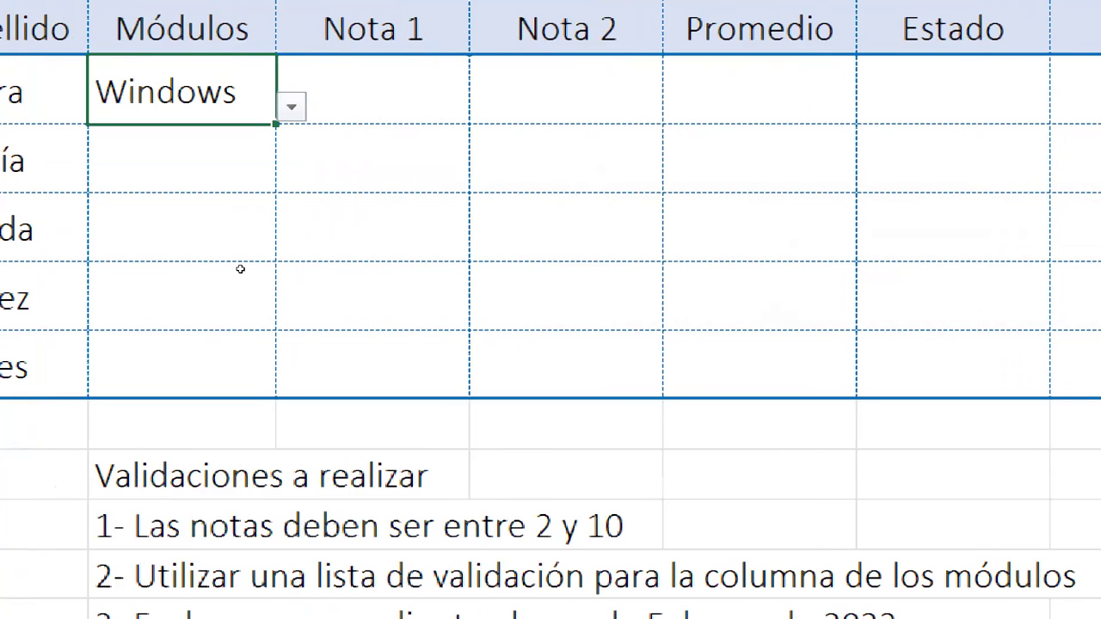
key("Return")
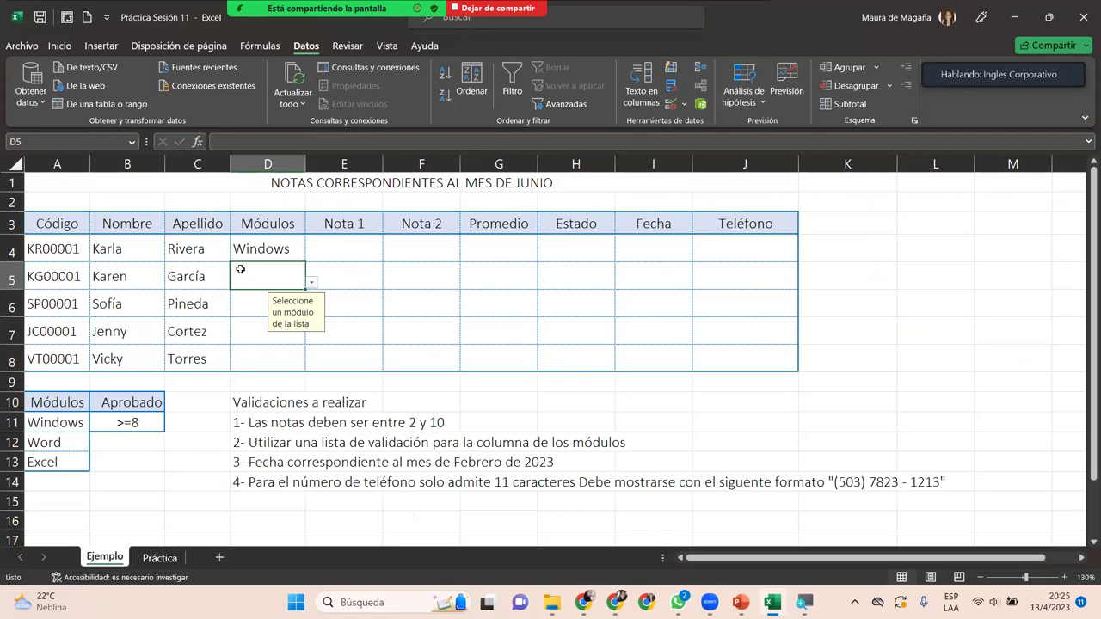
Check the validation settings unchanged, then choose Word for D5 from its list.
left_click(671, 104)
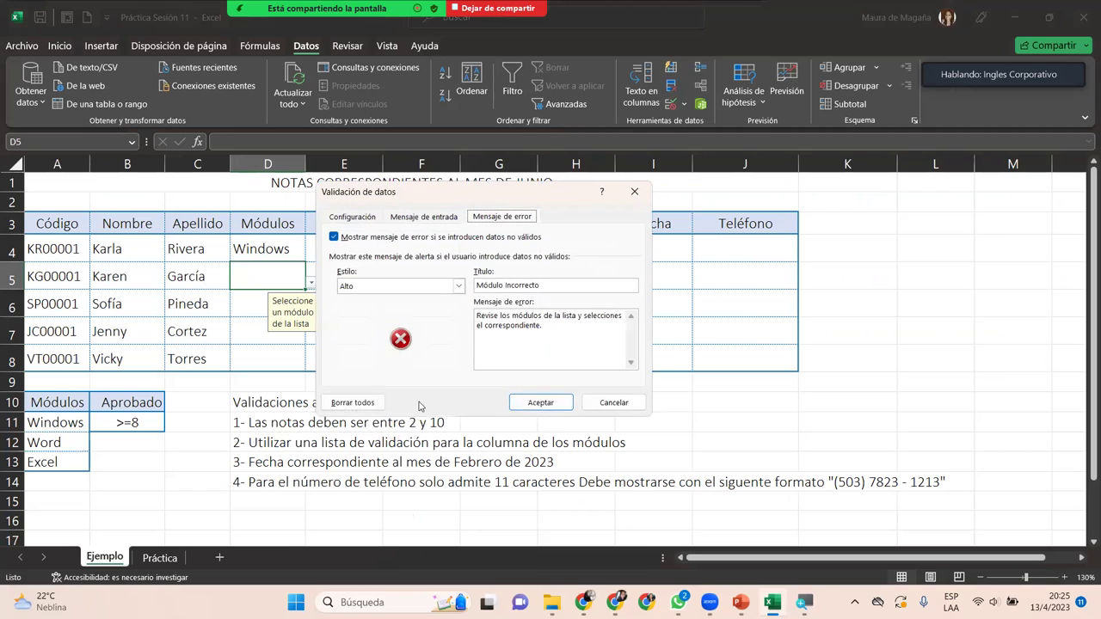
left_click(614, 402)
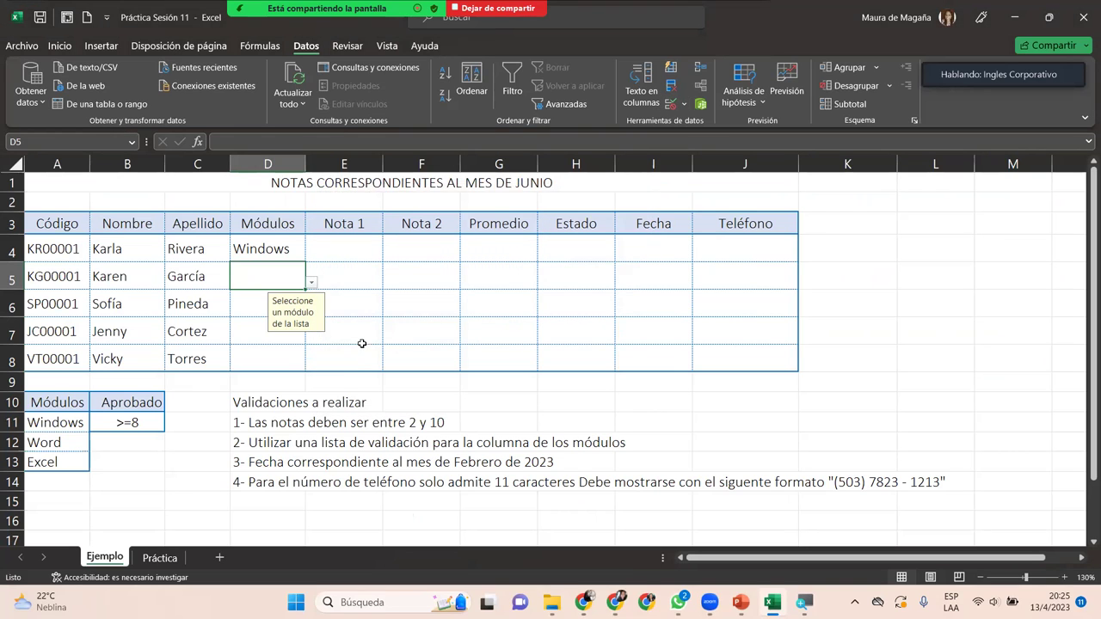
left_click(311, 282)
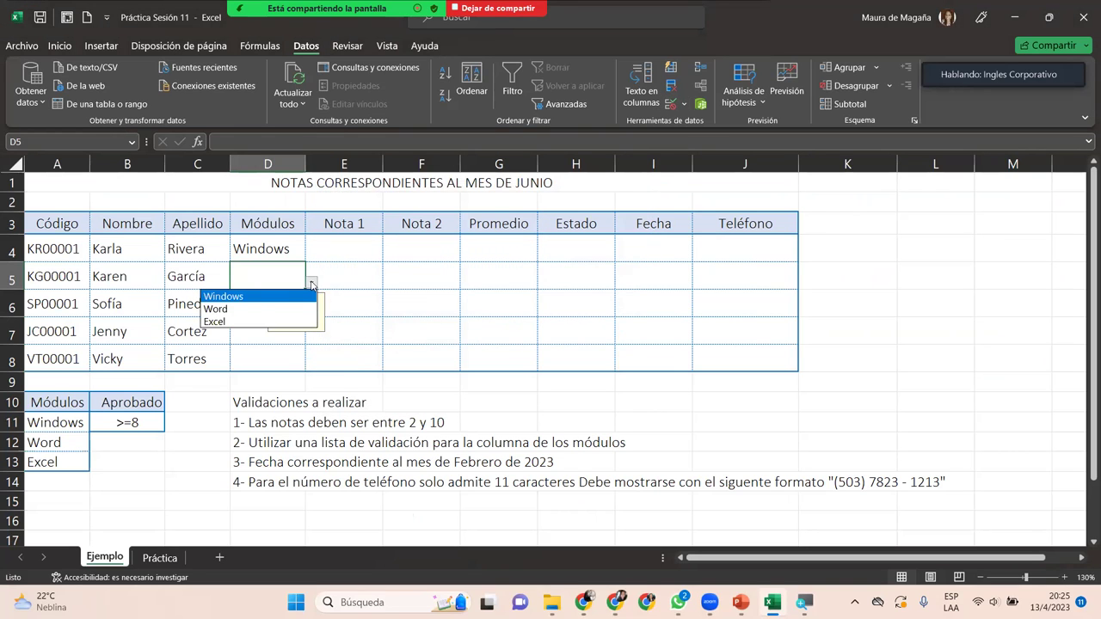
left_click(260, 309)
Fill D6, D7 and D8 with Excel, Word and Excel from the module list.
left_click(258, 309)
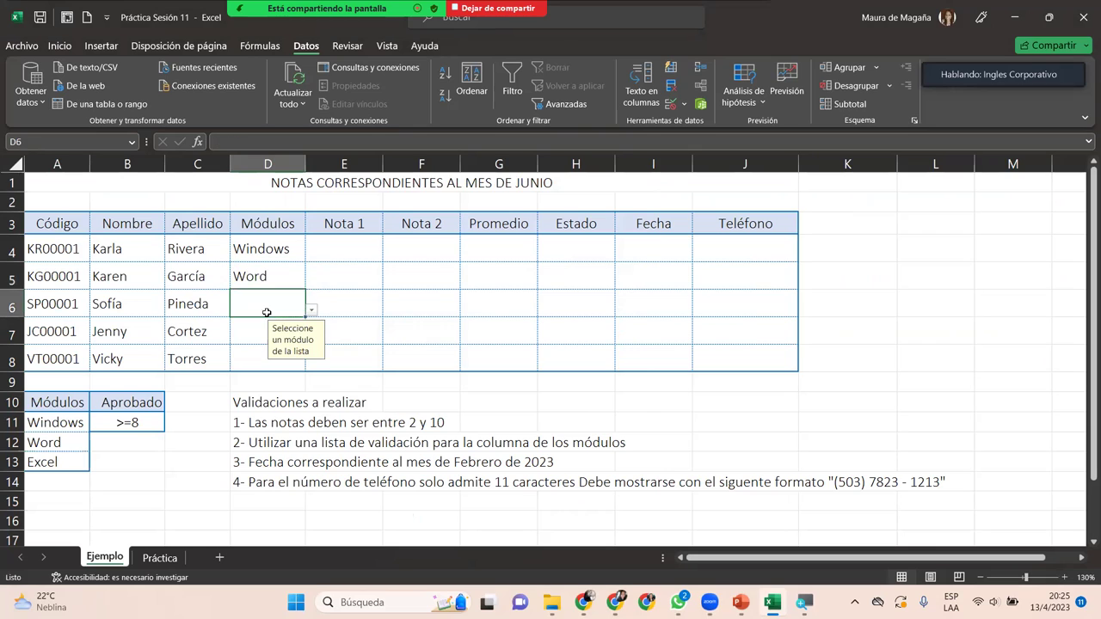
left_click(312, 311)
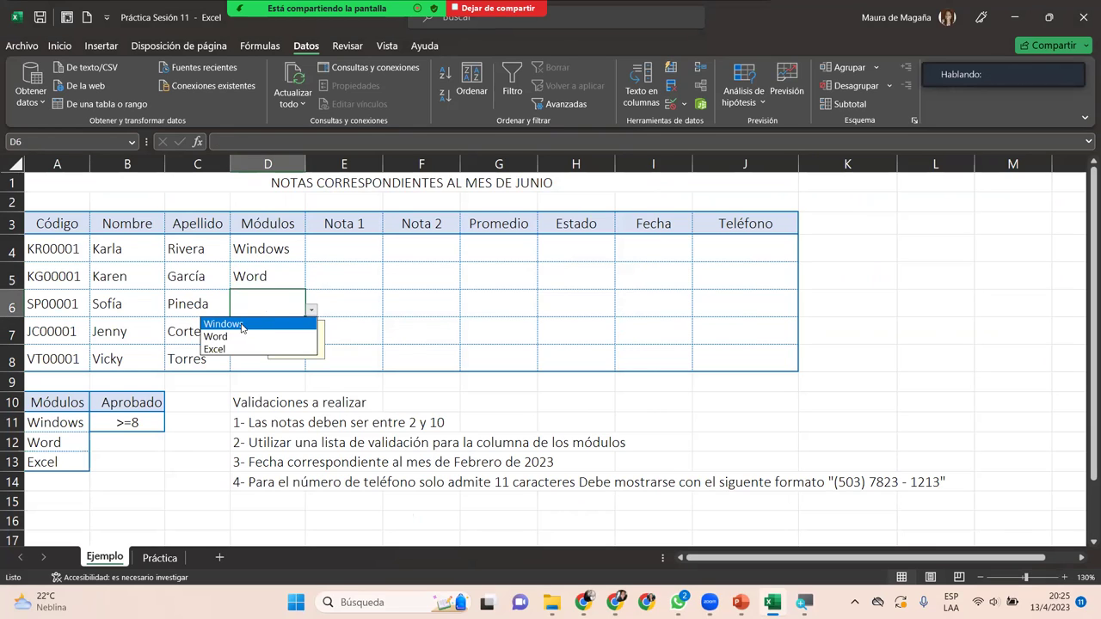
left_click(229, 348)
left_click(234, 336)
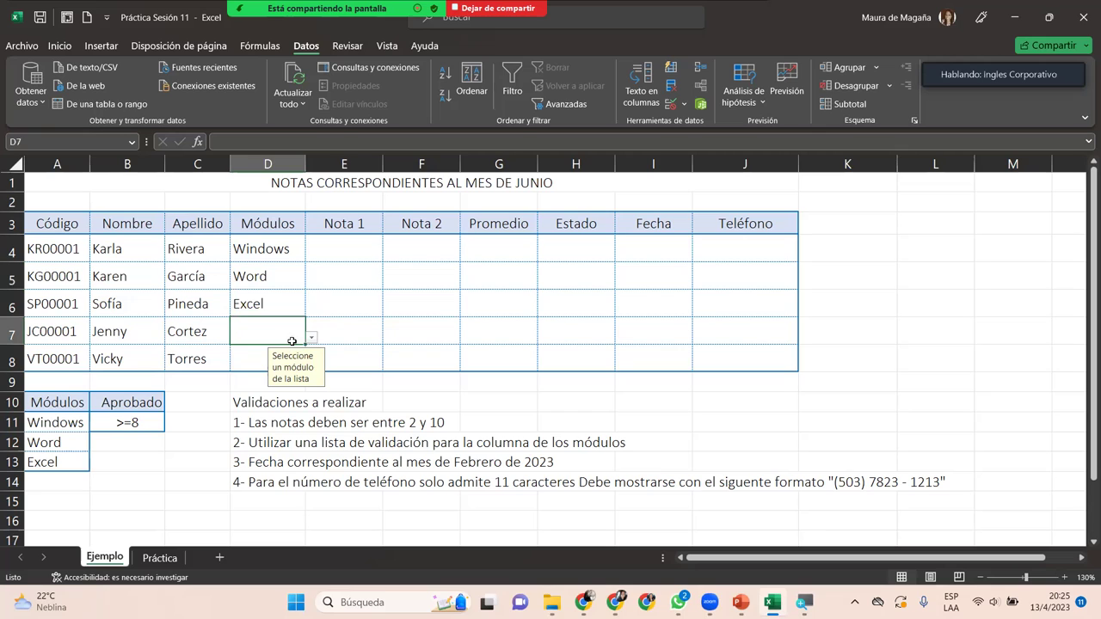
left_click(311, 338)
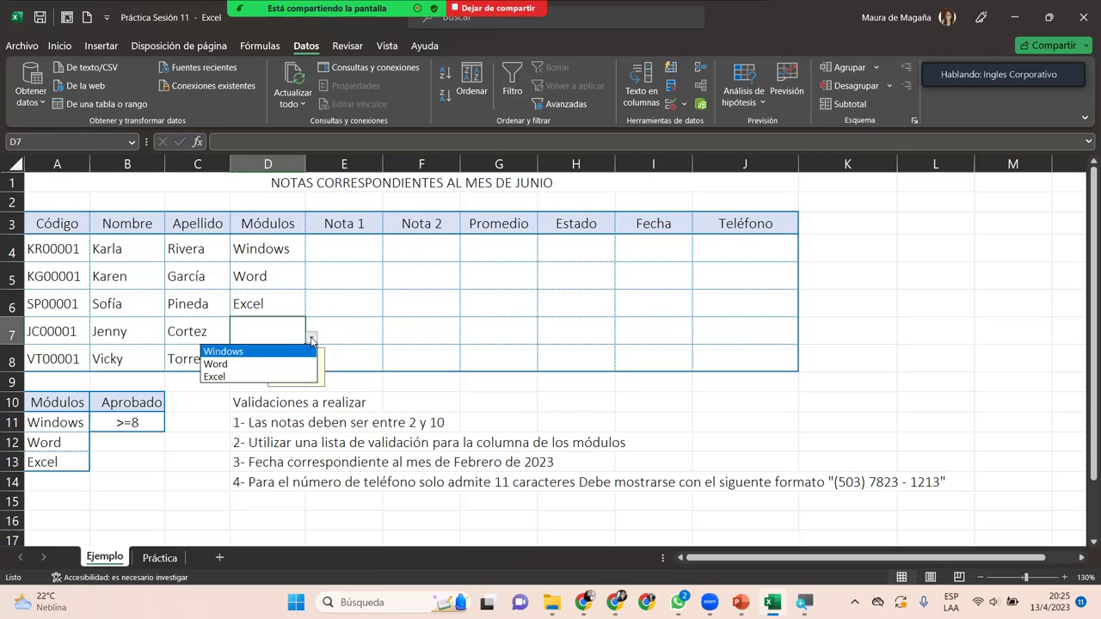
left_click(257, 365)
left_click(262, 352)
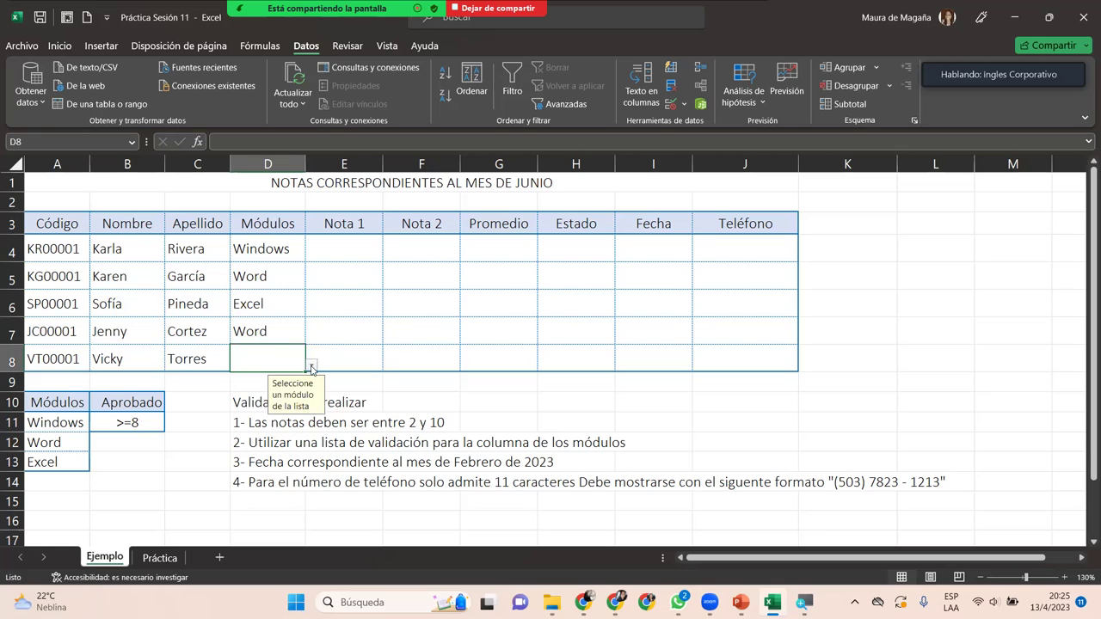
left_click(312, 367)
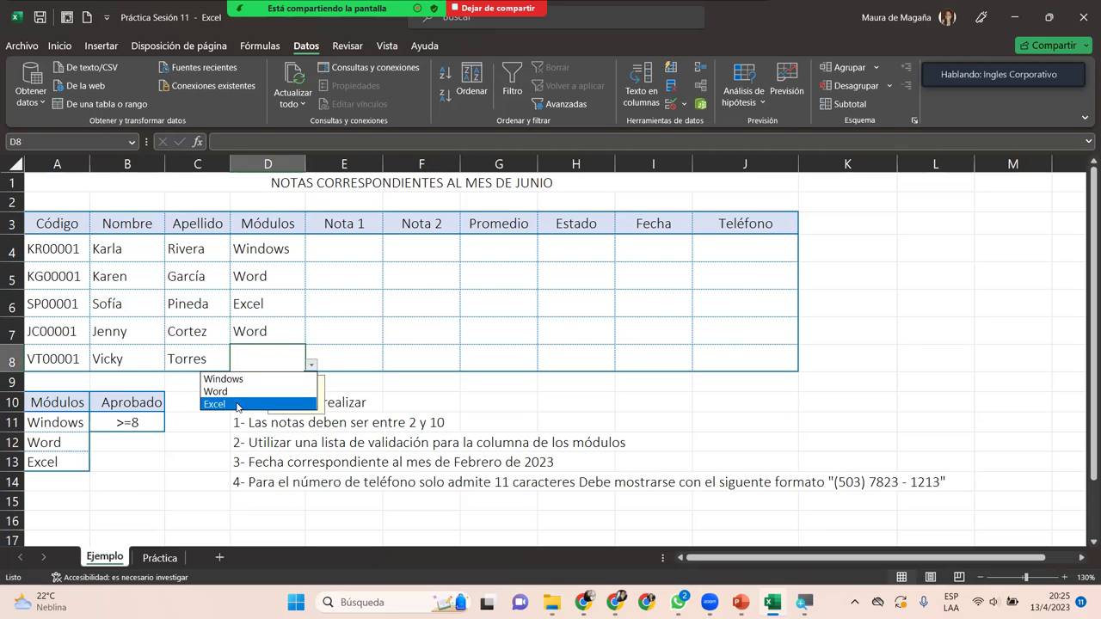
left_click(237, 405)
left_click(317, 254)
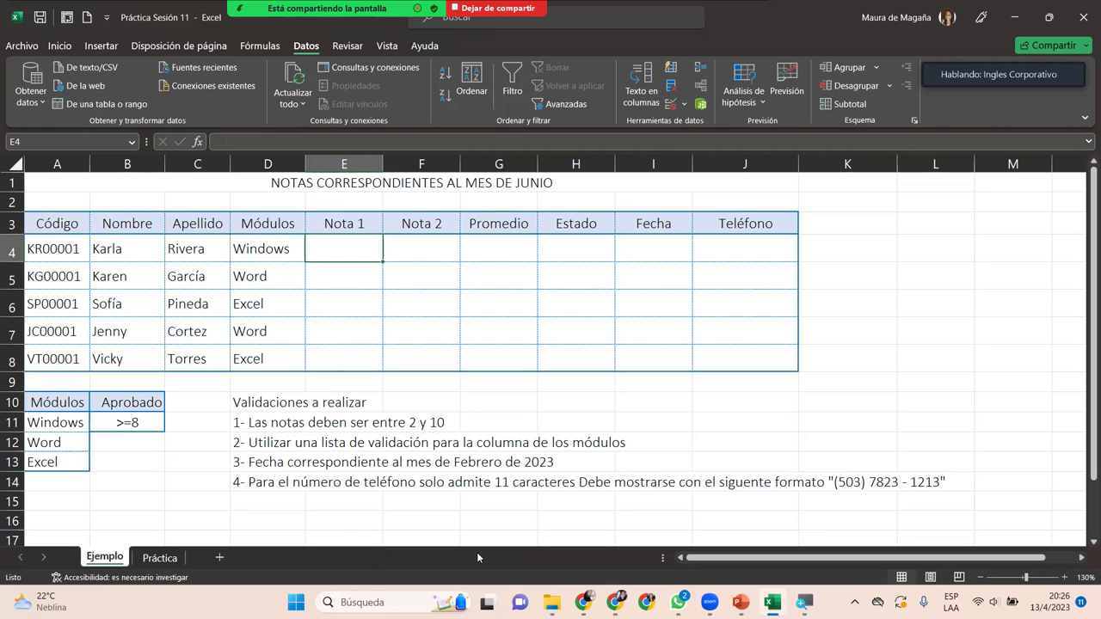
left_click_drag(278, 257, 268, 358)
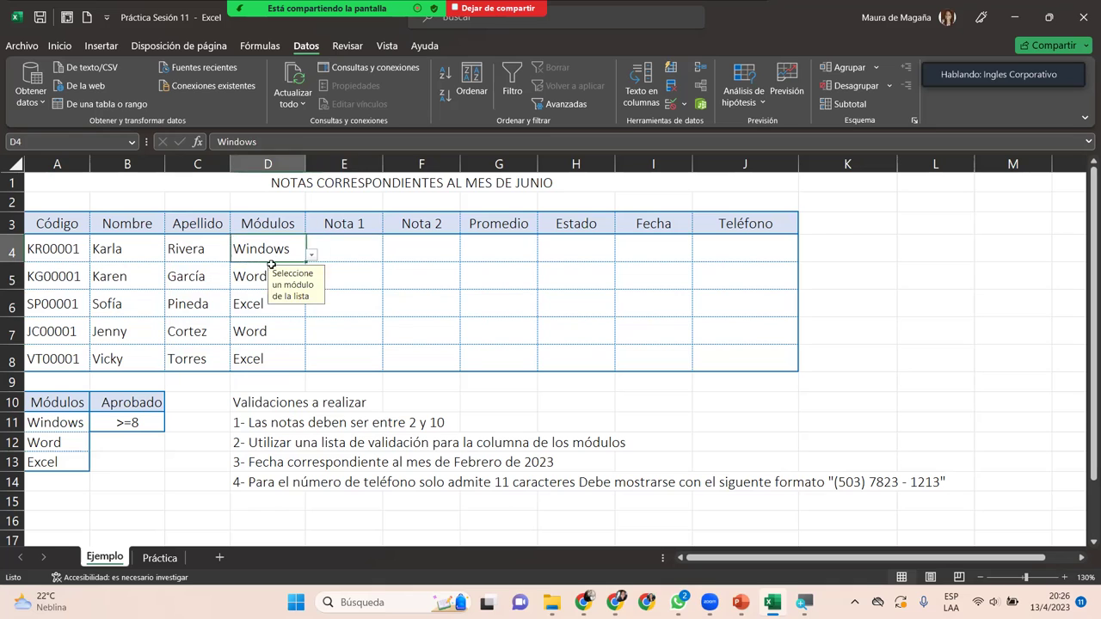
left_click(672, 103)
left_click(352, 219)
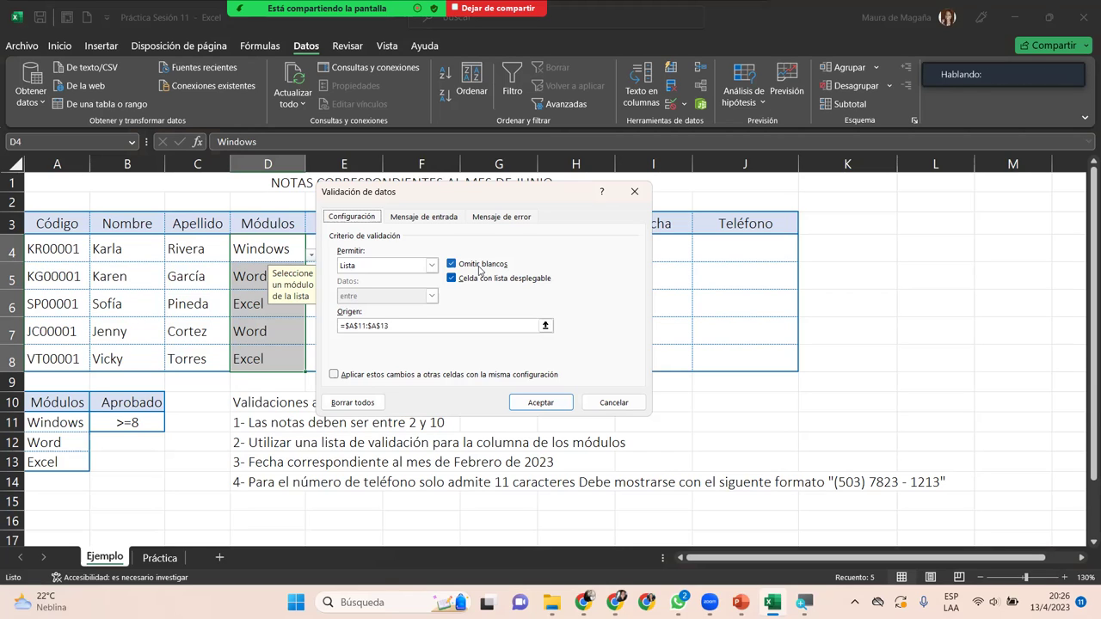
left_click(633, 400)
left_click(358, 244)
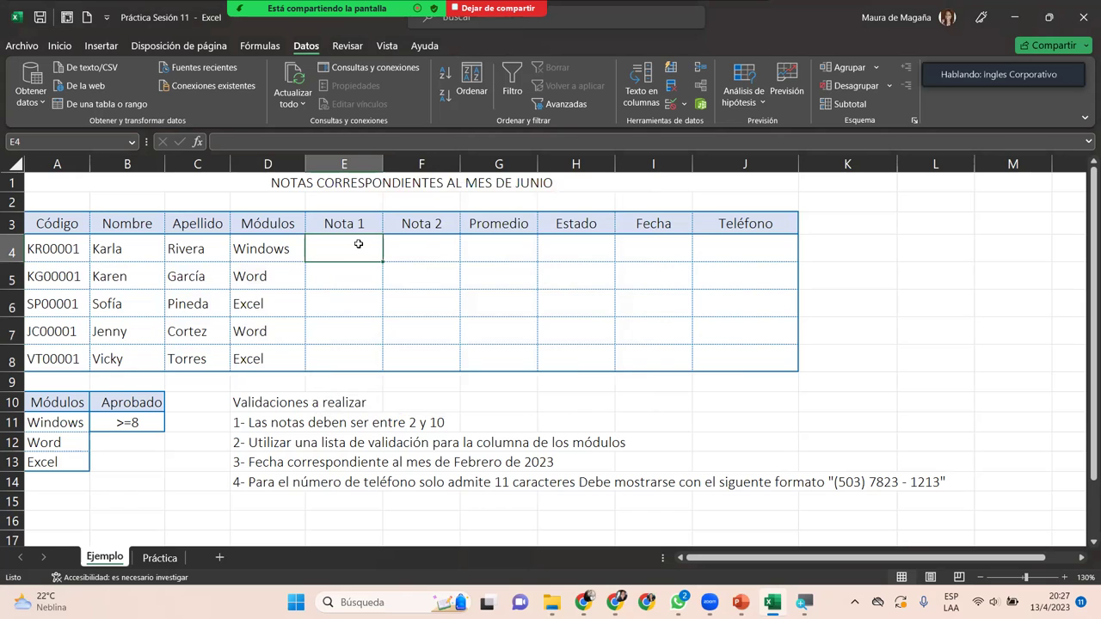
Zoom the sheet to 150% and select the Nota 1 and Nota 2 cells E4:F8.
left_click(1065, 578)
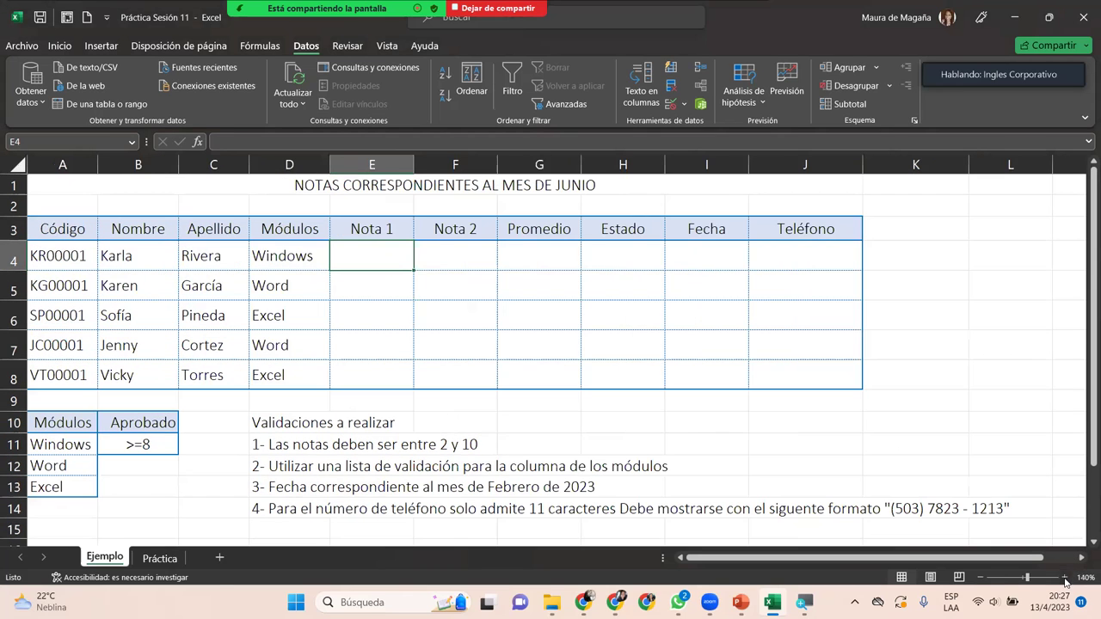
left_click(1064, 578)
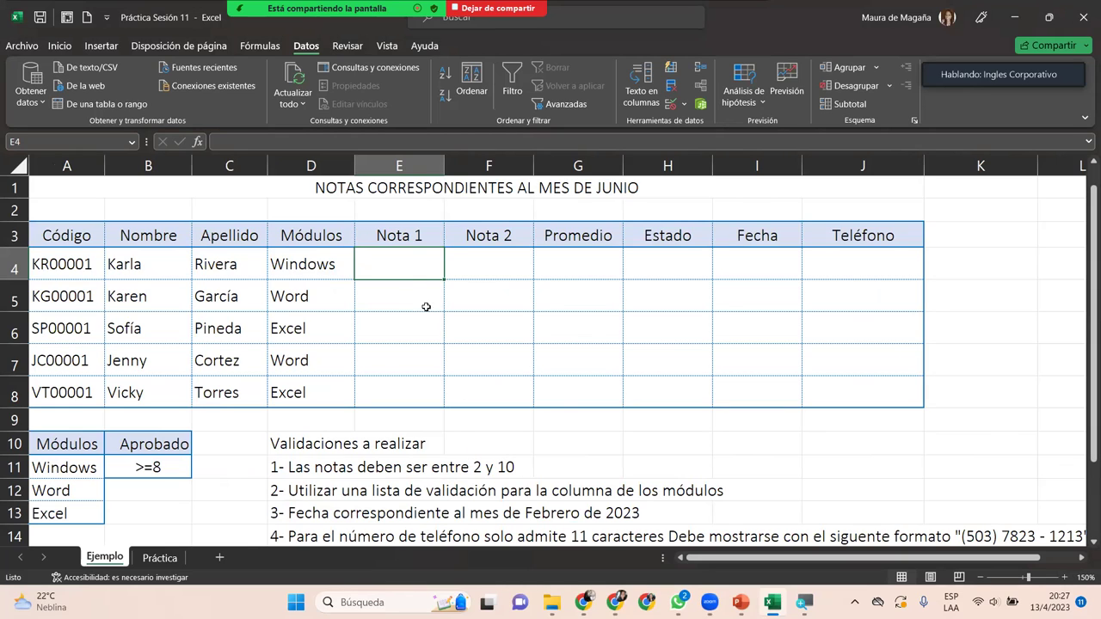
key("Return")
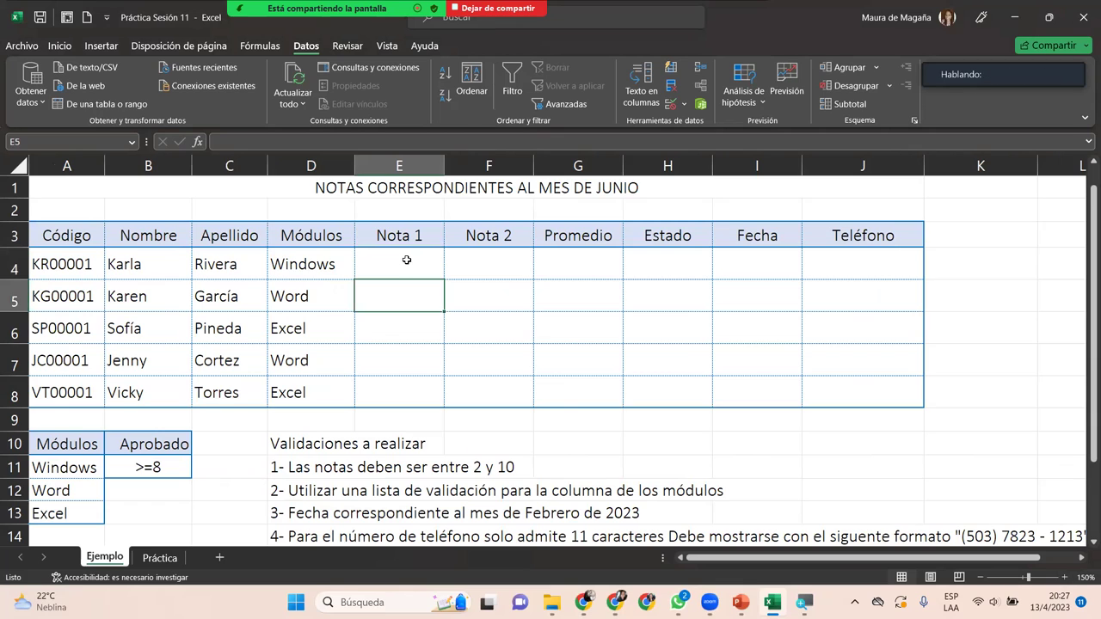
left_click_drag(413, 297, 430, 319)
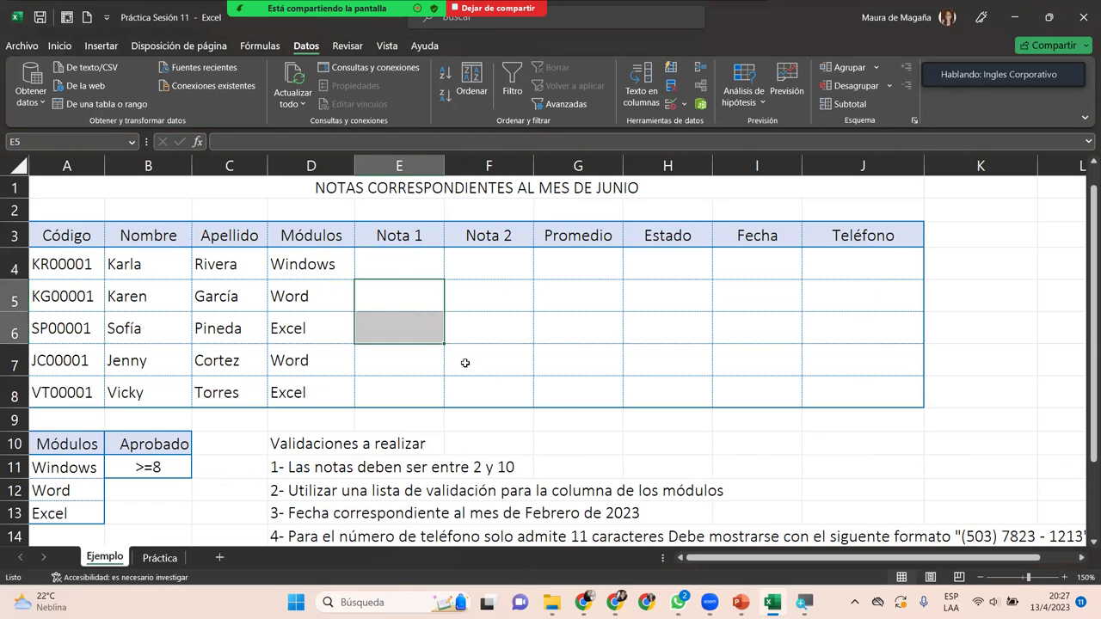
left_click_drag(465, 418, 411, 317)
left_click(412, 248)
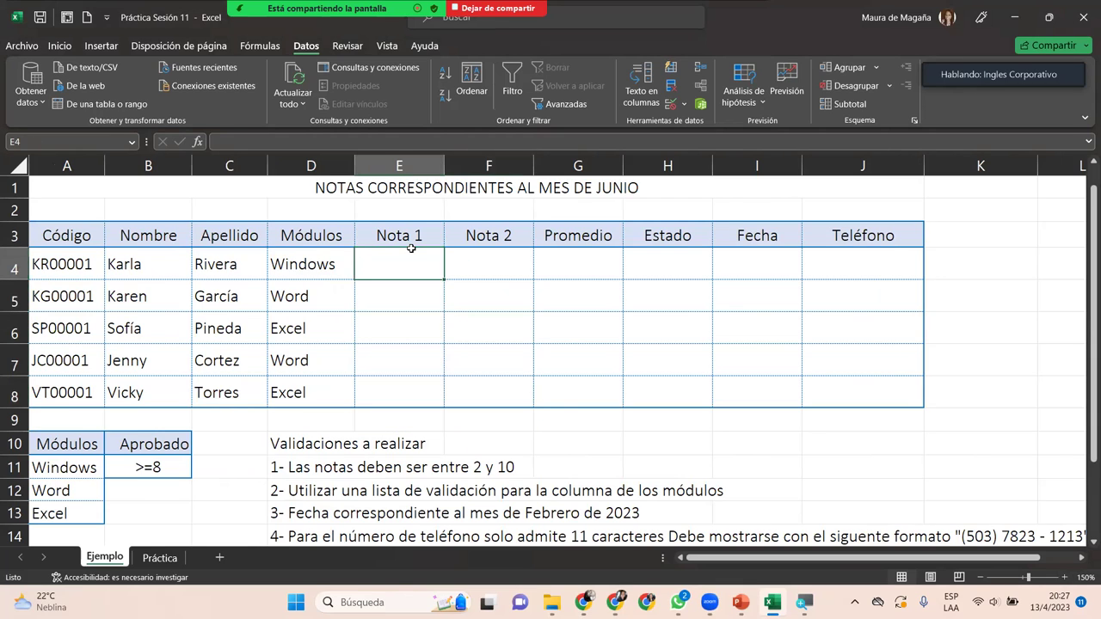
key("shift+Down")
key("shift+Down")
key("shift+Down")
key("shift+Down")
key("shift+Right")
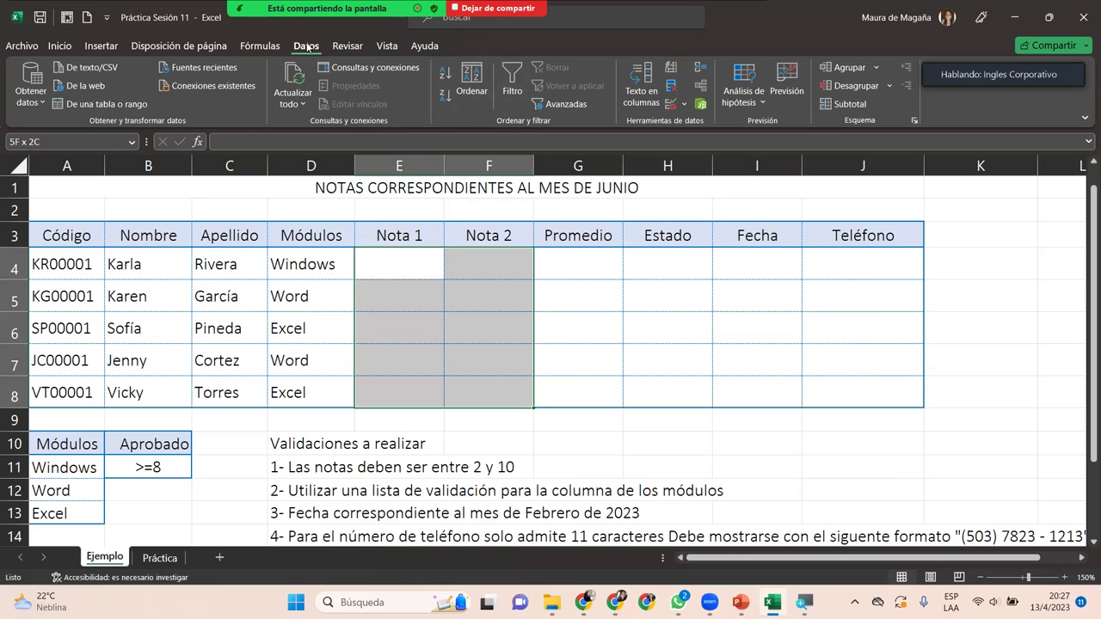
Open Data Validation for E4:F8 and browse the Permitir types Número entero and Decimal.
left_click(675, 103)
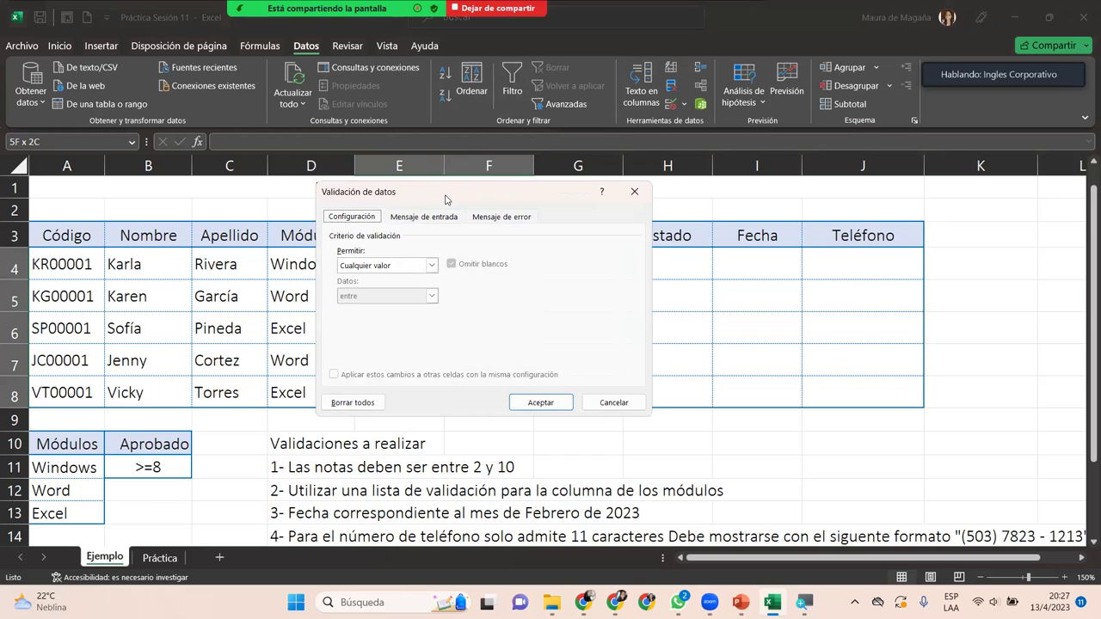
left_click_drag(446, 199, 671, 203)
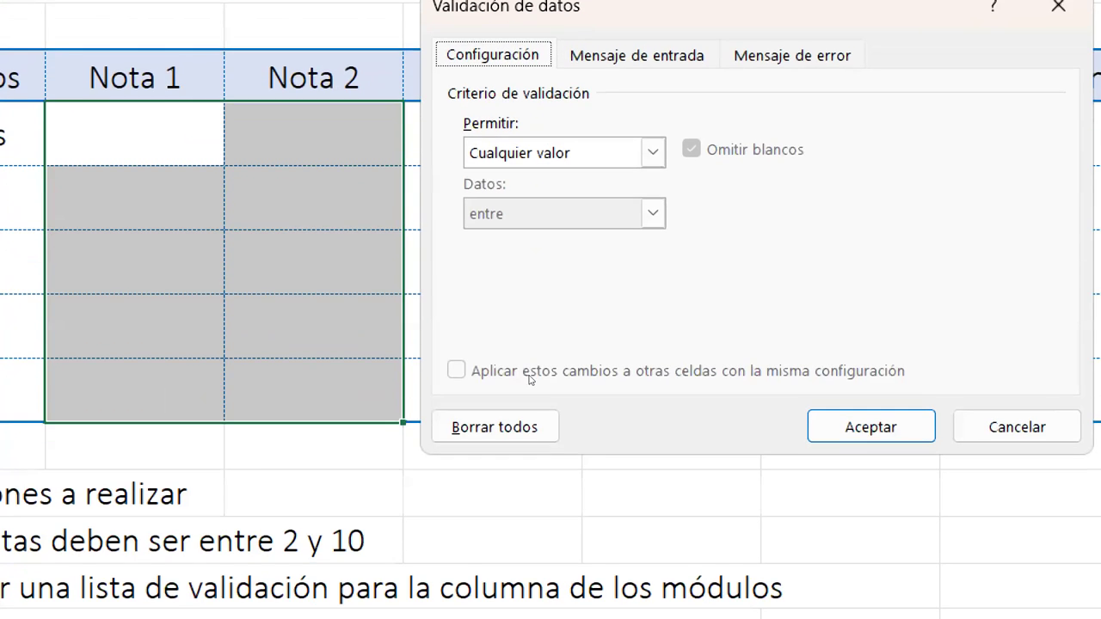
left_click(653, 152)
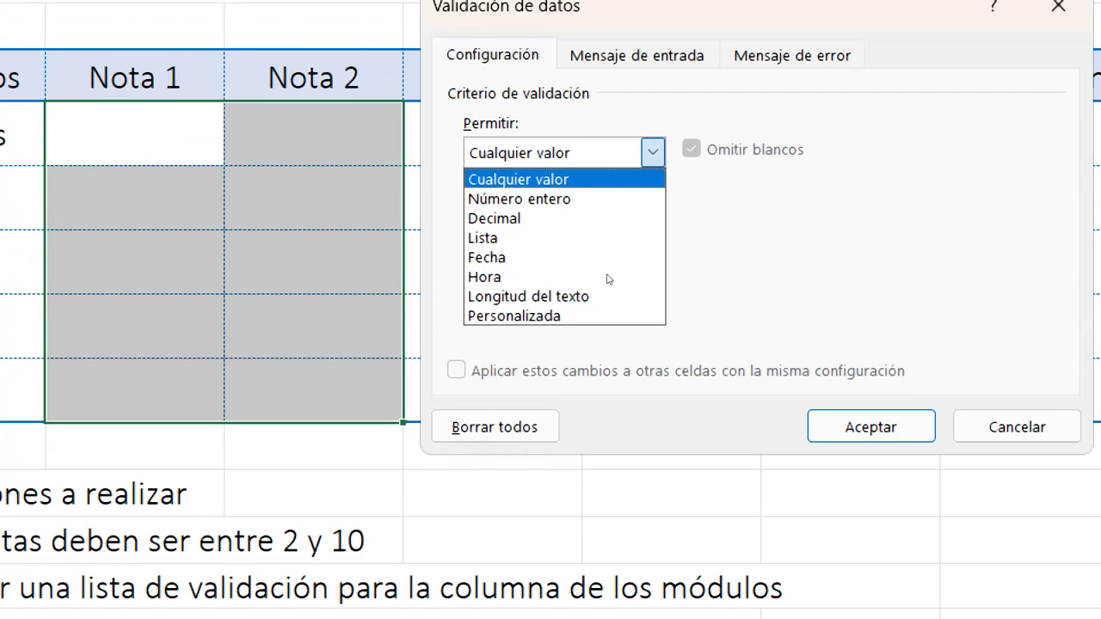
key("Down")
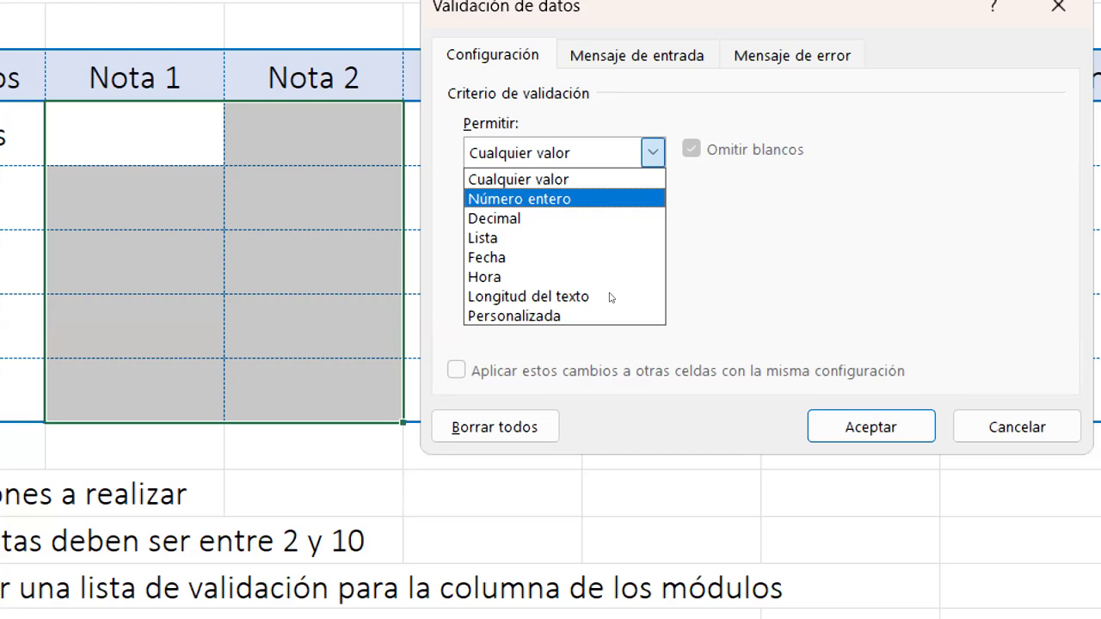
key("Down")
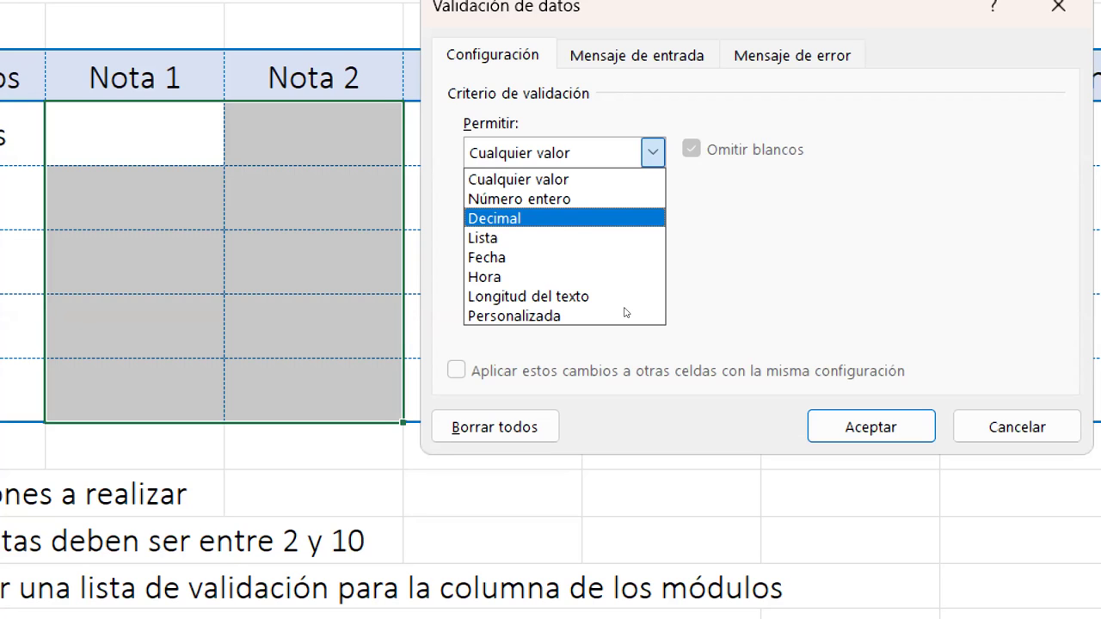
Allow only decimal grades between 2 and 10 in the Nota 1 and Nota 2 cells.
key("Return")
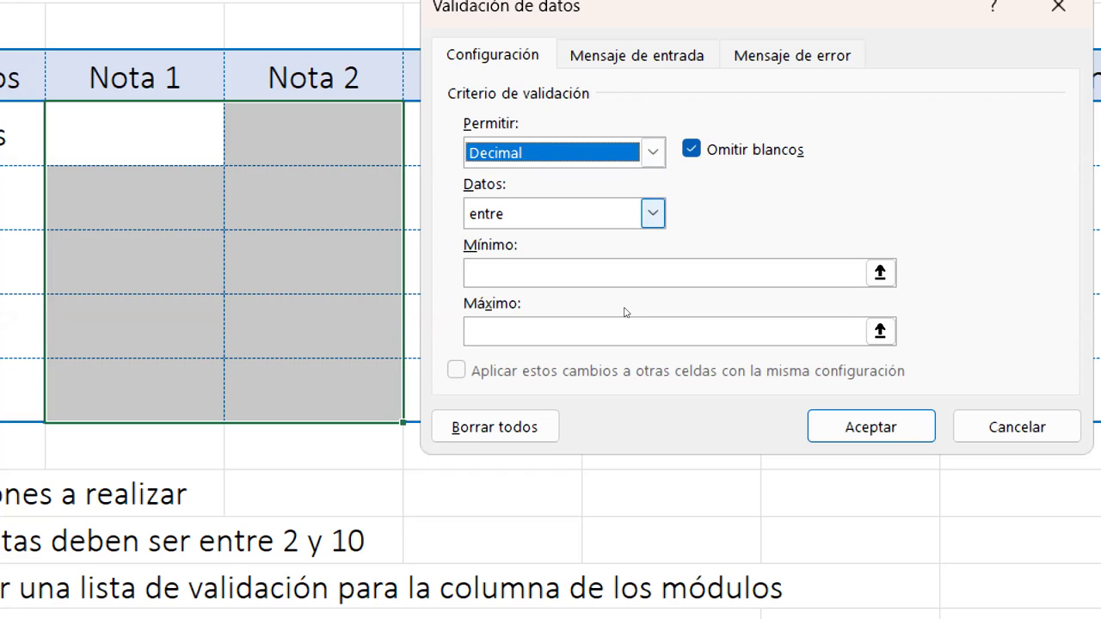
key("alt+Down")
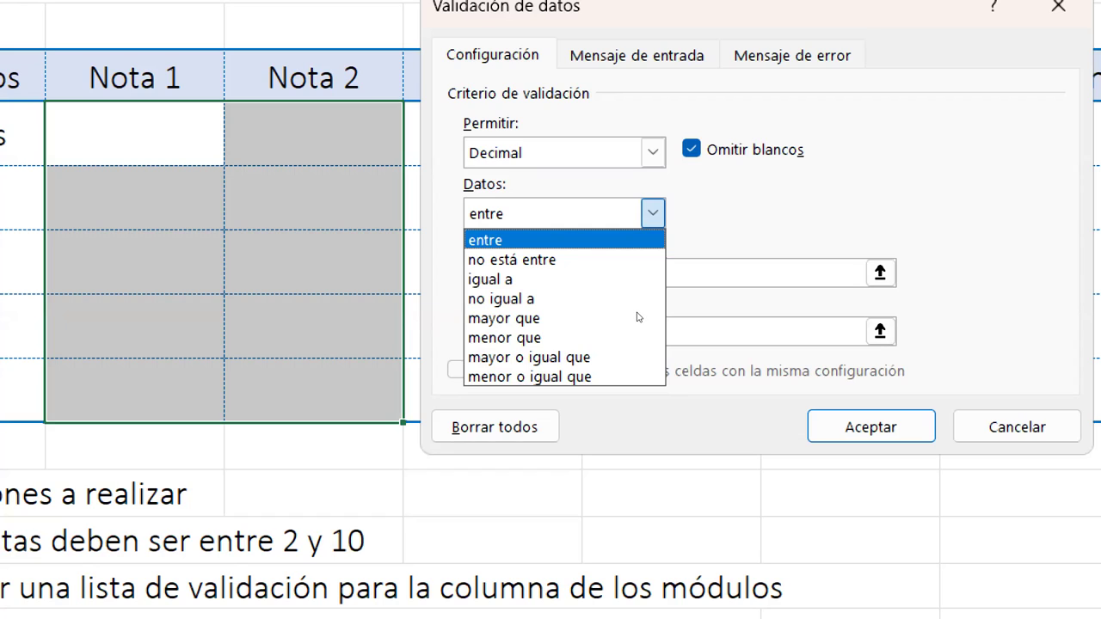
key("Escape")
key("Tab")
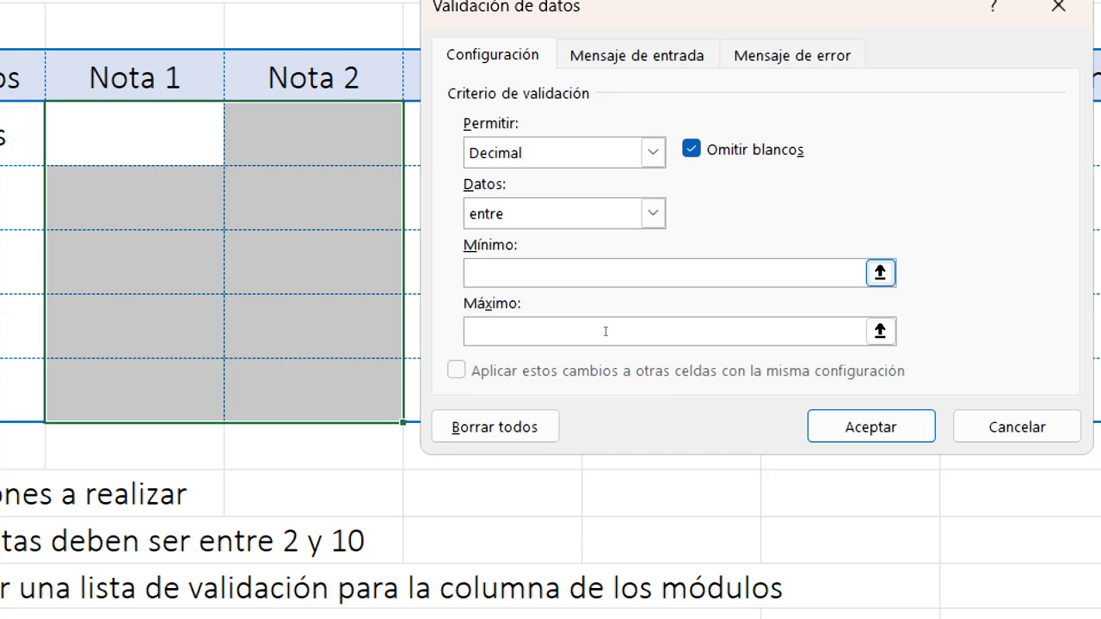
type("2")
key("Tab")
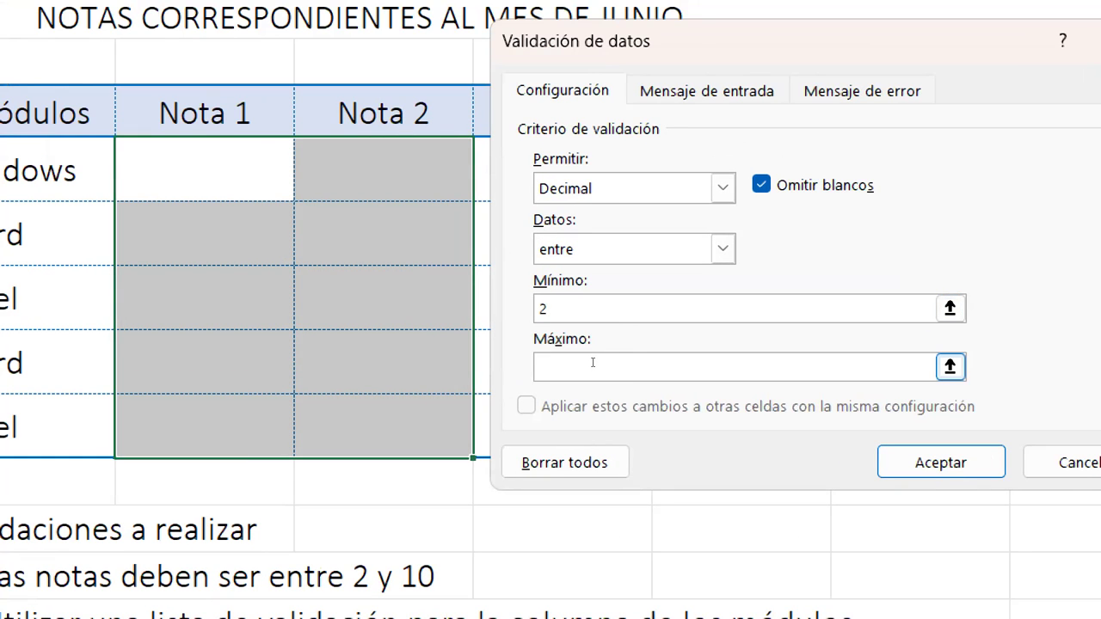
type("10")
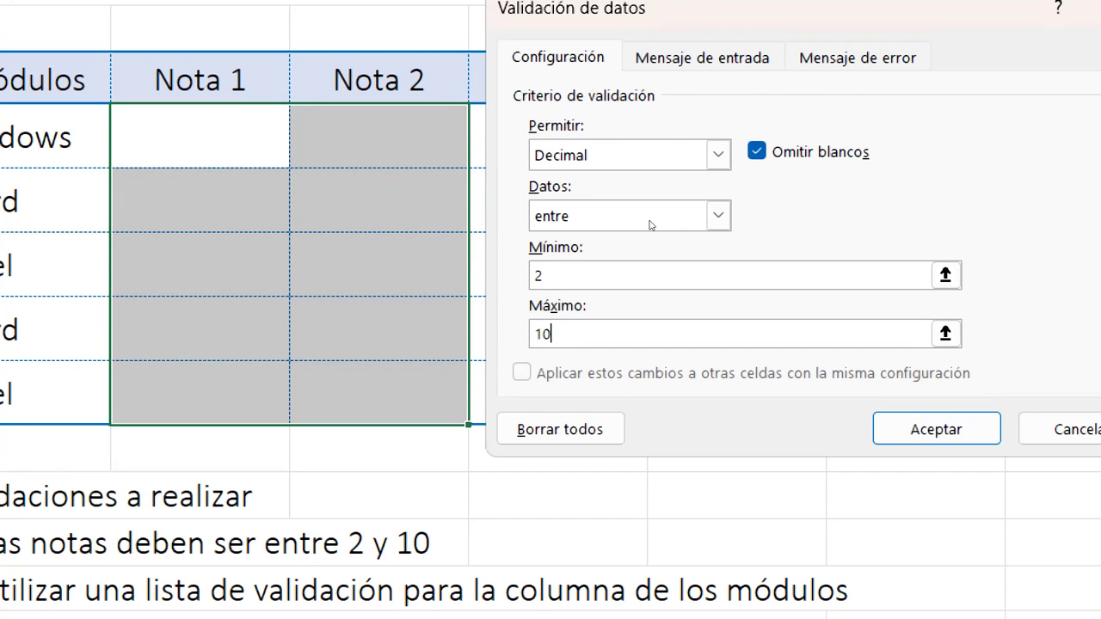
key("ctrl+Tab")
key("alt+t")
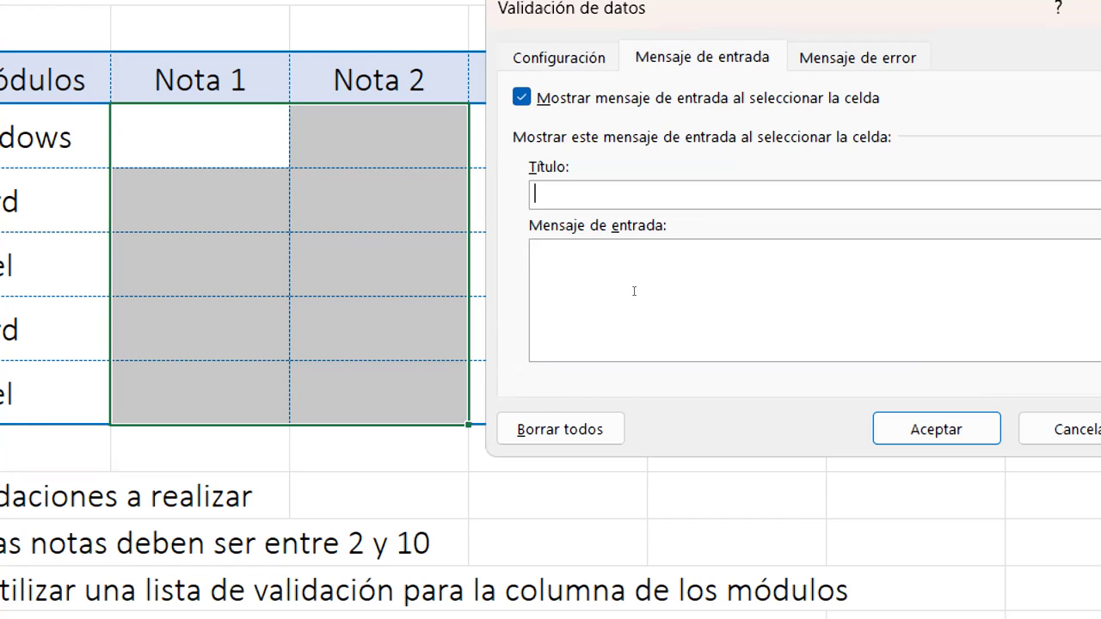
Write the grade cells' input message 'Las notas deben ser entre 2 y 10'.
left_click(612, 332)
type("N")
type("ot")
type("as")
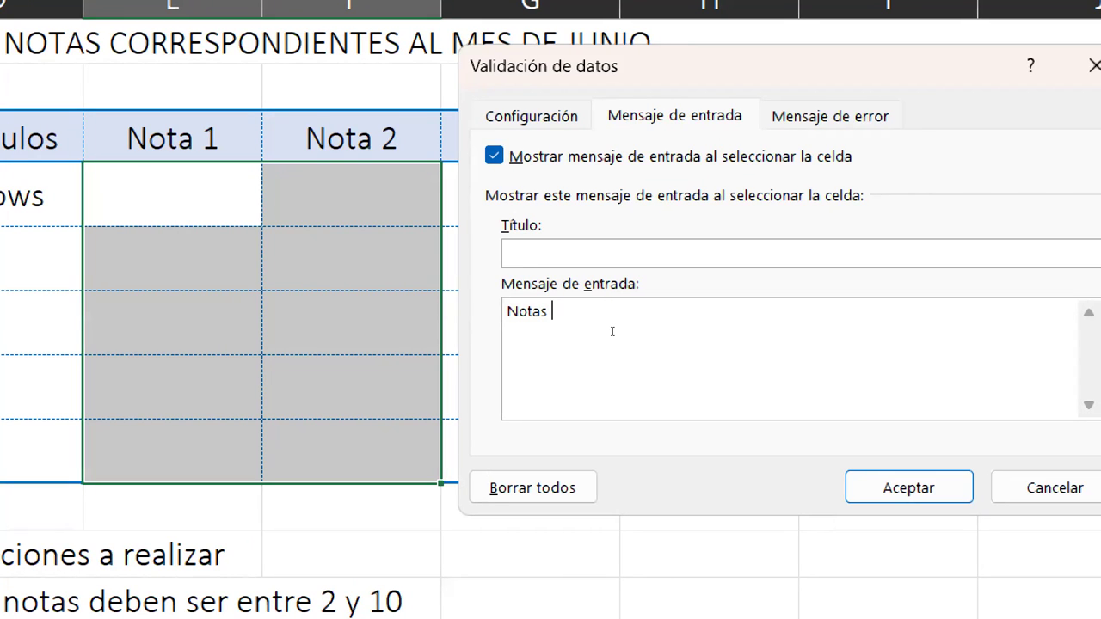
key("BackSpace")
key("BackSpace")
key("BackSpace")
key("BackSpace")
key("BackSpace")
type("Las cal")
type("ifi")
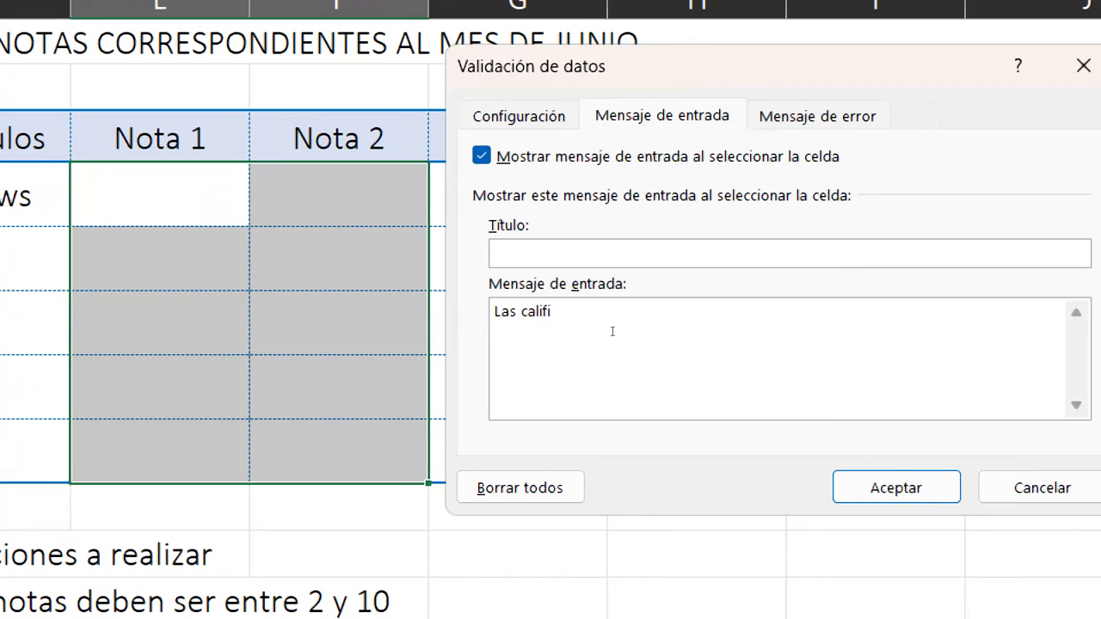
key("BackSpace")
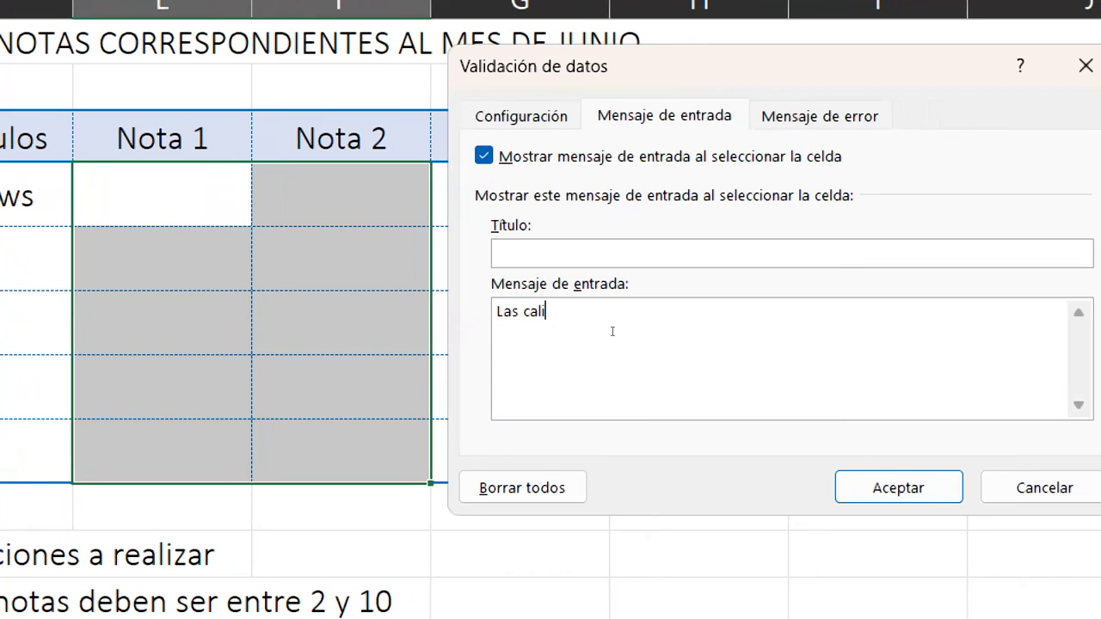
key("BackSpace")
key("BackSpace")
key("BackSpace")
key("BackSpace")
type("notas ")
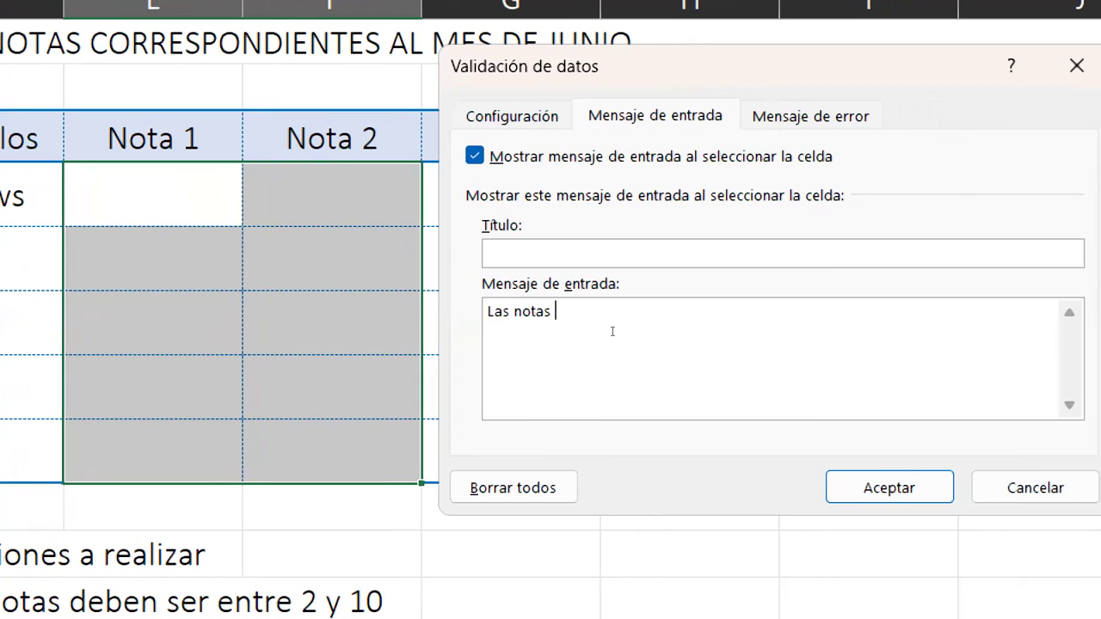
type("debe")
type("n ser en")
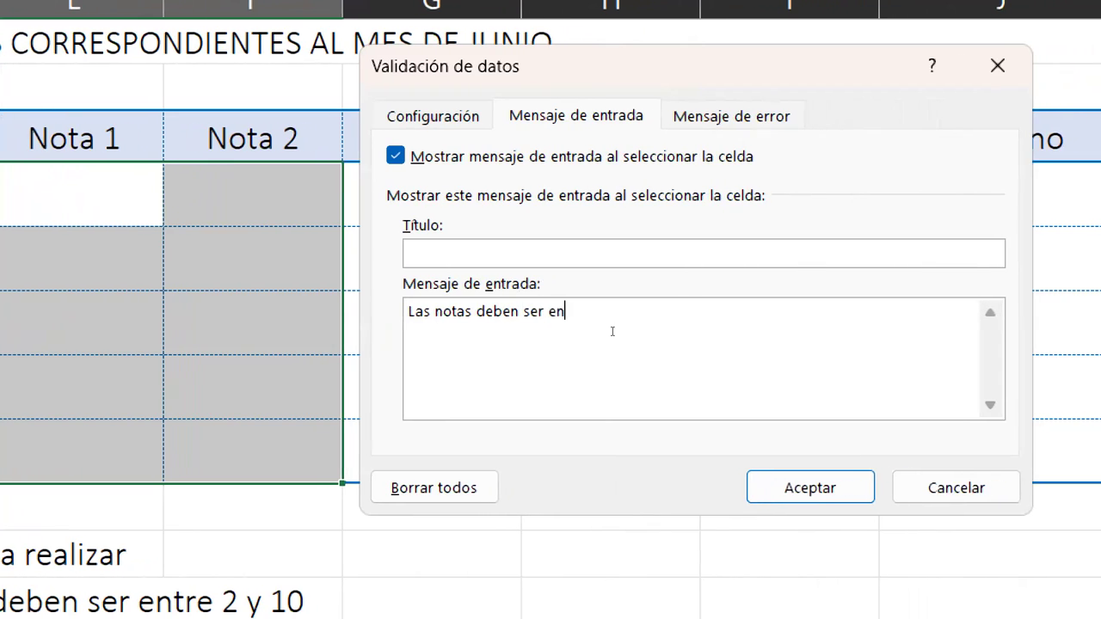
type("tre 2 y 10")
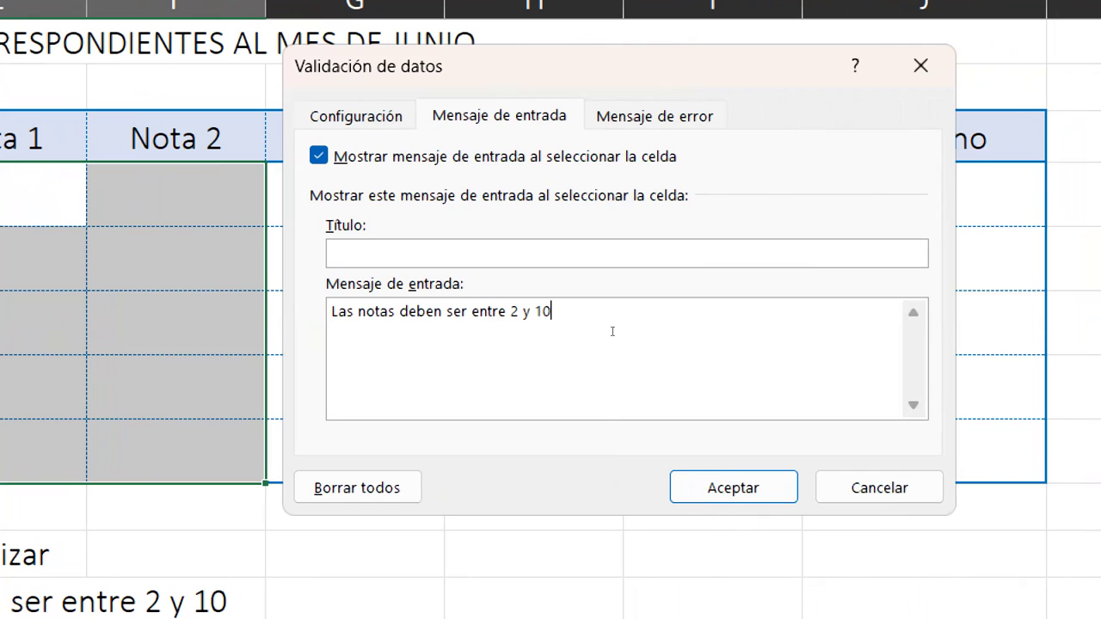
Title the grade error alert 'Notas no validas'.
key("ctrl+Tab")
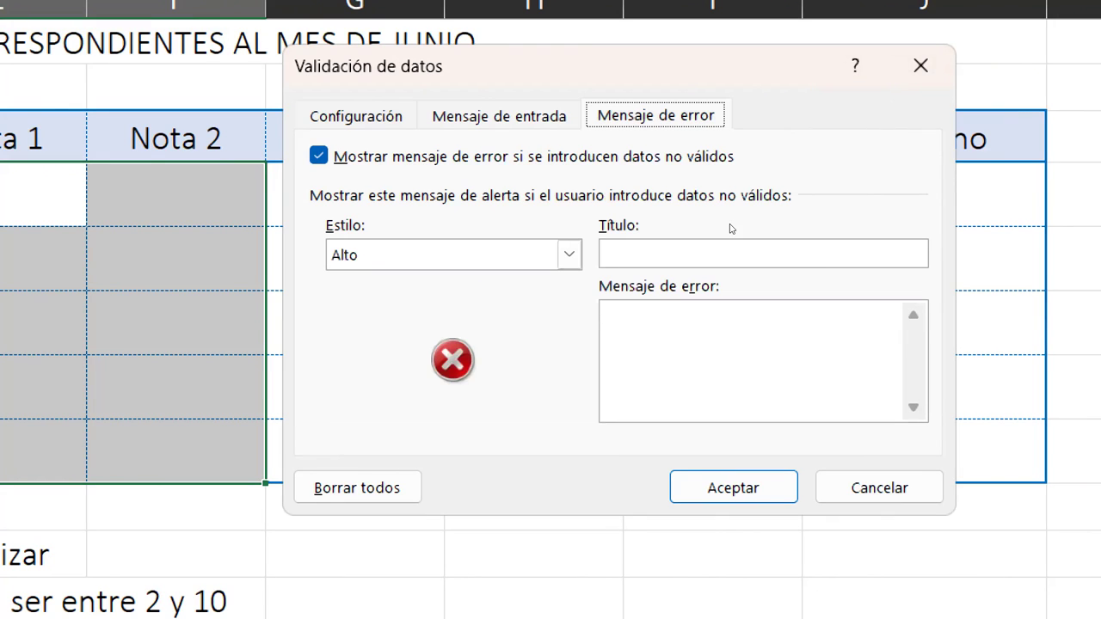
key("alt+t")
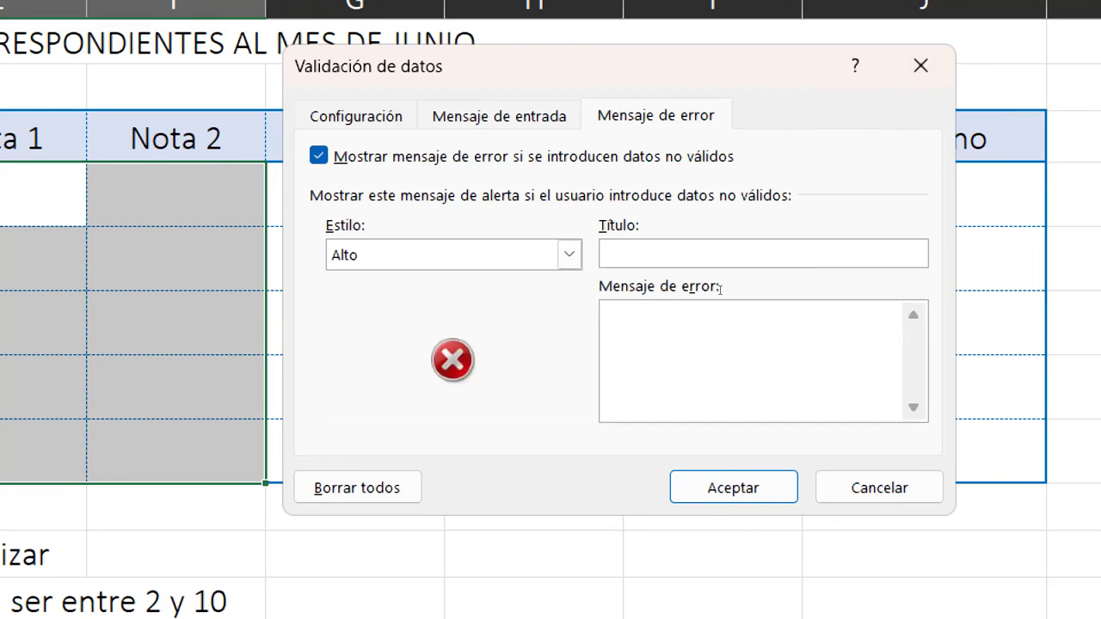
type("Notas ")
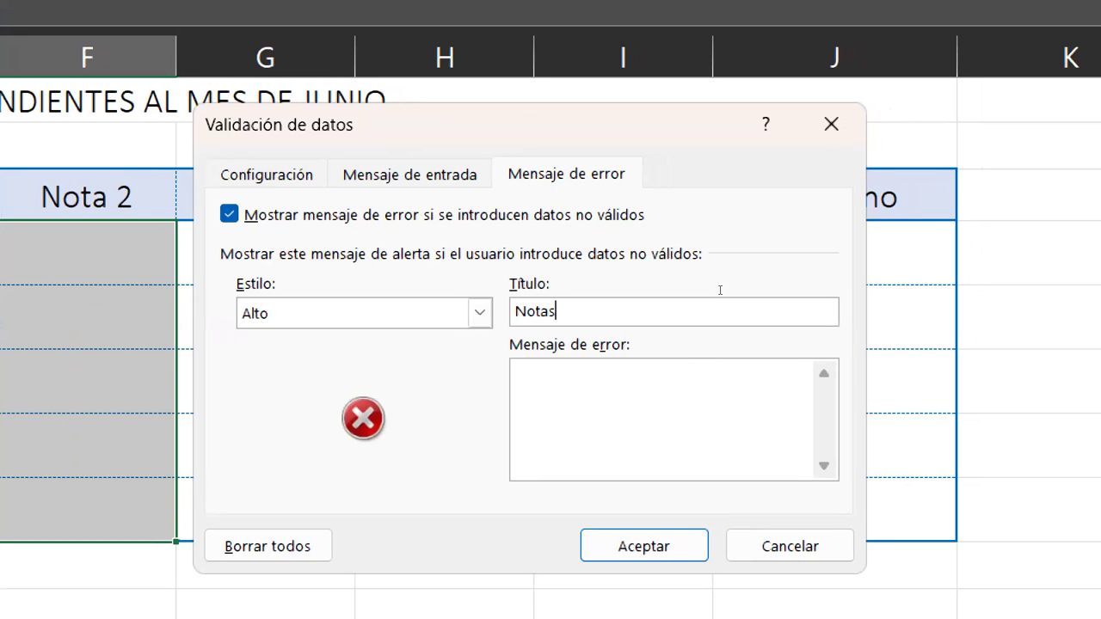
type("no v")
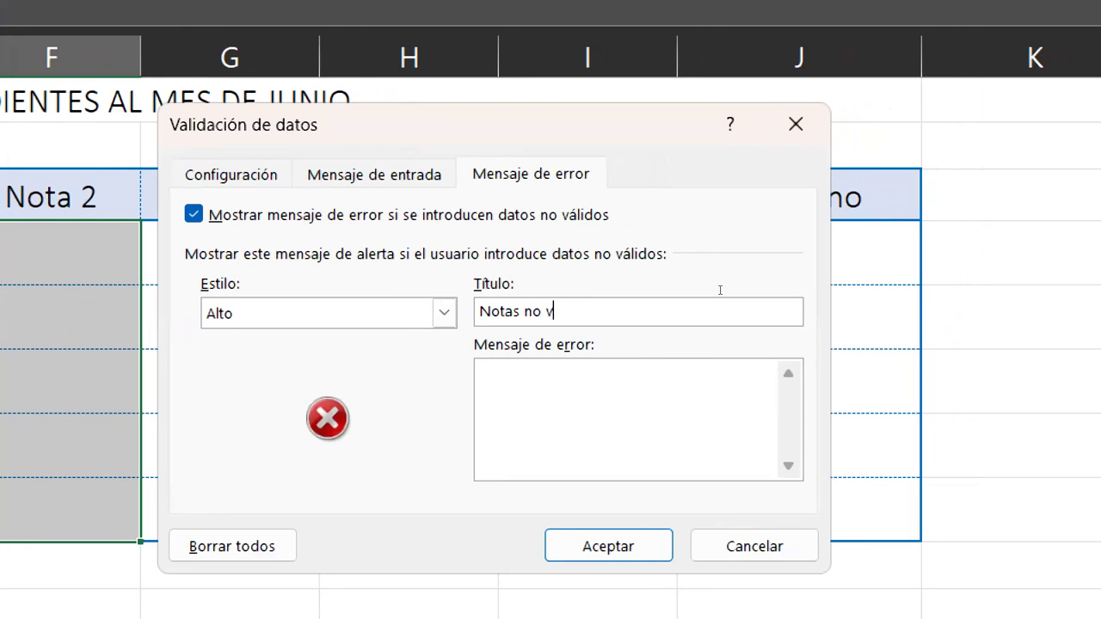
type("alidas")
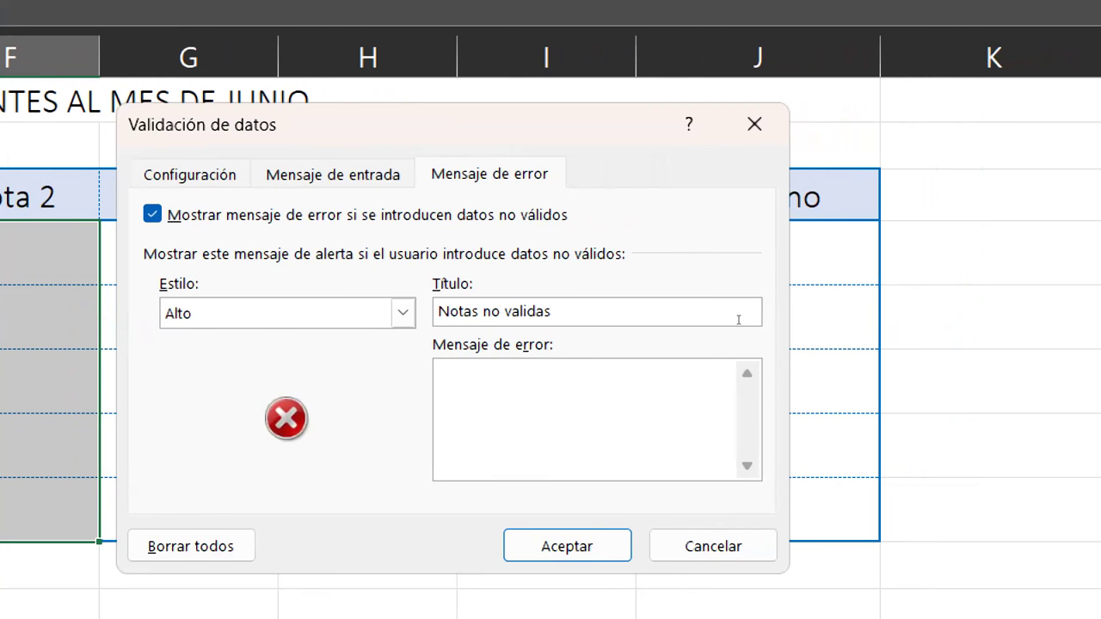
Write the error text 'La nota mínima es 2 y la nota máxima es 10, por favor verificar los datos introducidos.'.
key("Tab")
type("Las bi")
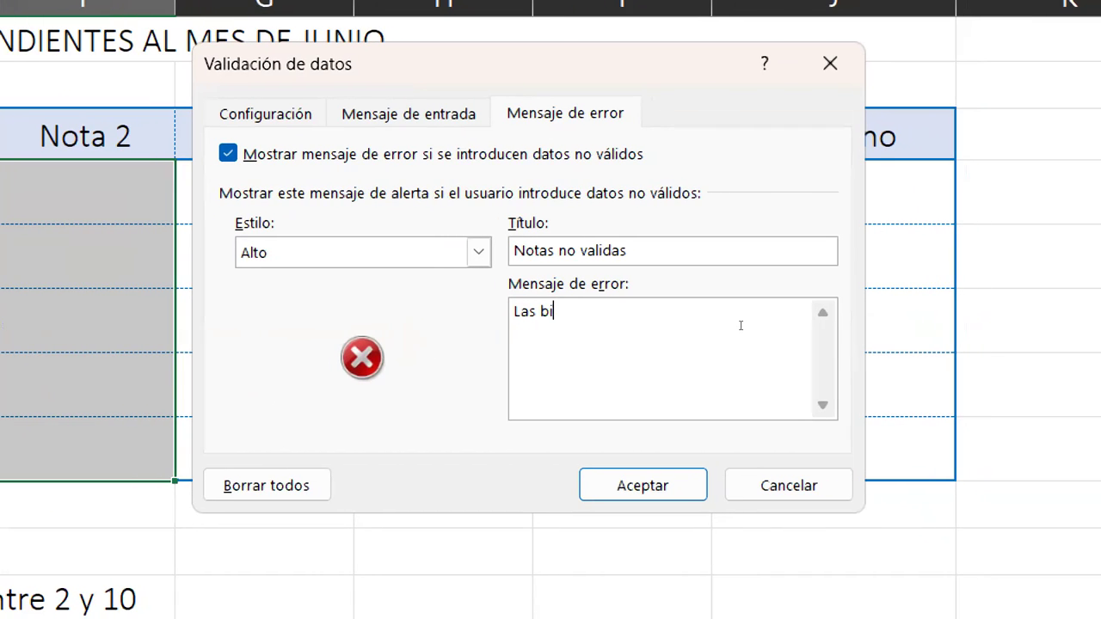
key("BackSpace")
key("BackSpace")
type("not")
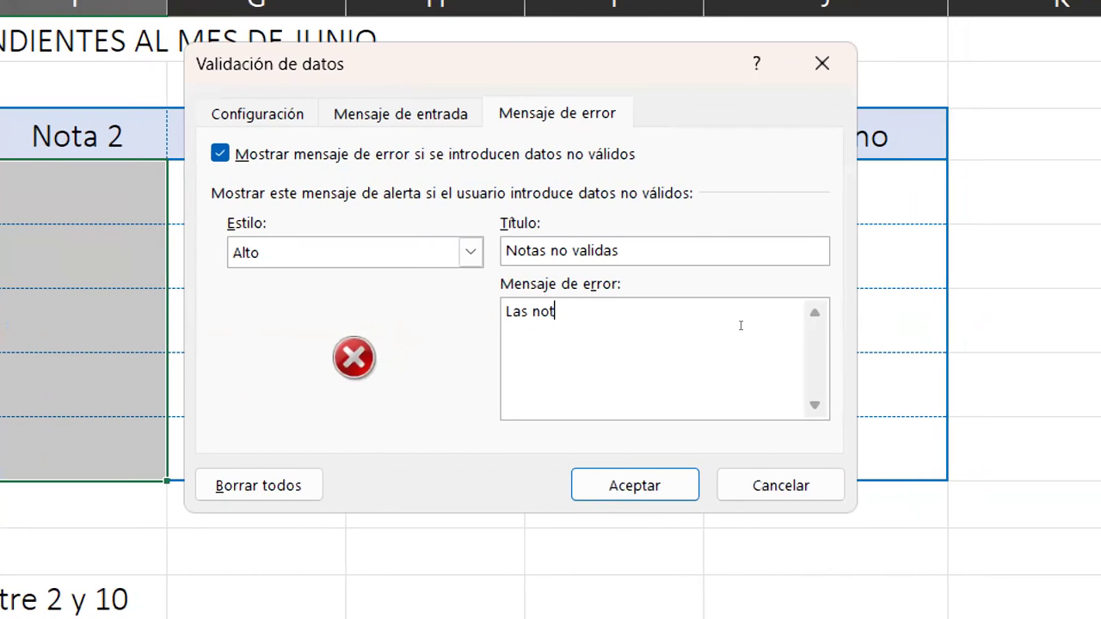
type("as m")
type("in")
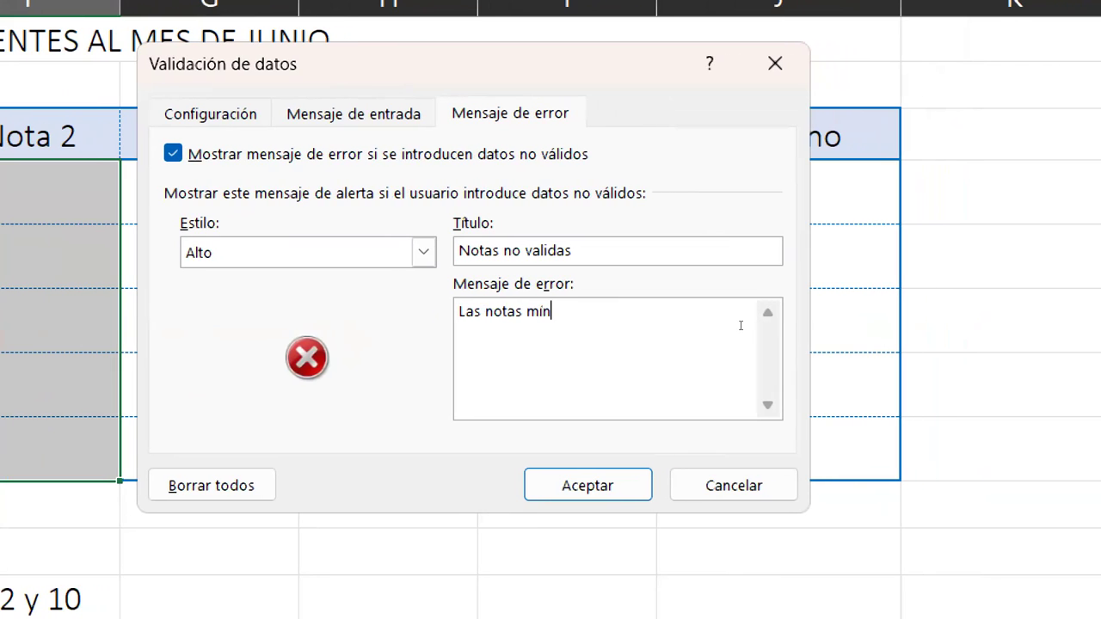
type("imas")
type(" d")
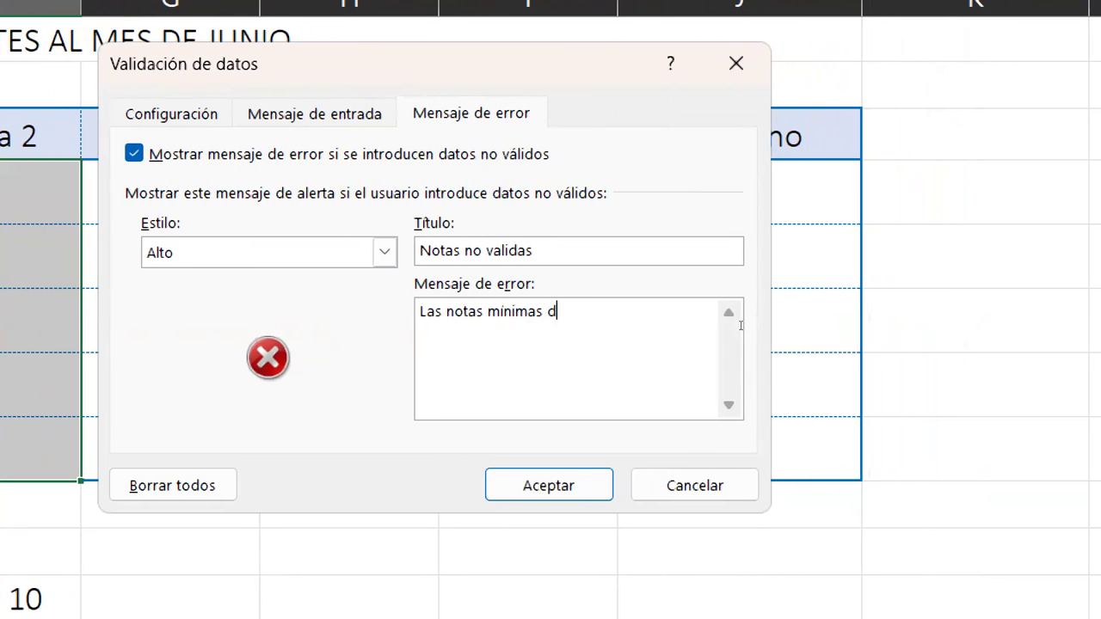
type("eran")
key("BackSpace")
key("BackSpace")
key("BackSpace")
key("BackSpace")
key("BackSpace")
type("será")
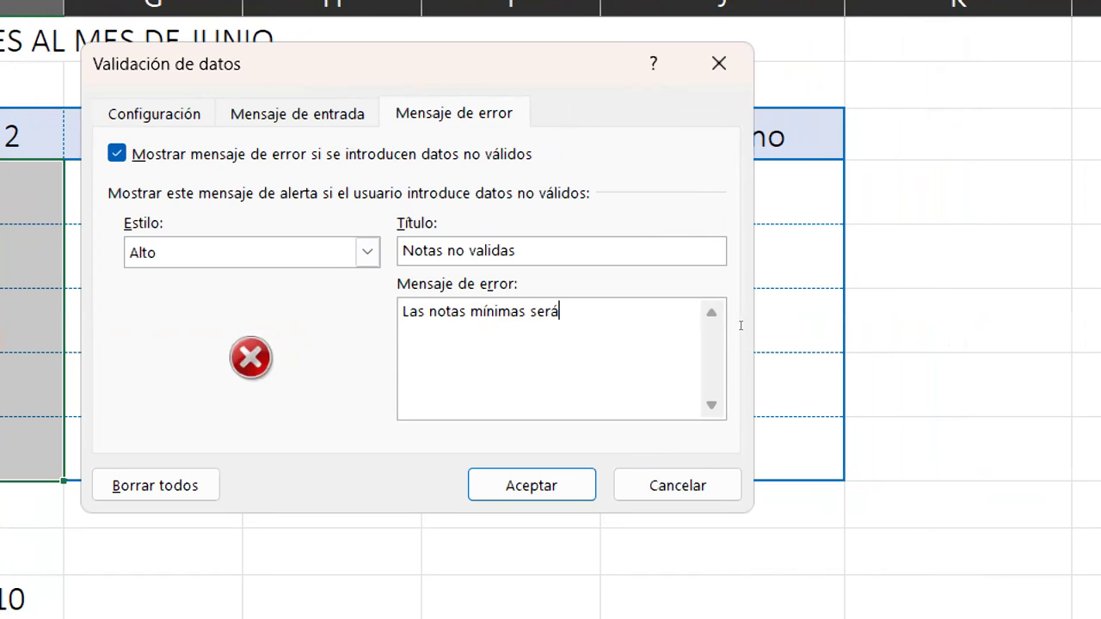
type("n de")
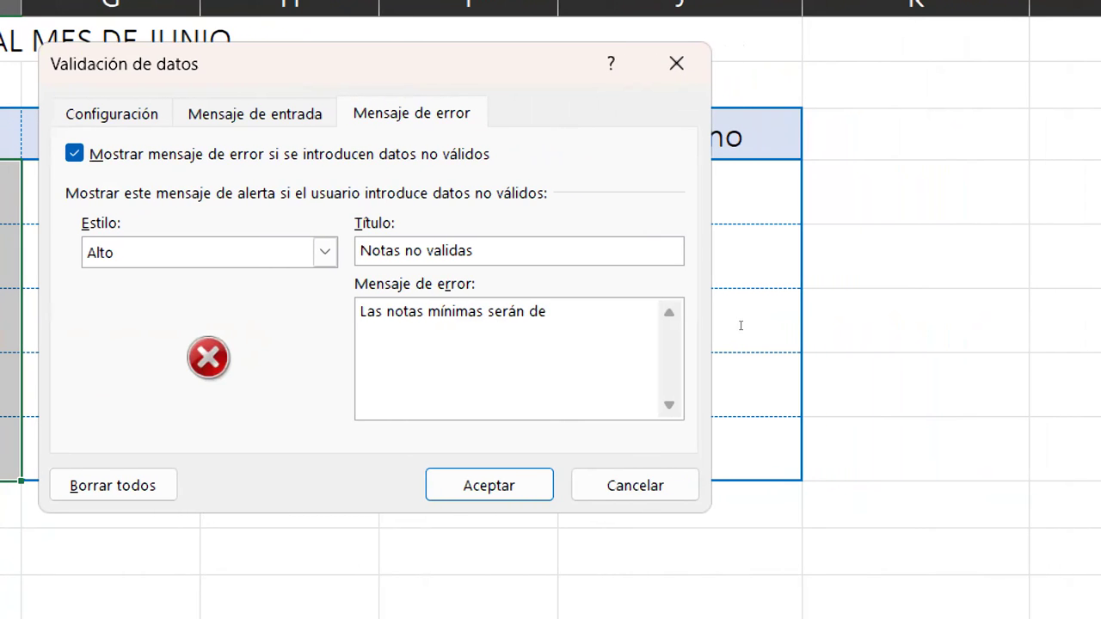
key("BackSpace")
key("BackSpace")
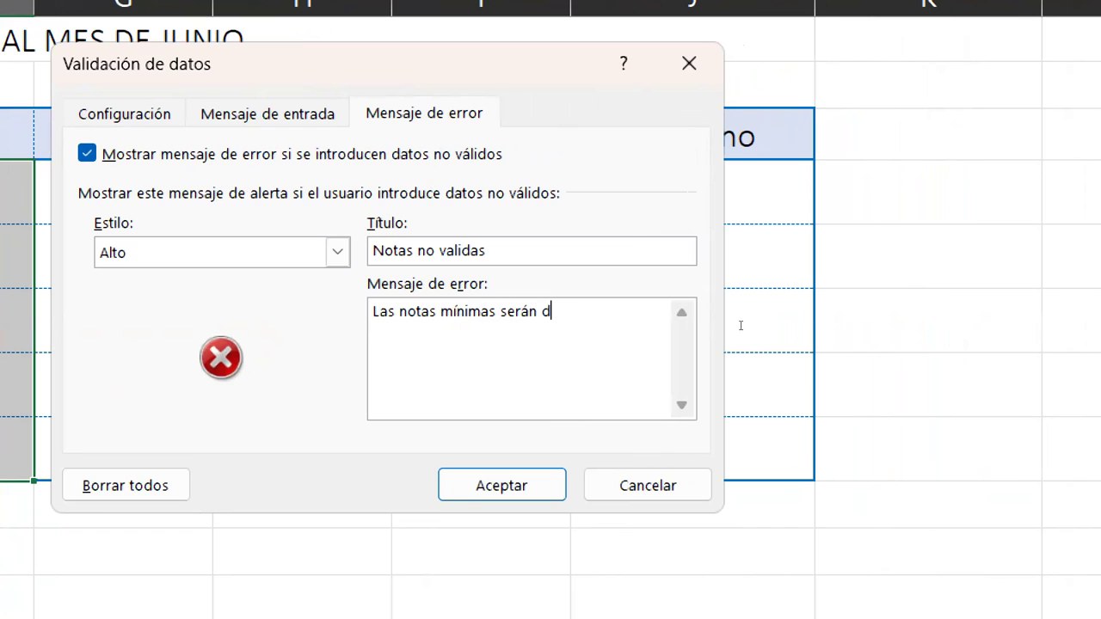
key("BackSpace")
key("BackSpace")
key("BackSpace")
key("BackSpace")
key("BackSpace")
key("BackSpace")
key("BackSpace")
type("La")
type(" nota")
type(" m")
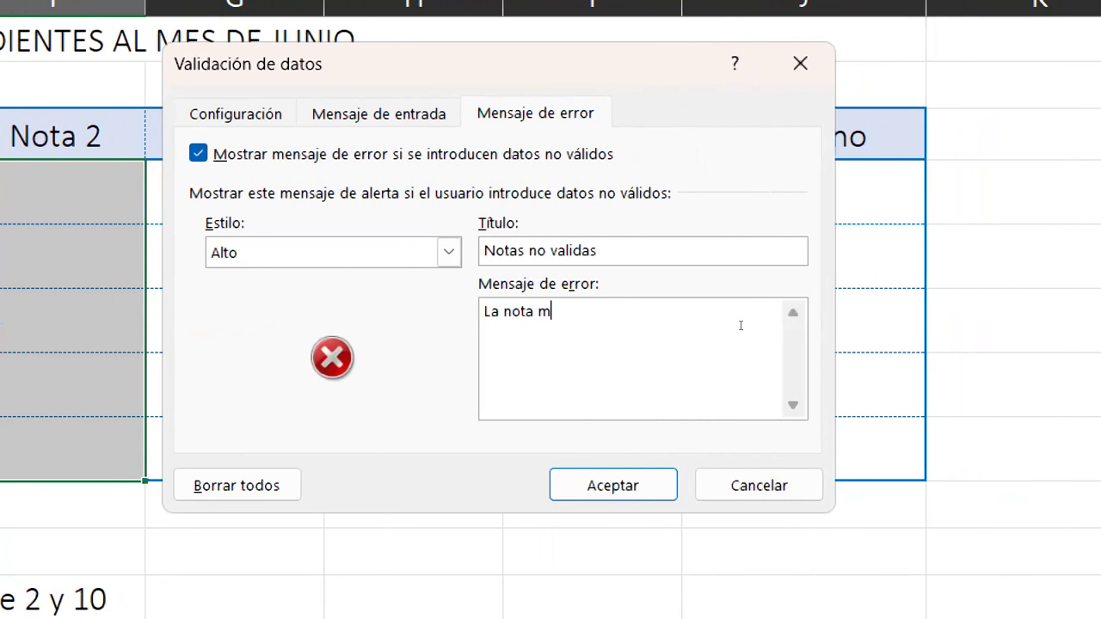
type("ini")
key("BackSpace")
key("BackSpace")
key("BackSpace")
type("ínima e")
key("BackSpace")
key("BackSpace")
key("BackSpace")
type("ma es")
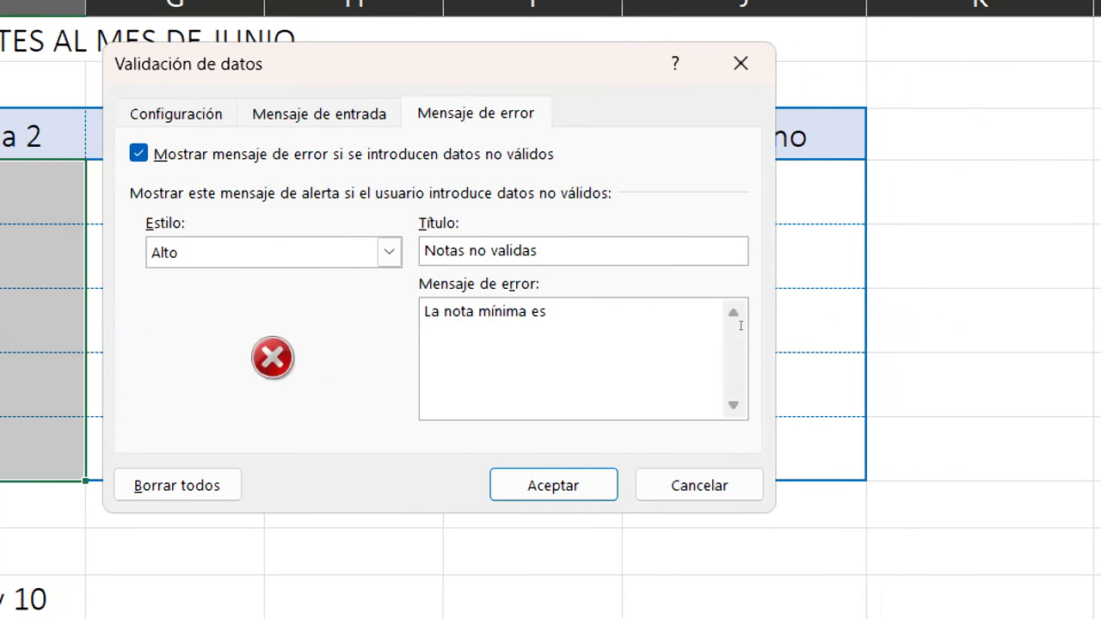
type(" 2 y la nota")
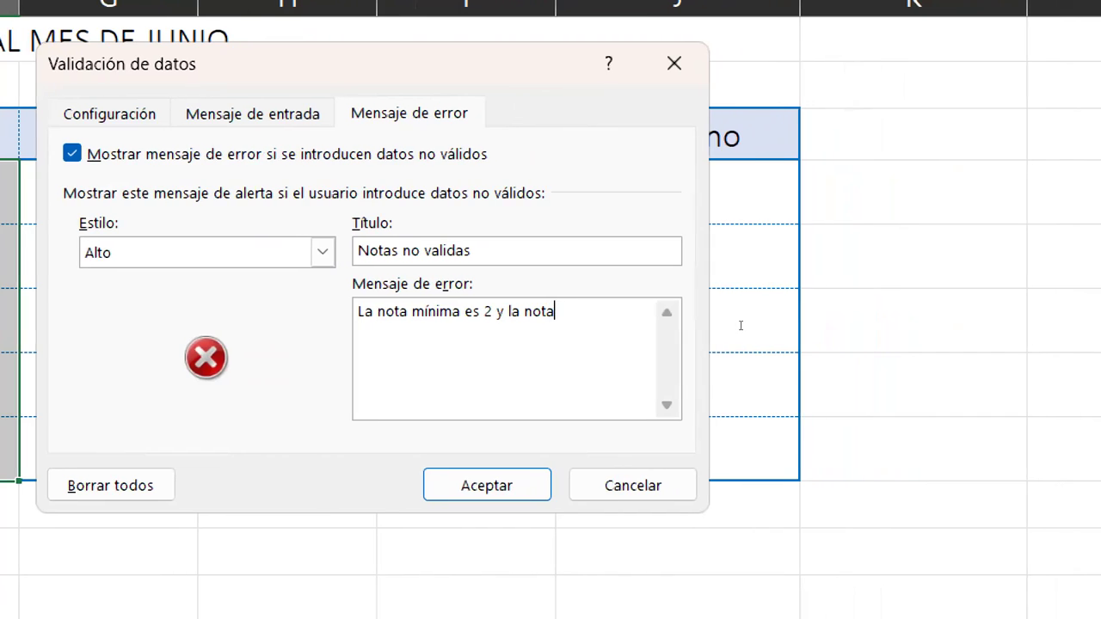
type(" máxim")
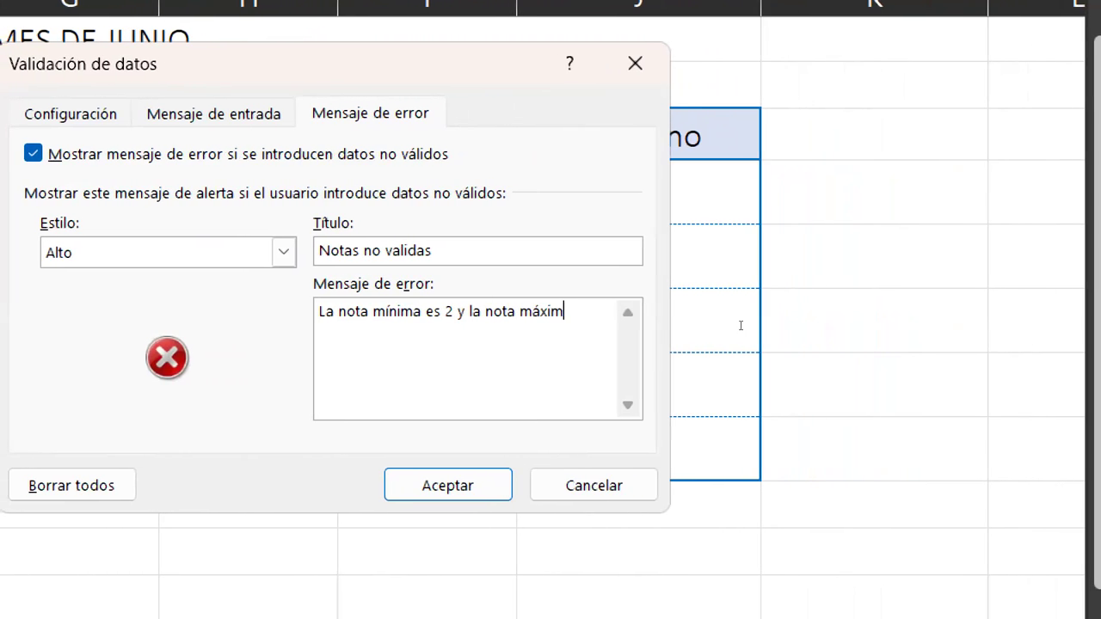
type("a es 10, por fav")
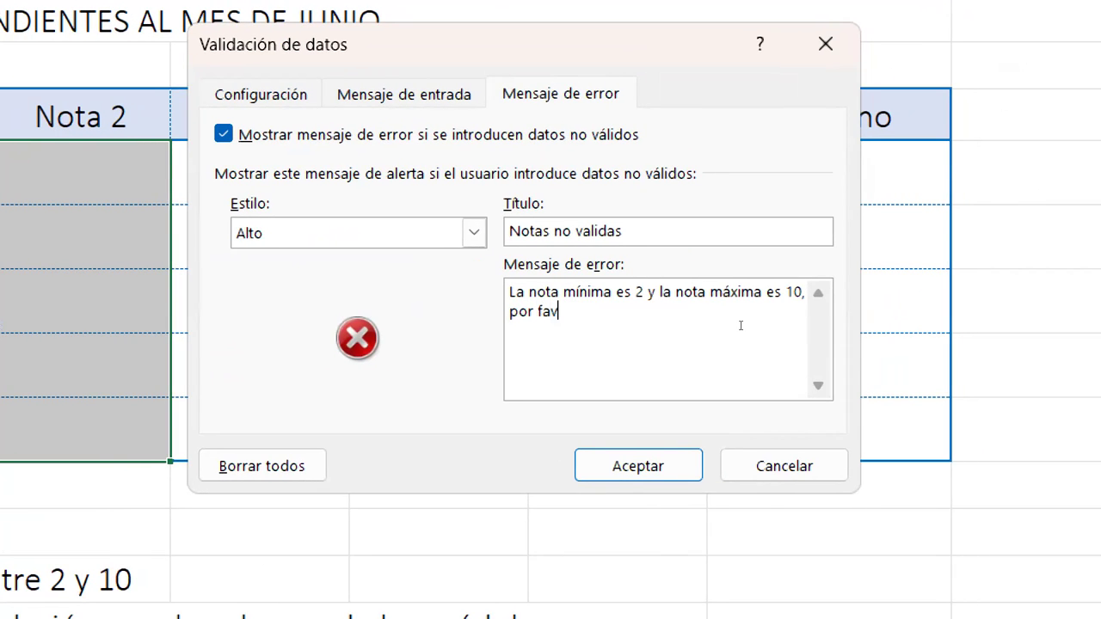
type("or ")
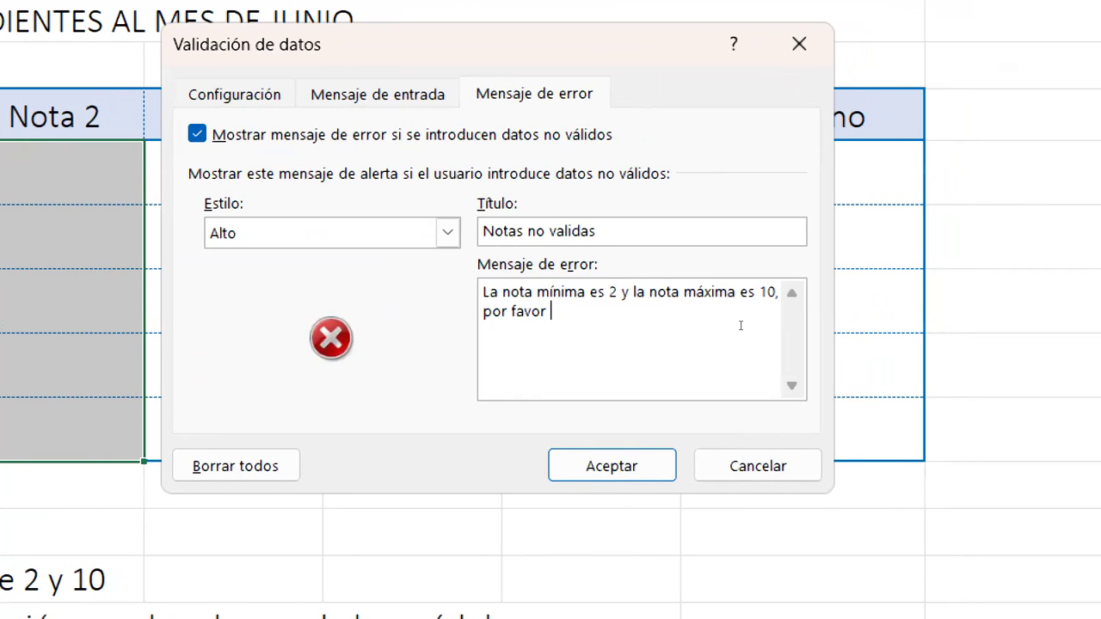
type("verificar los ")
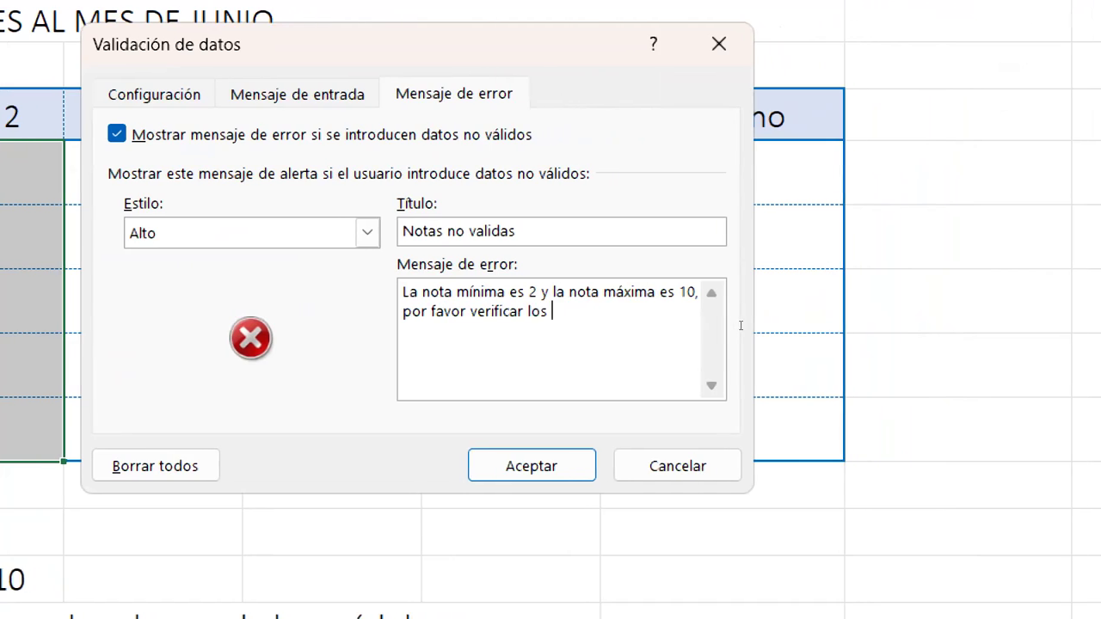
type("datos intr")
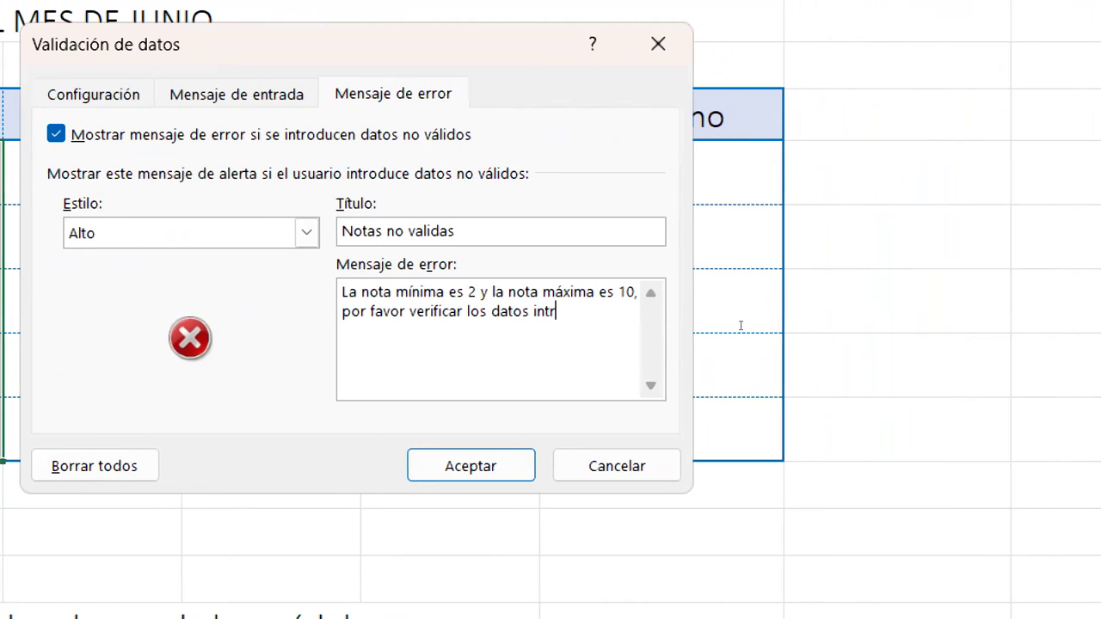
type("oducidos.")
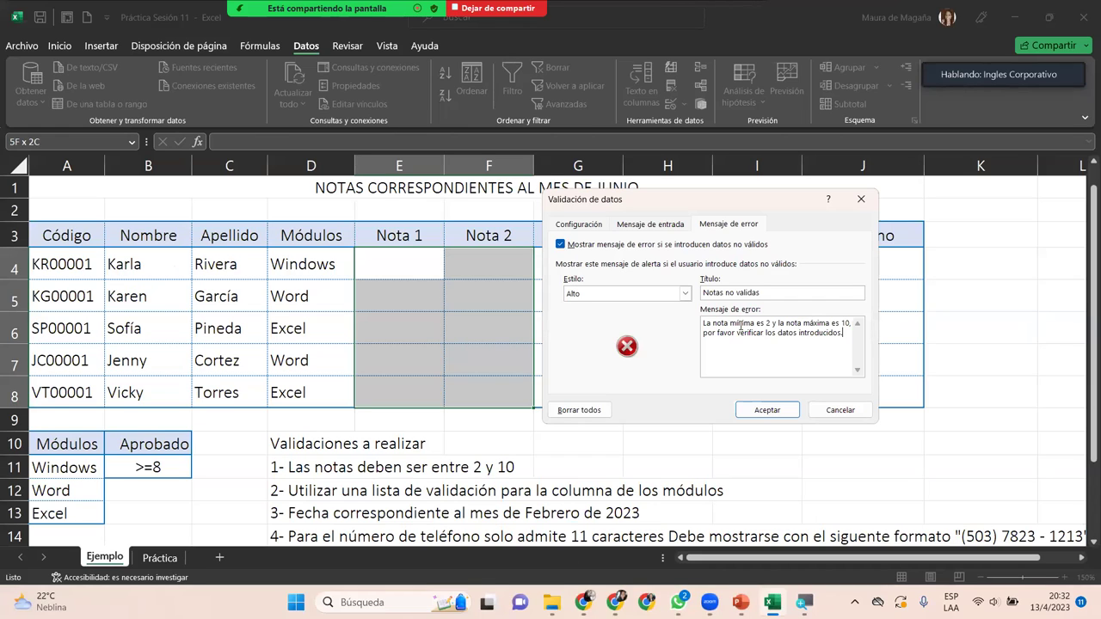
Apply the 2–10 grade validation and select several grade cells to view its hint.
left_click(756, 413)
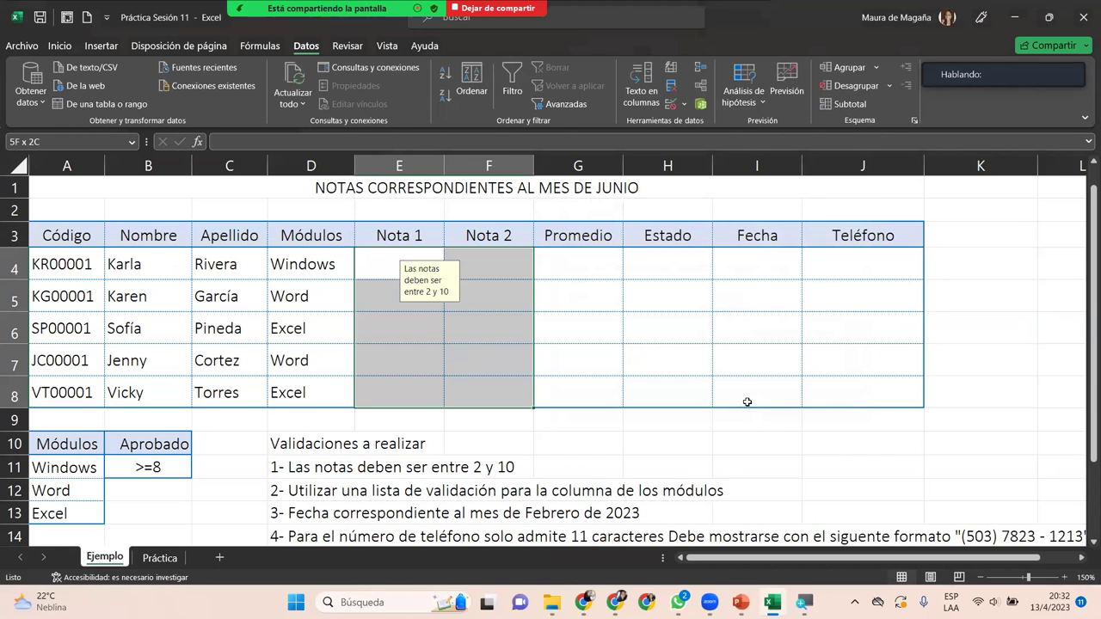
left_click(447, 288)
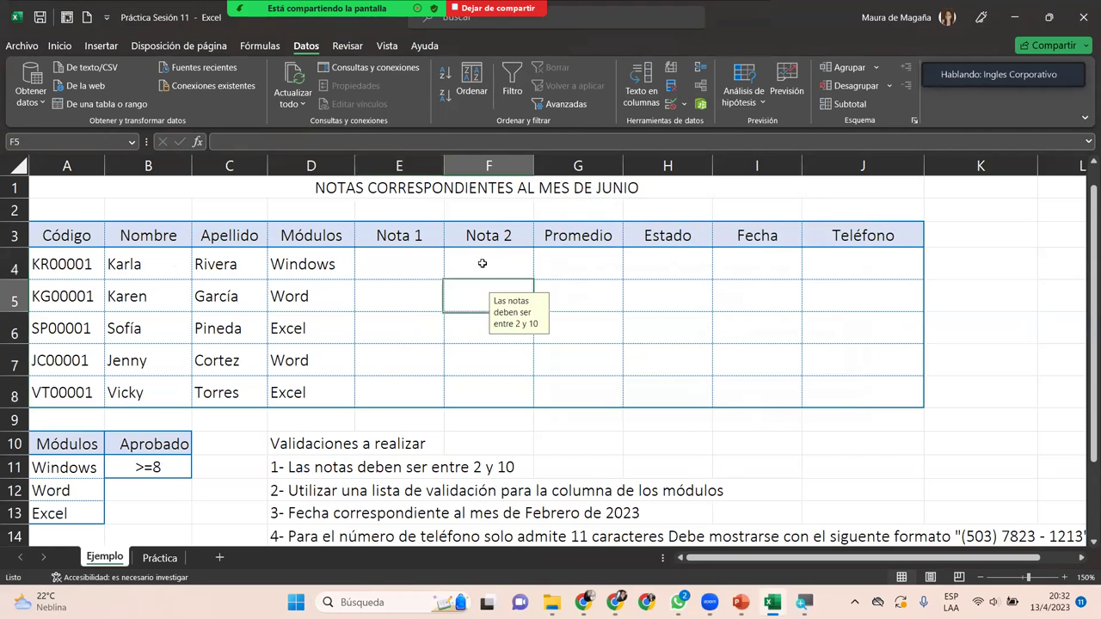
left_click(387, 314)
left_click(371, 350)
left_click(474, 356)
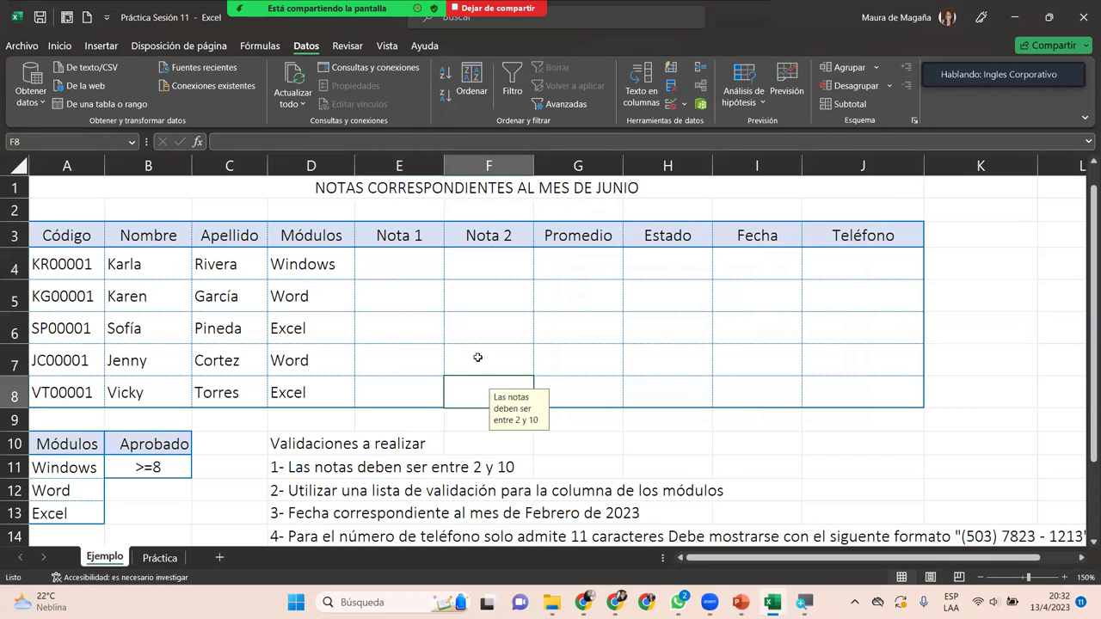
left_click(484, 336)
Step through the E4:F8 grade cells confirming 'Las notas deben ser entre 2 y 10' appears.
key("Up")
key("Up")
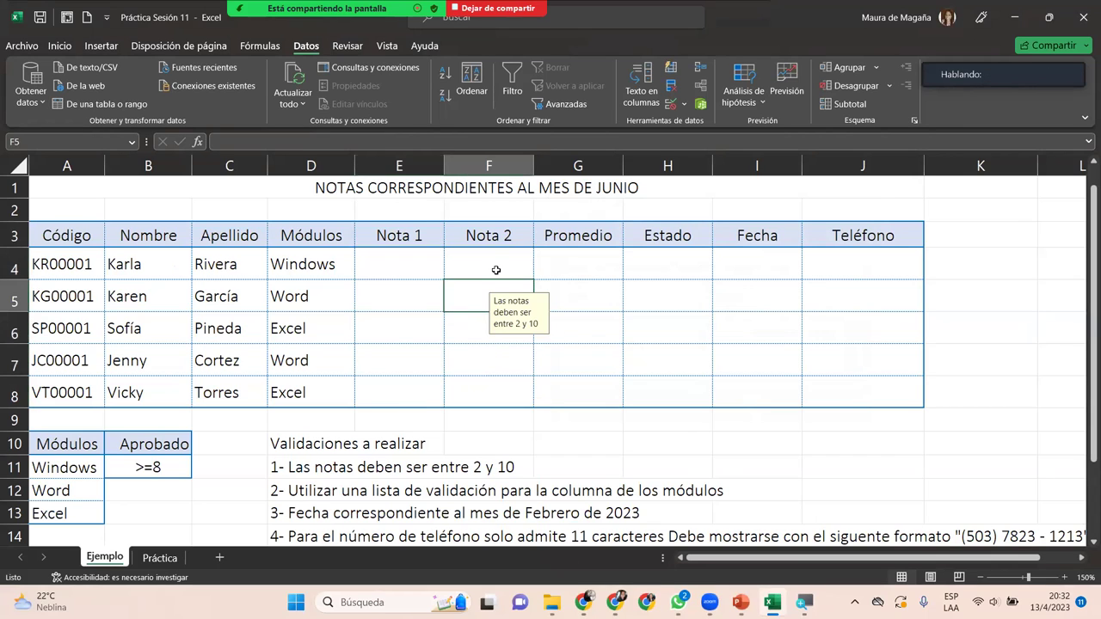
key("Left")
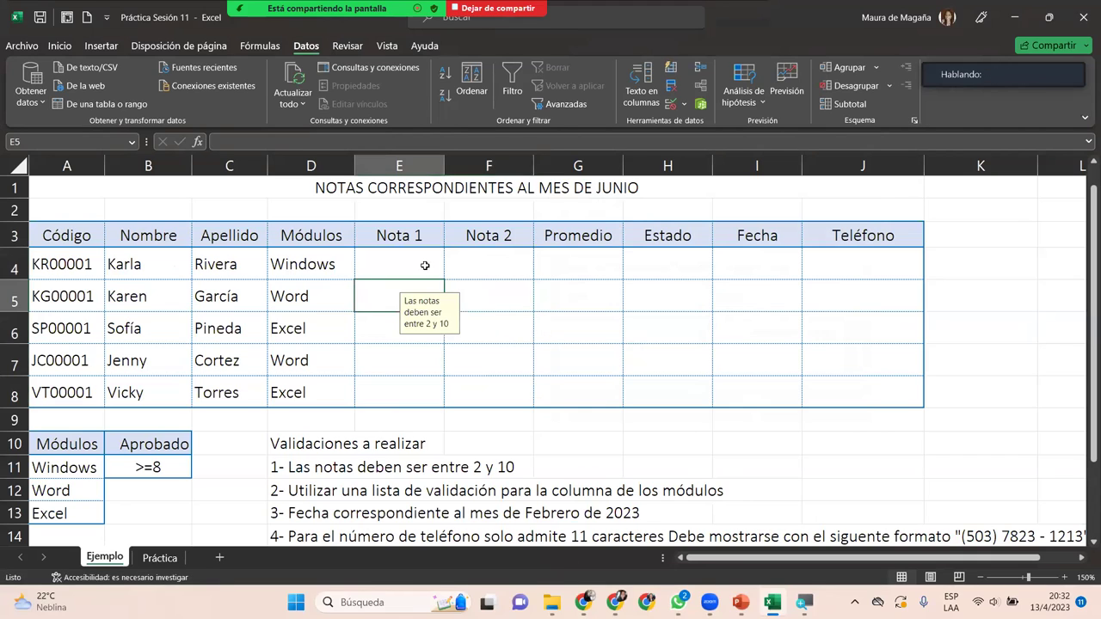
key("Up")
key("Right")
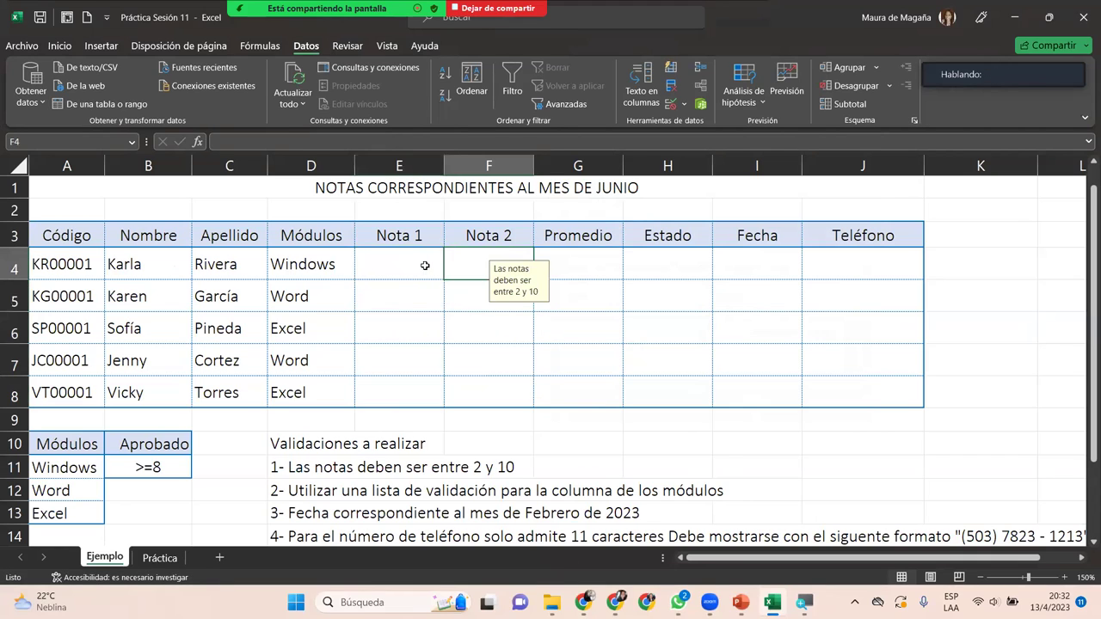
key("Down")
key("Left")
key("Down")
key("Down")
key("Right")
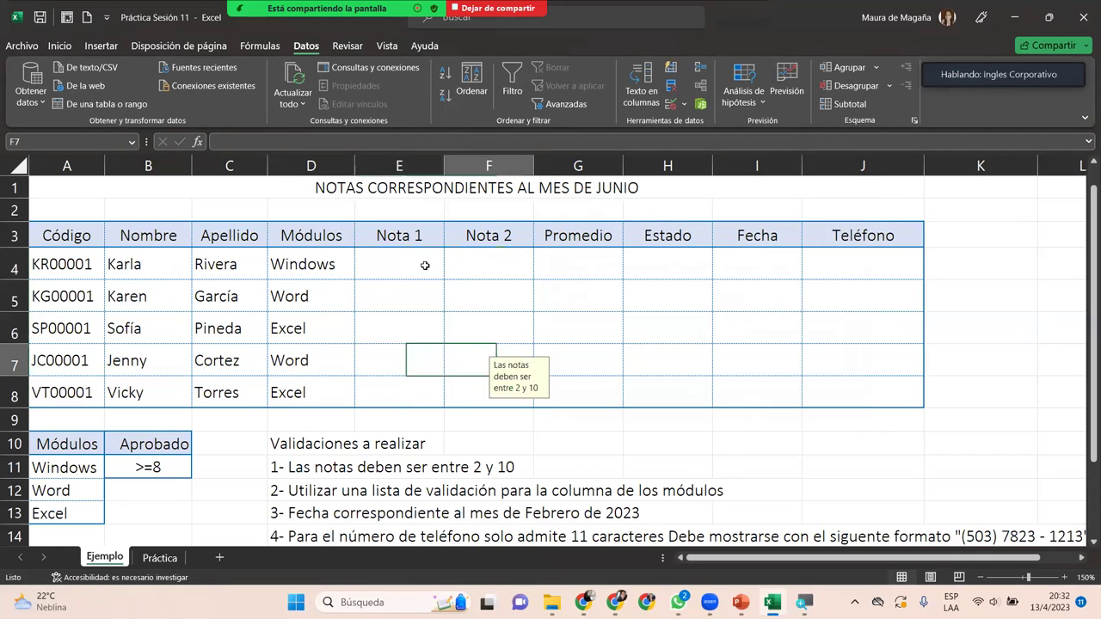
key("Down")
key("Up")
Confirm 0 is rejected in E4, then retry and enter 9 there instead.
key("Up")
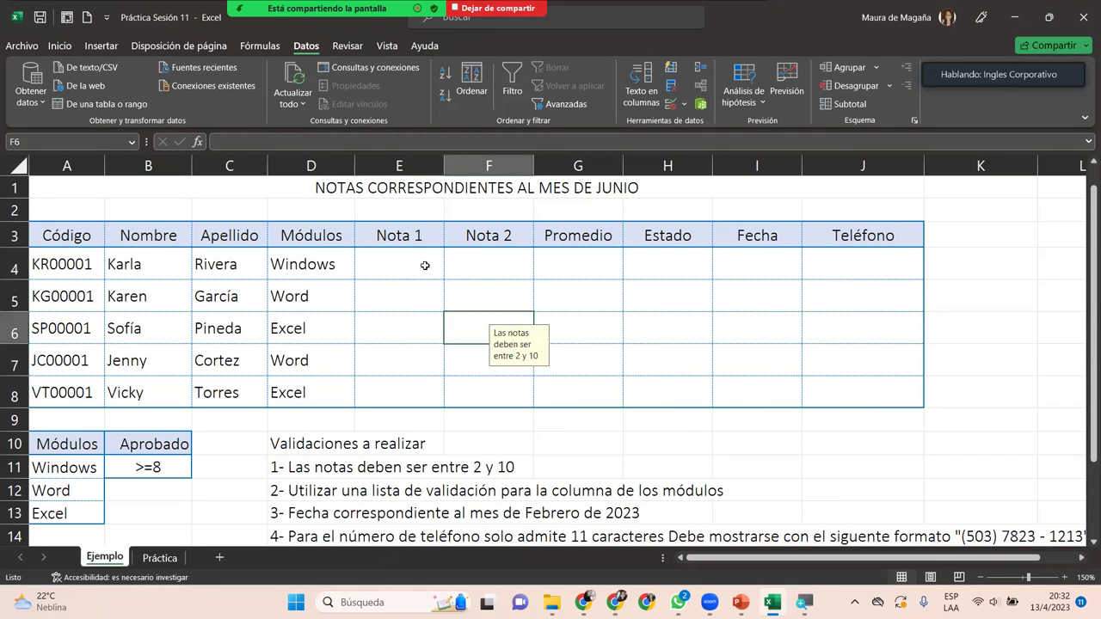
key("Up")
key("Up")
key("Left")
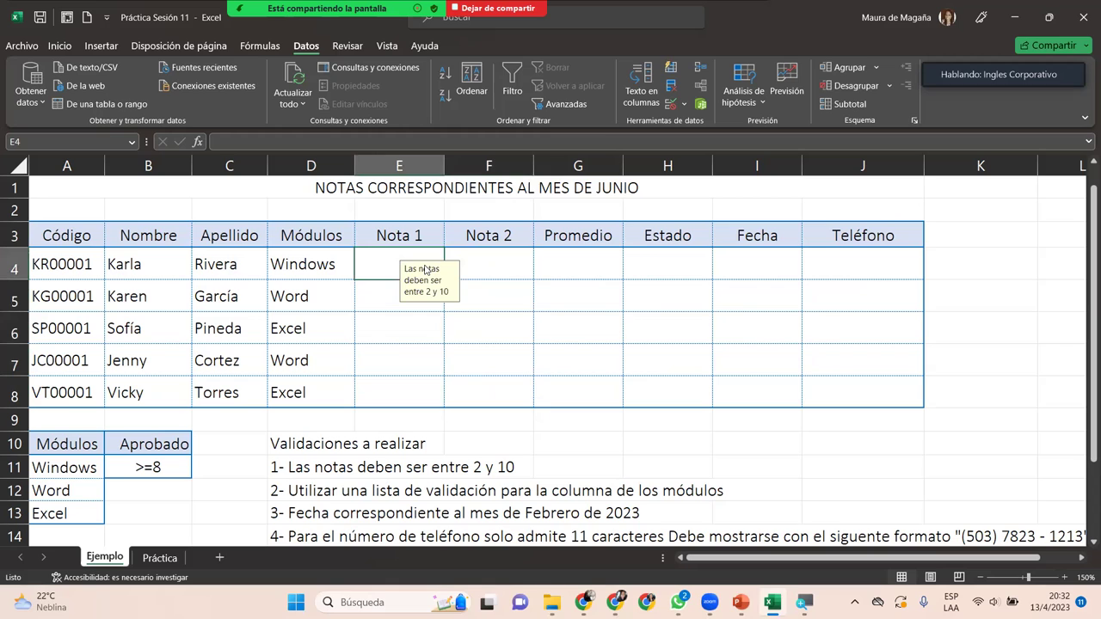
type("0")
key("Return")
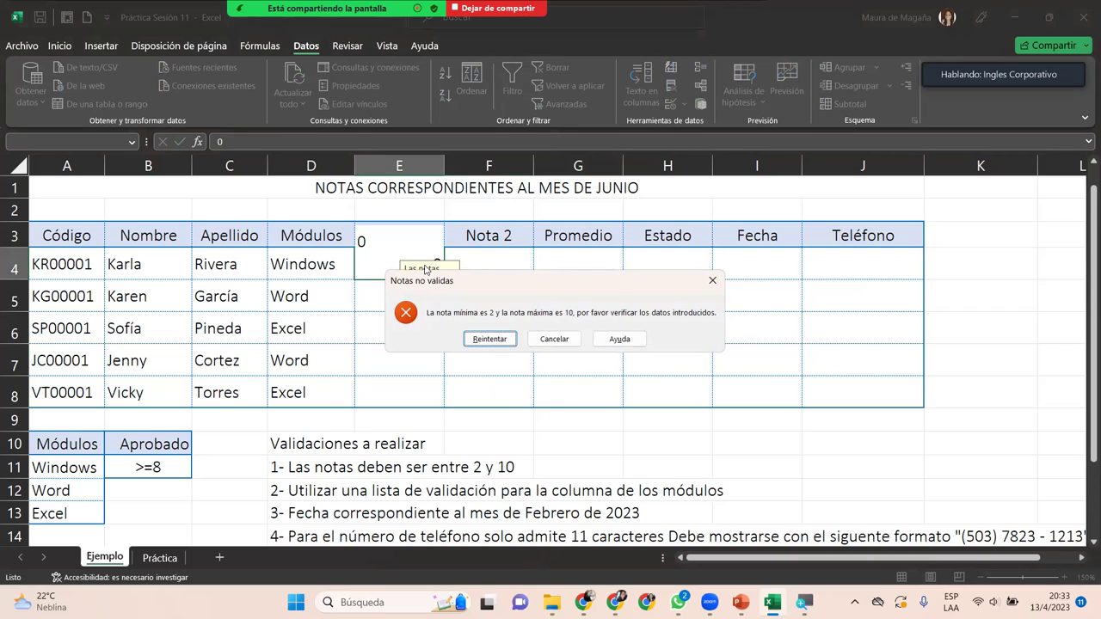
key("Return")
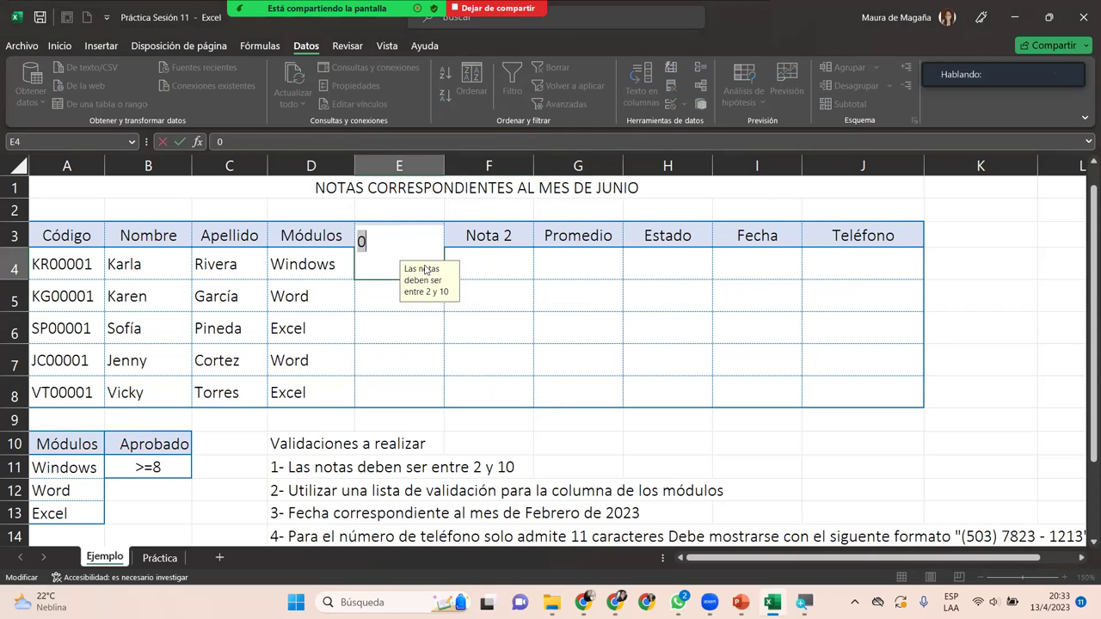
type("1")
key("BackSpace")
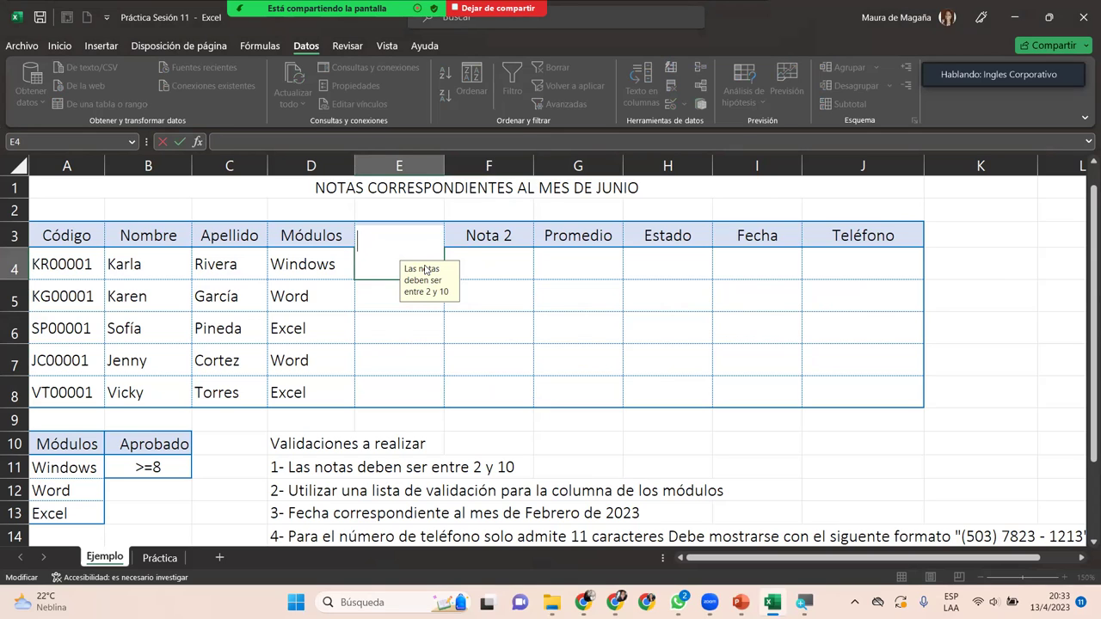
type("9")
key("Return")
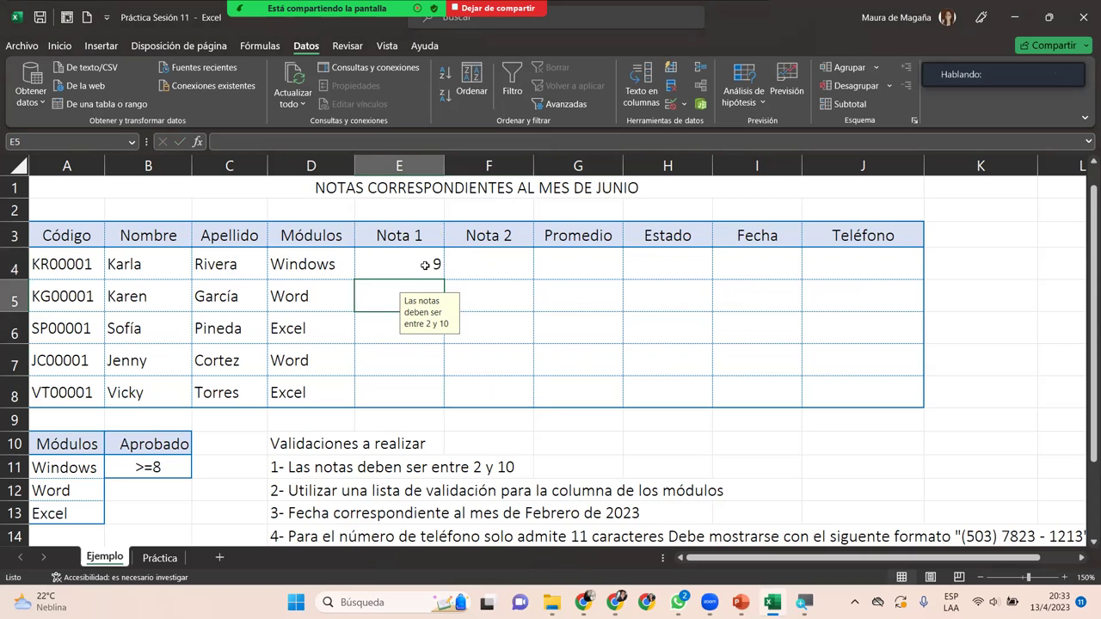
Enter Nota 1 grades 8.75 in E5, 10 in E7 and 9 in E8, leaving E6 blank.
type("8.75")
key("Return")
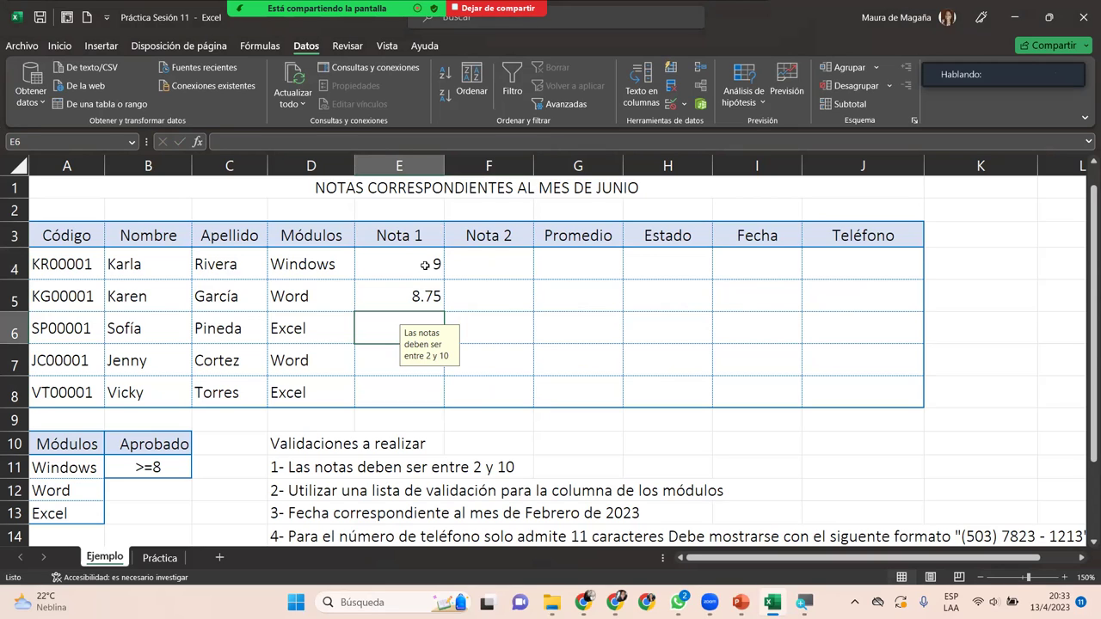
key("Return")
type("6")
key("Return")
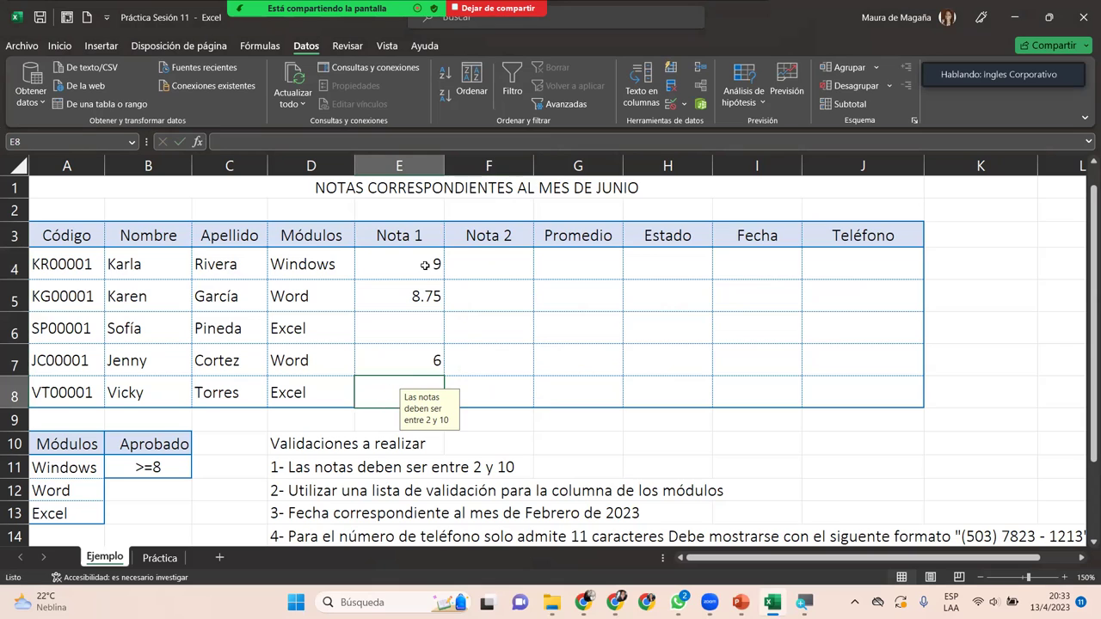
key("Up")
type("10")
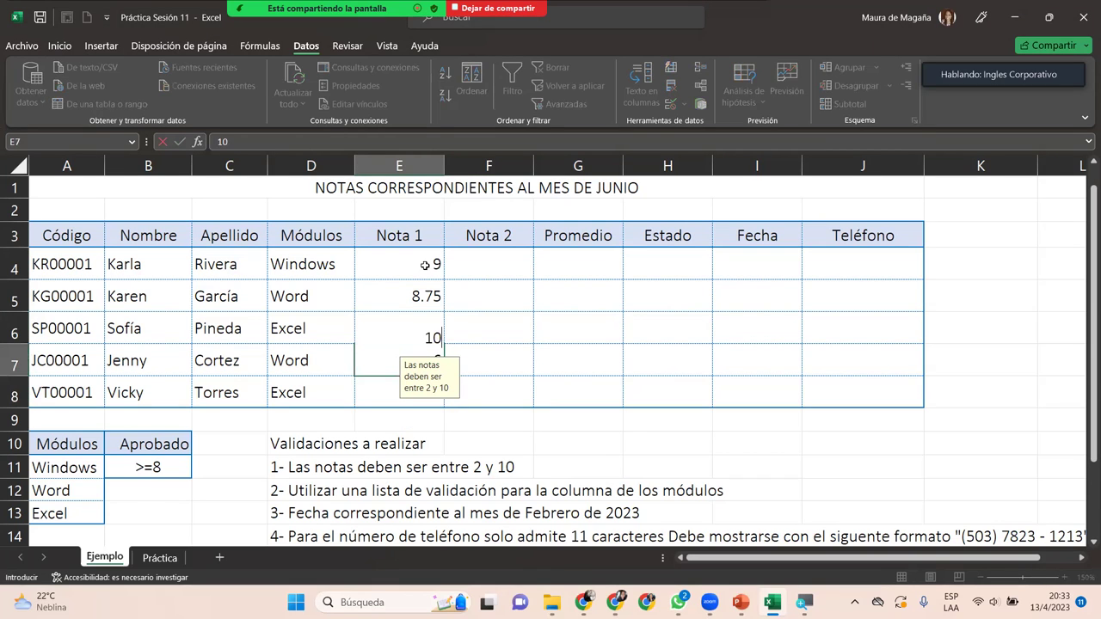
key("Return")
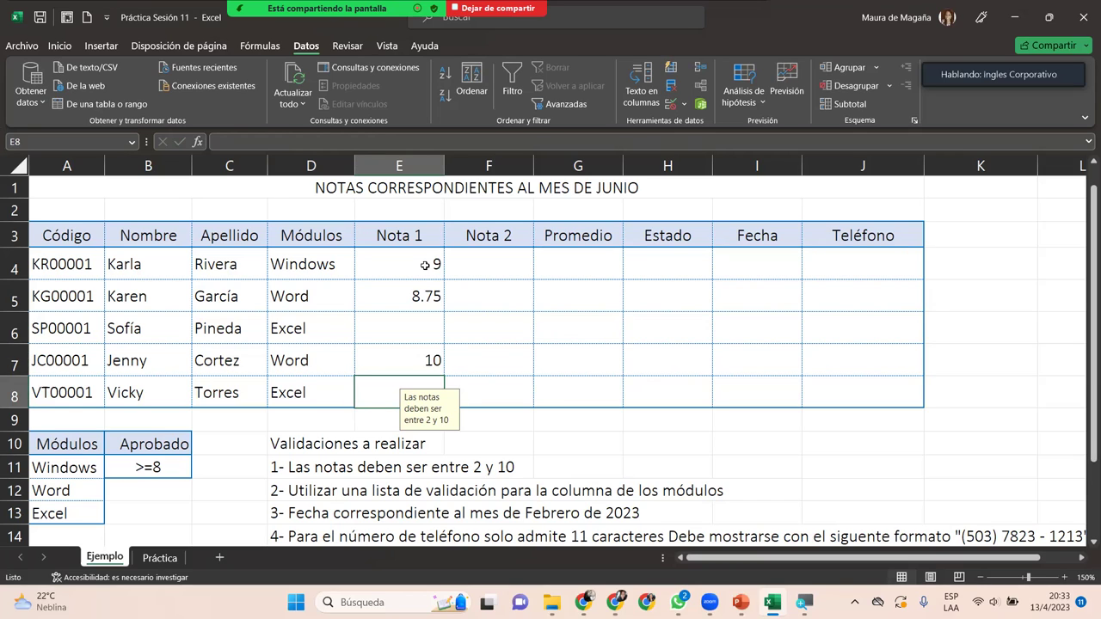
type("9")
key("Return")
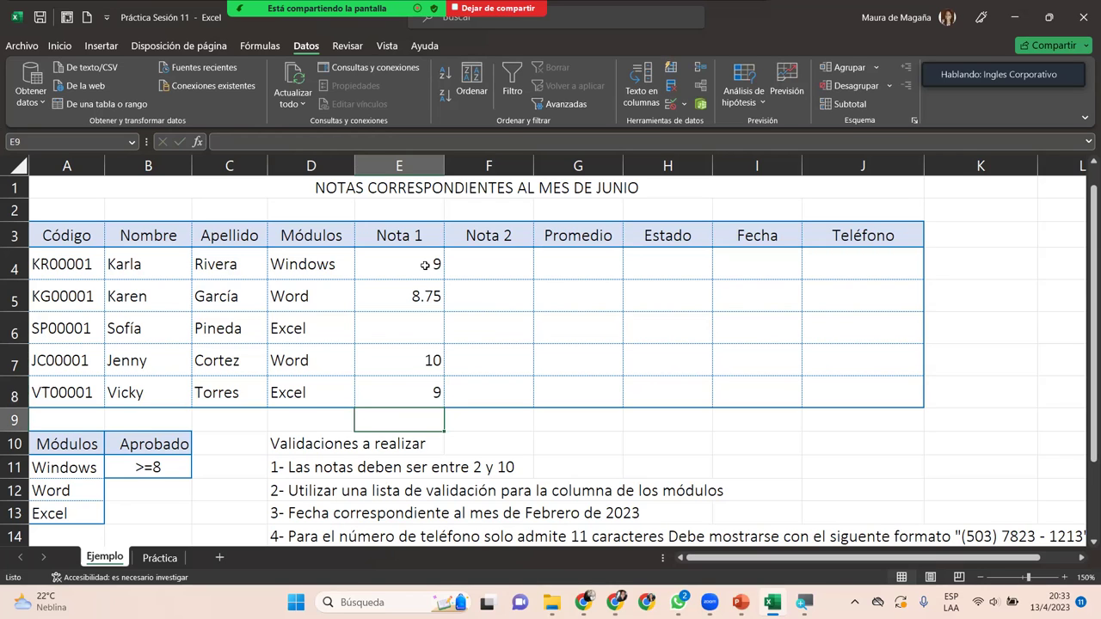
Enter Nota 2 grades 9.5, 10, 10, 9.5 and 9 in F4:F8.
left_click(481, 283)
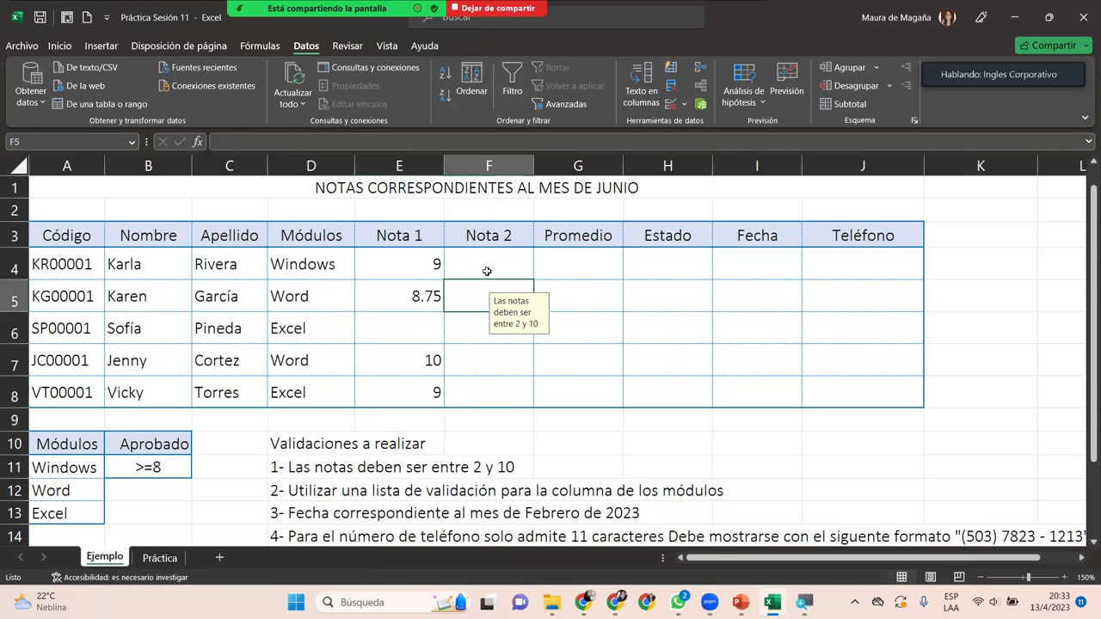
key("Return")
left_click(487, 271)
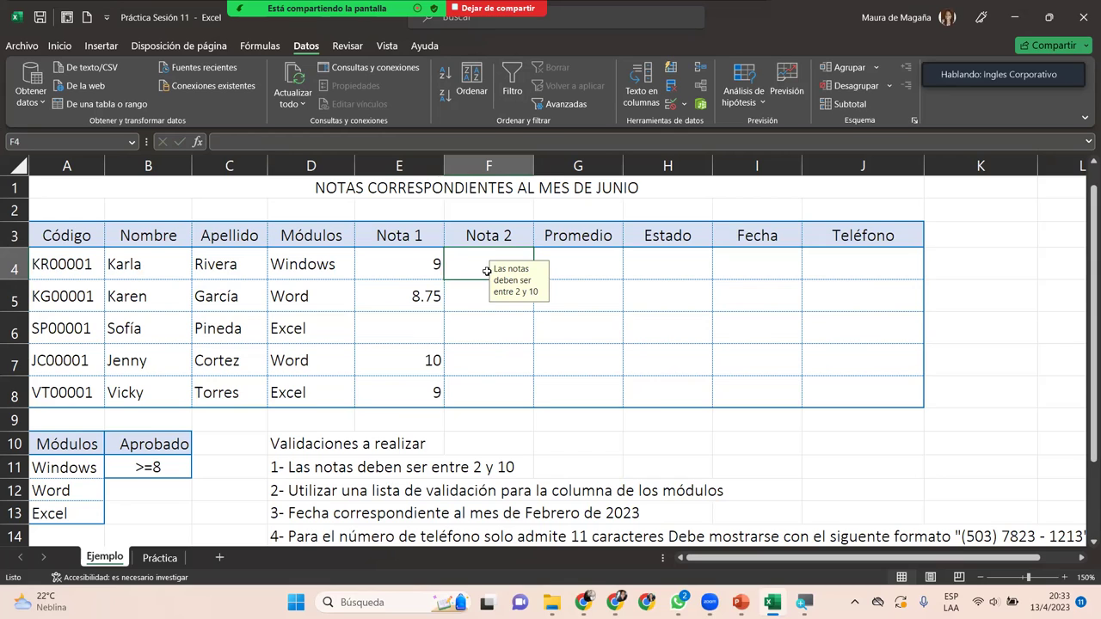
type("9.5")
key("Return")
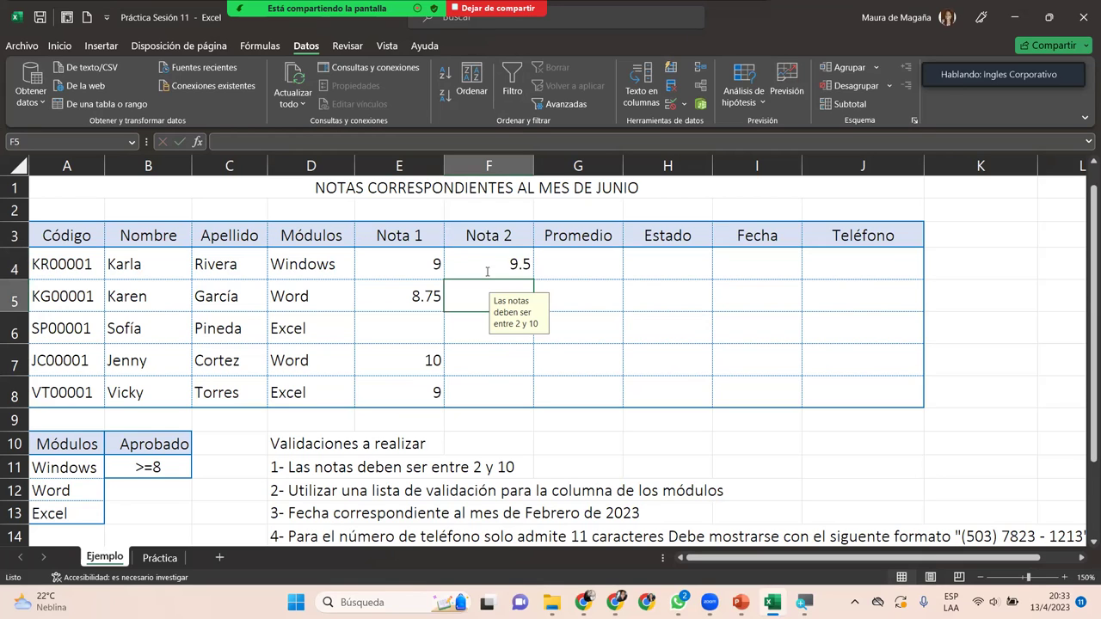
type("10")
key("Return")
type("10")
key("Return")
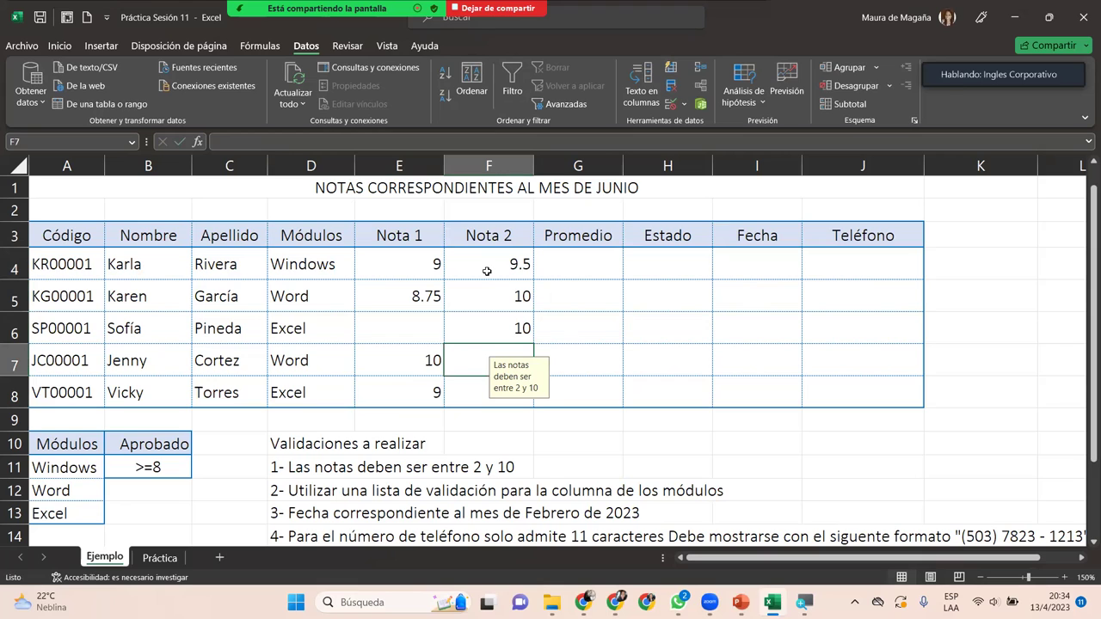
type("9.")
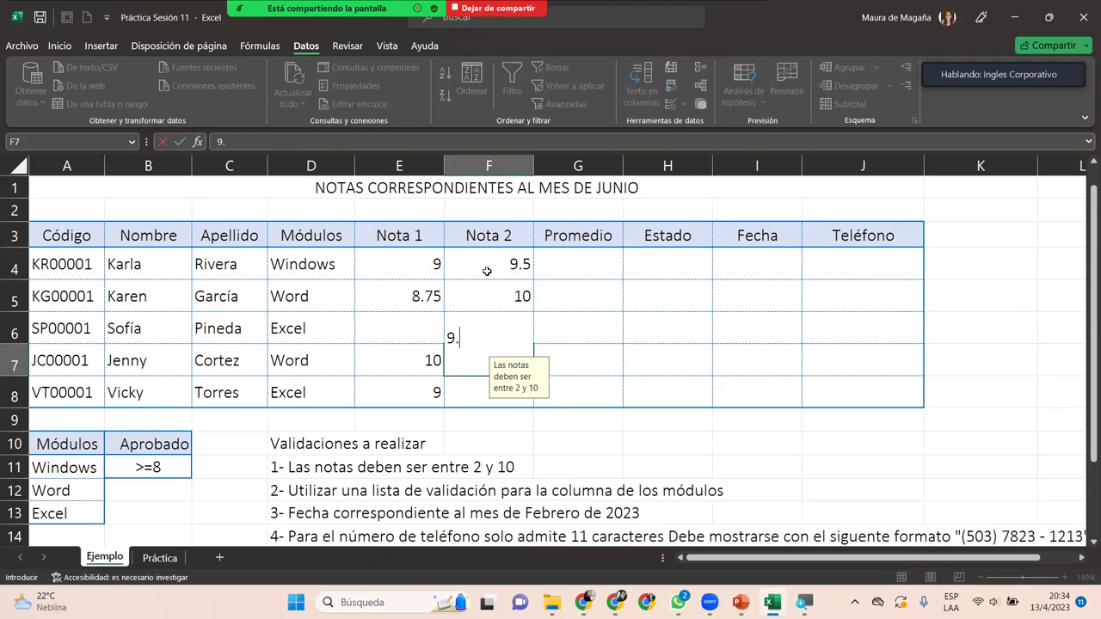
type("5")
key("Return")
type("9")
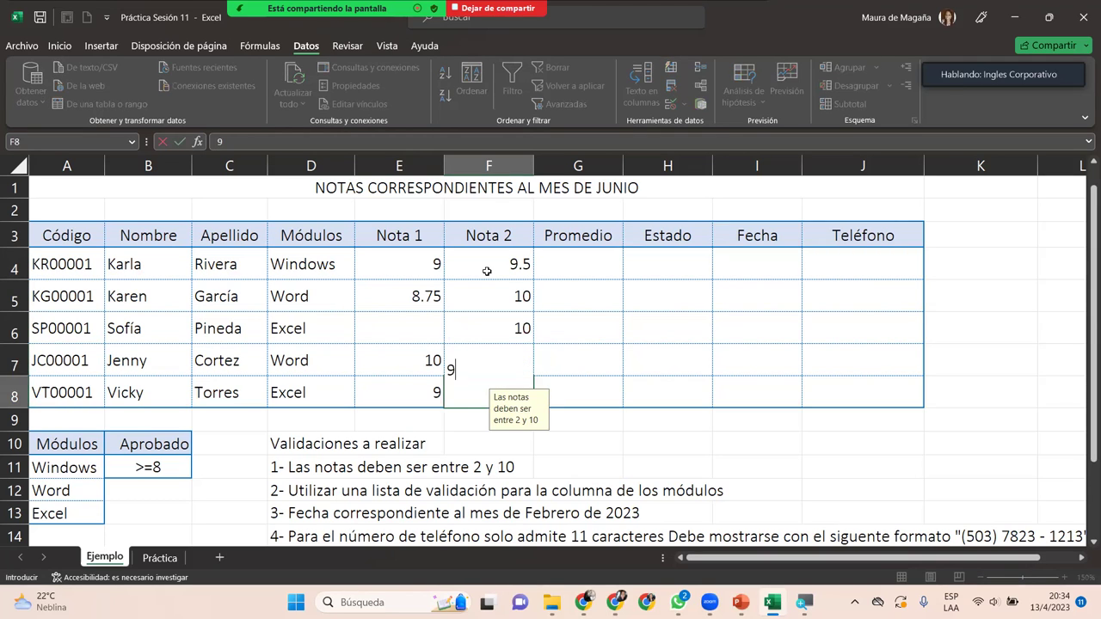
key("Return")
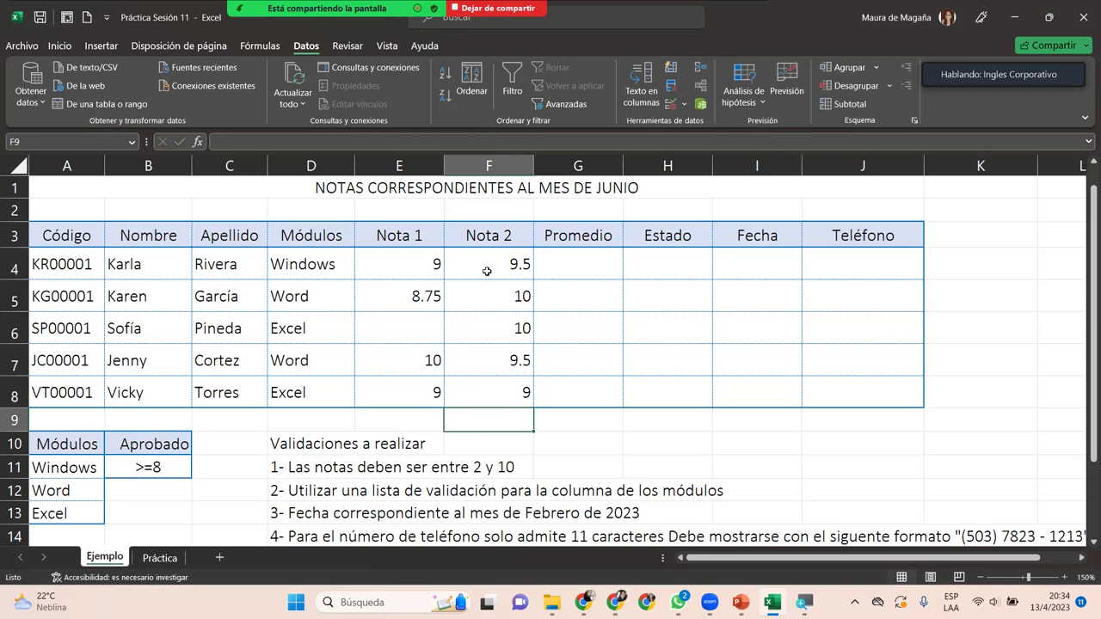
left_click(569, 280)
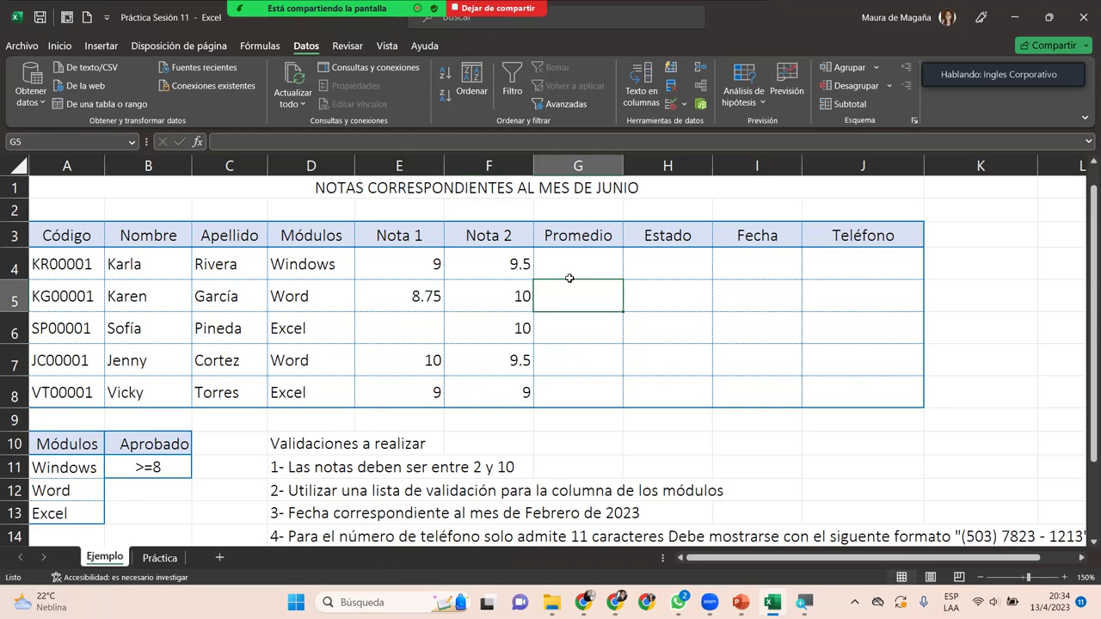
key("Left")
key("Down")
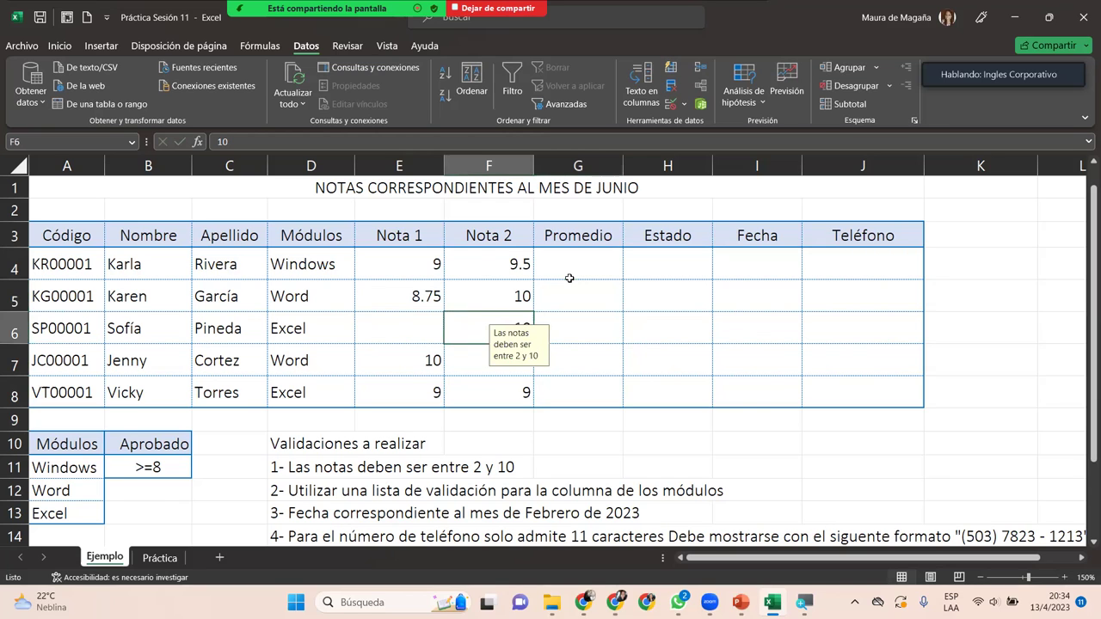
type("100")
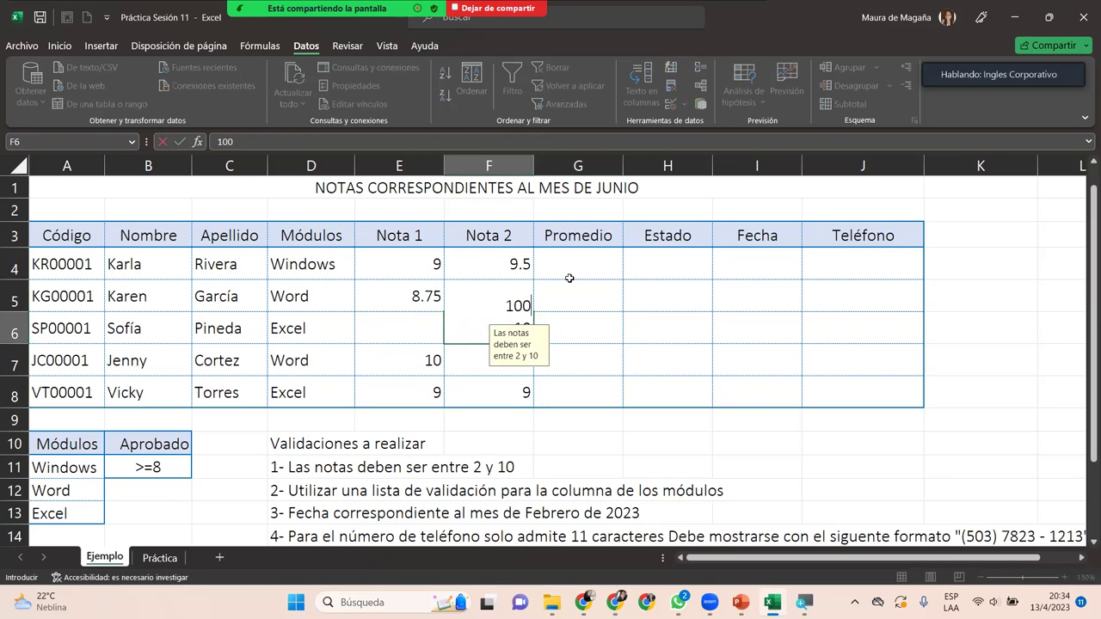
key("Return")
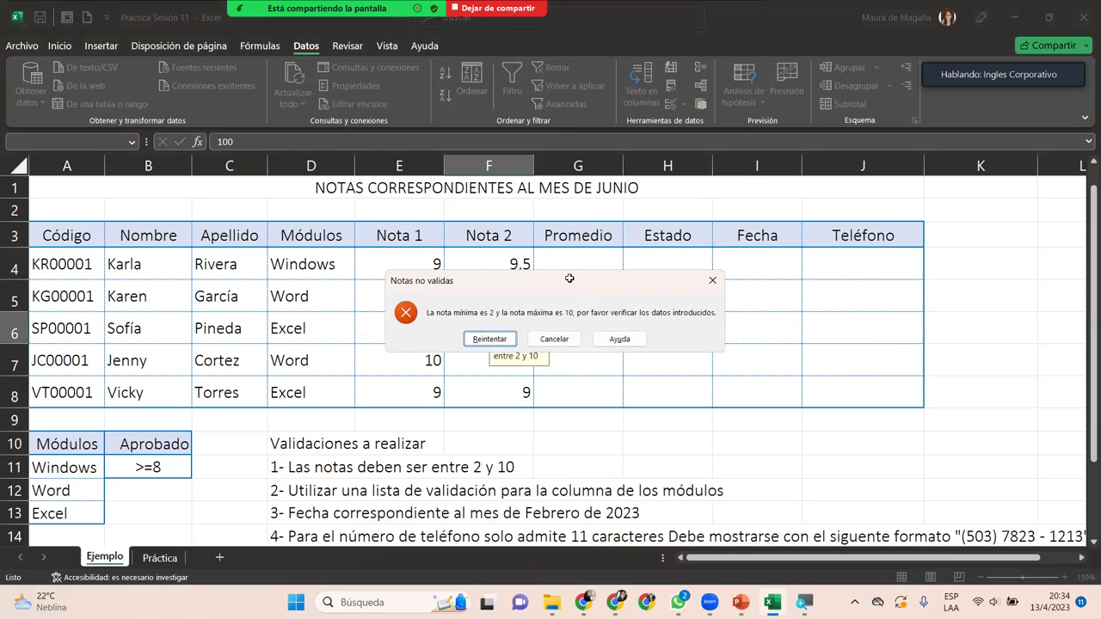
key("Return")
key("BackSpace")
type("10")
key("Return")
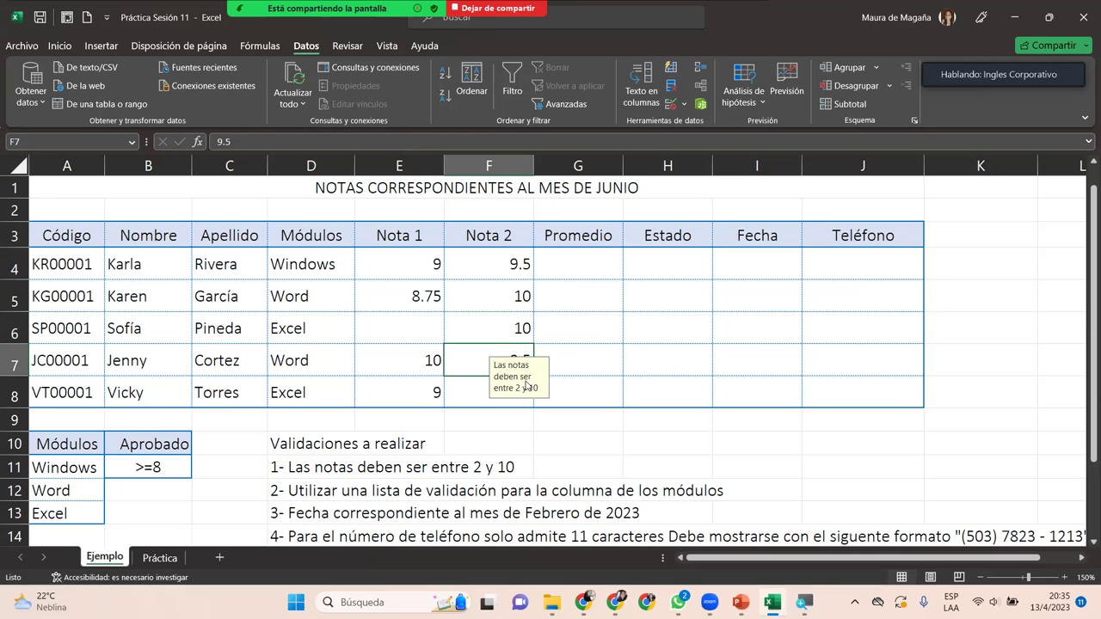
left_click(406, 383)
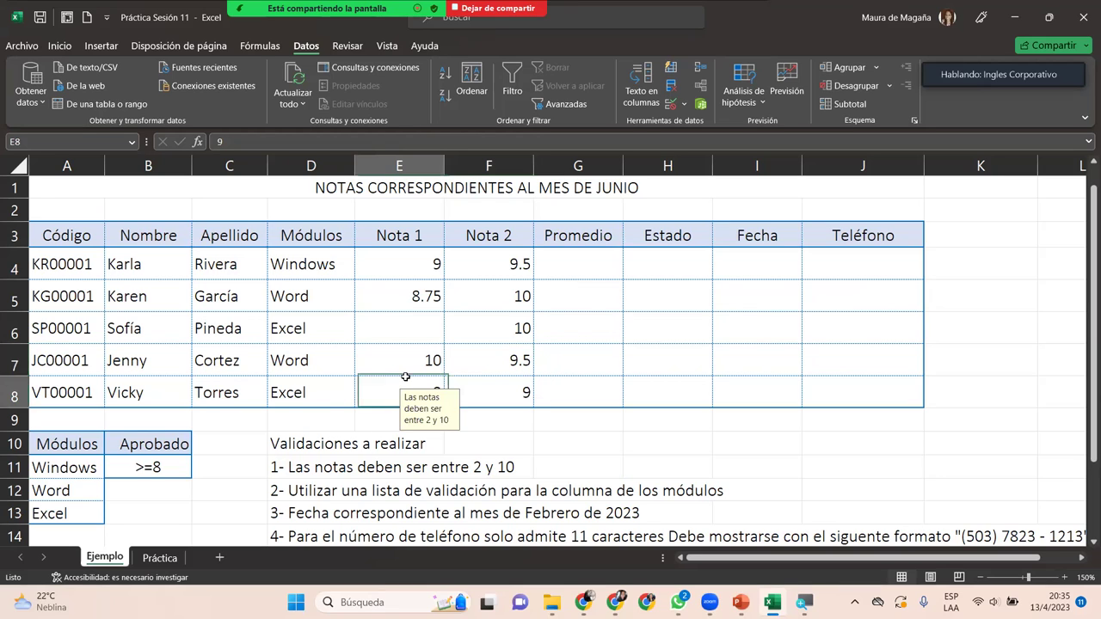
left_click(366, 348)
left_click(363, 317)
left_click(612, 287)
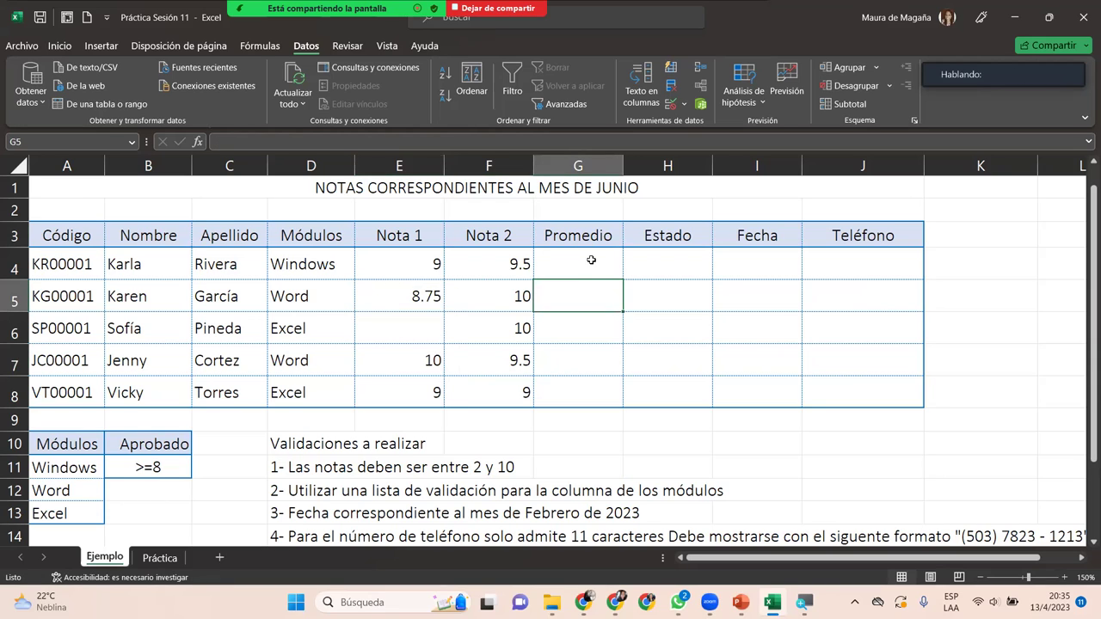
left_click(591, 261)
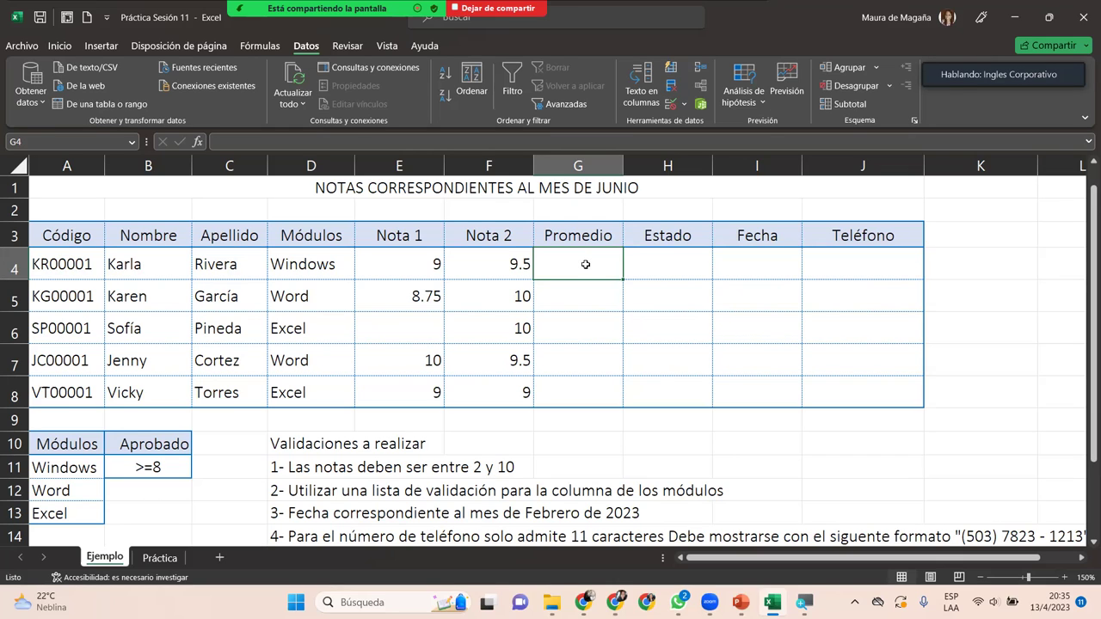
Enter =PROMEDIO(E4:F4) in G4 to average the first student's grades to 9.25.
type("=pro")
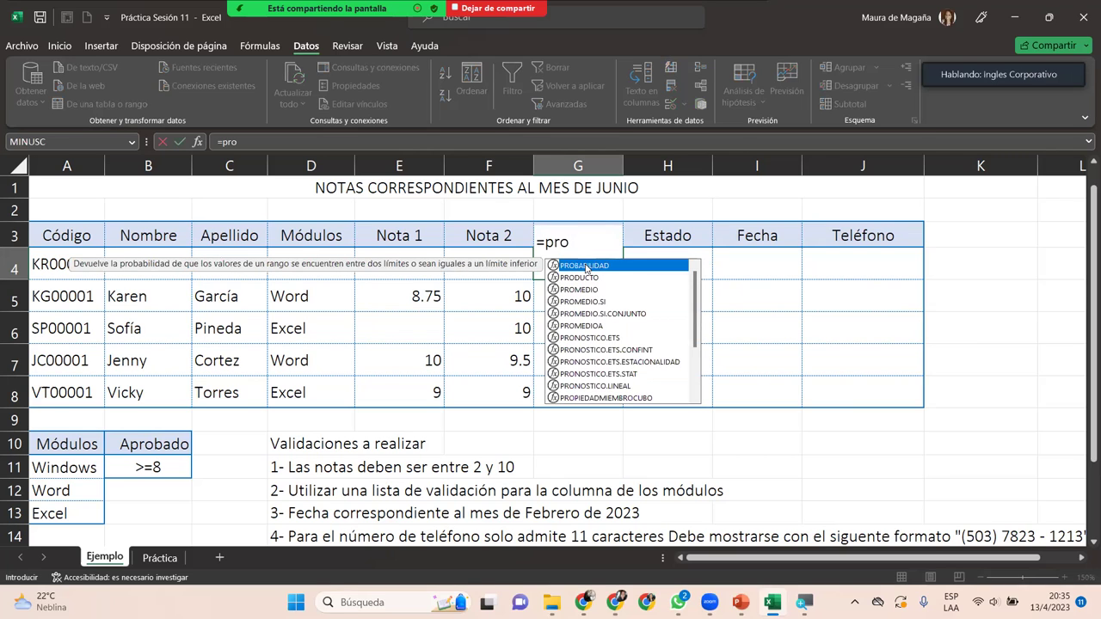
type("med")
key("Tab")
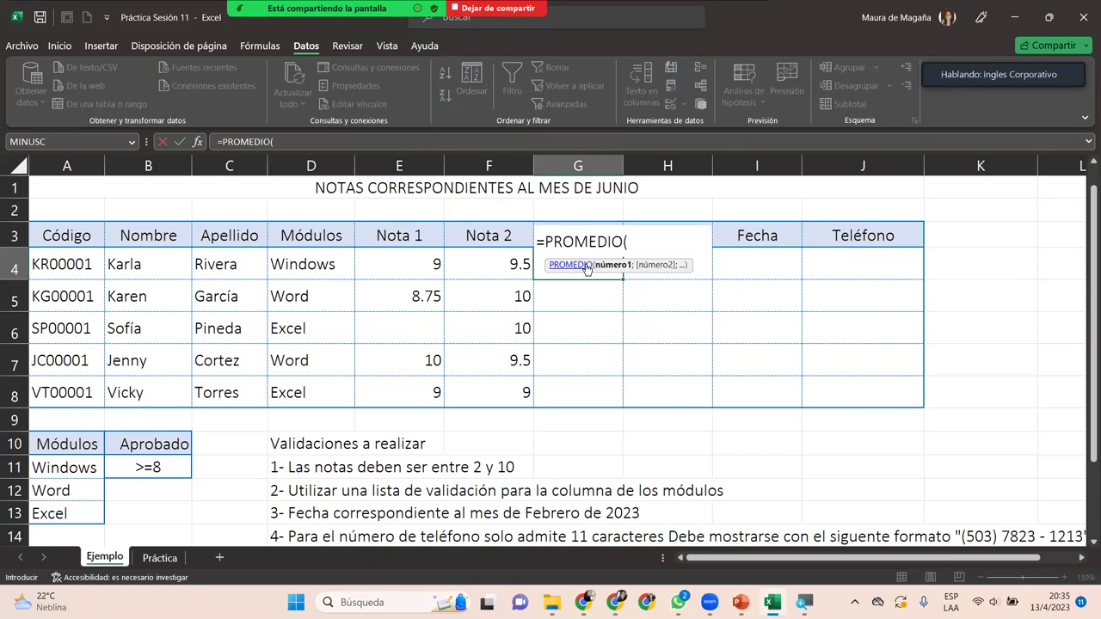
left_click_drag(426, 295, 479, 293)
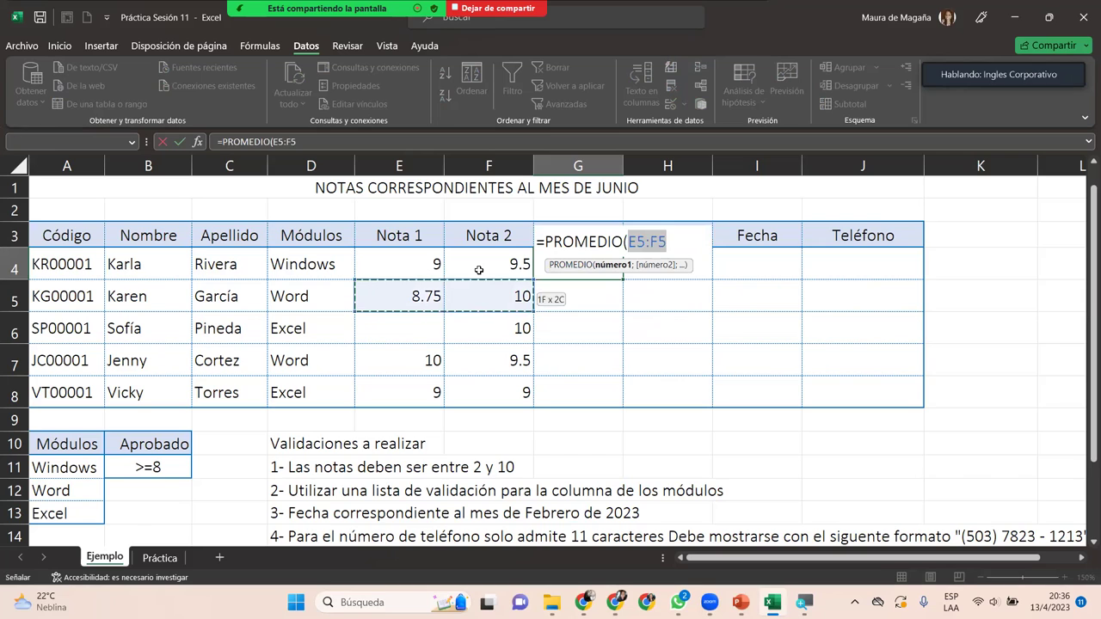
left_click_drag(404, 264, 479, 270)
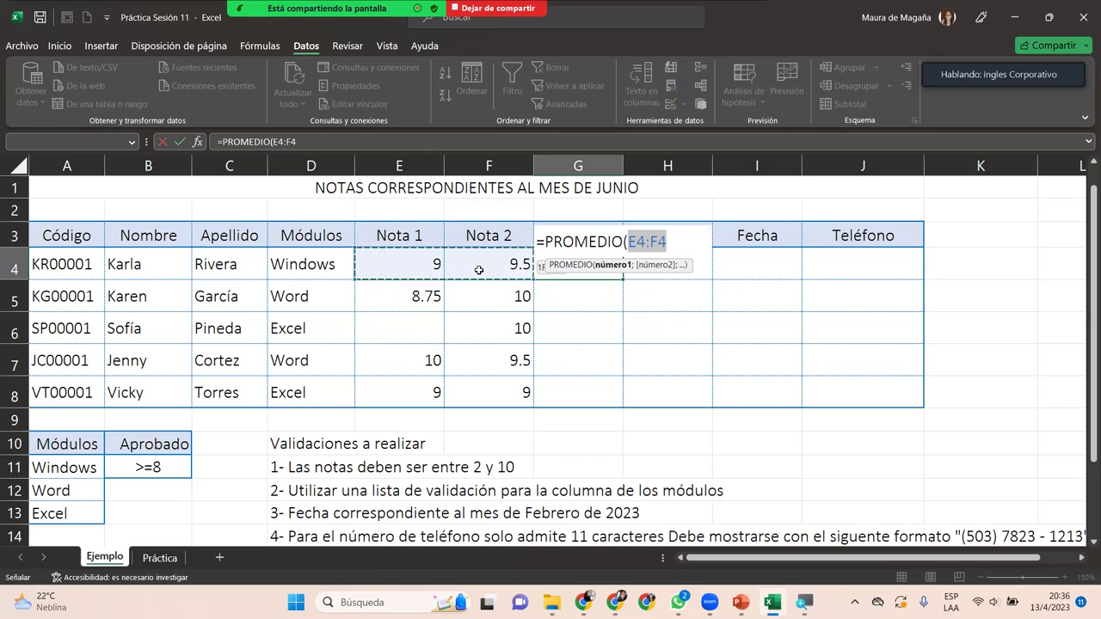
type(")")
key("Return")
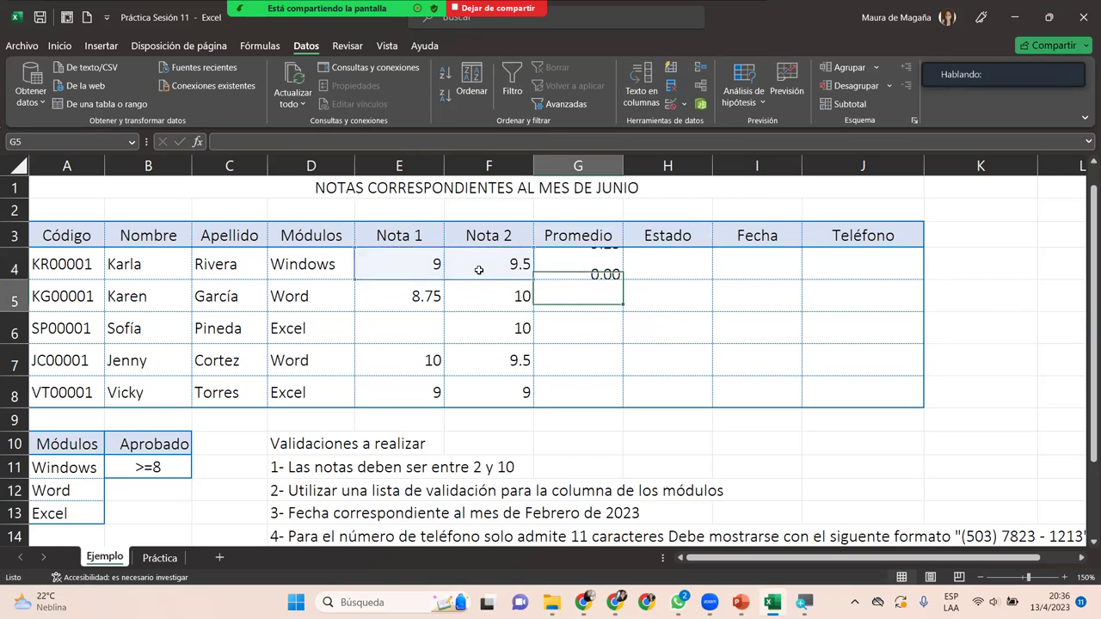
Review the G4 average formula in the formula bar and reselect G4.
key("Up")
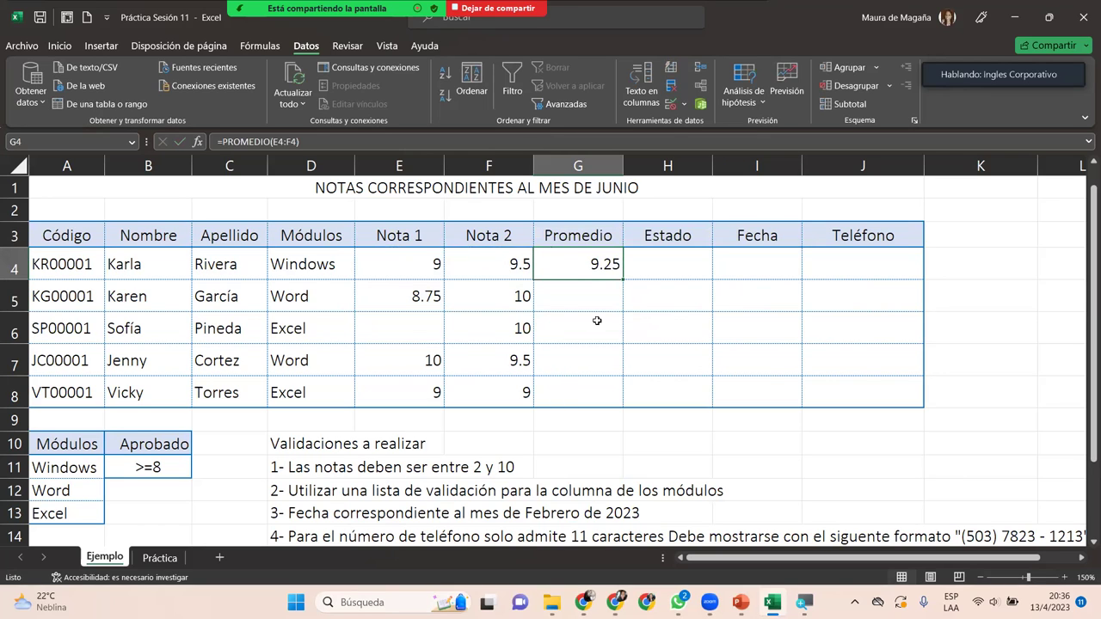
left_click(375, 140)
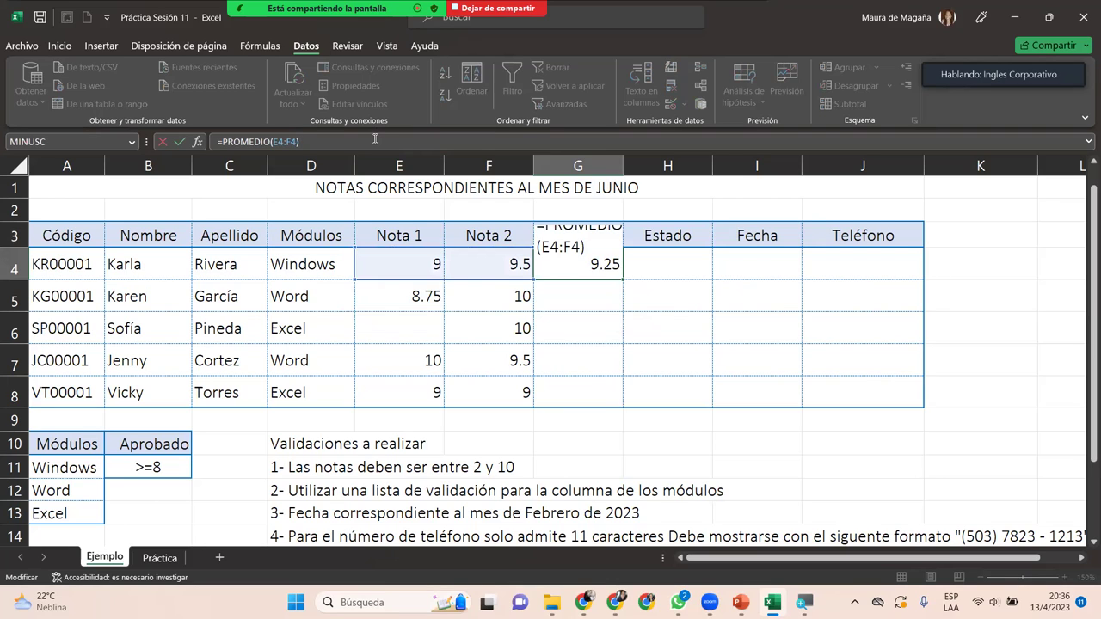
key("Return")
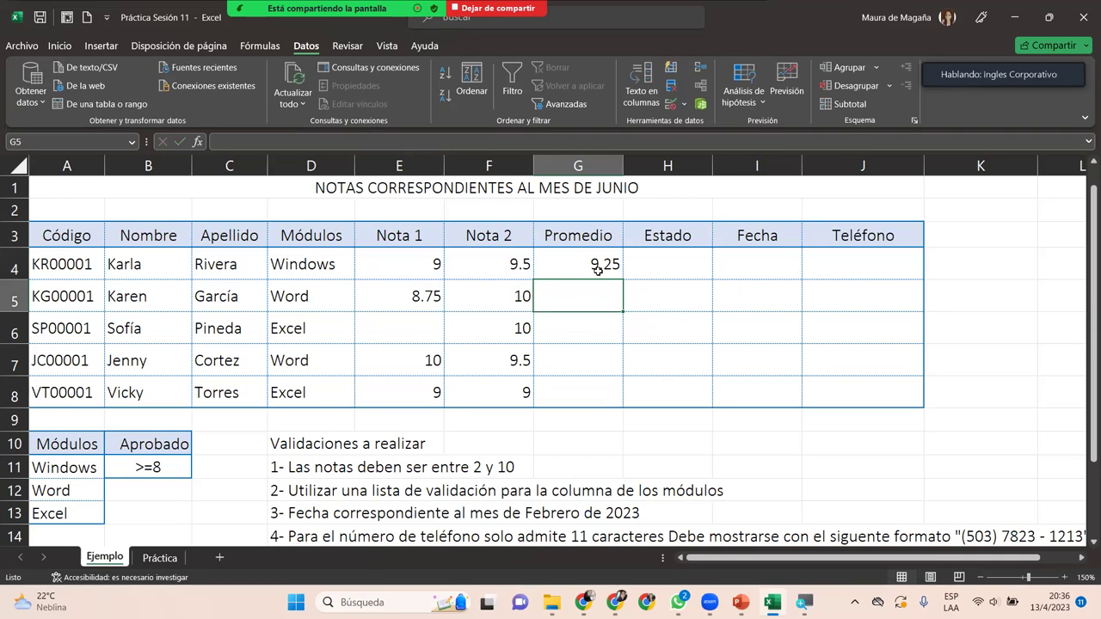
left_click(570, 264)
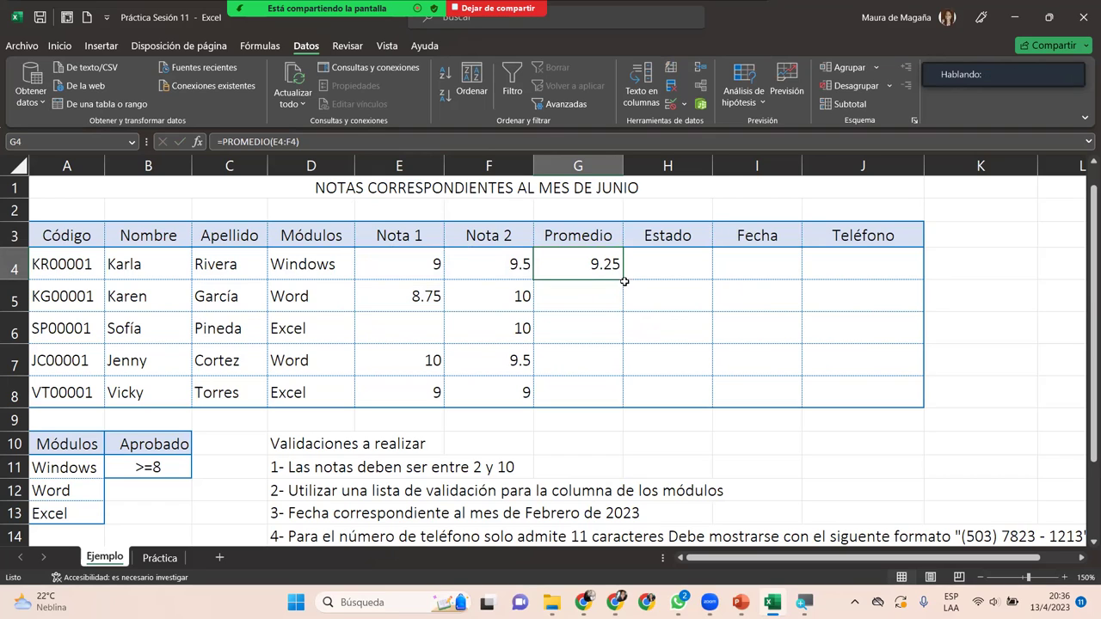
left_click(625, 285)
left_click(615, 291)
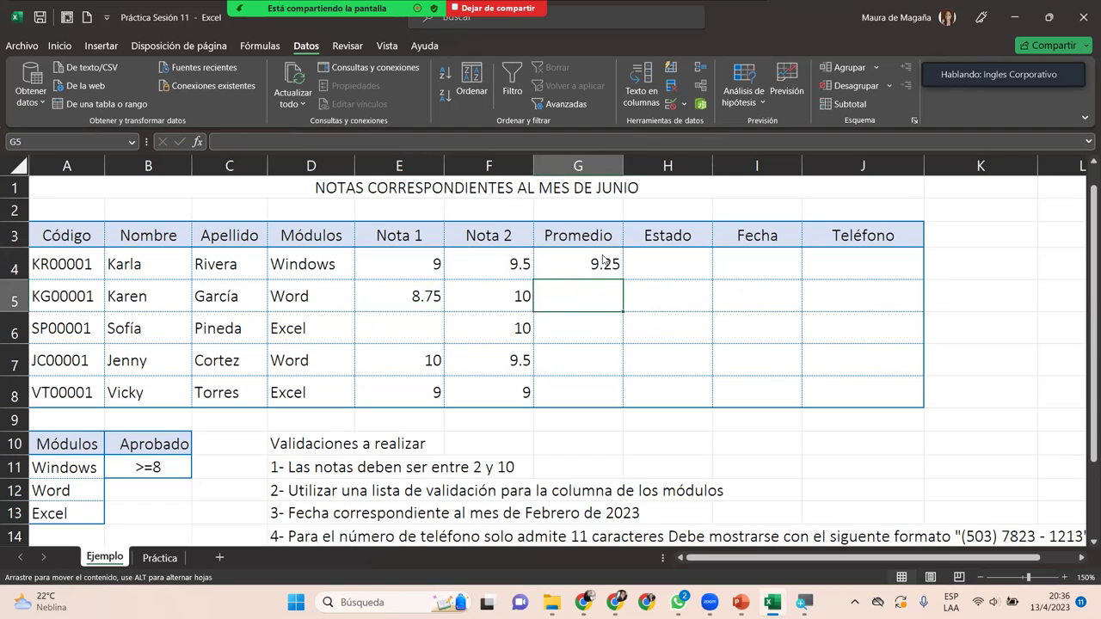
left_click(602, 259)
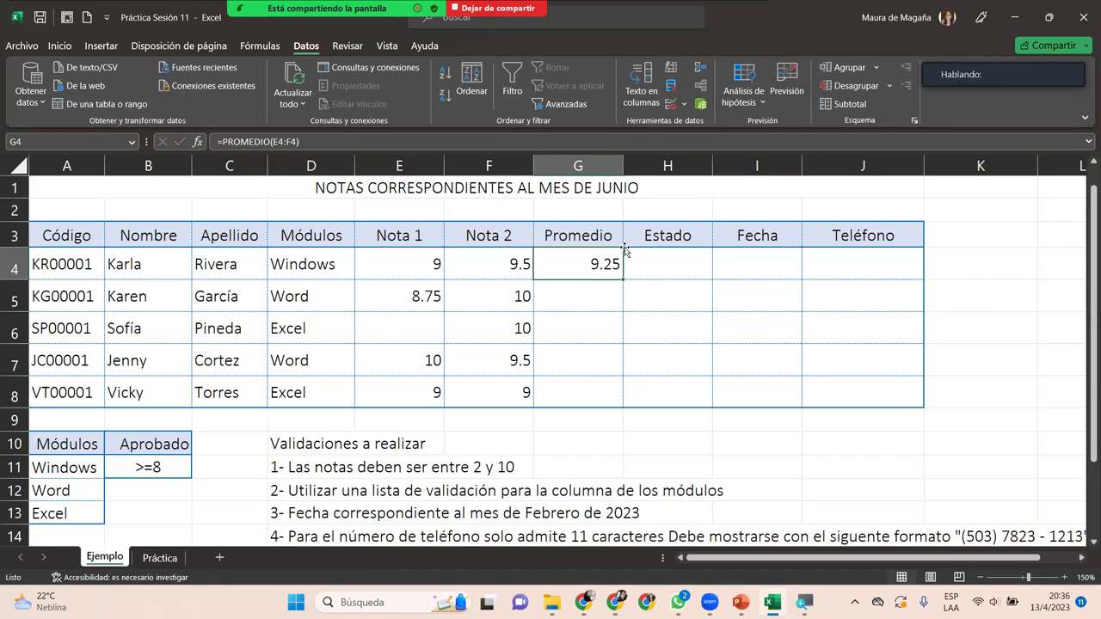
Fill the PROMEDIO formula down to G8 and check the averages 9.38, 10.00, 9.75, 9.00.
left_click_drag(623, 279, 626, 403)
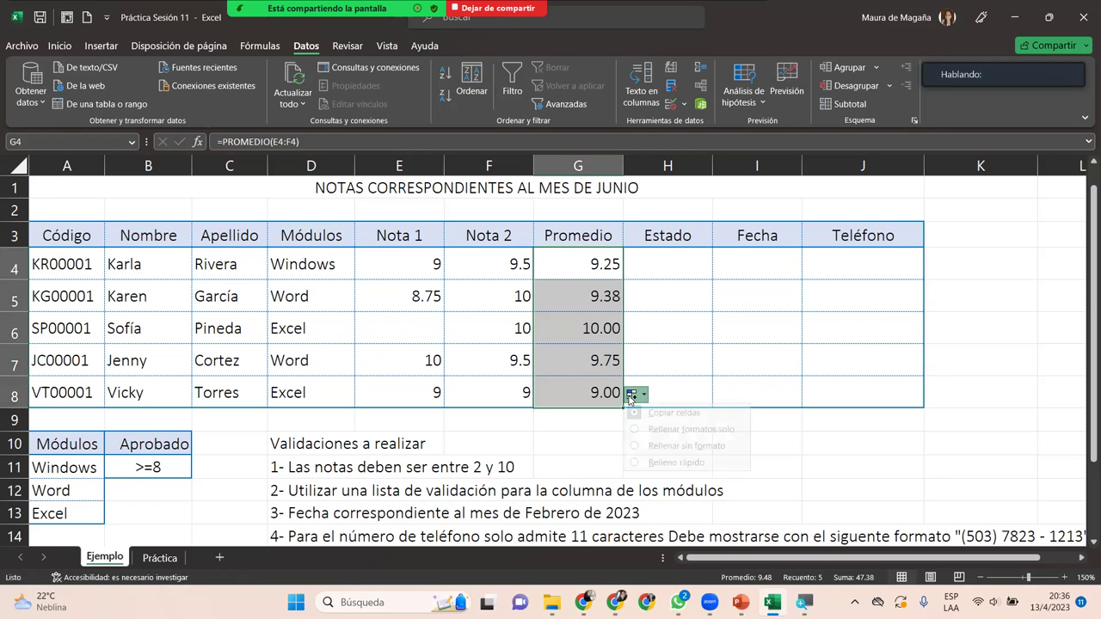
left_click(646, 446)
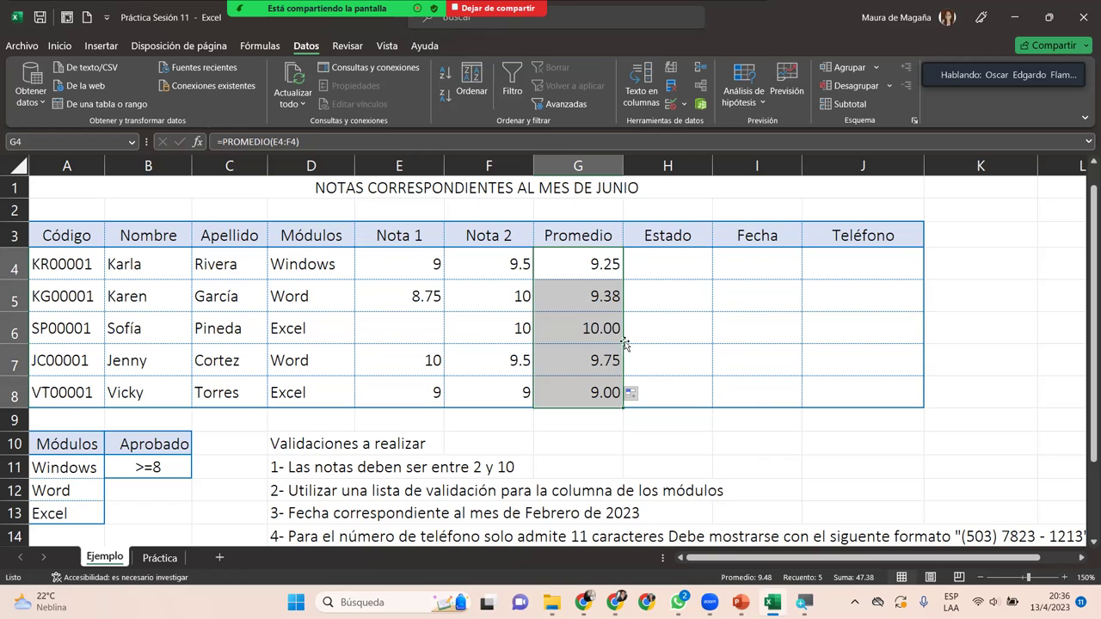
left_click(607, 325)
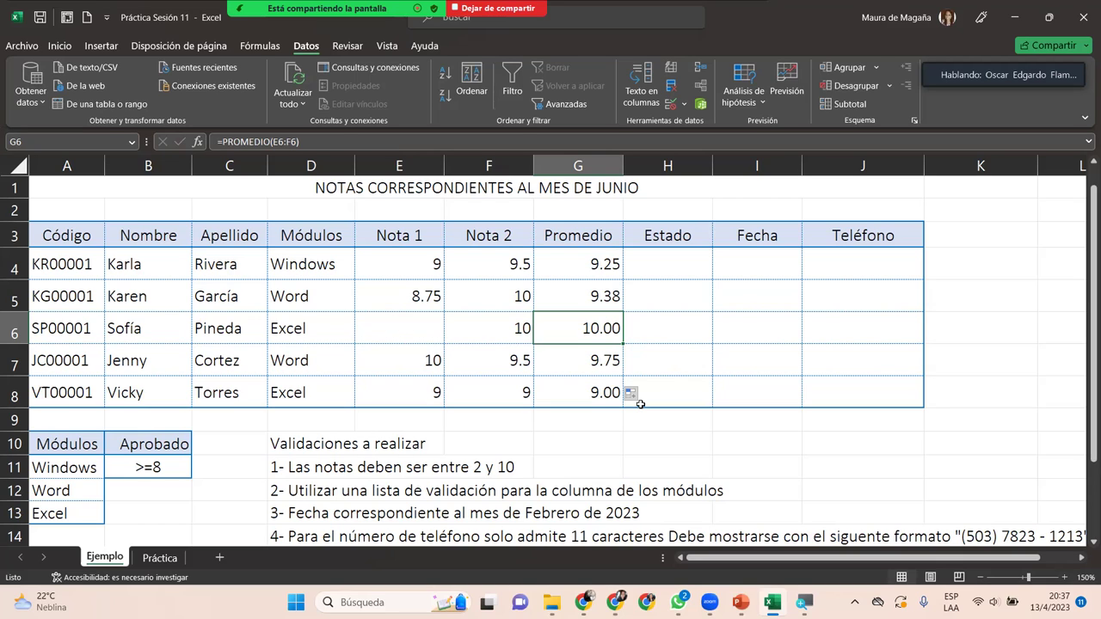
key("Up")
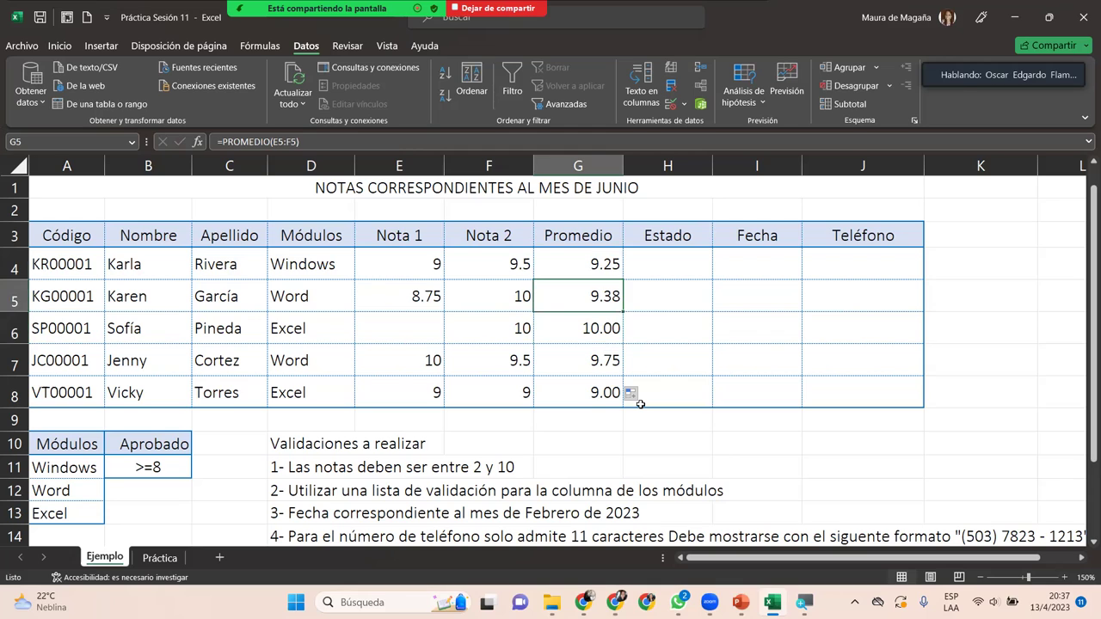
key("Up")
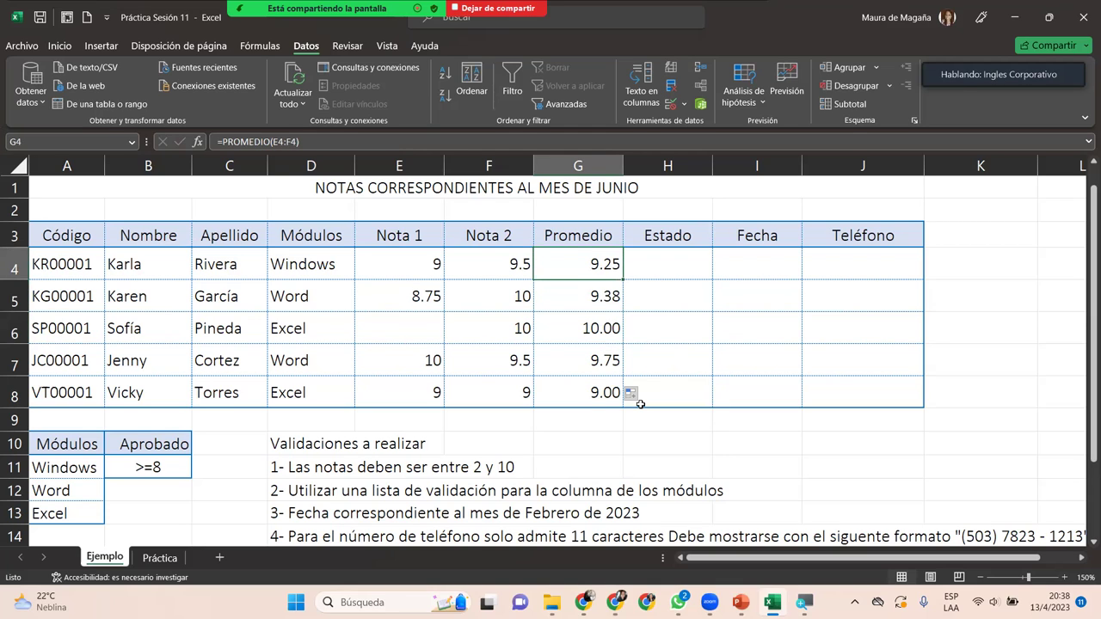
left_click(640, 406)
key("Up")
key("Left")
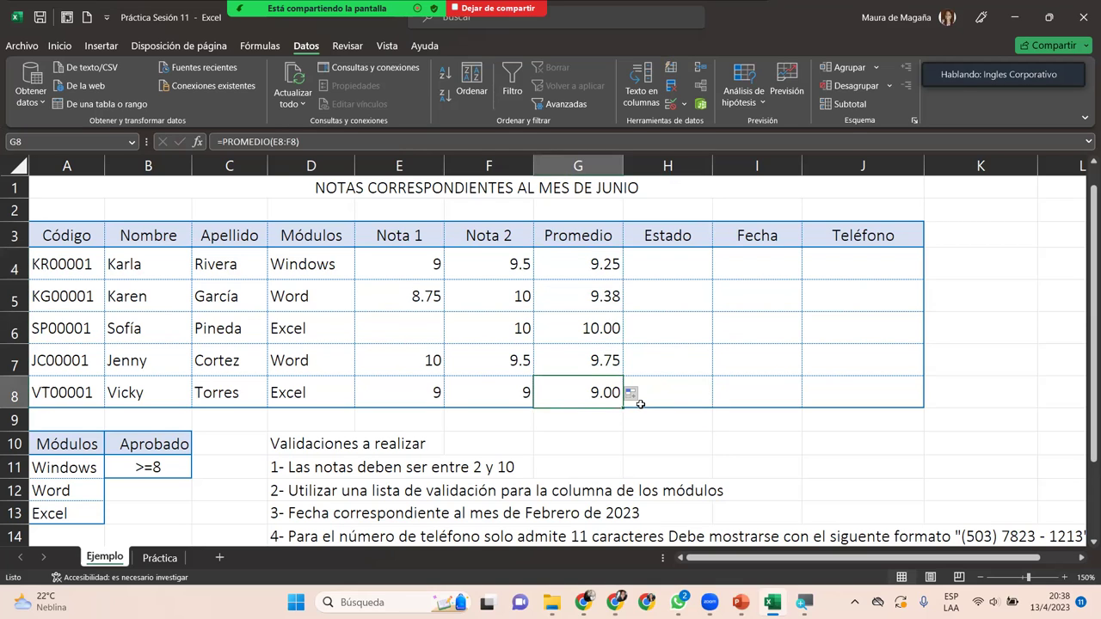
key("Up")
key("Up")
key("Up")
key("Up")
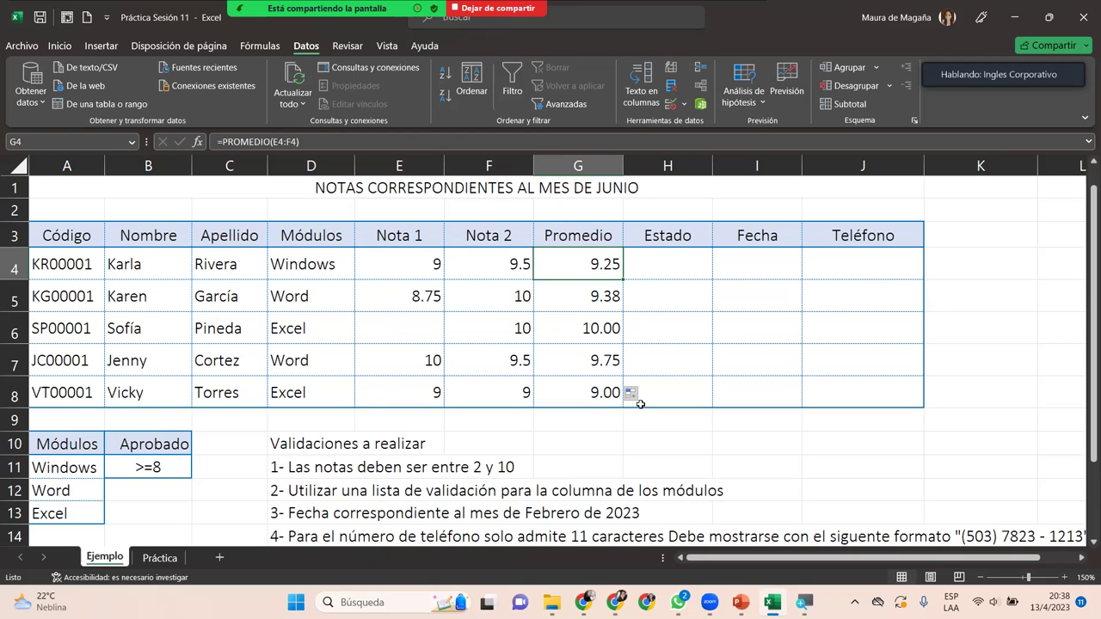
Replace G4's average with the formula =(E4+F4)/2.
key("Up")
type("=")
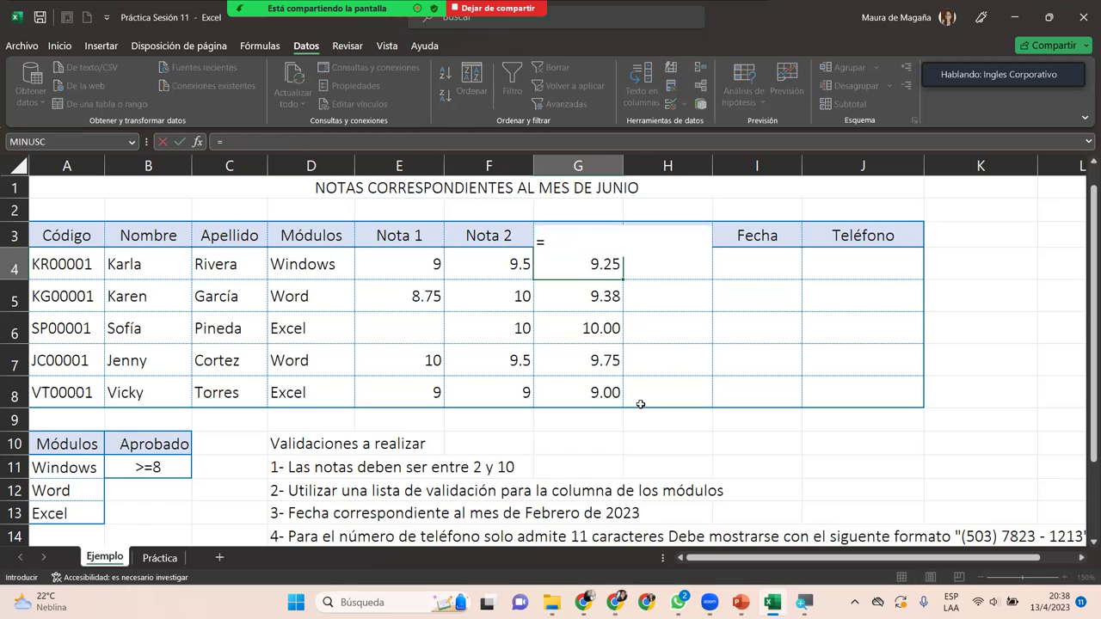
key("Left")
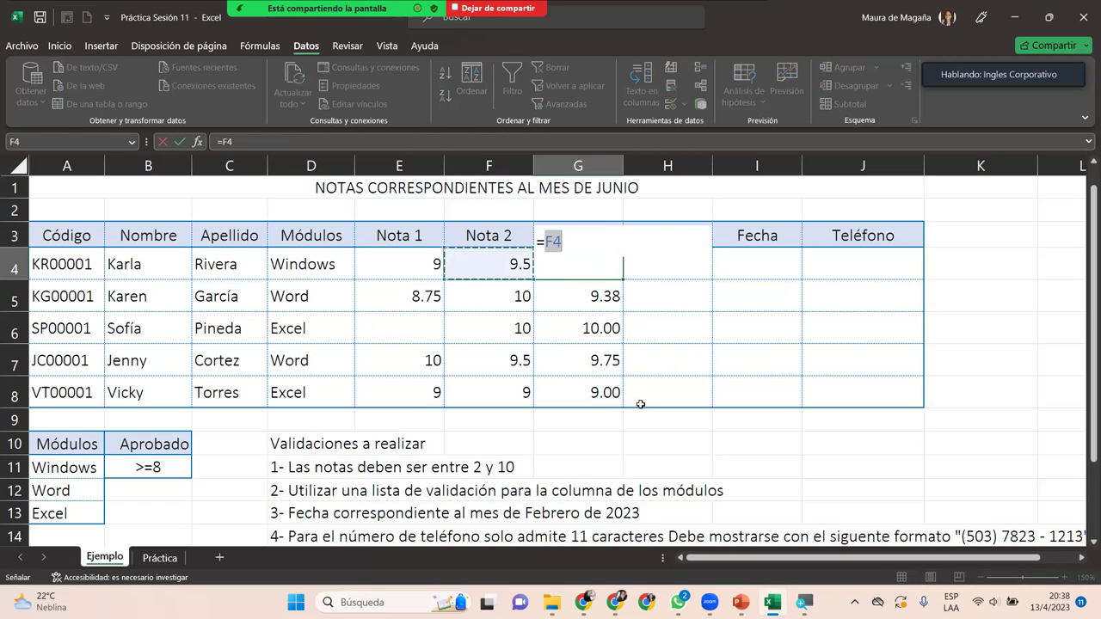
key("Left")
key("BackSpace")
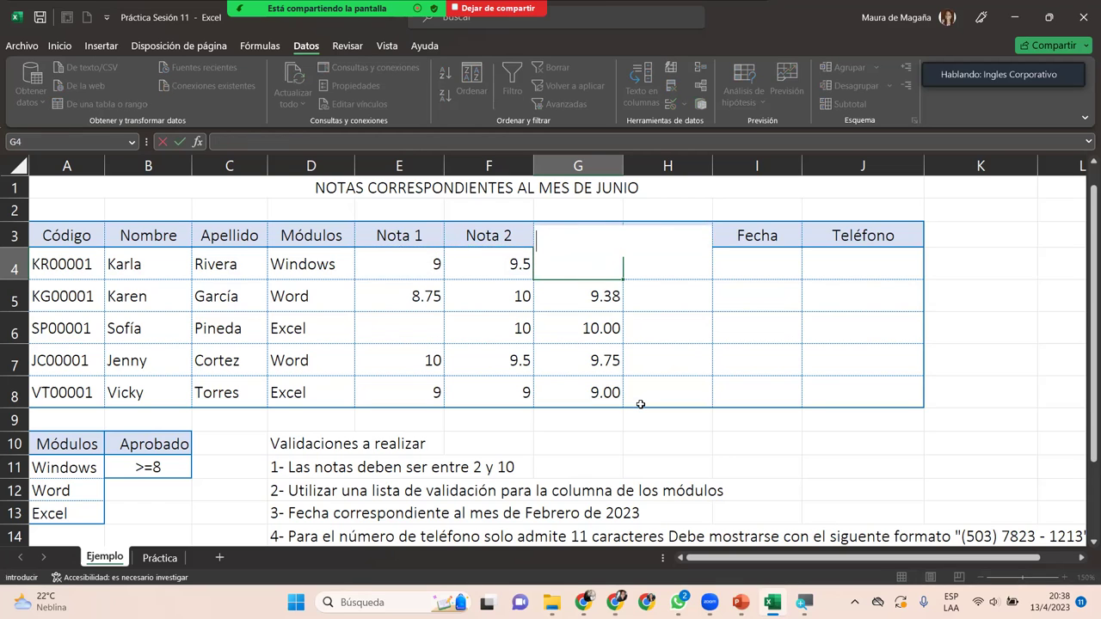
type("(")
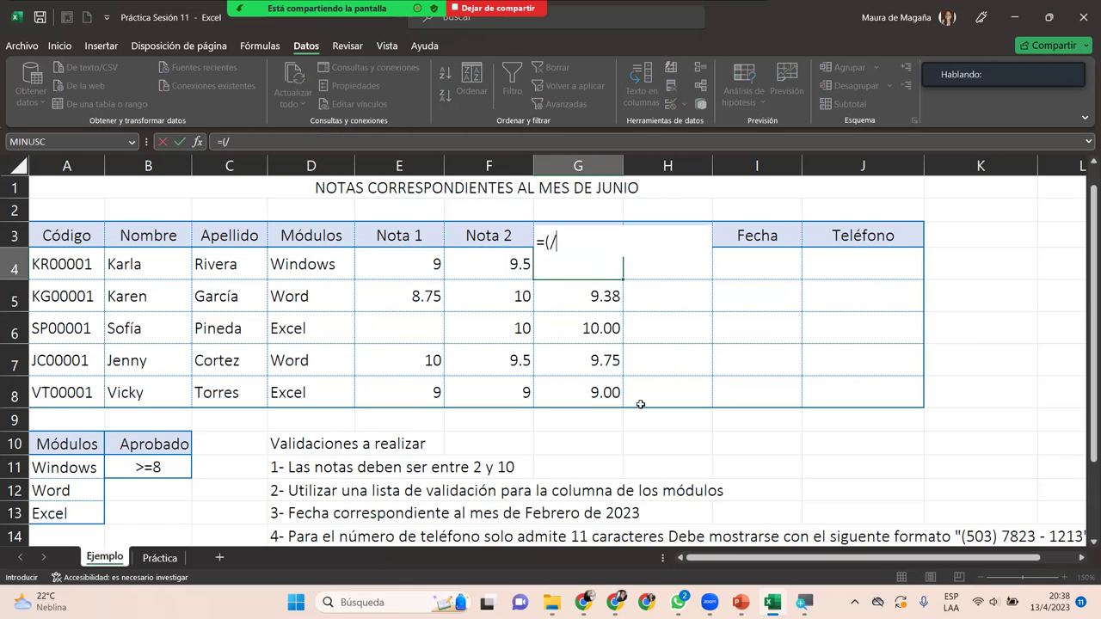
key("Left")
key("Left")
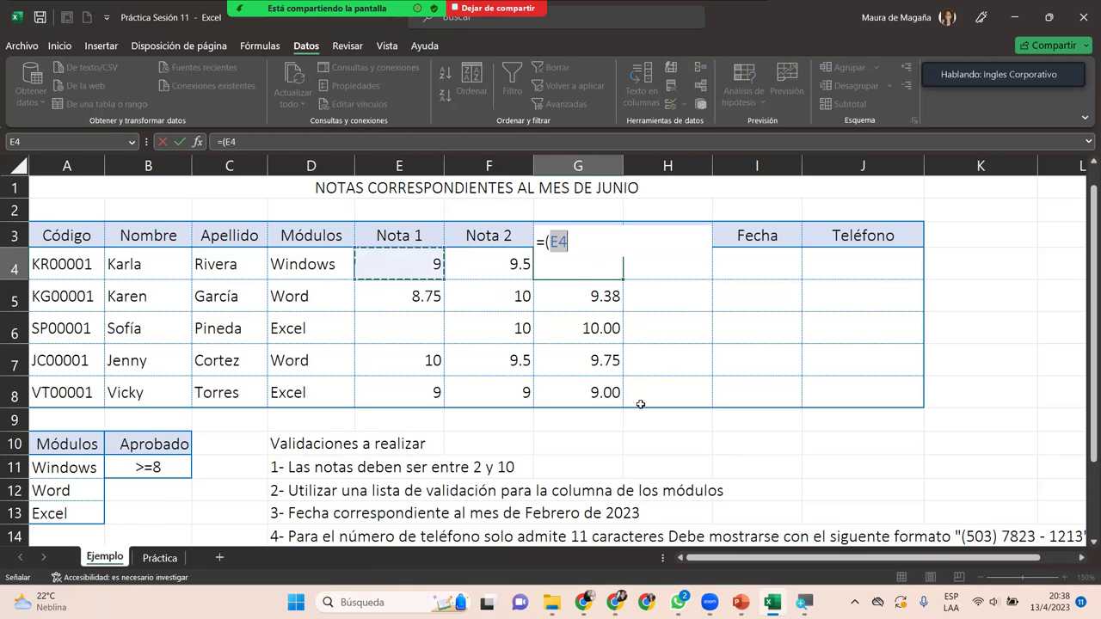
type("+")
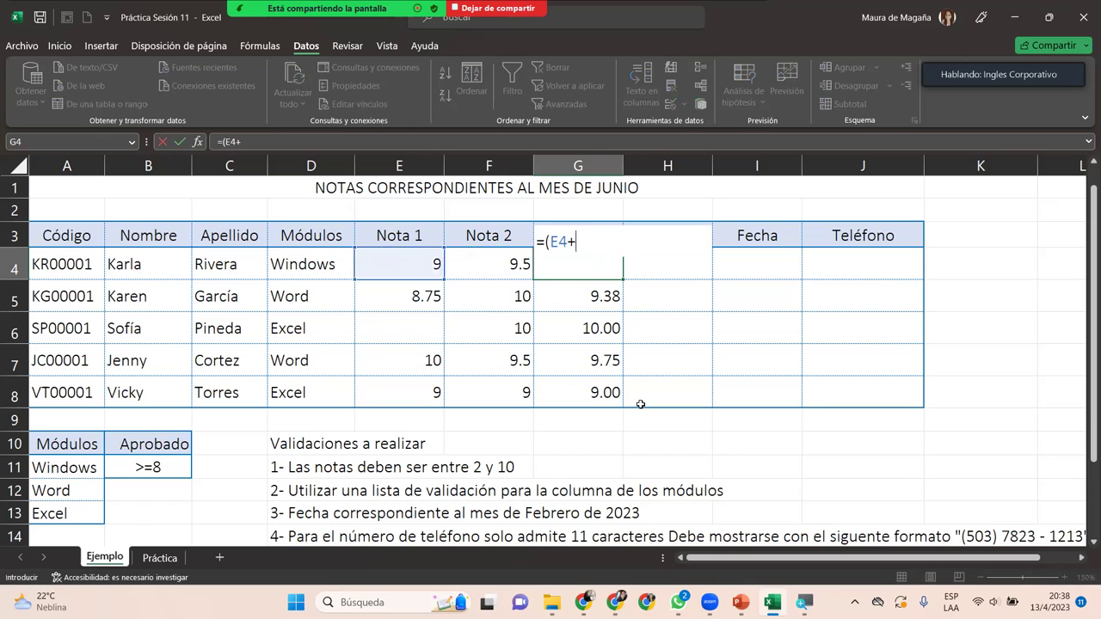
key("Left")
type(")")
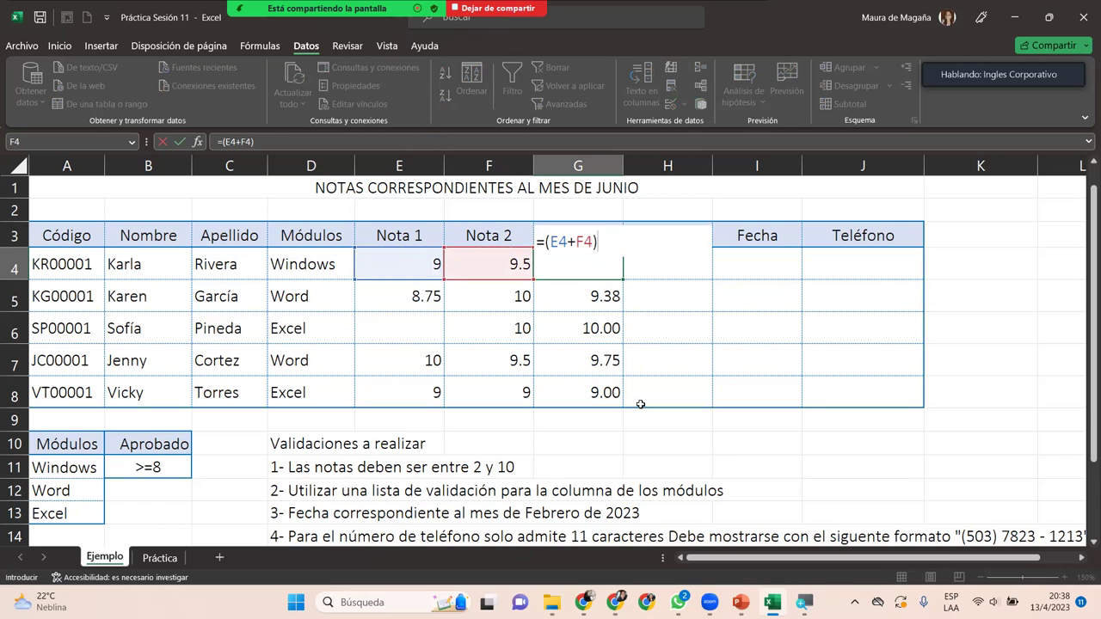
type("/2")
key("Return")
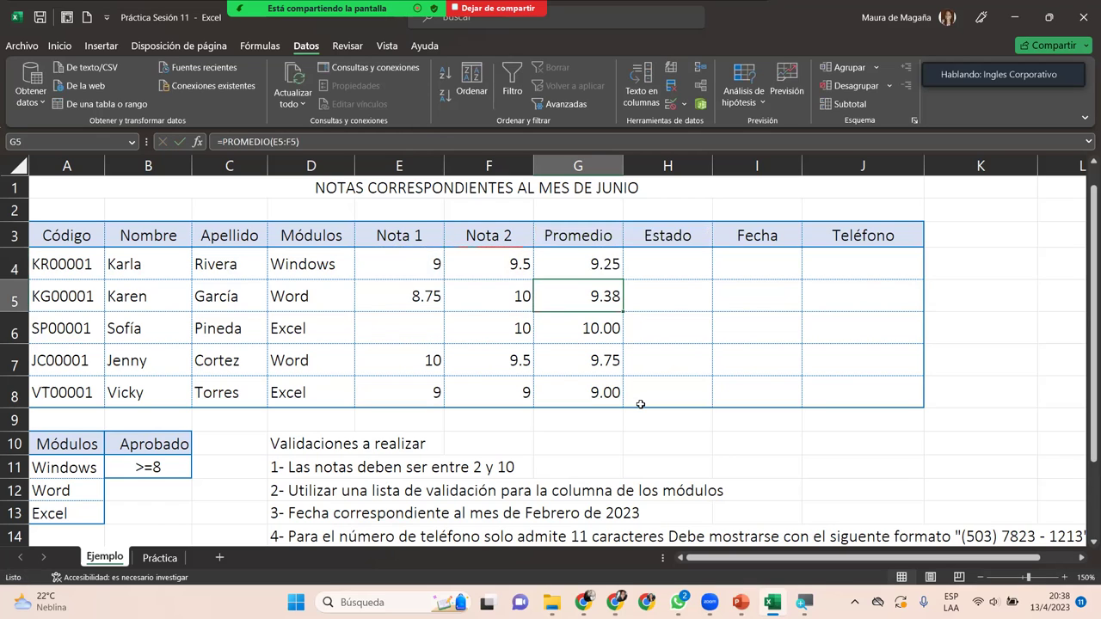
Copy =(E4+F4)/2 down to G8, making row 6's average 5.00.
key("Up")
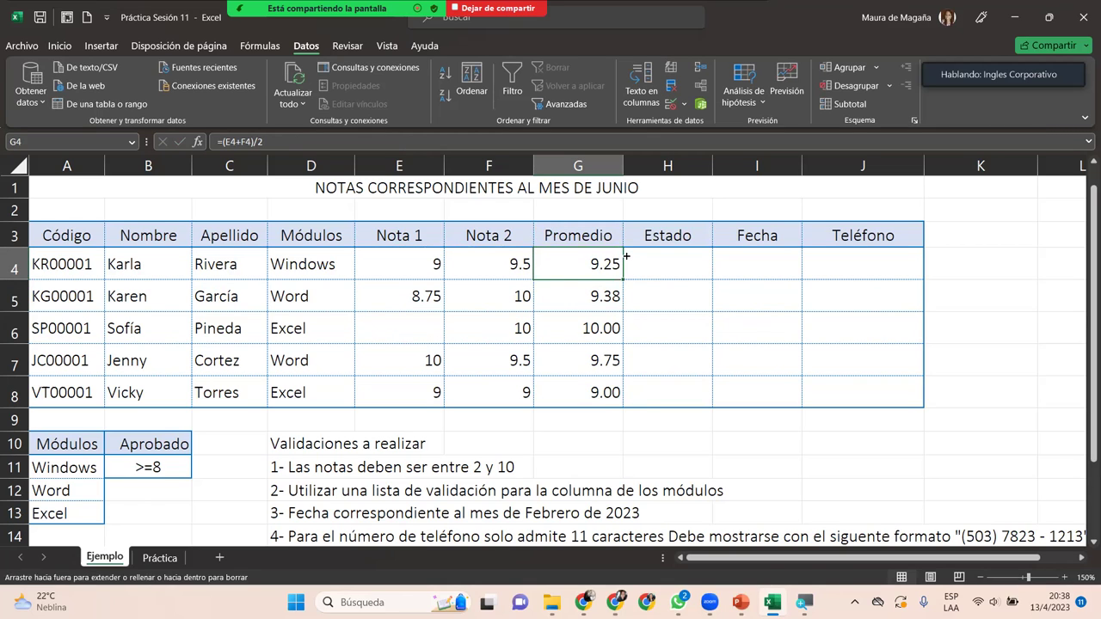
double_click(626, 260)
left_click(633, 393)
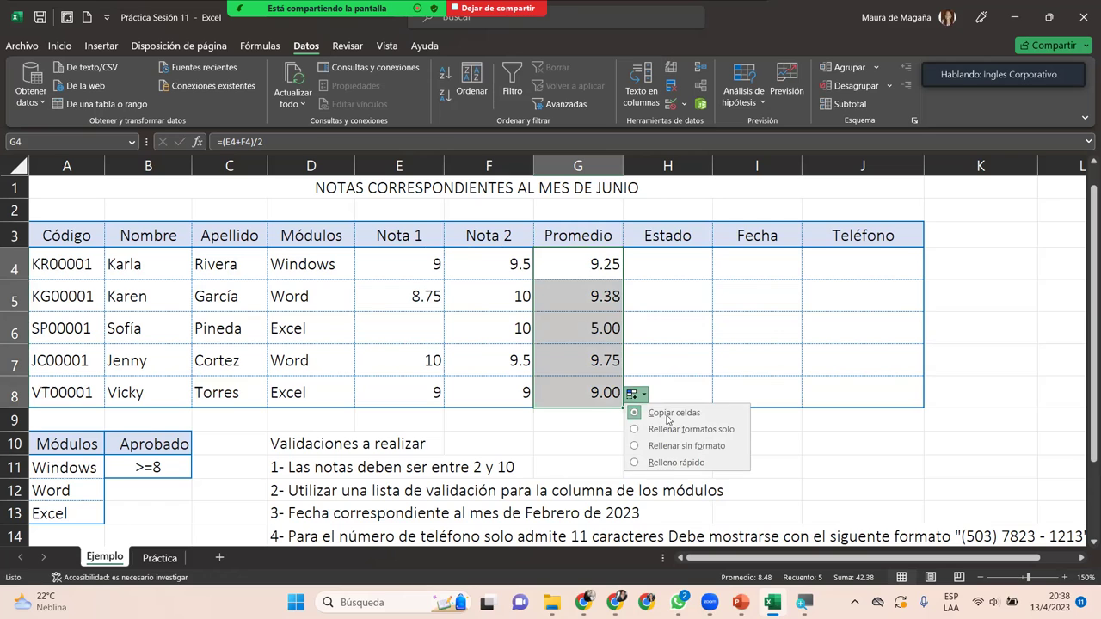
left_click(708, 445)
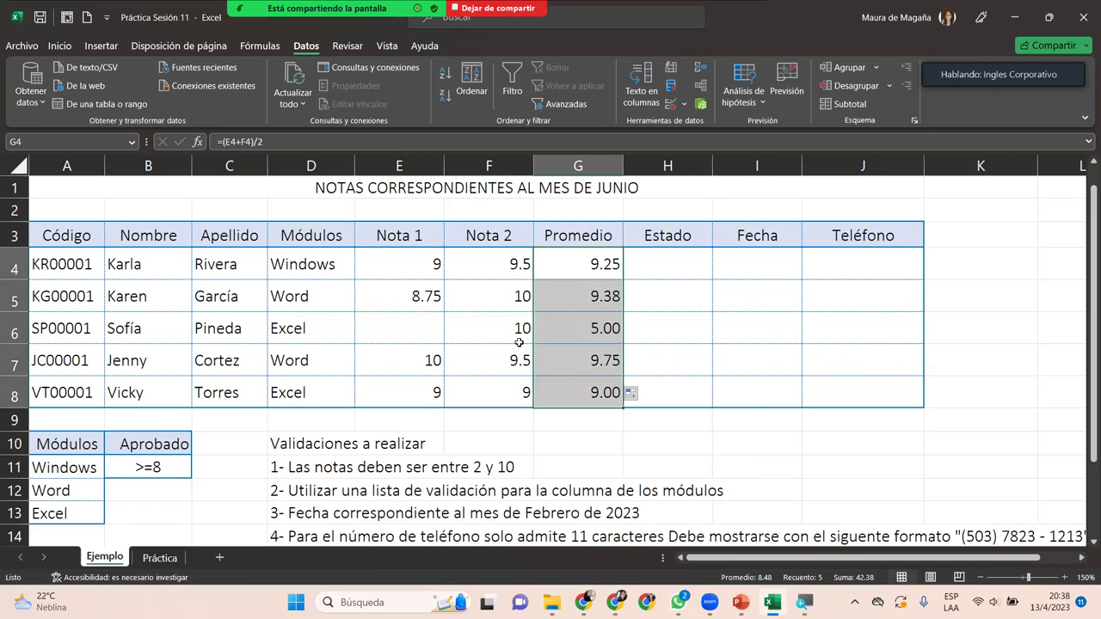
left_click(572, 353)
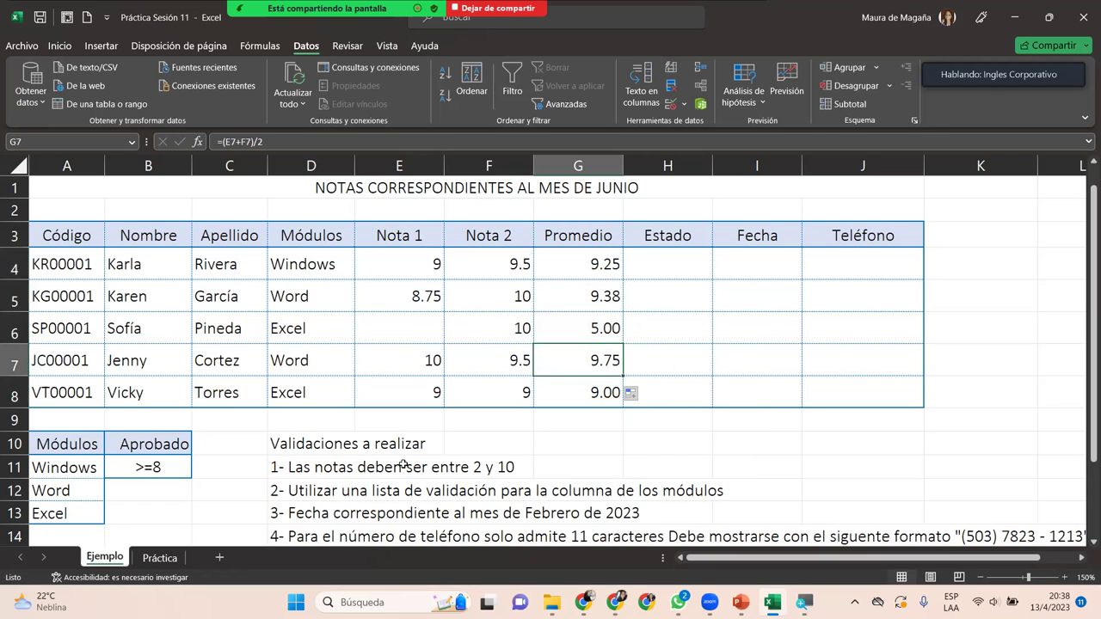
Inspect row 6's empty Nota 1 alongside its Nota 2 and Promedio cells.
key("Up")
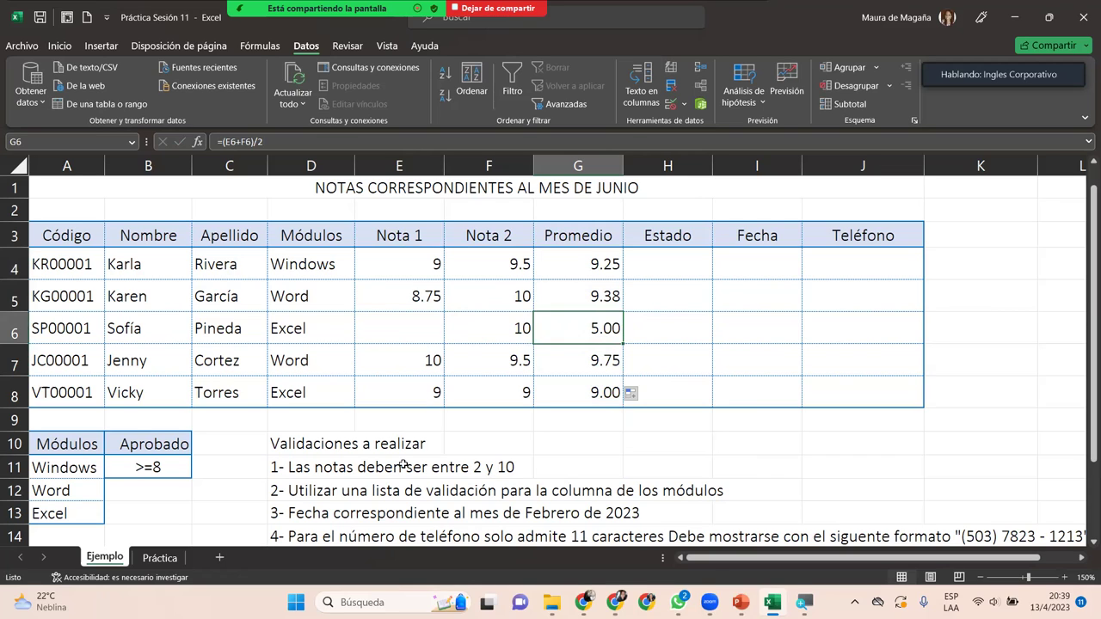
key("Left")
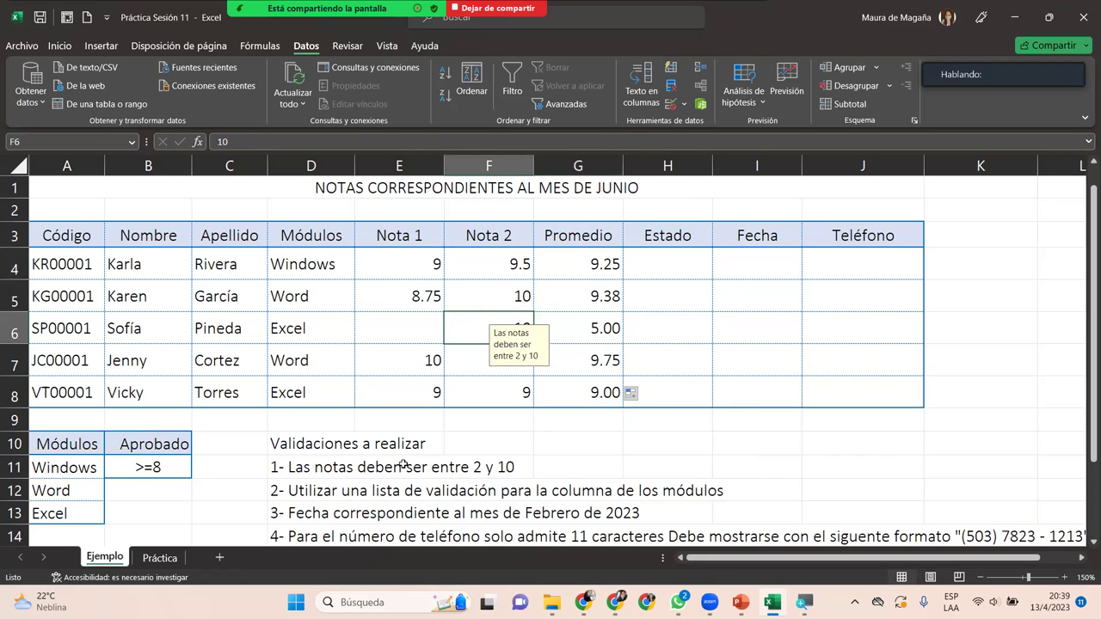
key("Left")
key("Right")
key("Left")
key("Right")
key("Left")
key("Right")
key("Left")
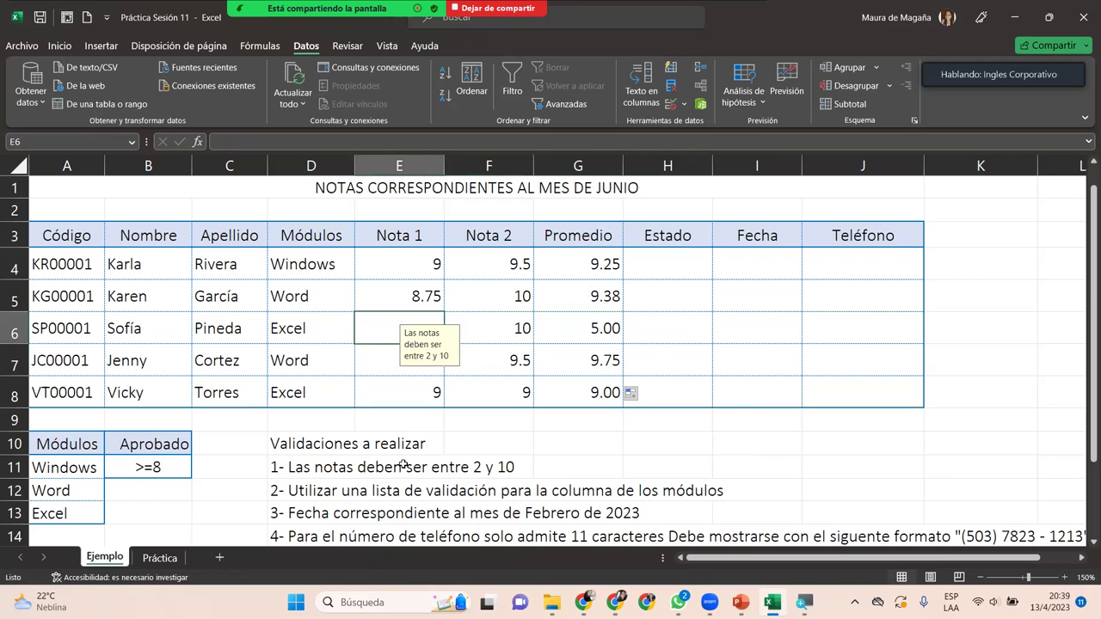
key("Right")
key("Right")
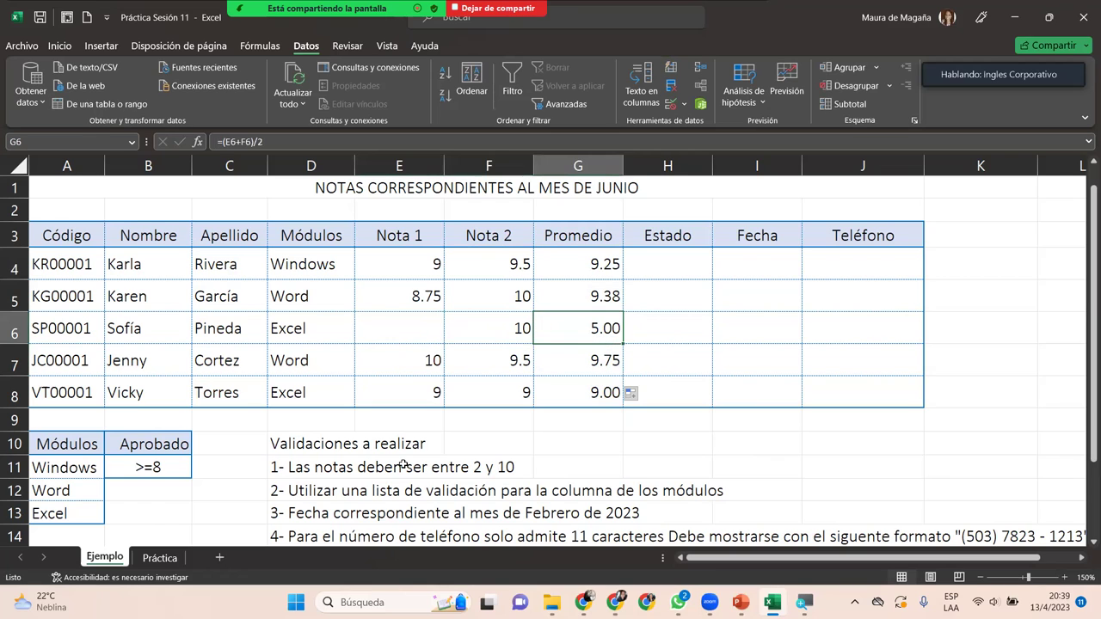
key("Left")
key("Left")
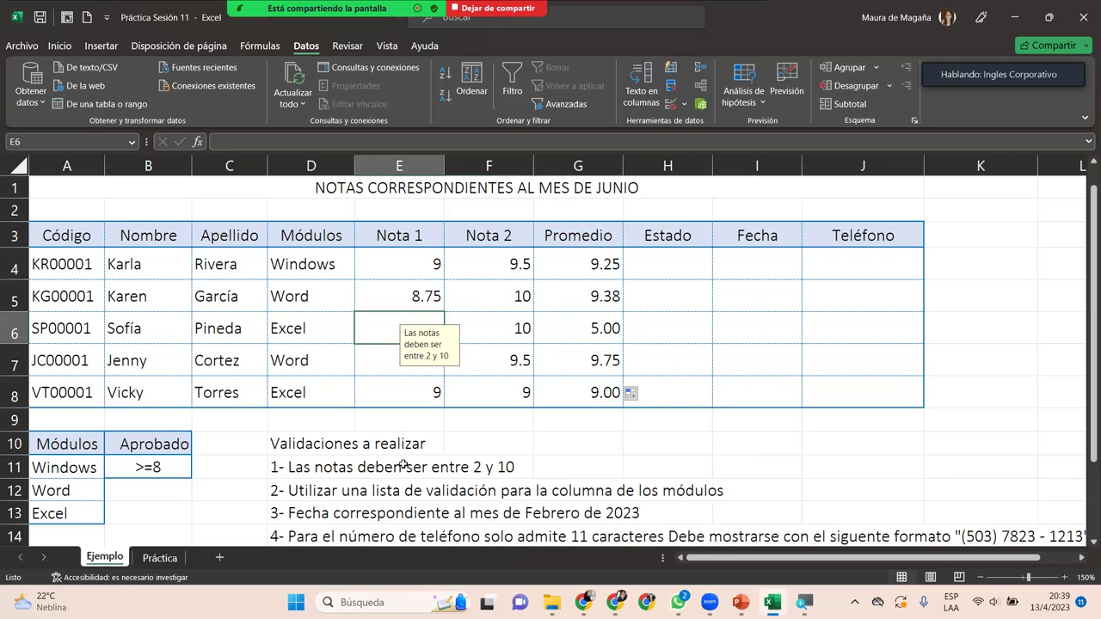
Enter 8 in E6 and check row 6's Promedio rises to 9.00.
type("8")
key("Return")
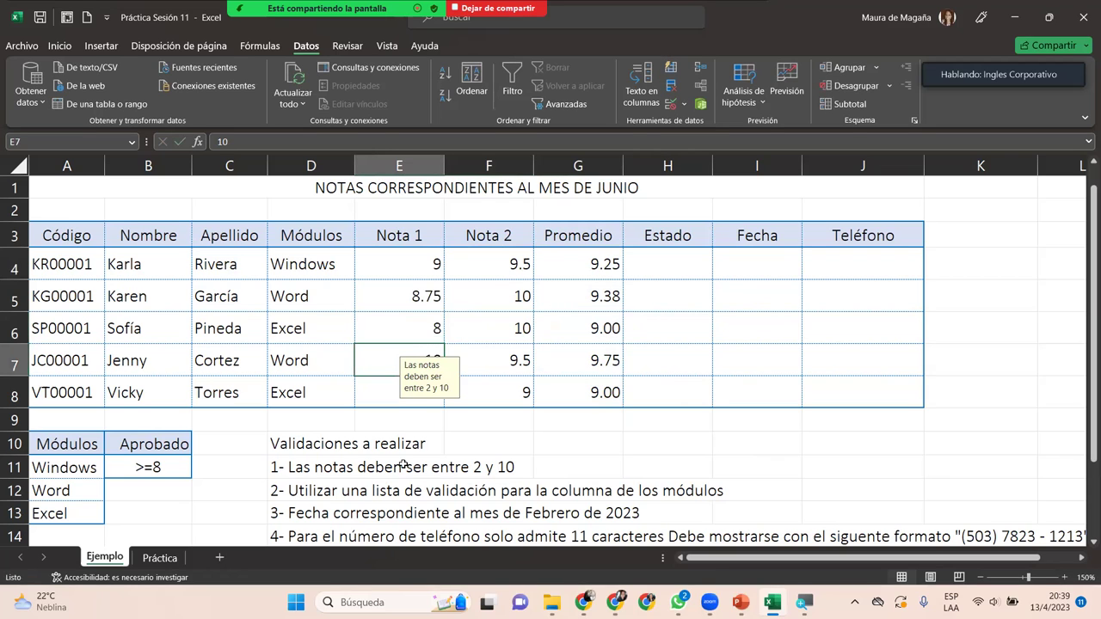
key("Up")
key("Right")
key("Right")
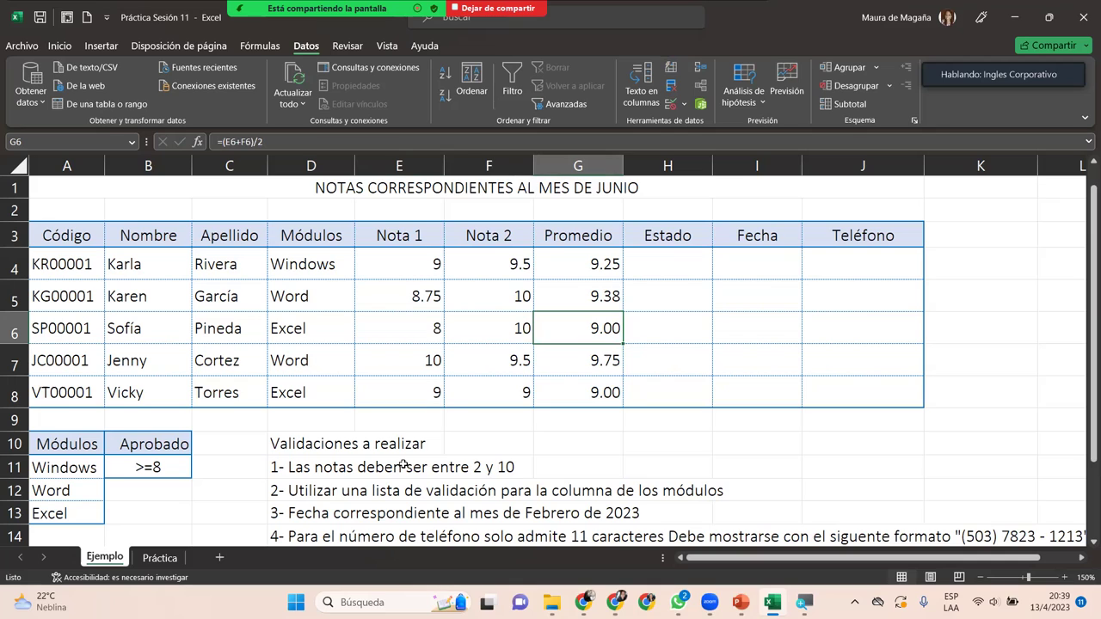
key("Up")
key("Up")
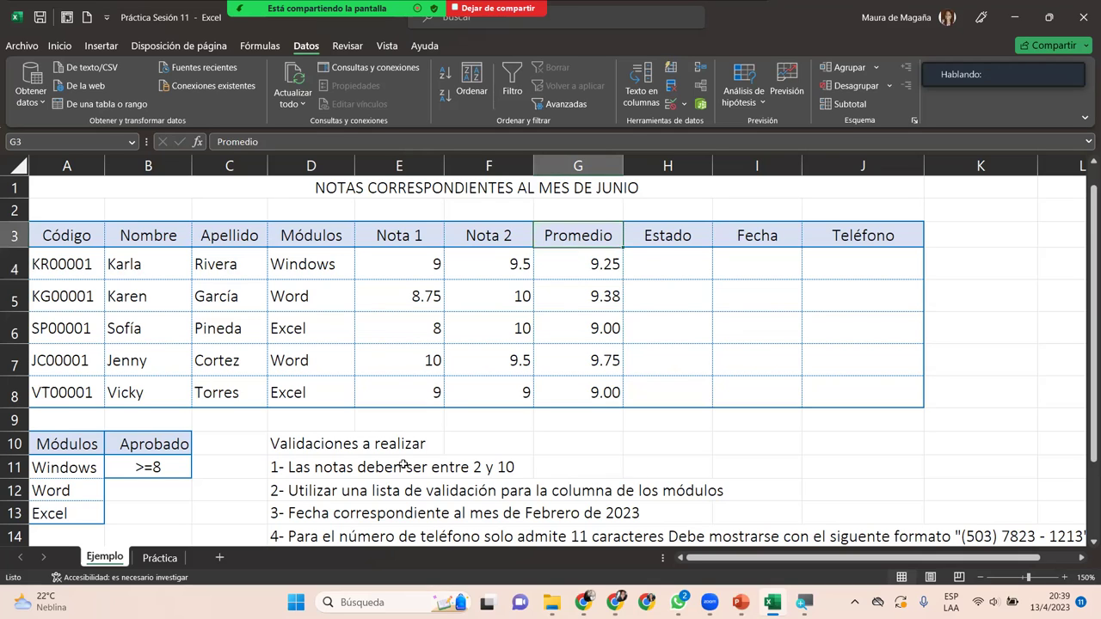
Review row 4's Nota validation messages and the Promedio formulas down the column.
key("Left")
key("Left")
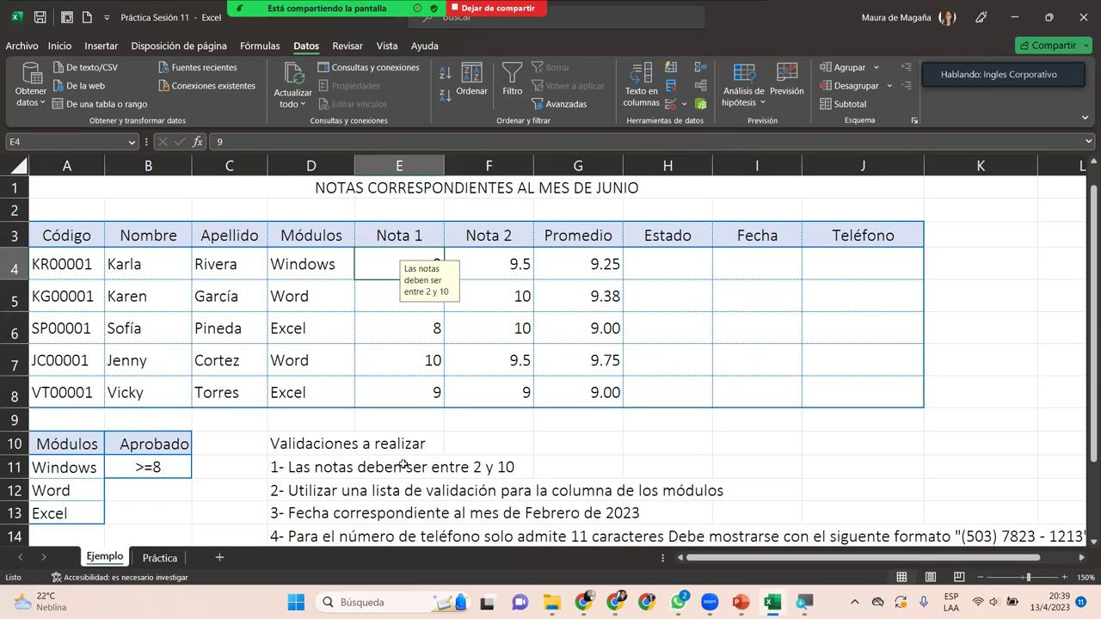
key("Right")
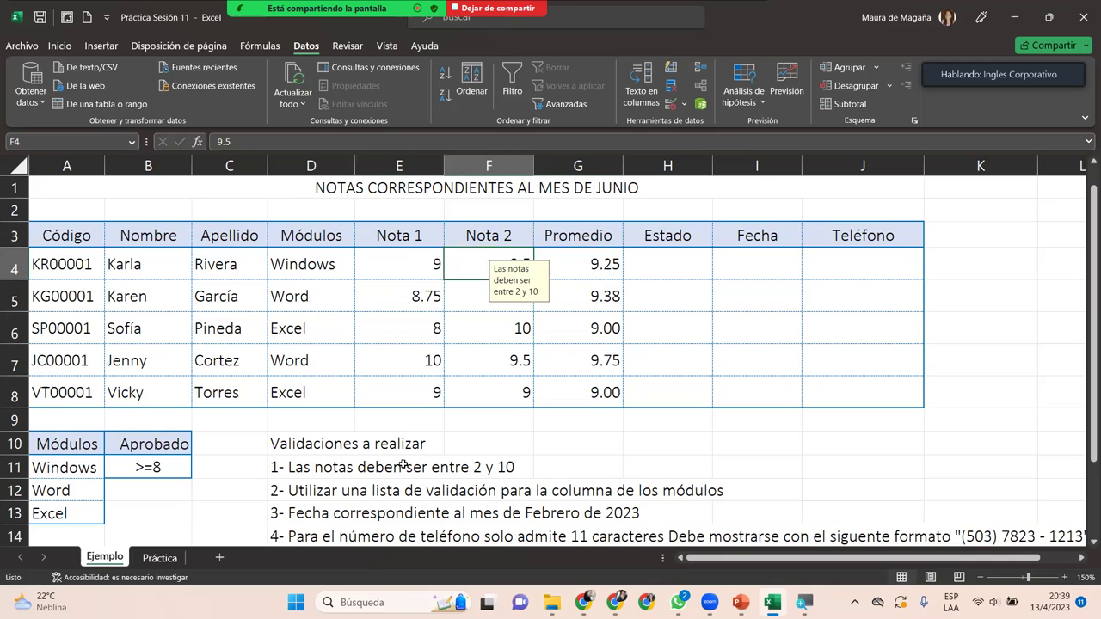
key("Right")
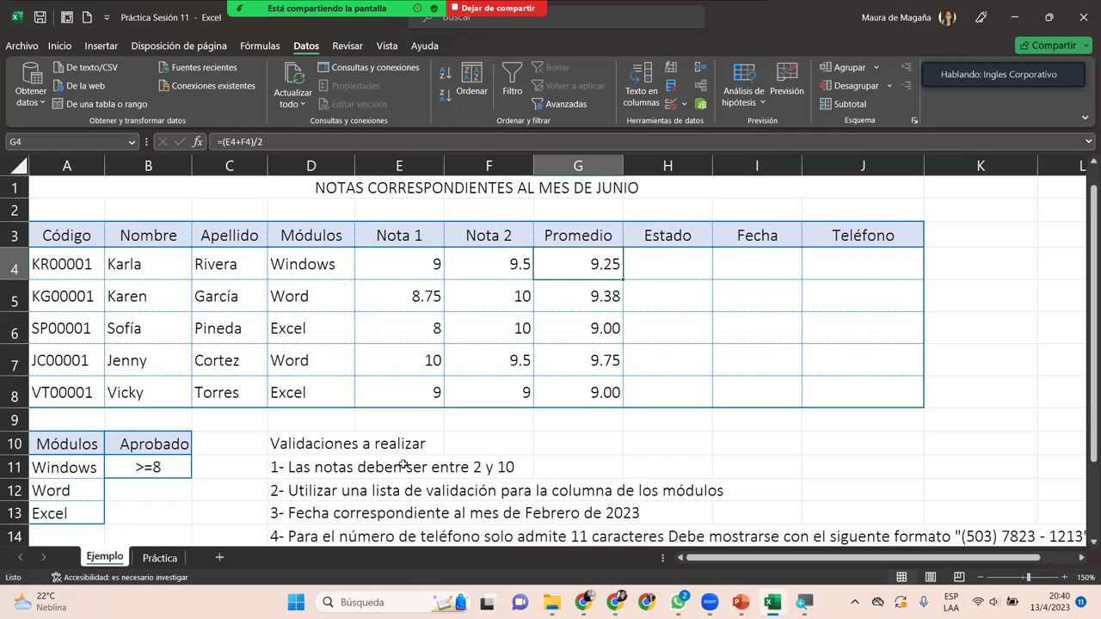
key("Down")
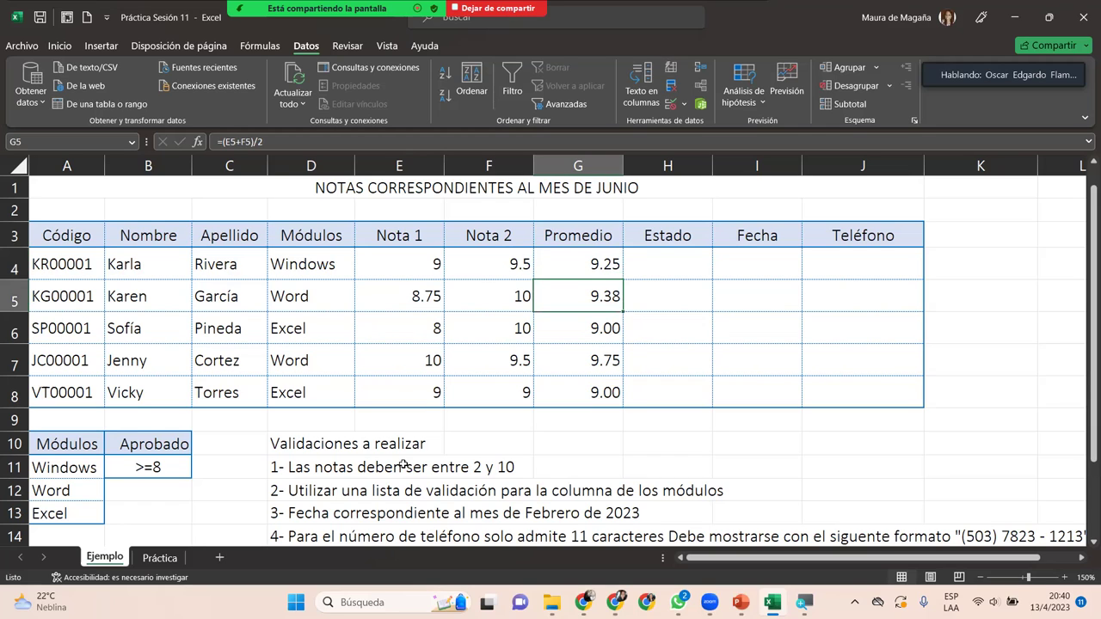
key("Down")
key("Down")
key("Down")
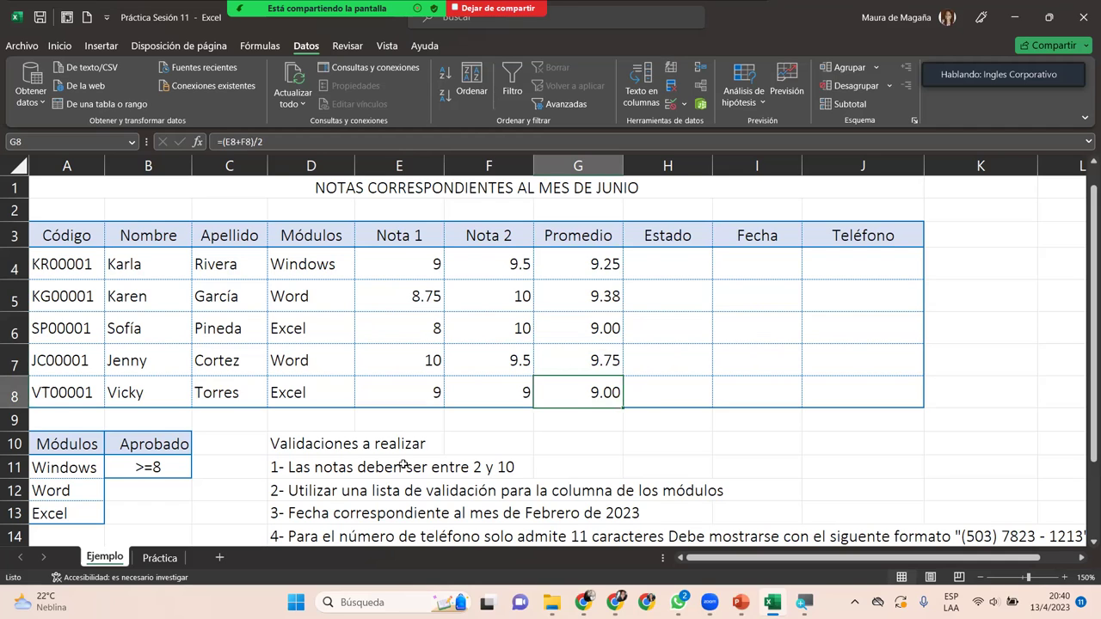
key("Up")
key("Up")
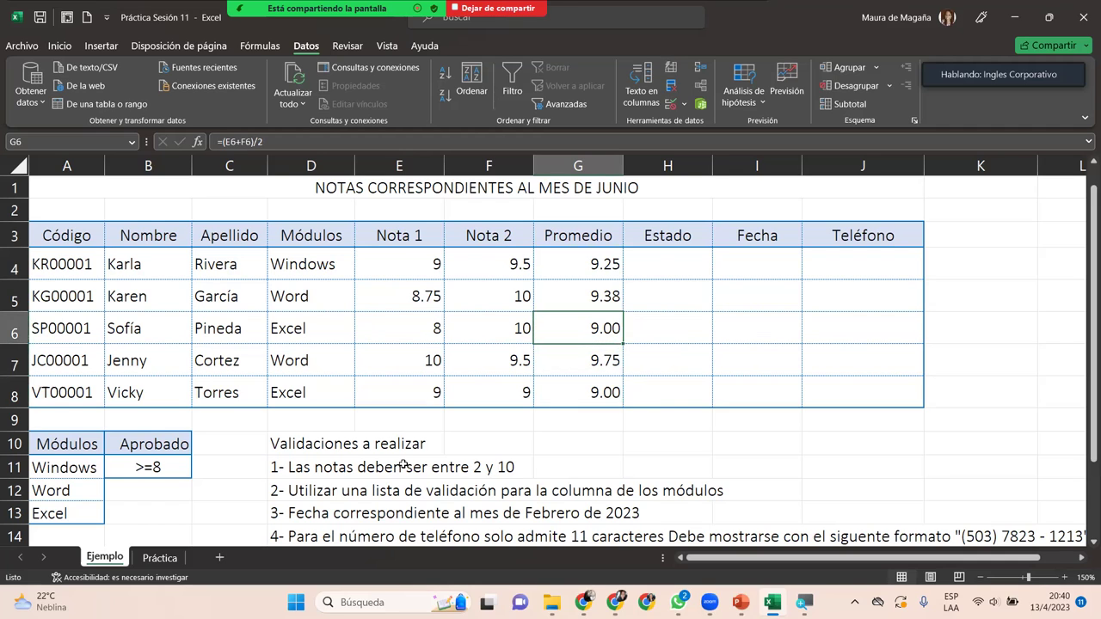
key("Right")
key("Up")
key("Up")
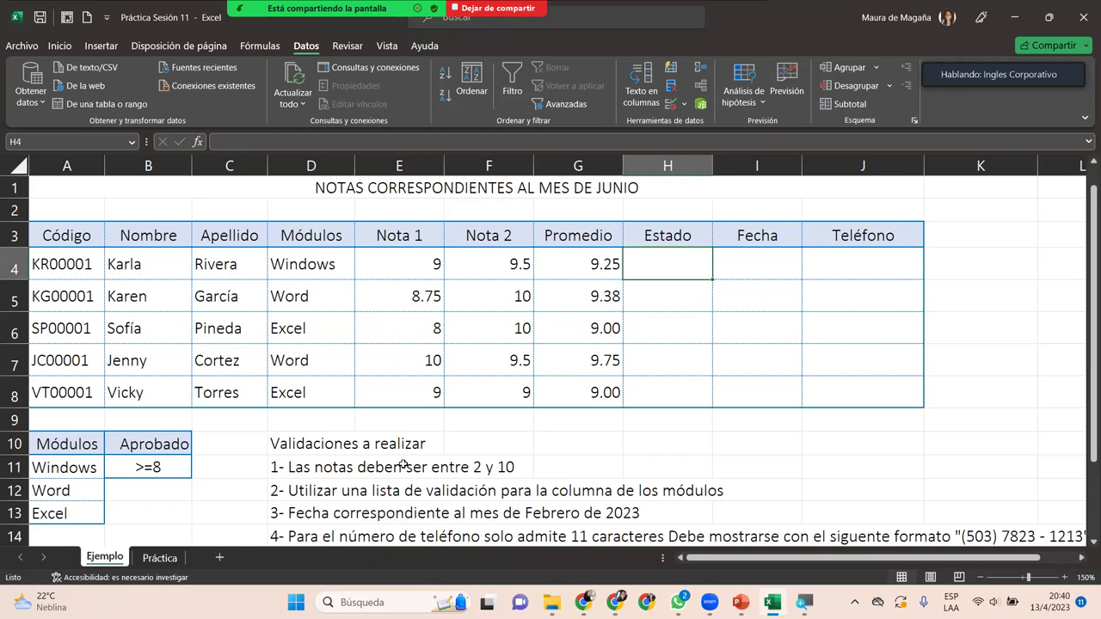
Change E6 from 8 to 4 so row 6's Promedio becomes 7.00.
key("Down")
key("Left")
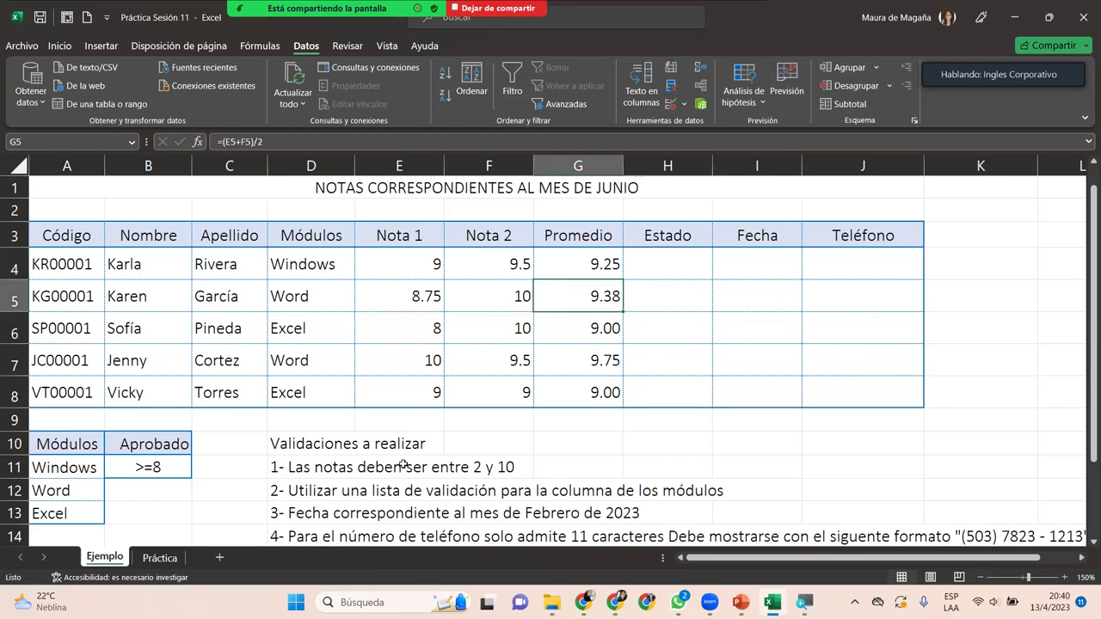
key("Down")
key("Left")
key("Left")
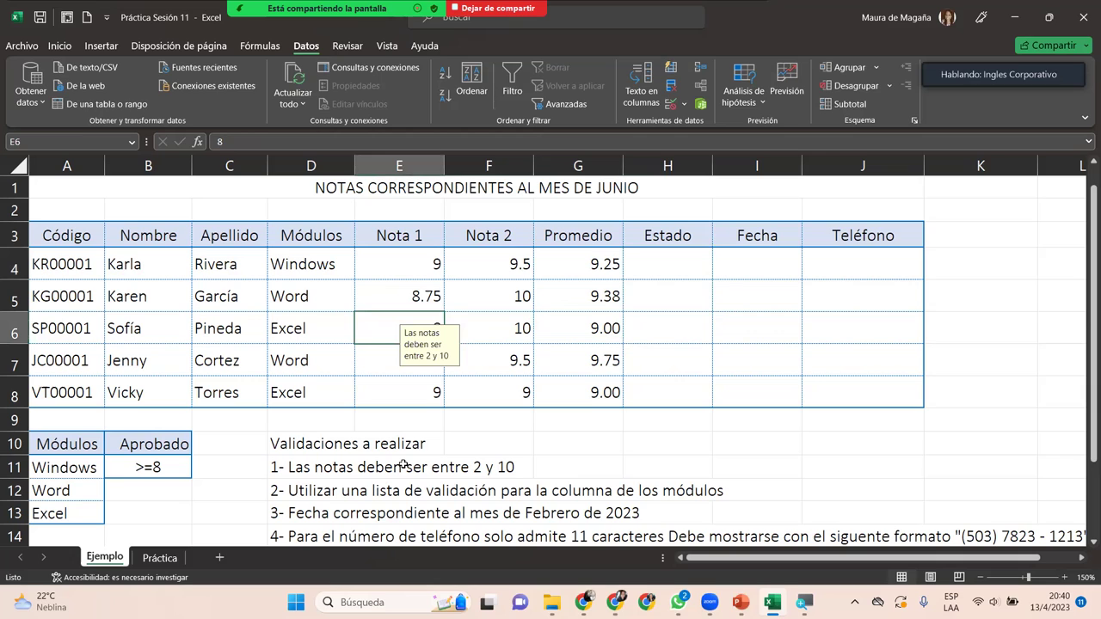
type("4")
key("Return")
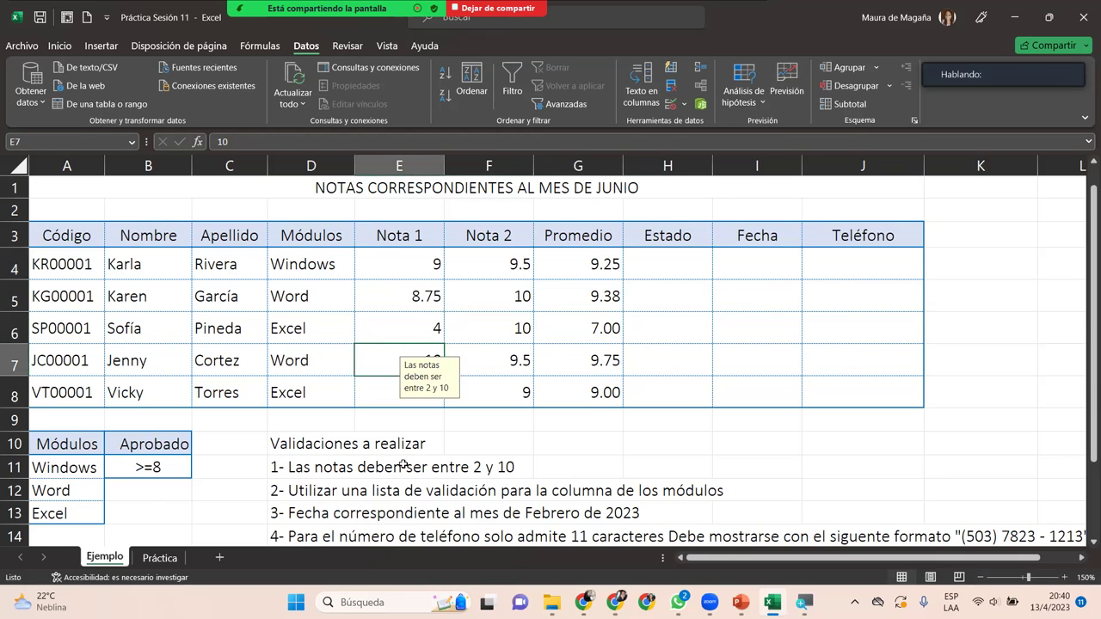
key("Right")
key("Right")
key("Right")
key("Up")
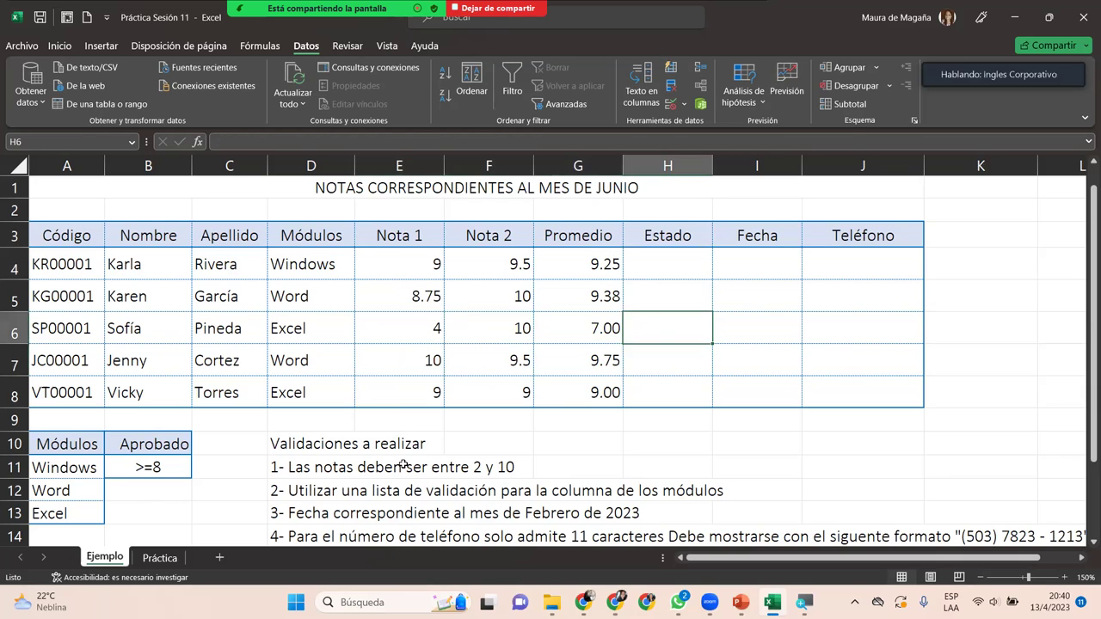
key("Up")
key("Up")
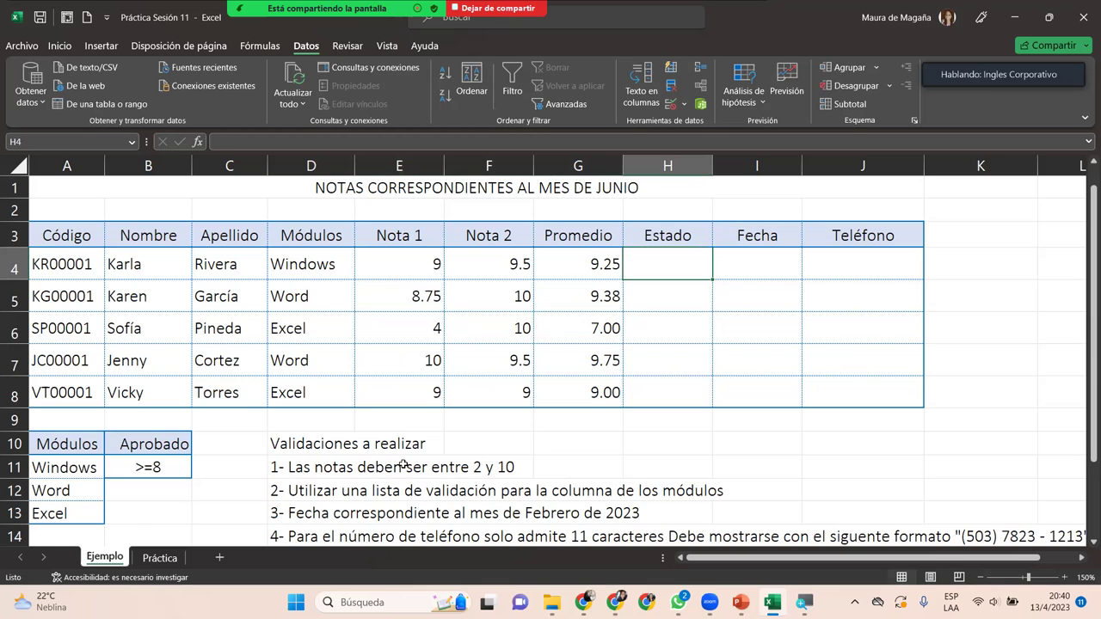
Enter =SI(G4>=8;"Aprobado";"Reprobado") in H4 so row 4 shows Aprobado.
type("=SI(")
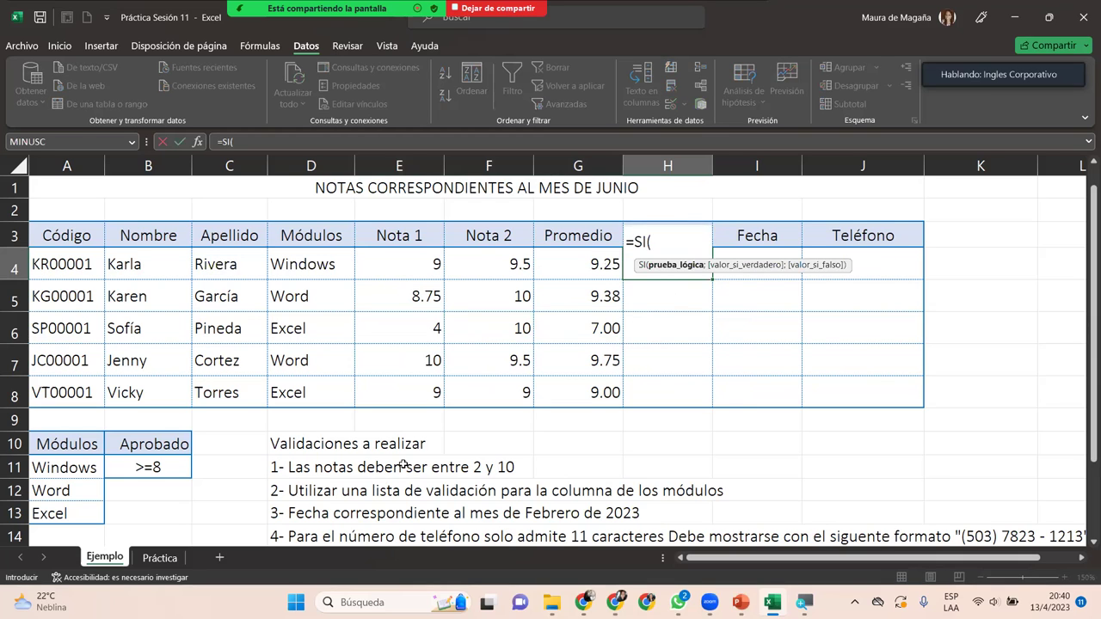
key("Left")
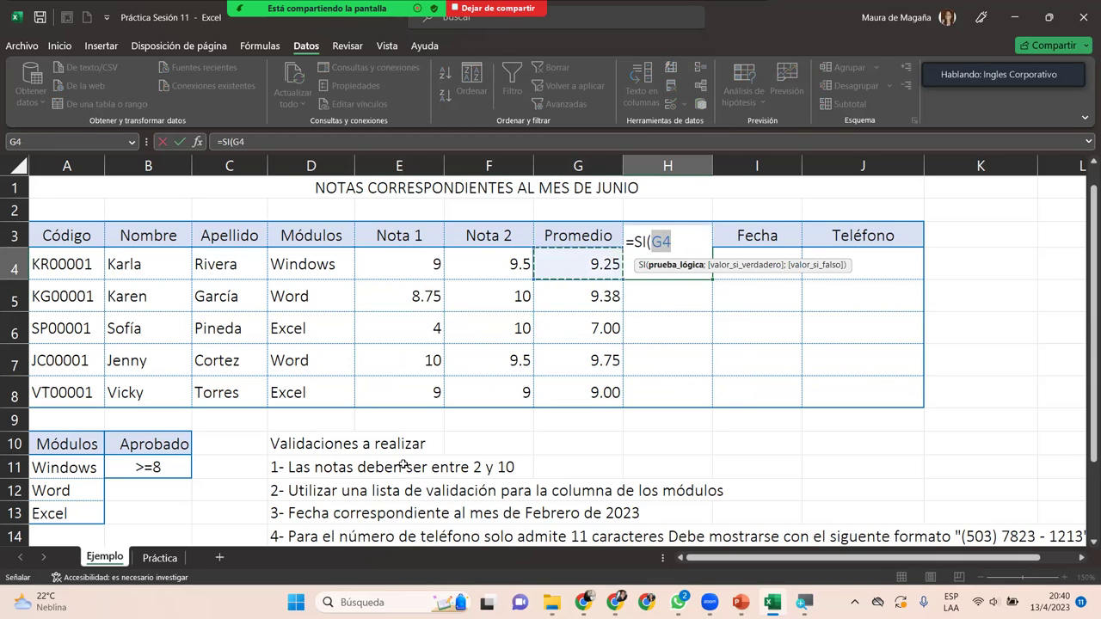
type(">")
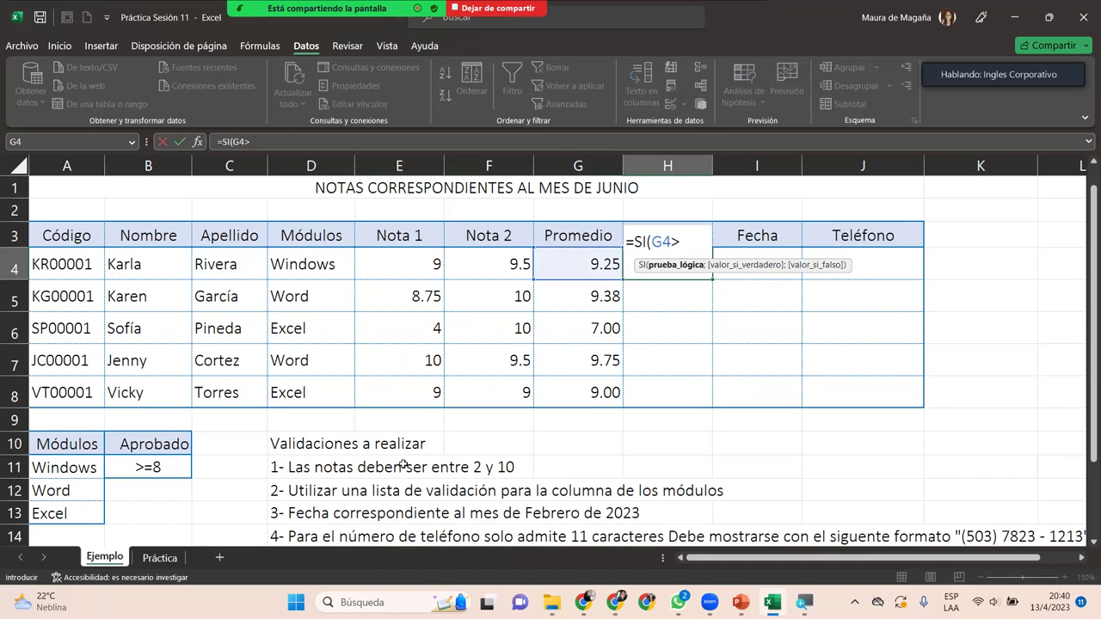
type("=8;\"")
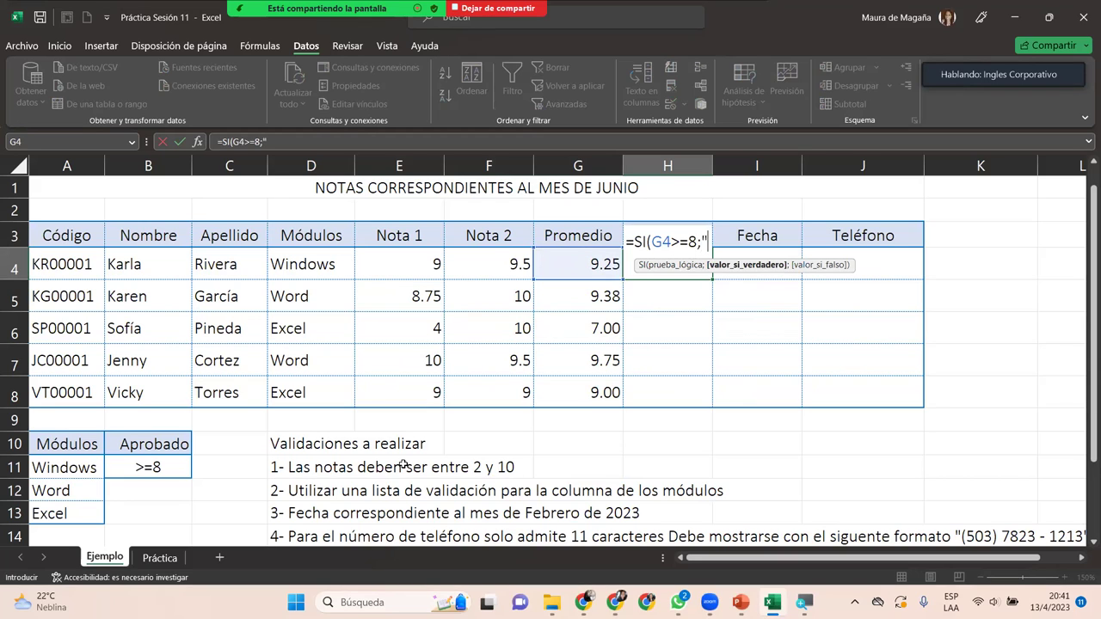
type("Aprobado\"")
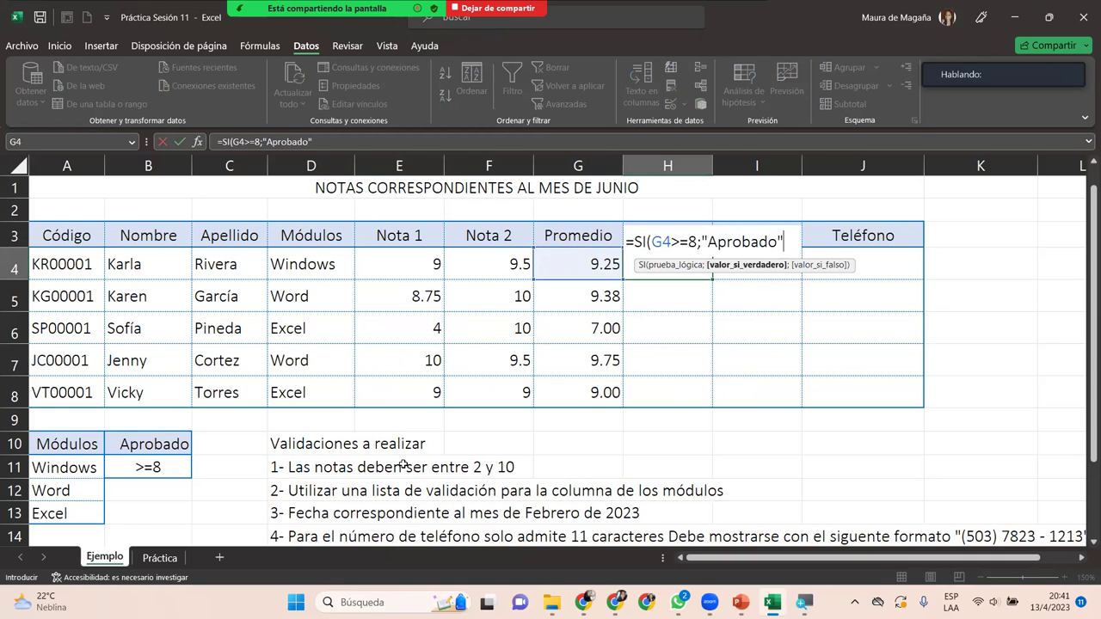
type(";")
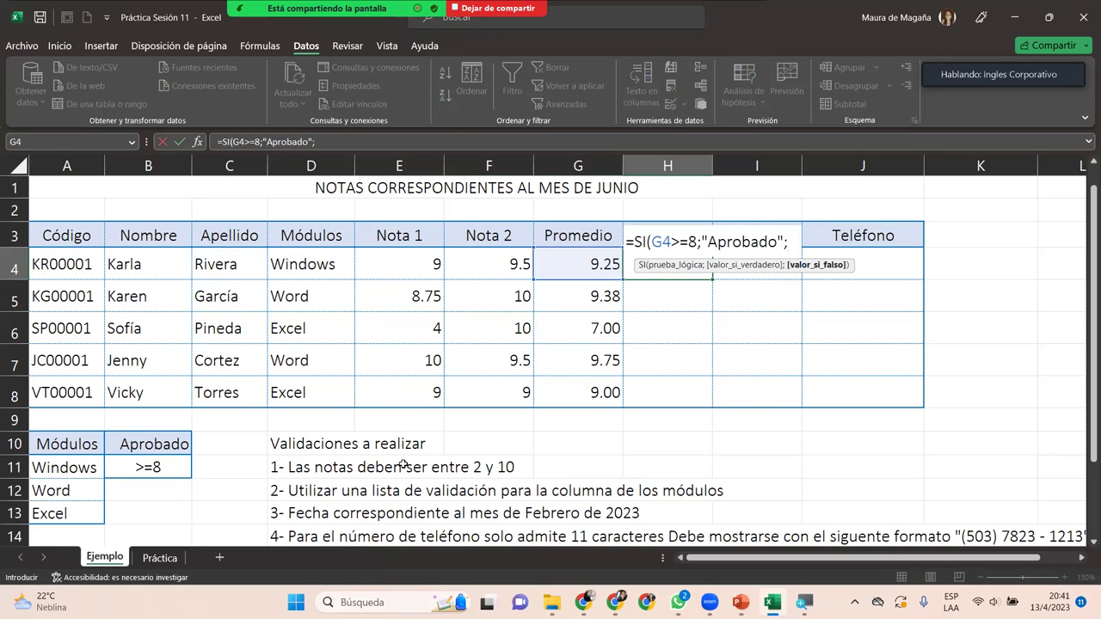
type("\"Re")
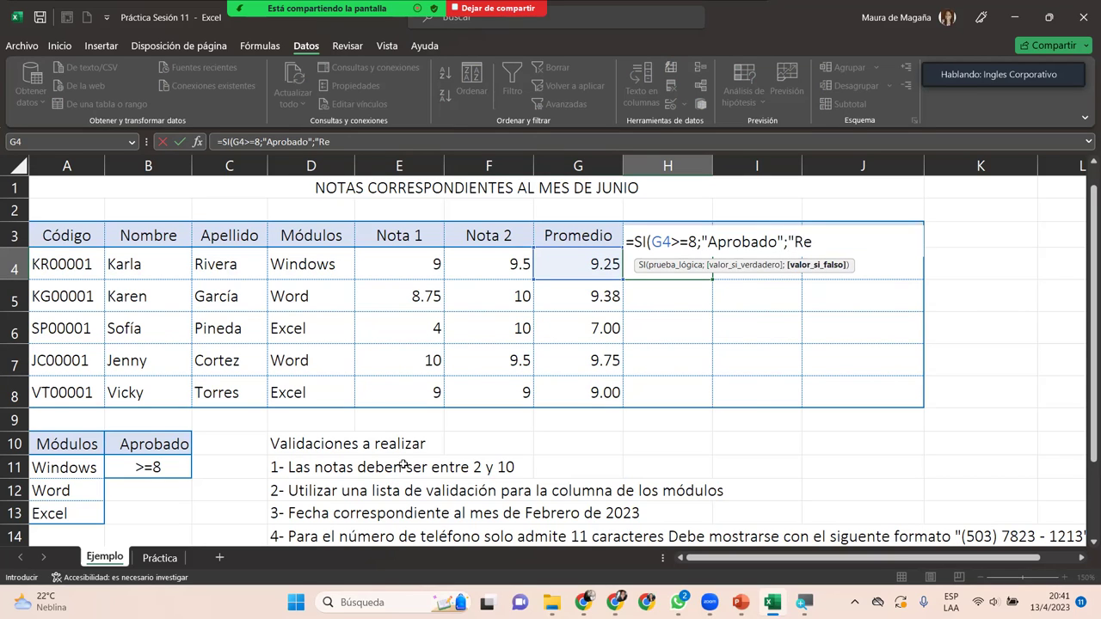
type("probado")
type("\")")
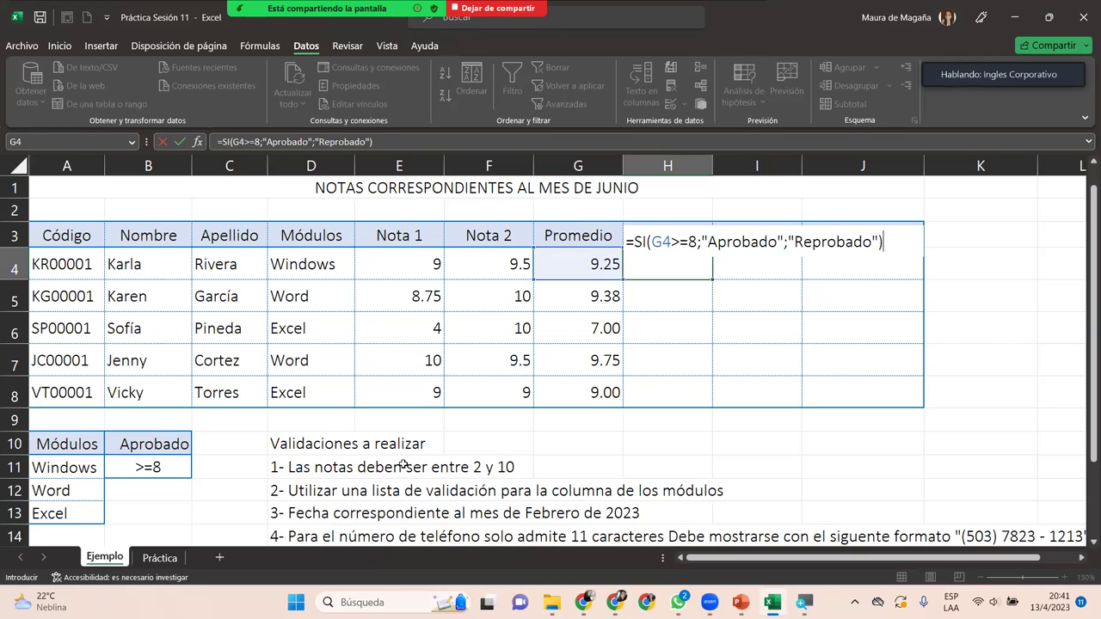
key("Return")
key("Up")
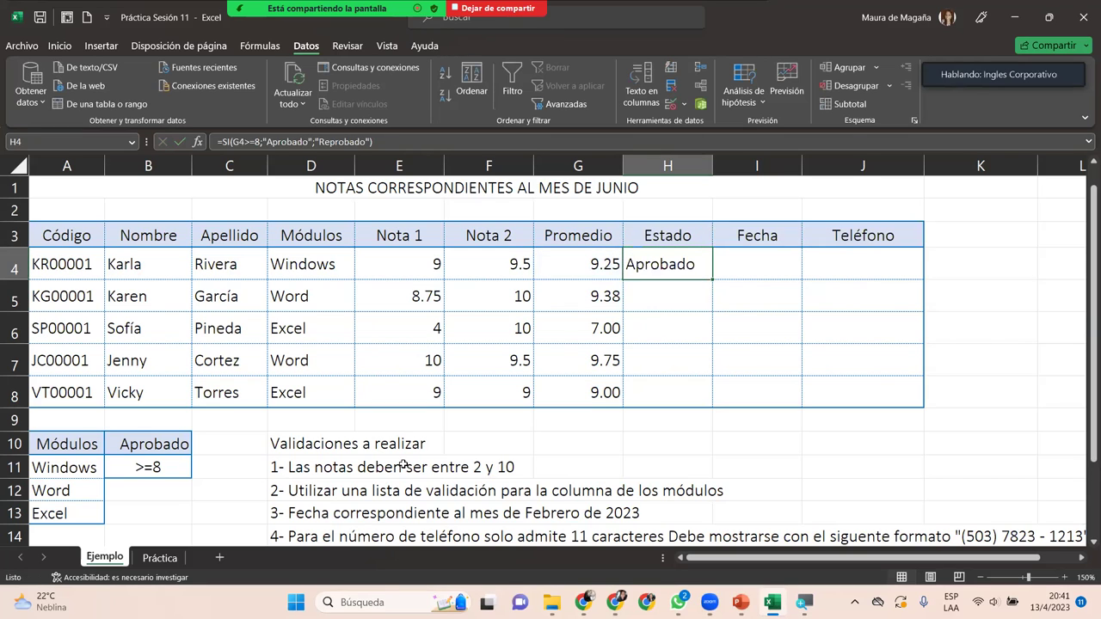
double_click(712, 270)
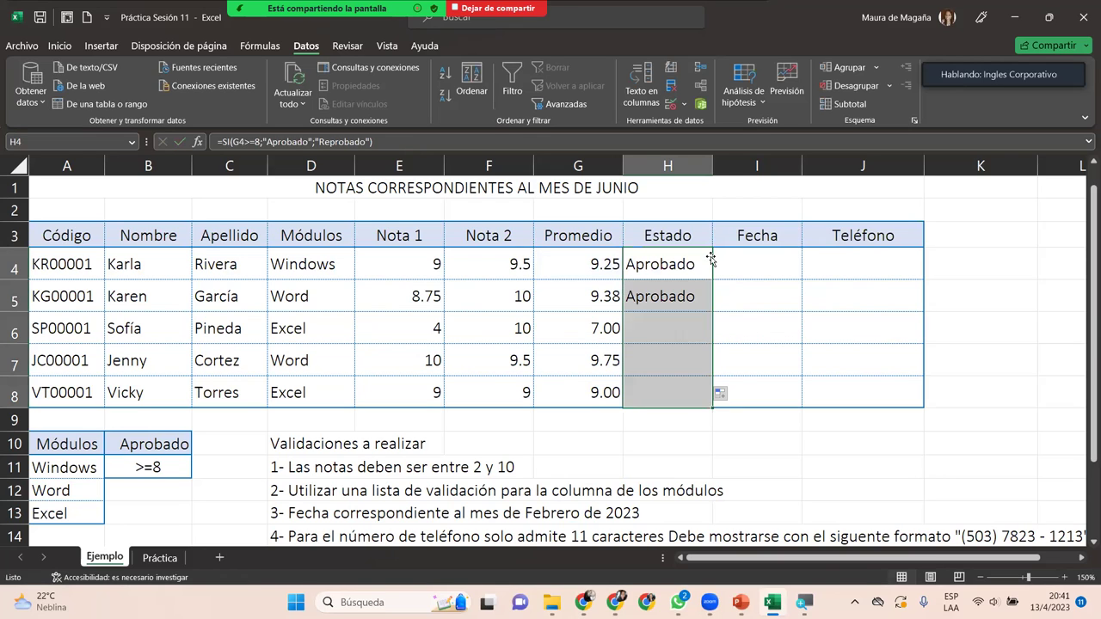
left_click(719, 393)
left_click(749, 443)
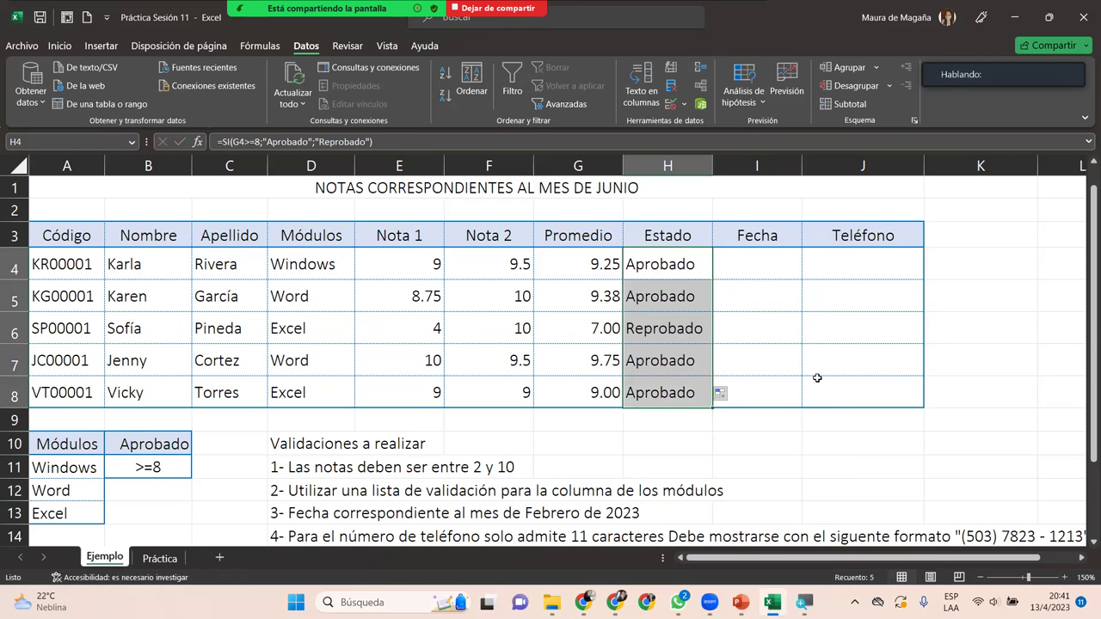
left_click(817, 381)
left_click(785, 346)
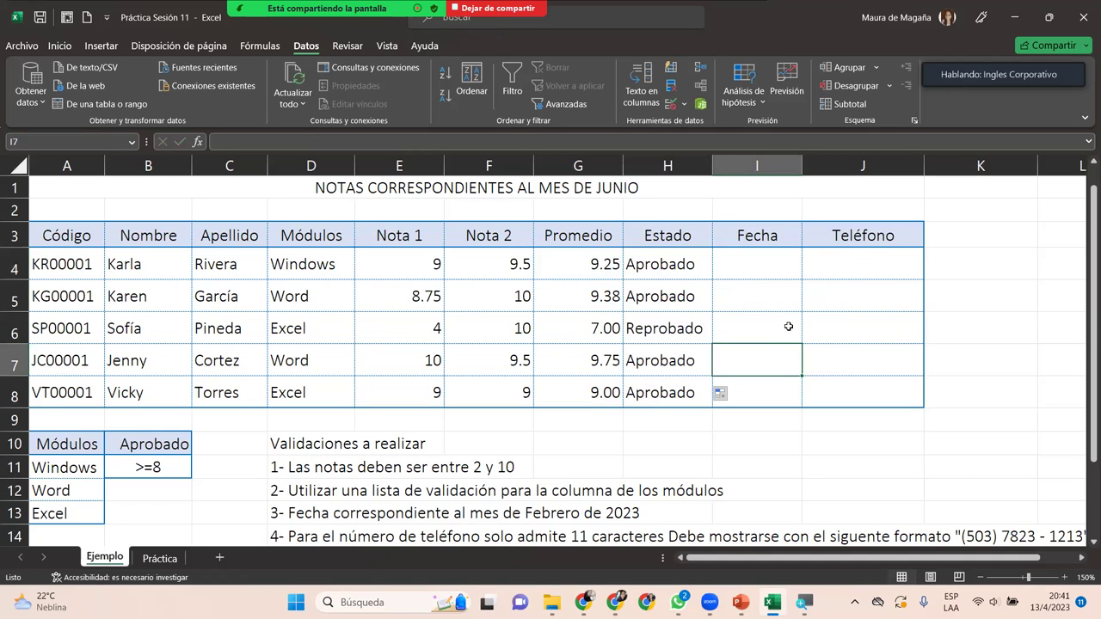
key("Up")
key("Up")
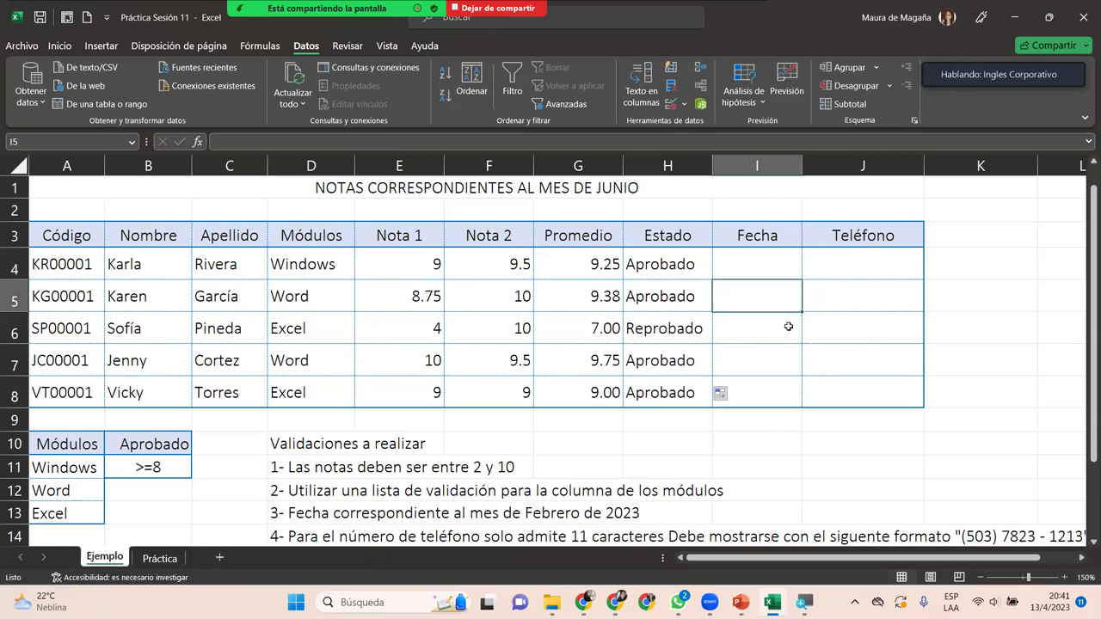
key("Up")
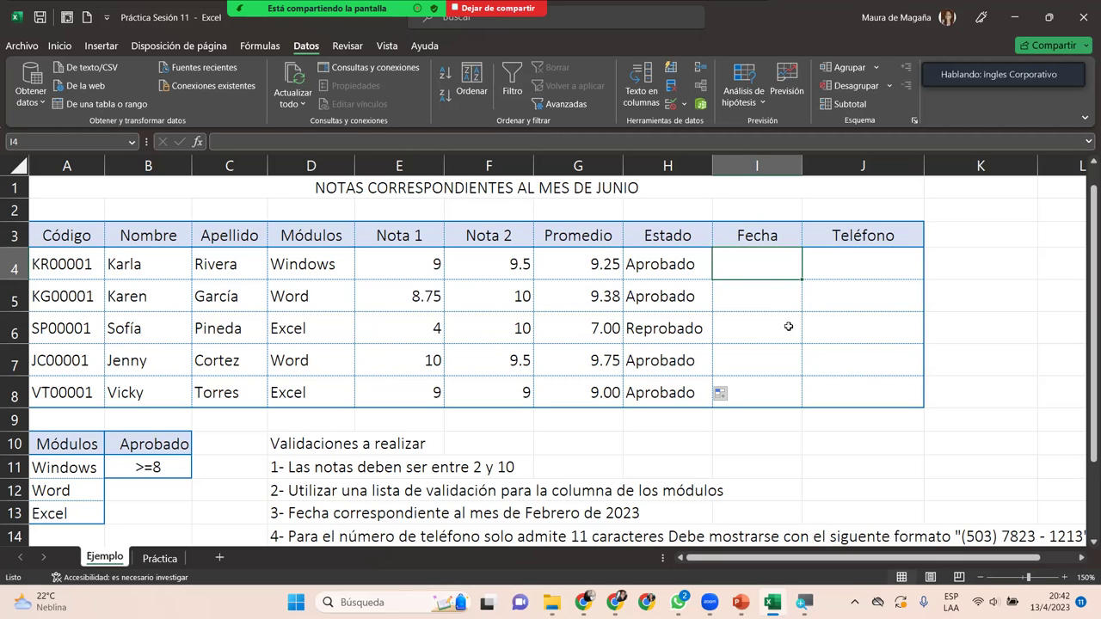
left_click(680, 261)
key("Down")
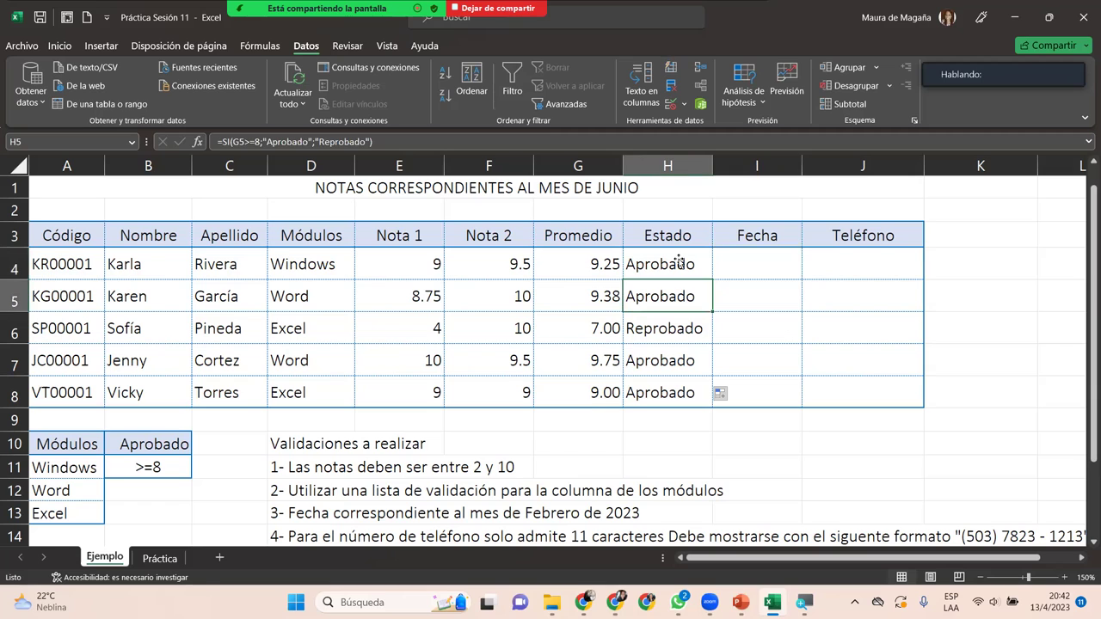
left_click(679, 261)
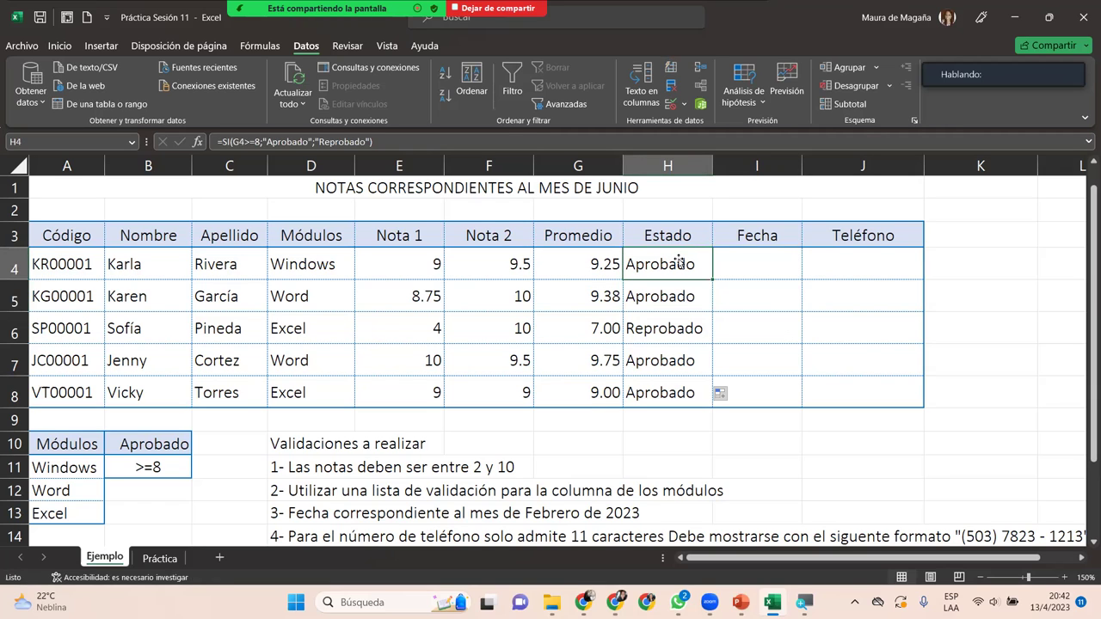
key("F2")
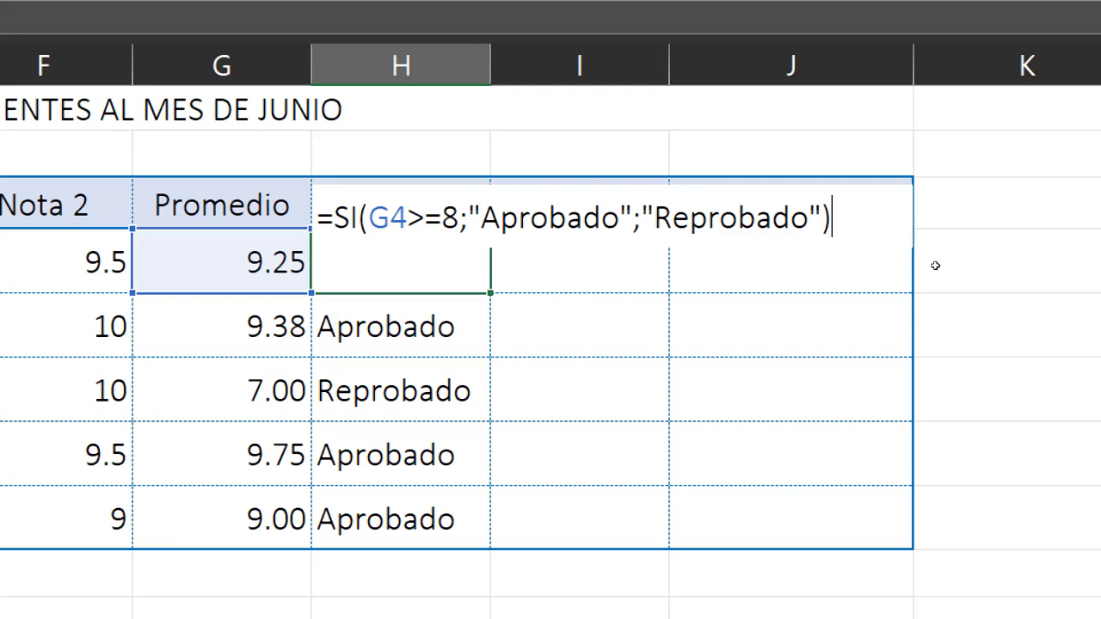
Confirm H4's formula and select the Fecha range I4:I8.
key("Return")
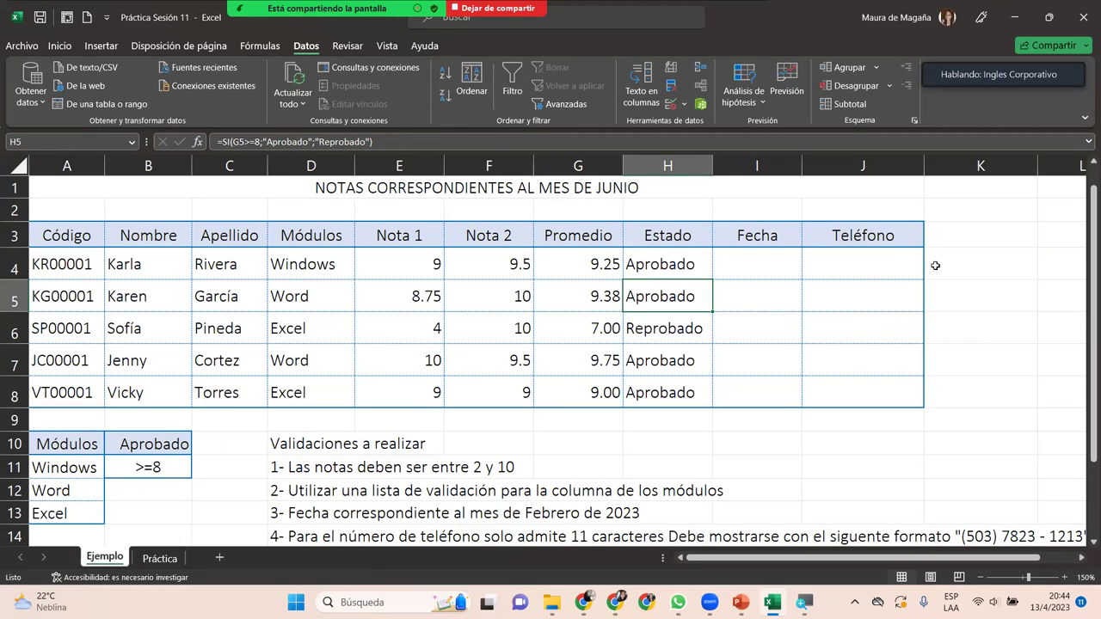
key("Up")
key("Right")
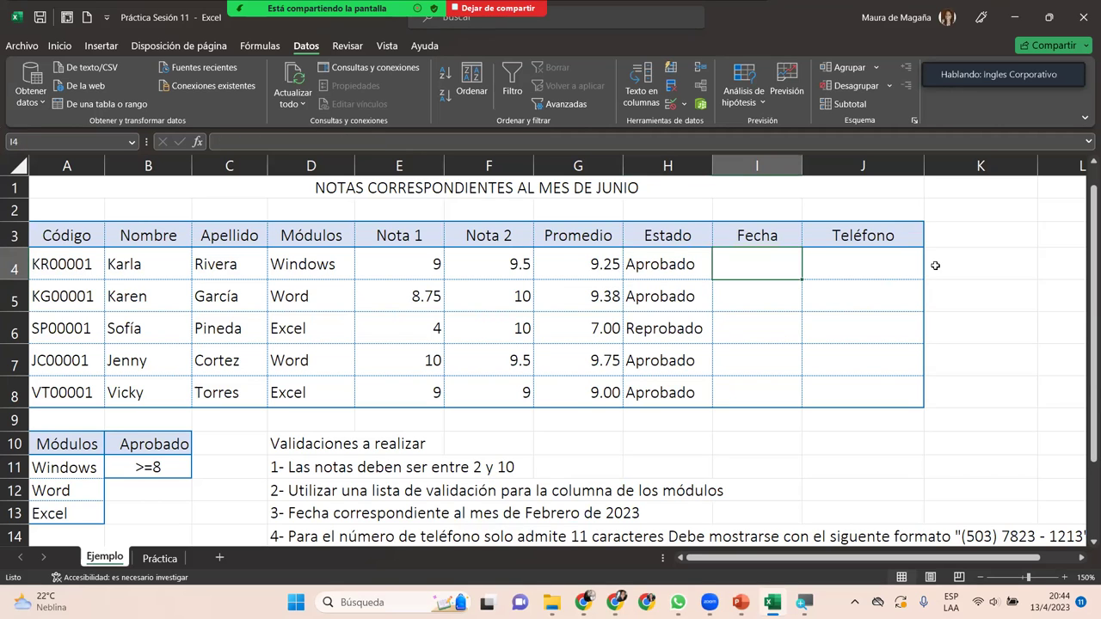
key("shift+Down")
key("shift+Down")
key("shift+Down")
key("shift+Down")
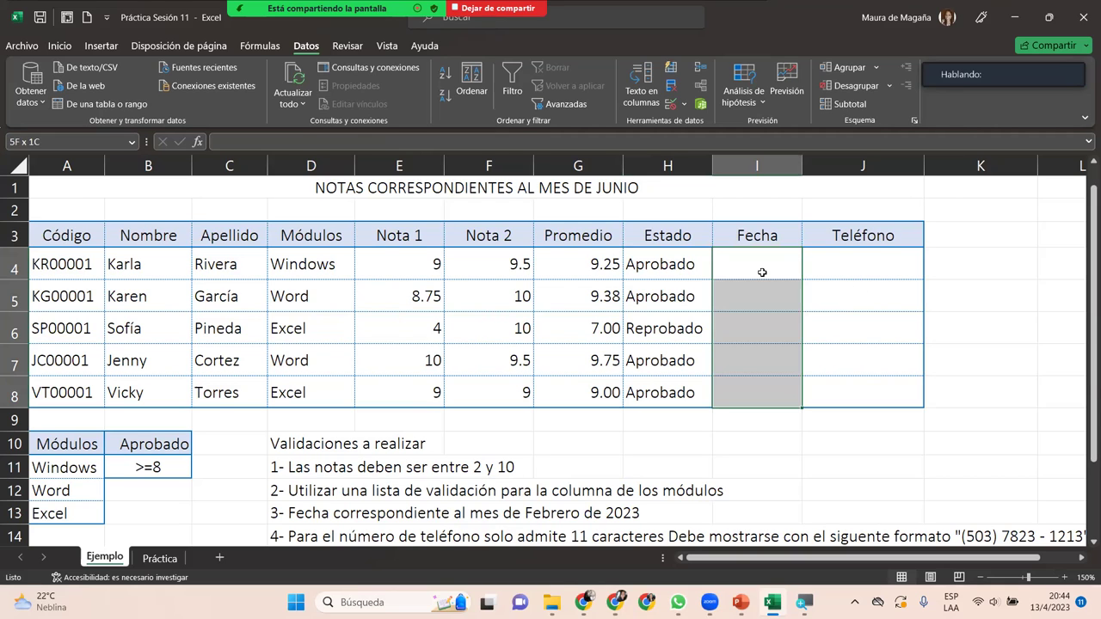
Open Data Validation for I4:I8 and set Permitir to Fecha.
left_click(670, 105)
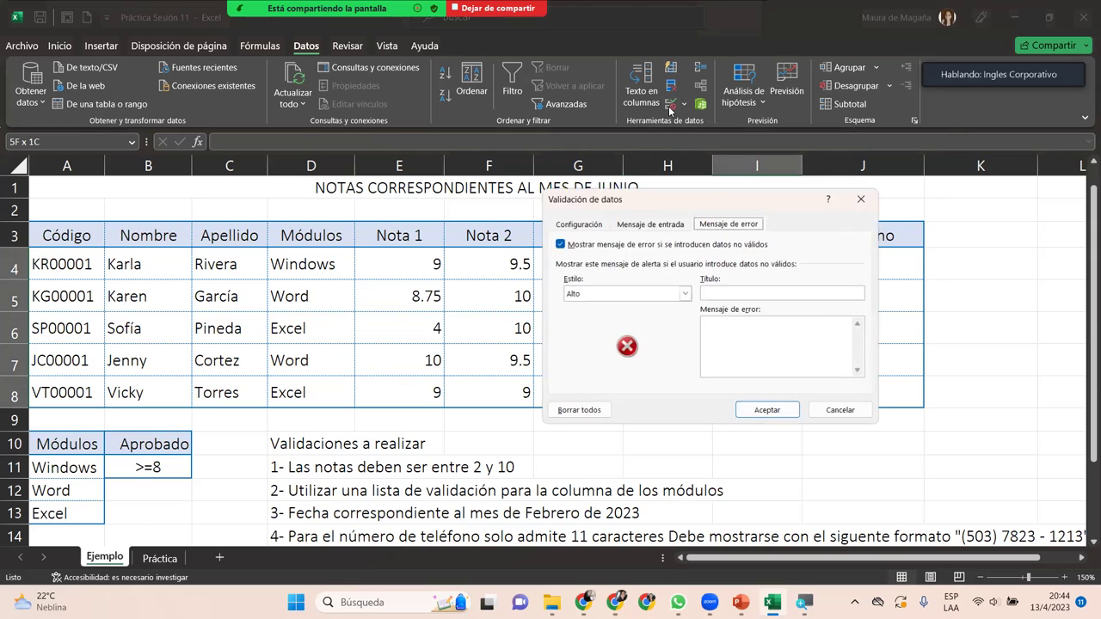
left_click(591, 227)
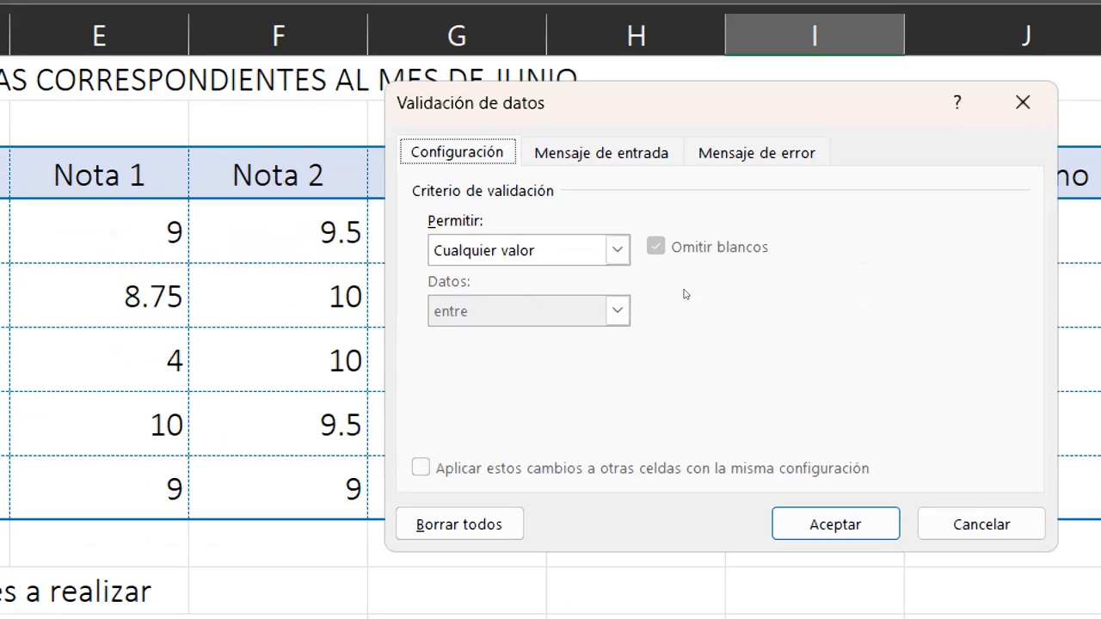
key("Tab")
key("alt+Down")
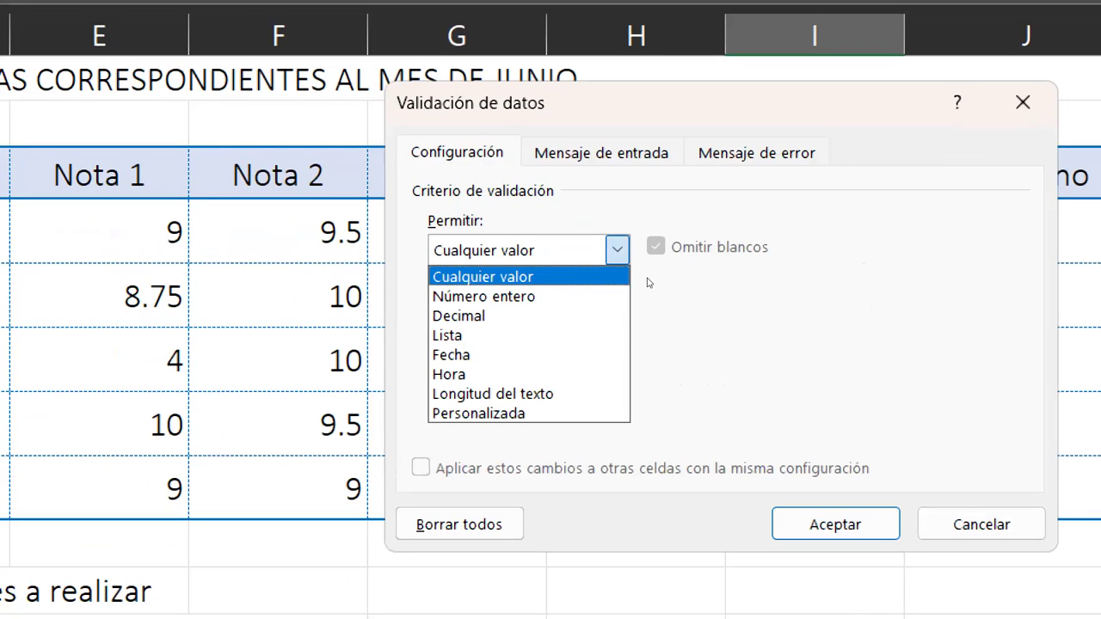
key("Down")
key("Down")
key("Down")
key("Return")
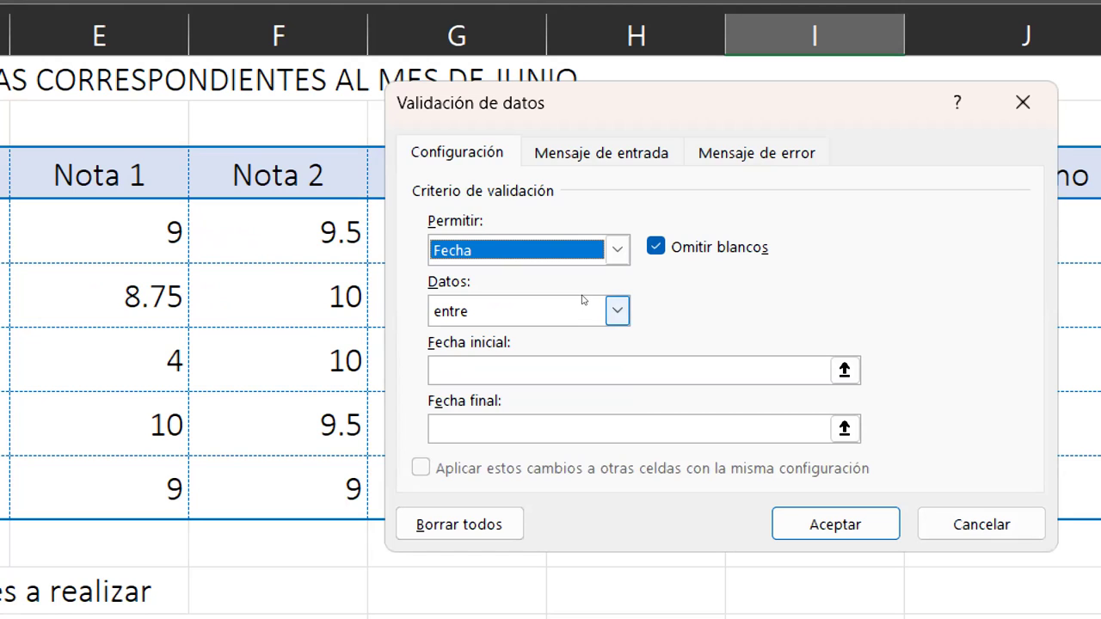
key("alt+d")
key("alt+Down")
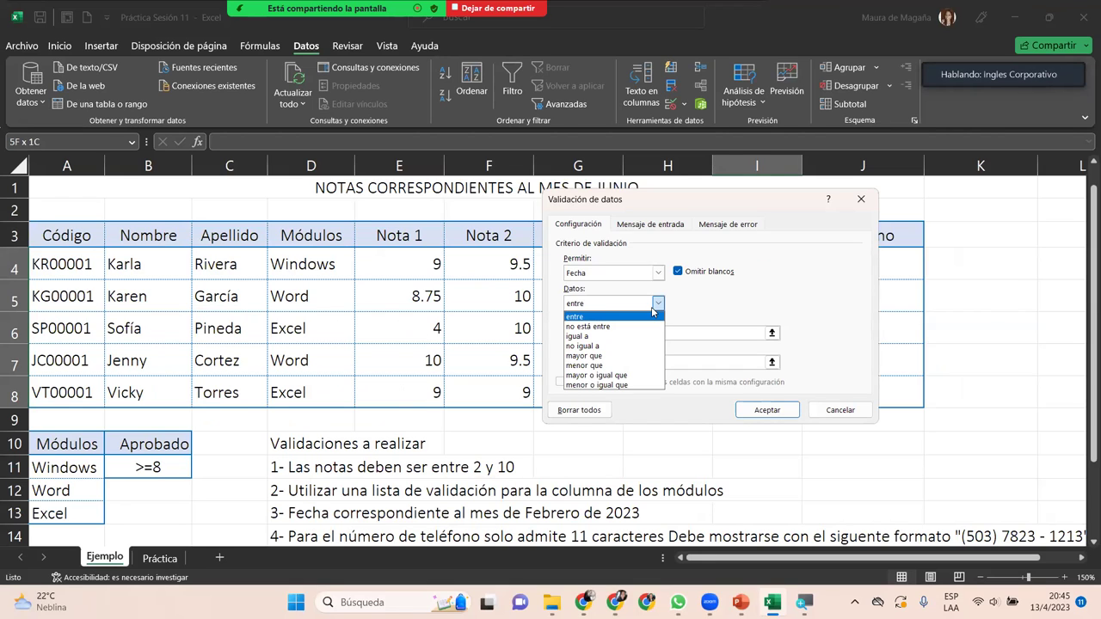
Set the date rule to entre, from 01/02/2023 to 28/02/2023.
left_click(653, 309)
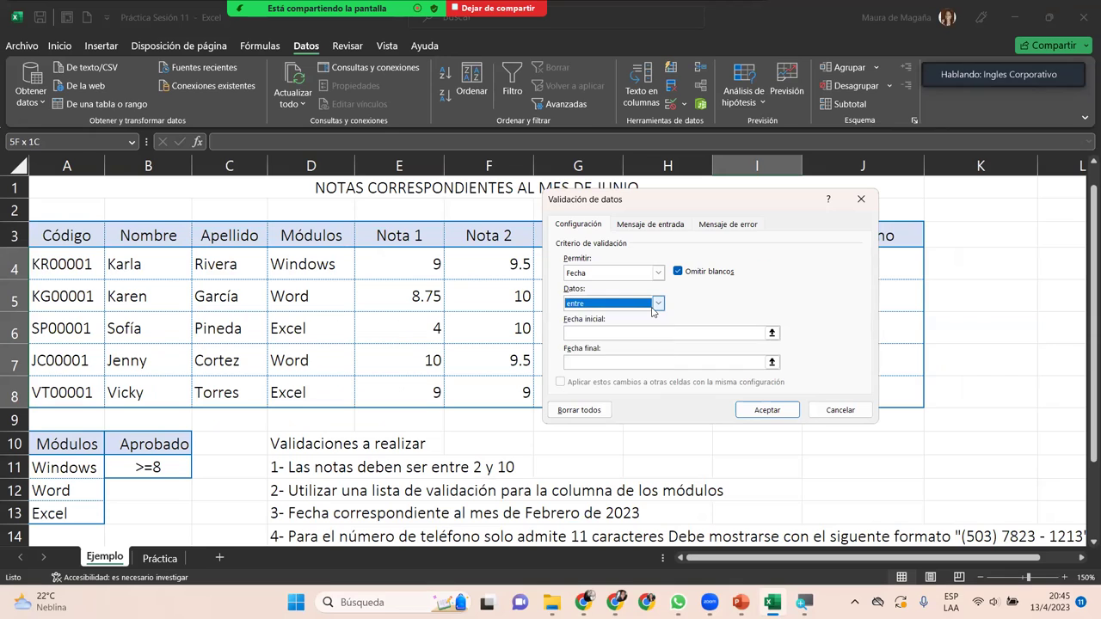
left_click(633, 332)
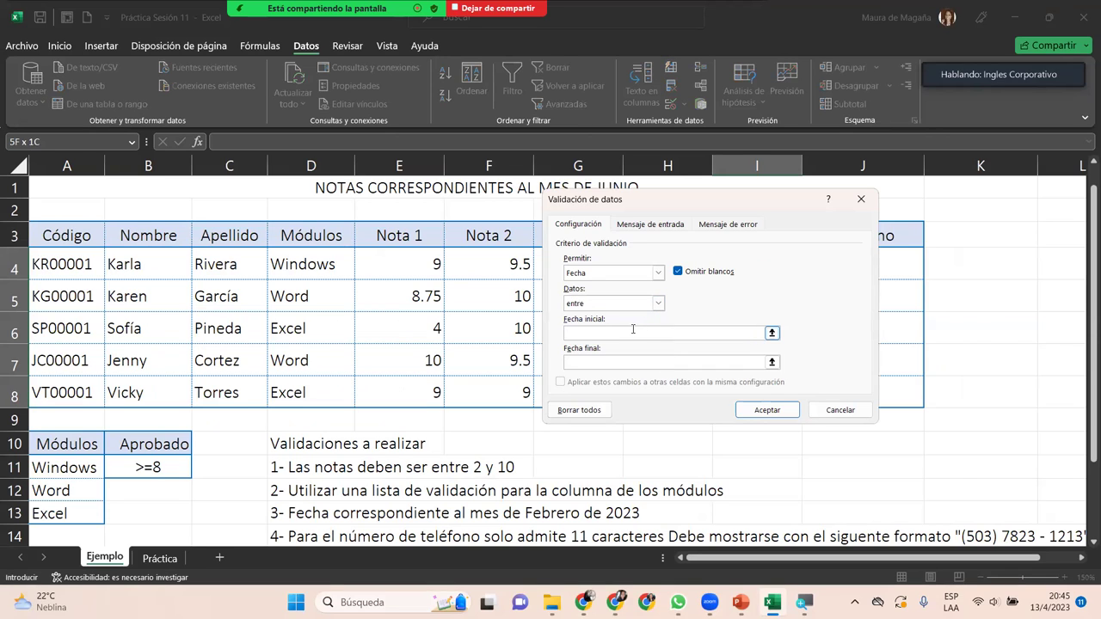
type("01/")
type("02/2023")
left_click(623, 363)
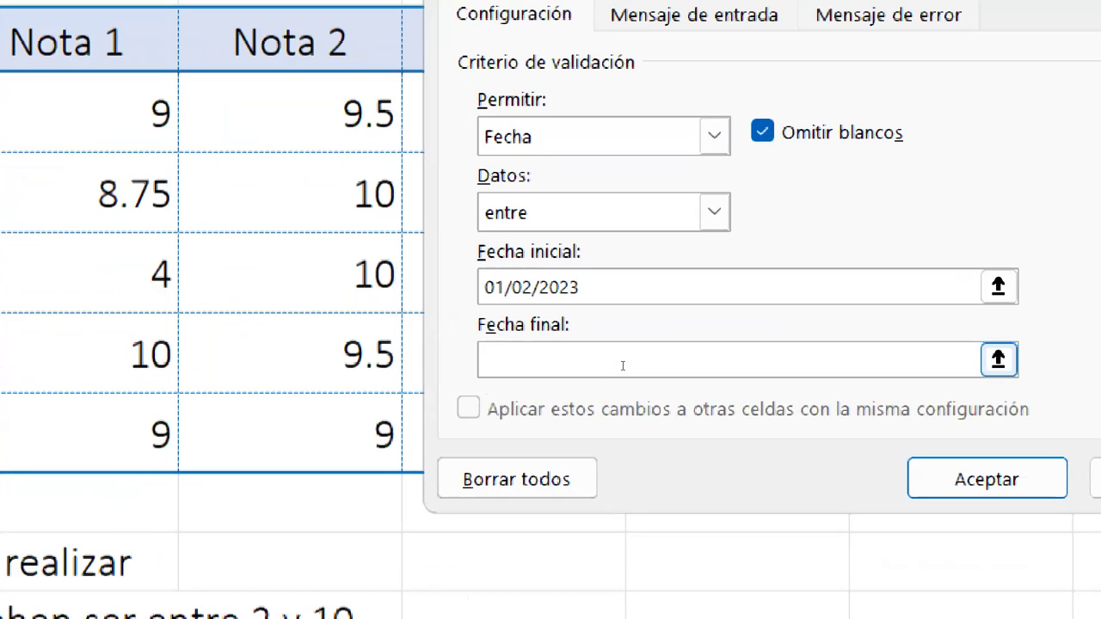
type("28")
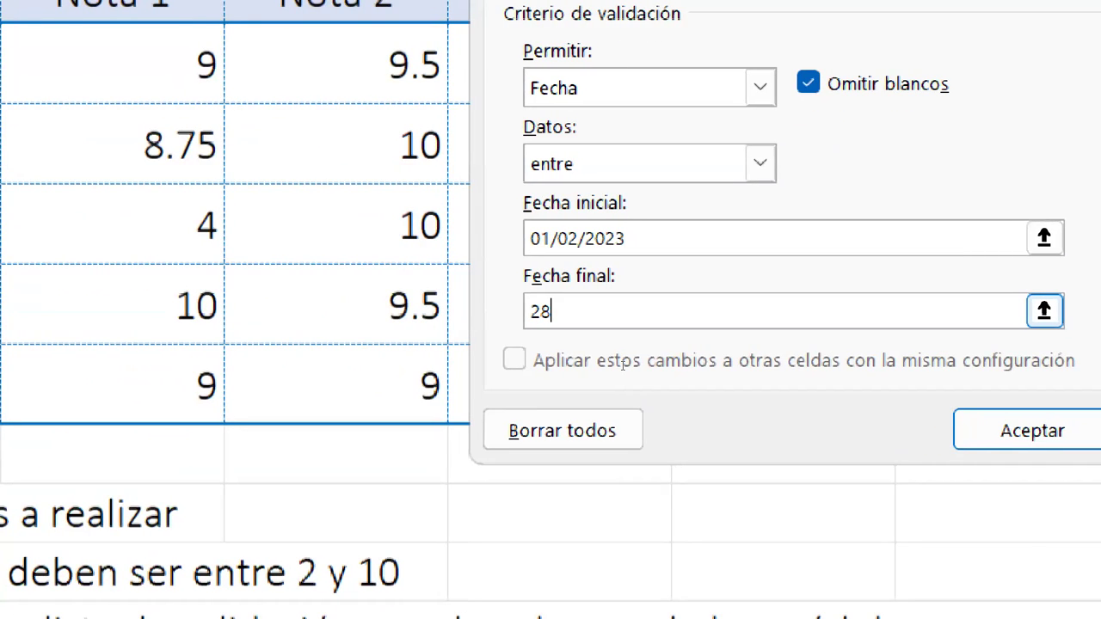
type("/02/2023")
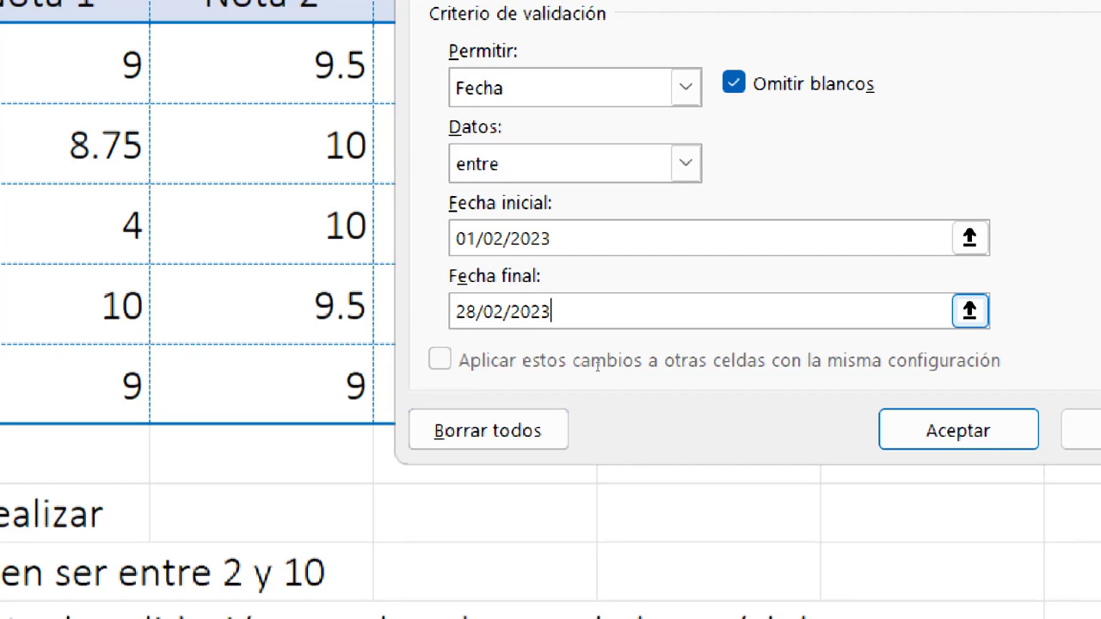
Try 29/02/2023 as the end date, dismiss the warning, and restore 28/02/2023.
key("Left")
key("Left")
key("Left")
key("BackSpace")
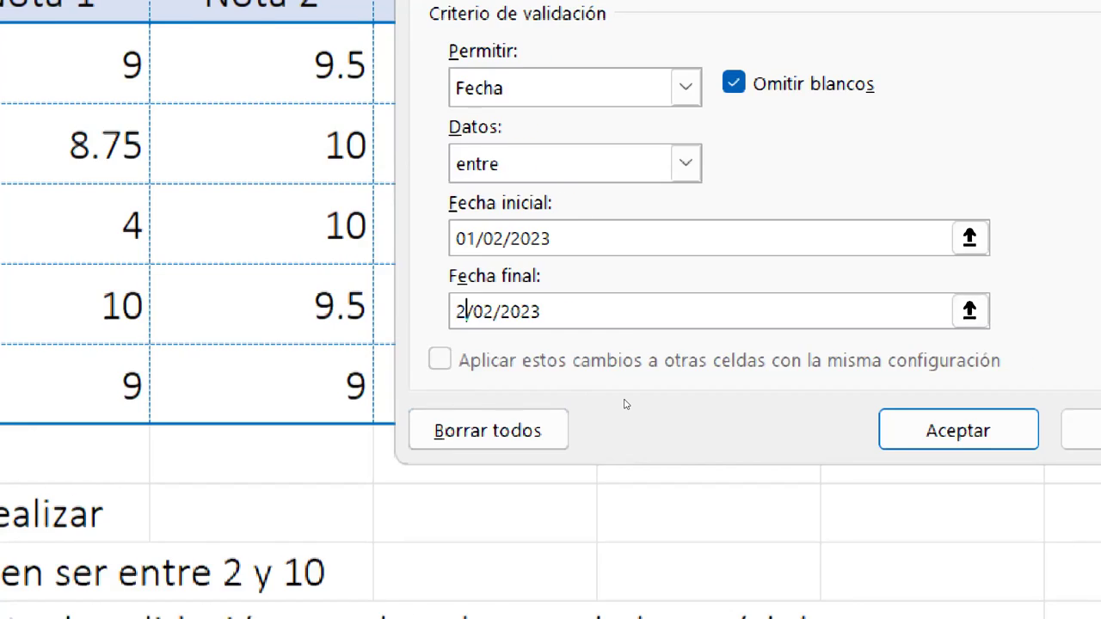
type("9")
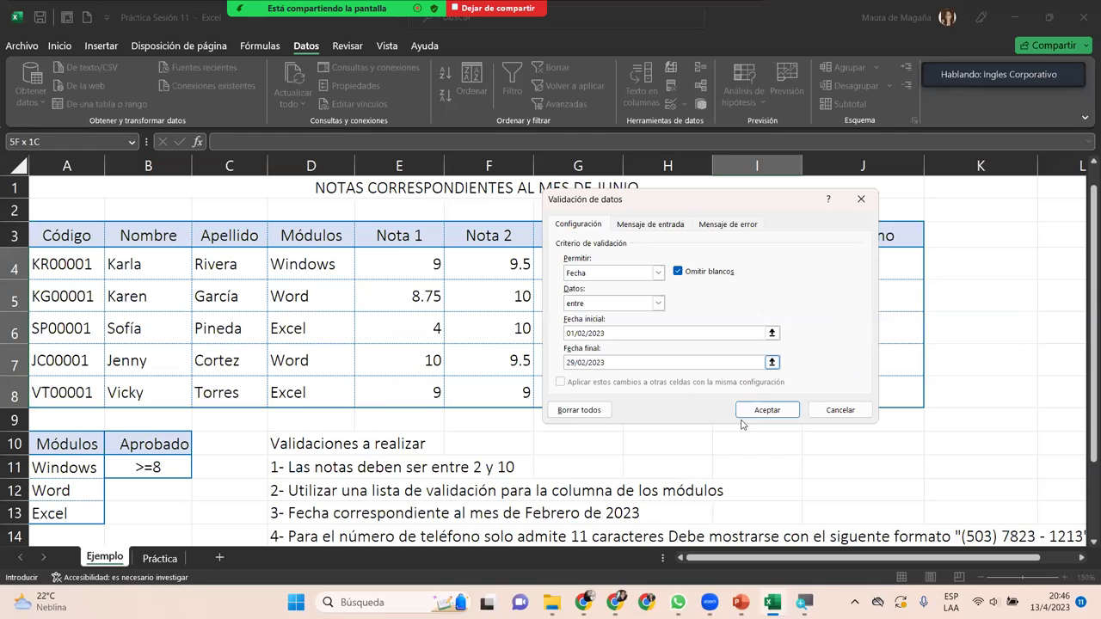
left_click(749, 417)
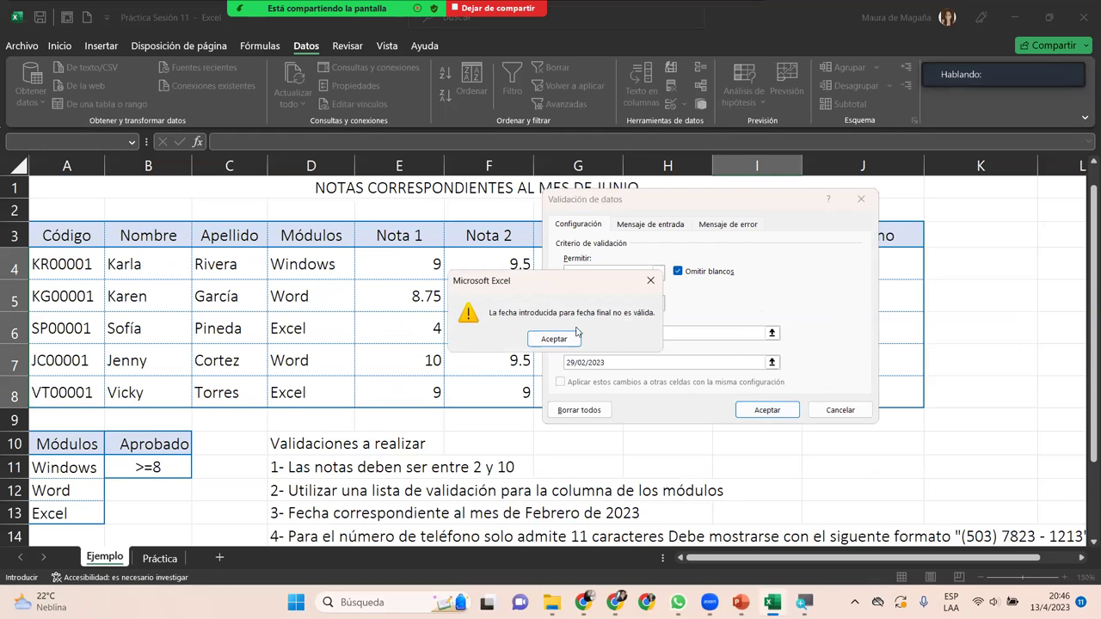
left_click(546, 340)
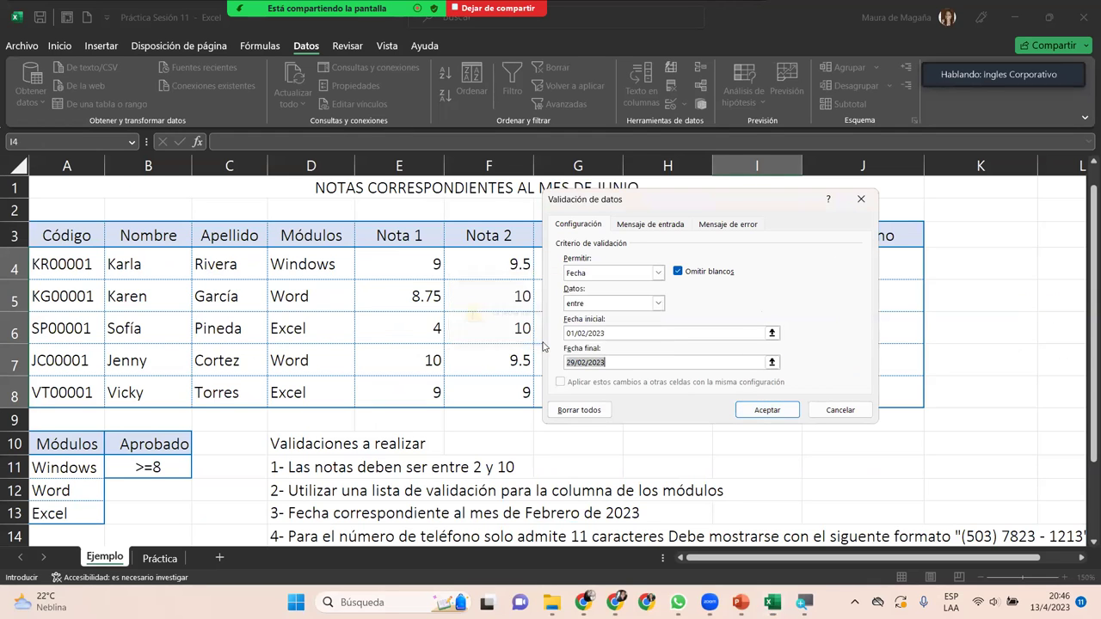
left_click(573, 362)
key("BackSpace")
type("8")
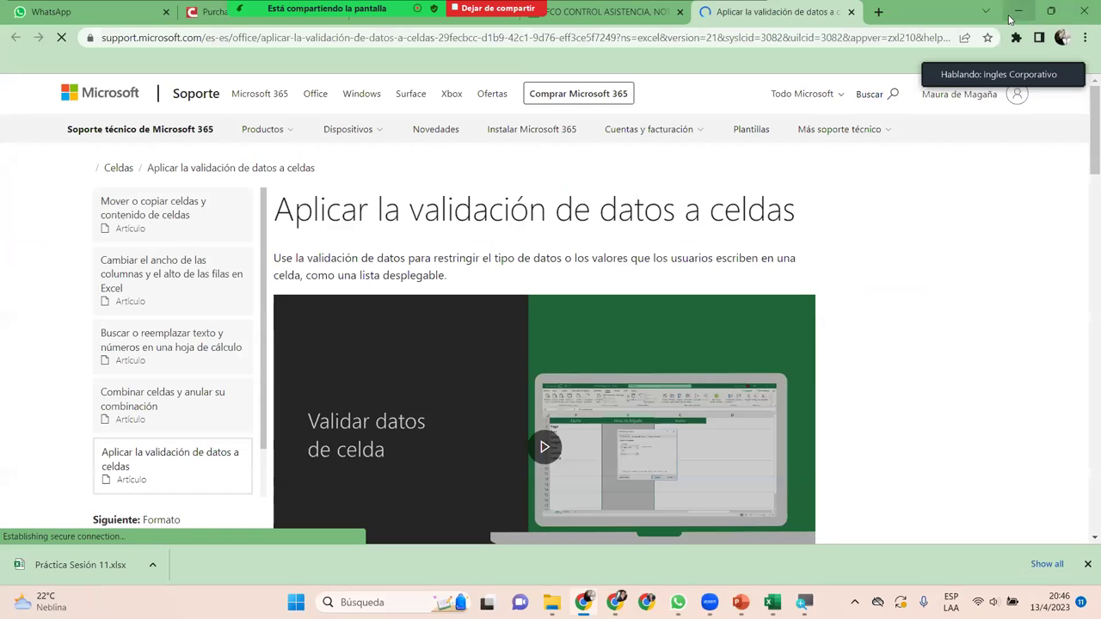
left_click(1016, 12)
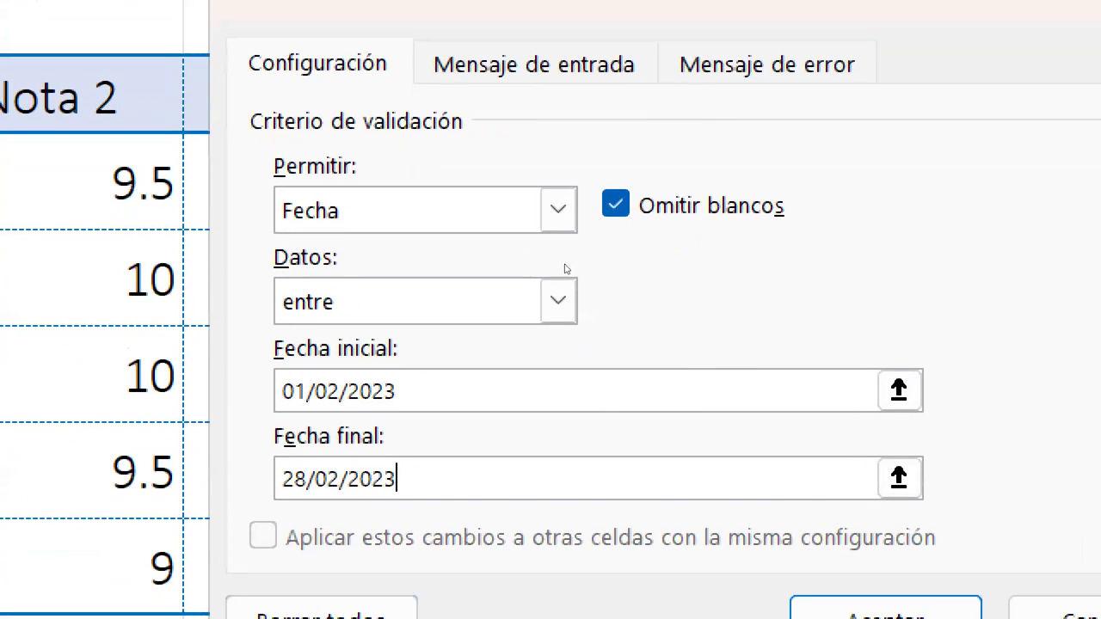
Enter the input message 'Fechas correspondientes al mes de febrero de 2023'.
key("ctrl+Tab")
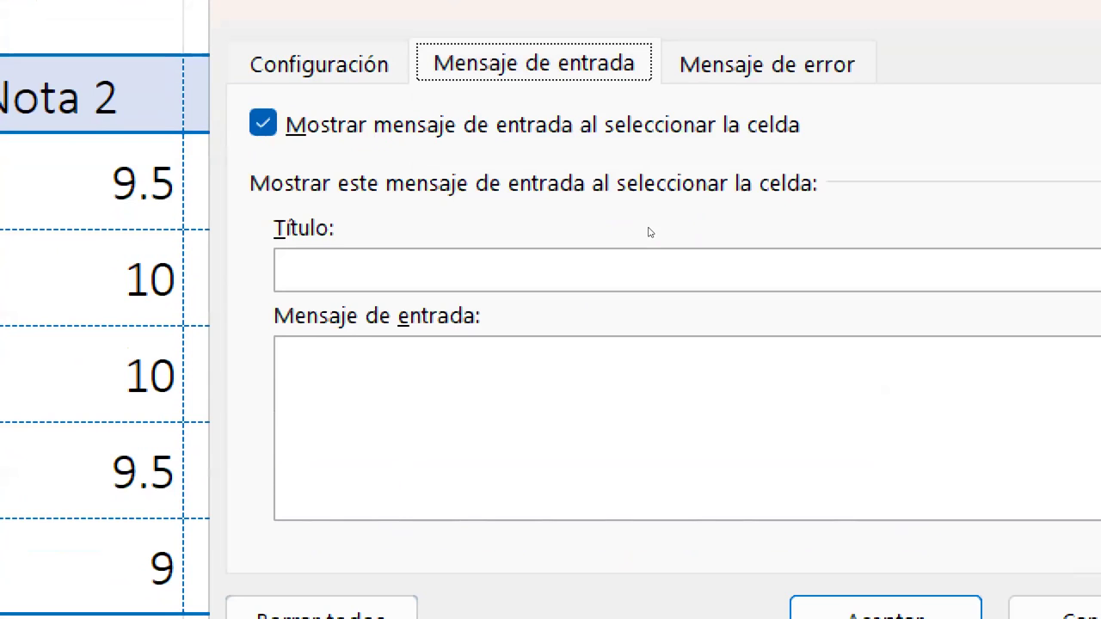
left_click(610, 325)
type("Fechas")
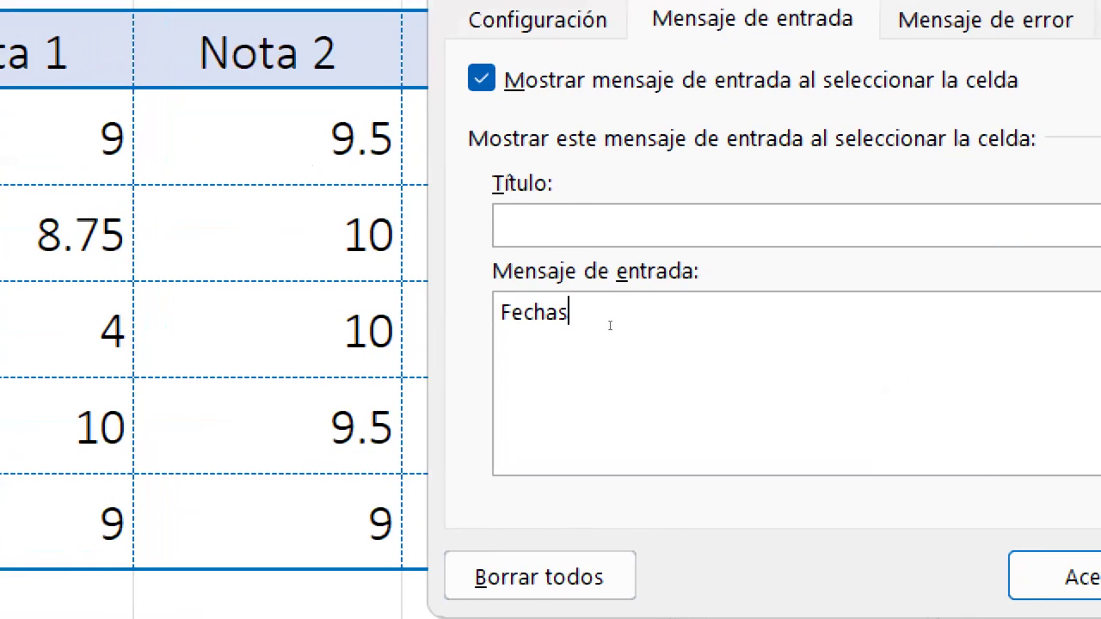
type(" corre")
type("spo")
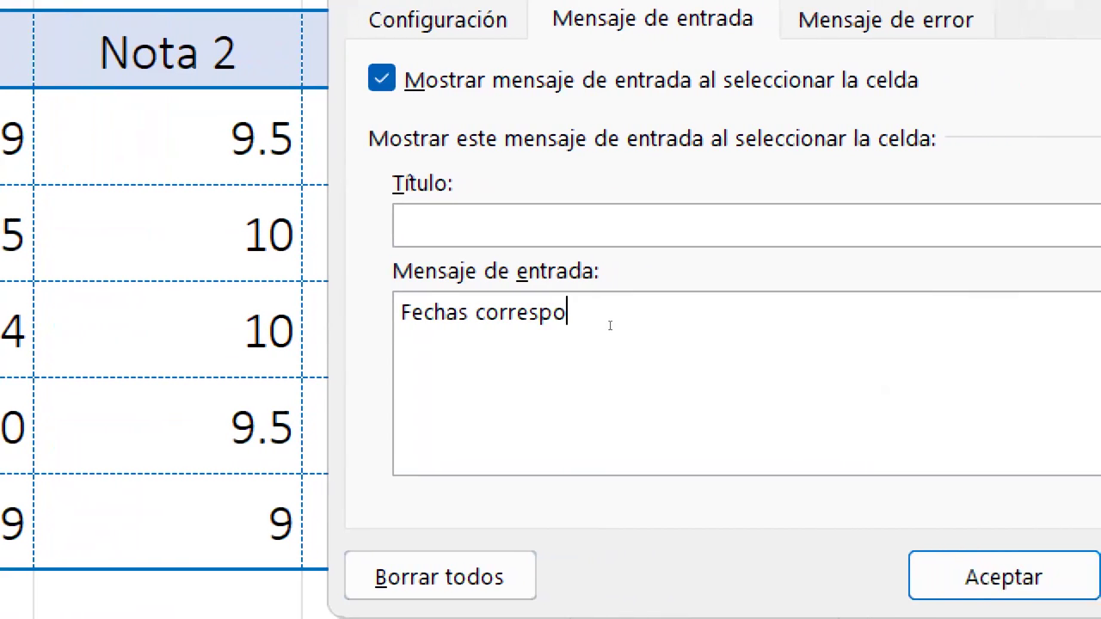
type("ndientes al me")
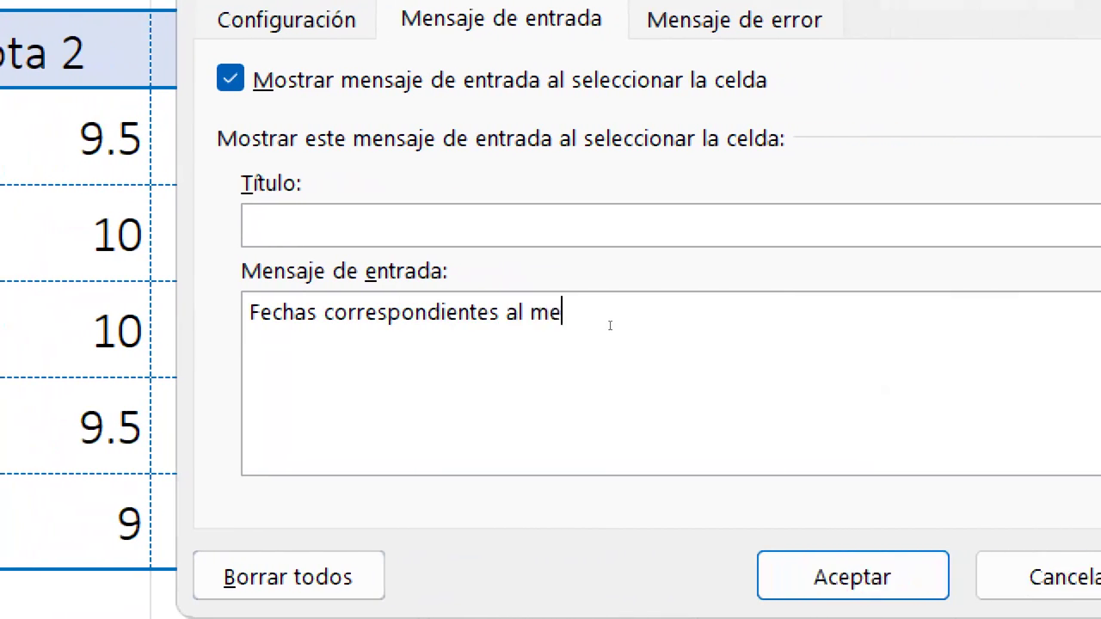
type("s de ")
type("feb")
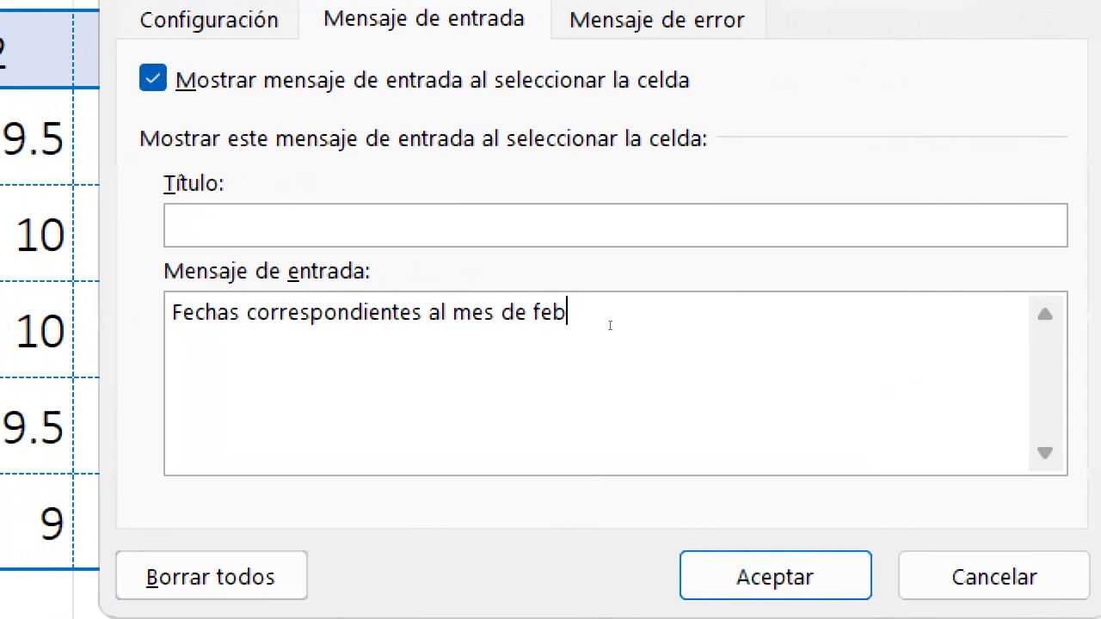
type("rero de ")
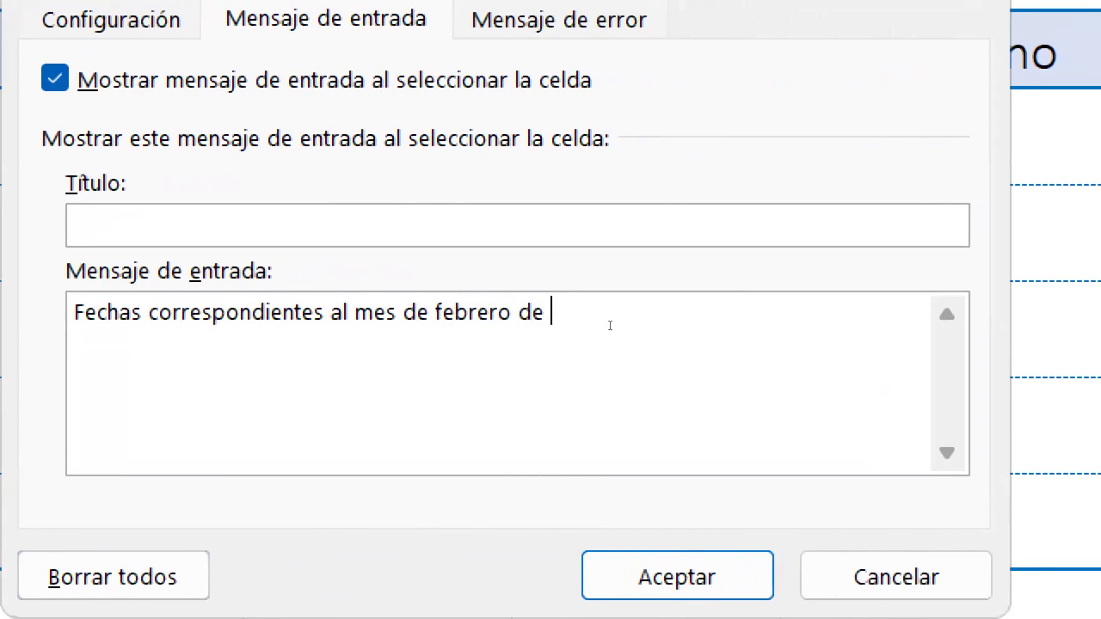
type("2023")
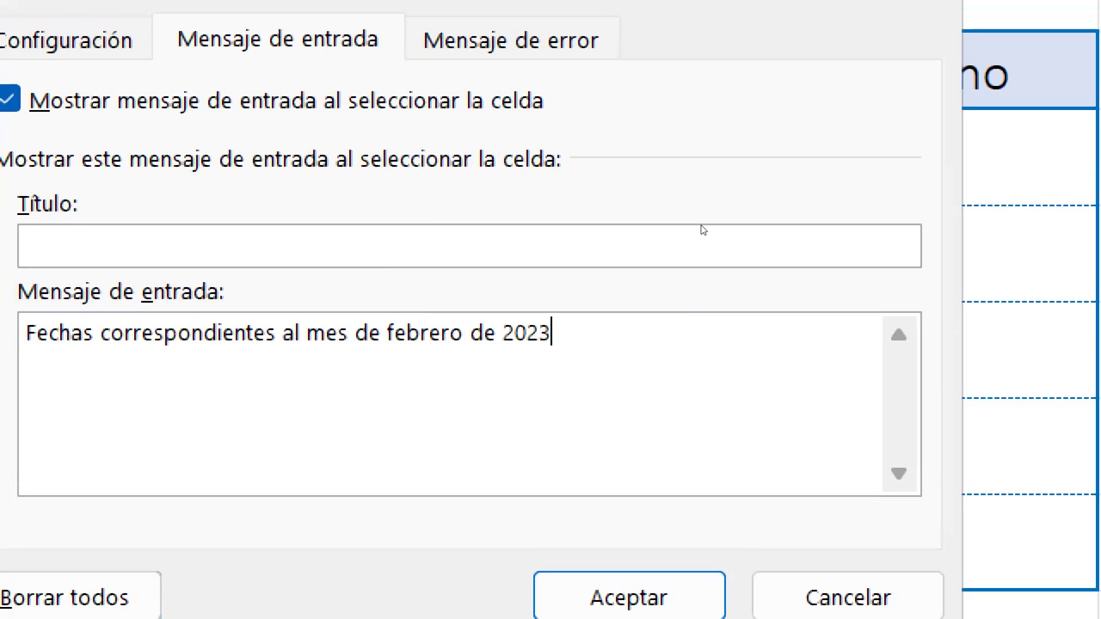
key("ctrl+Tab")
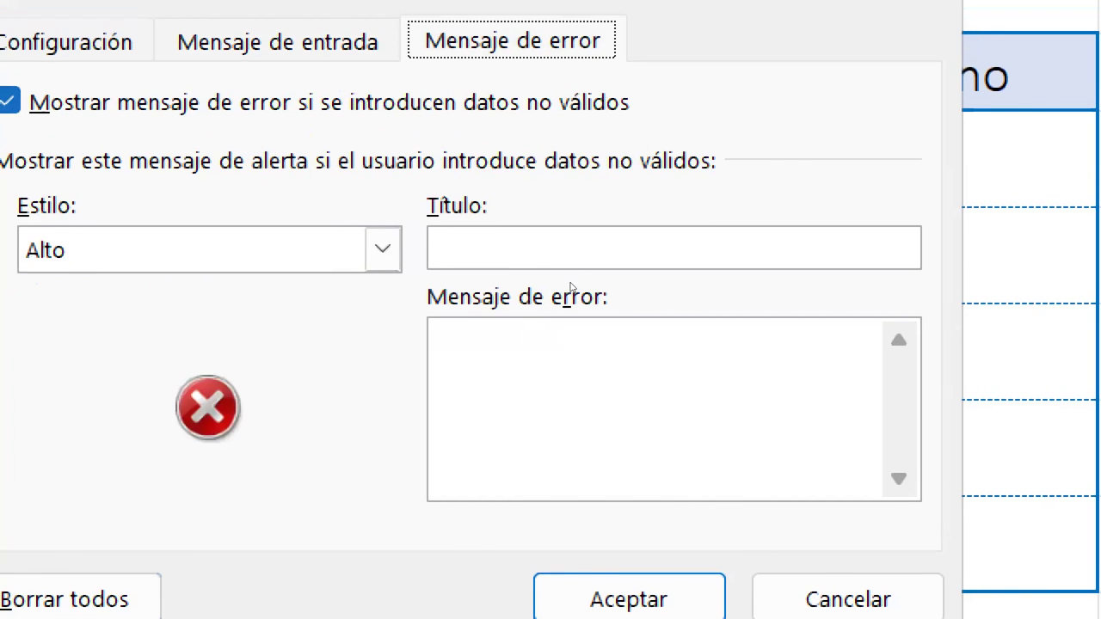
Title the error alert 'Fecha no valida' and begin its message 'Las fechas a ingresar deben estar entre el 1 de'.
left_click(750, 288)
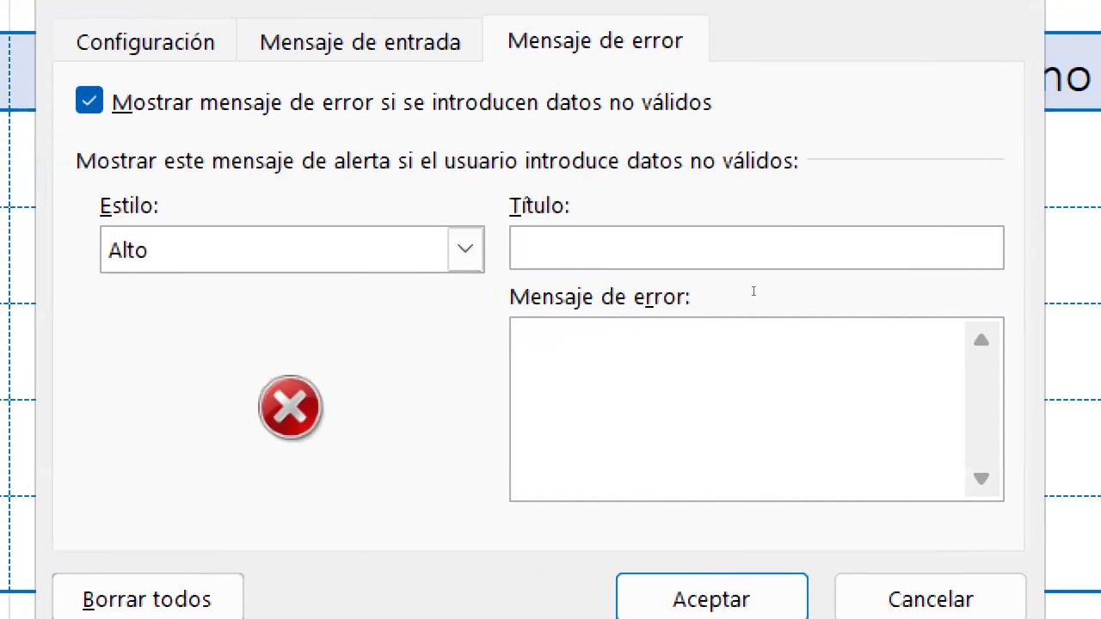
type("Fecha no ")
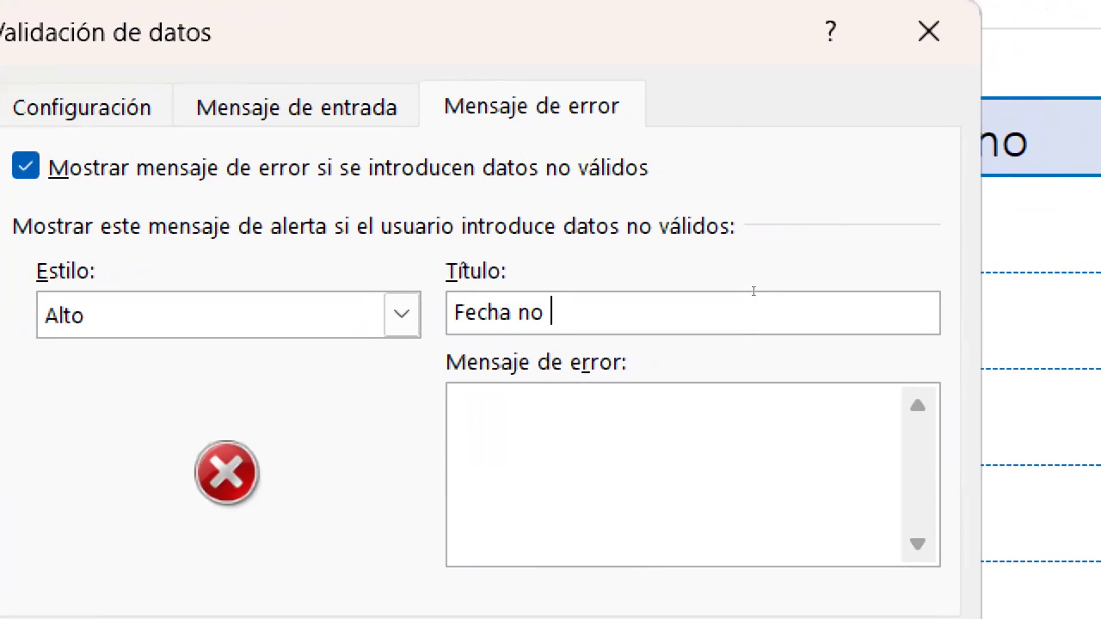
type("valida")
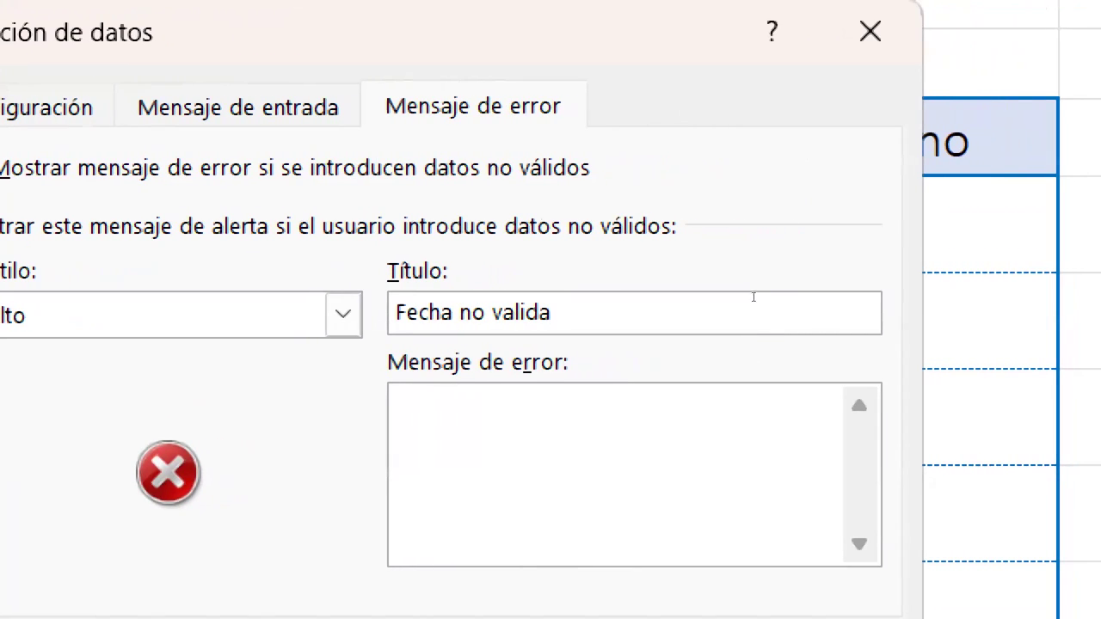
key("Tab")
type("Las fechas a ingresar")
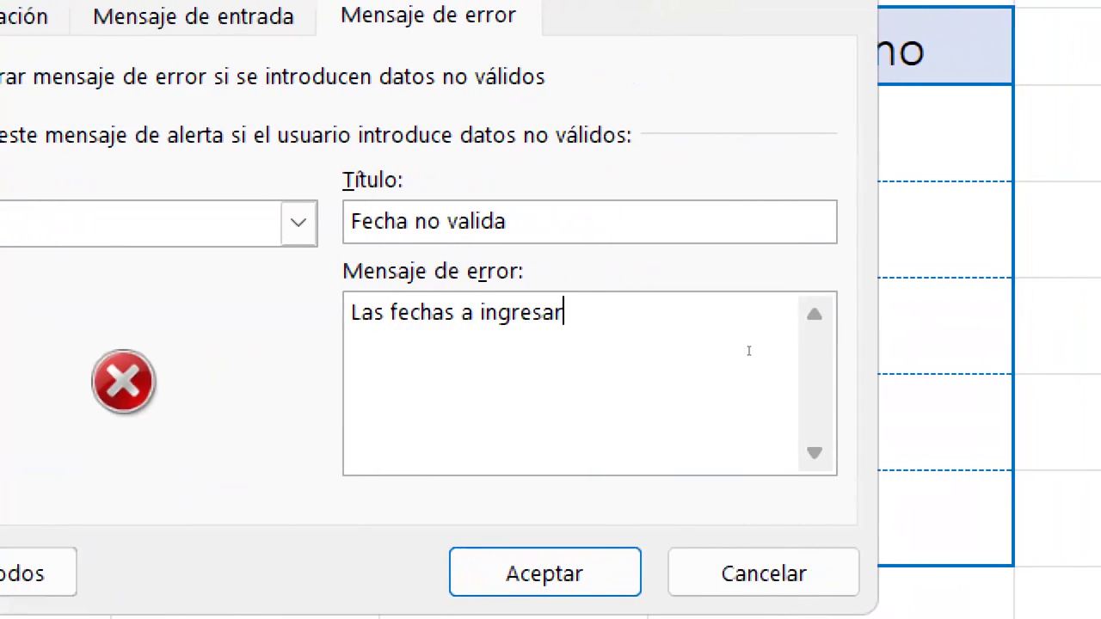
type(" debe")
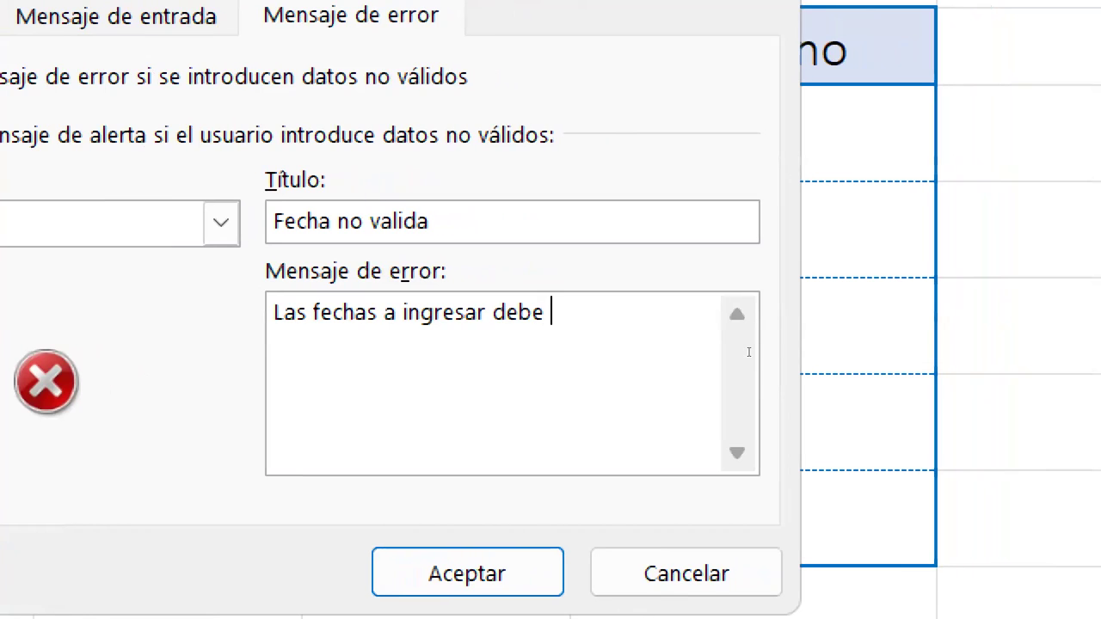
key("BackSpace")
type("n ")
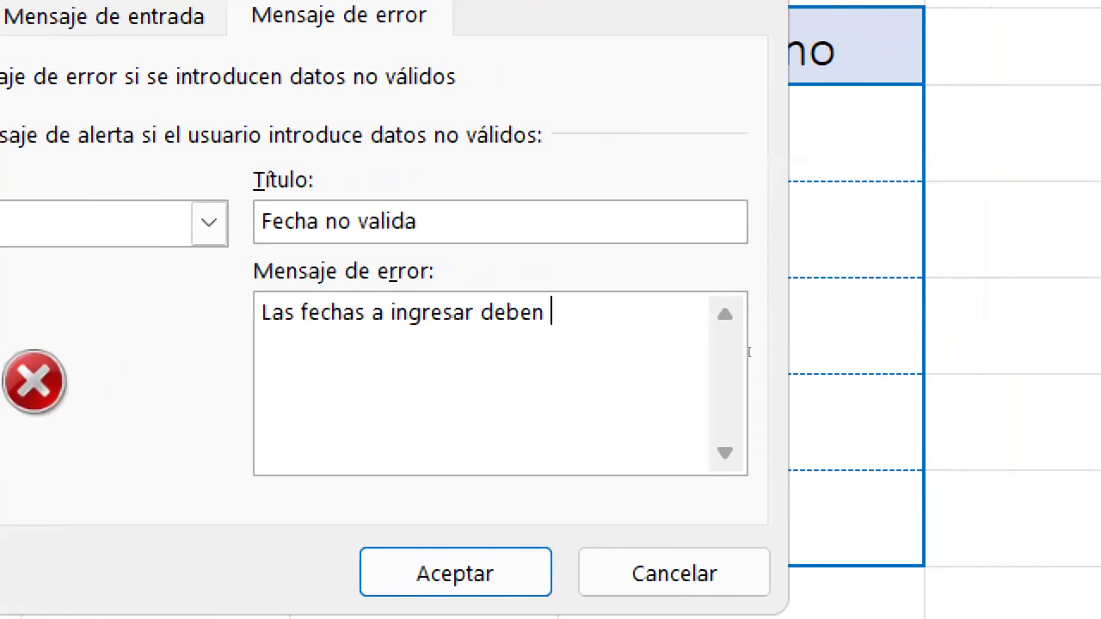
type("es")
type("tar ")
type("en")
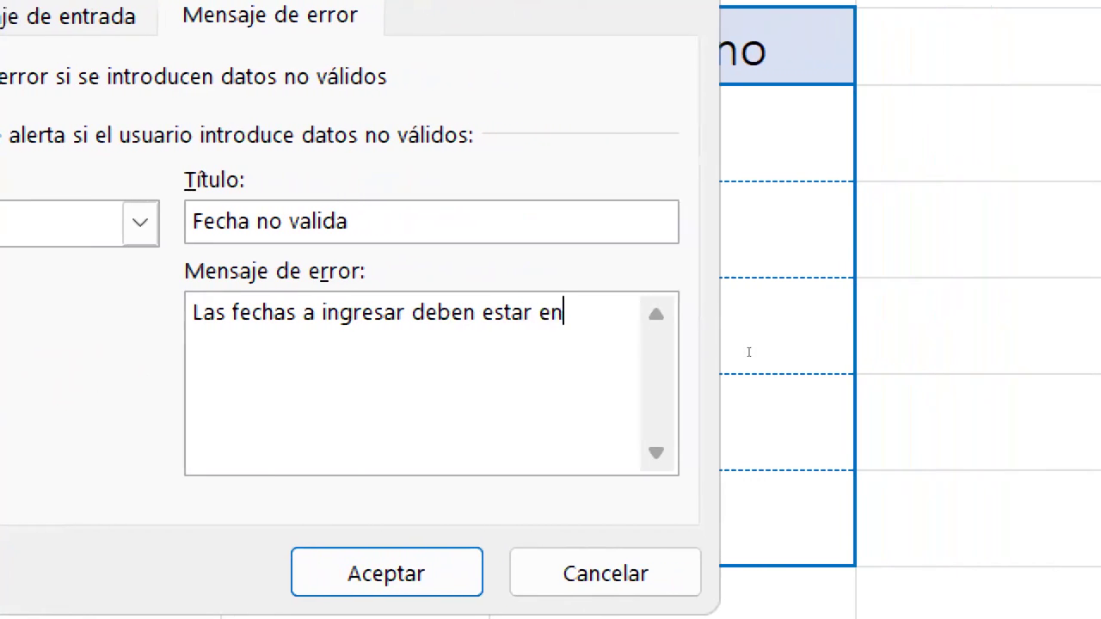
type("tre ")
type("el ")
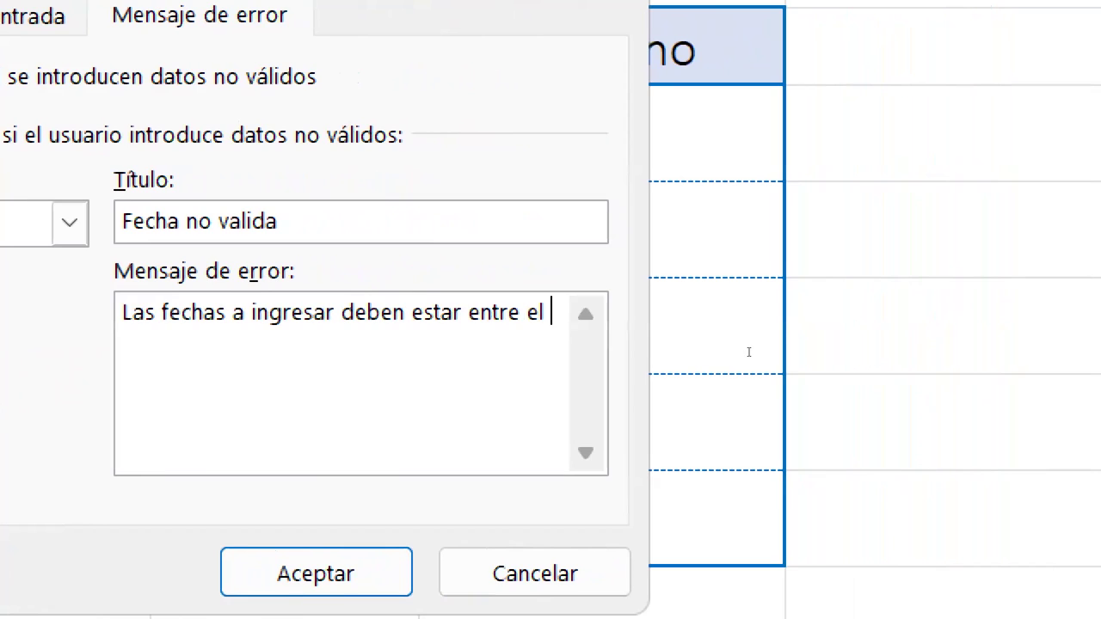
type("1")
type(" de")
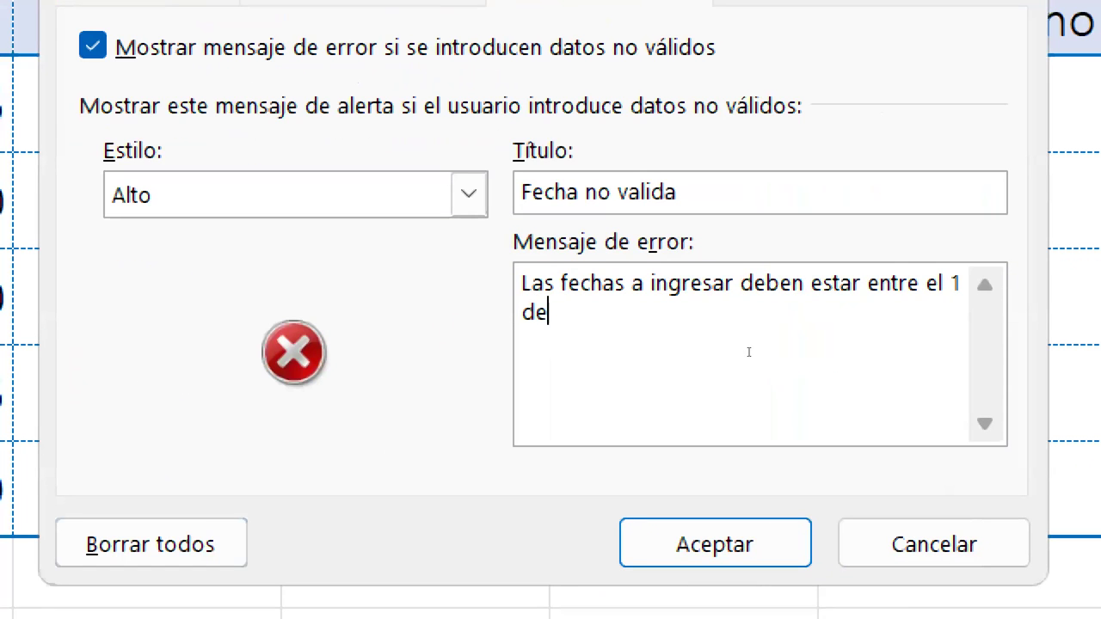
Finish the message with 'y el 28 de febrero de 2023', fixing the typos.
key("BackSpace")
type("y")
key("BackSpace")
key("BackSpace")
key("BackSpace")
type("y e")
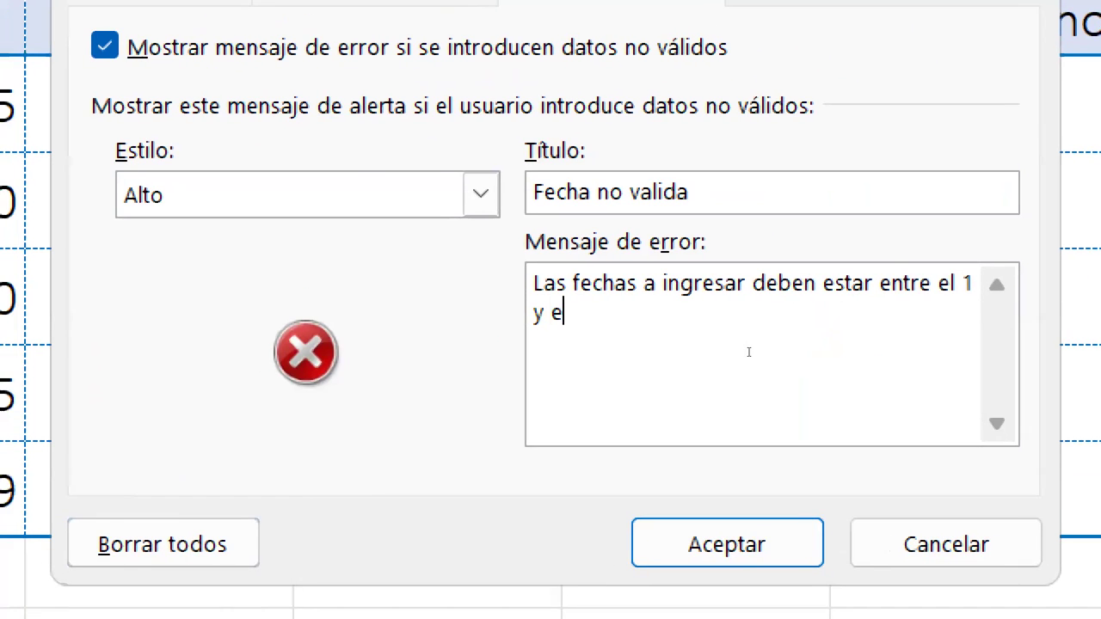
type("l 28")
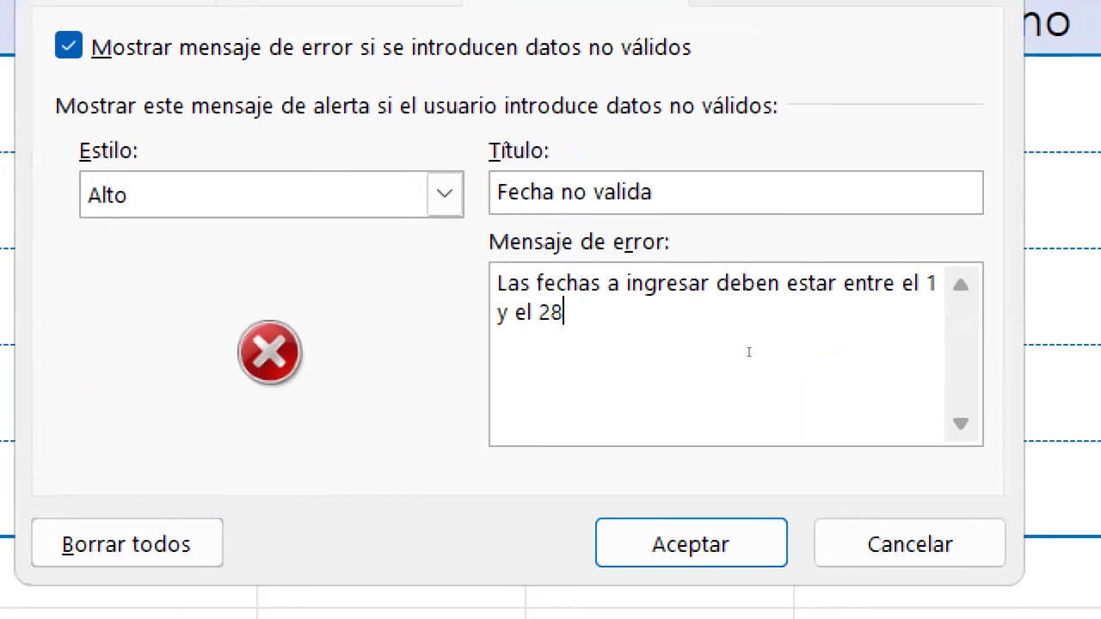
type(" d")
type("e ")
type("fe")
type("b")
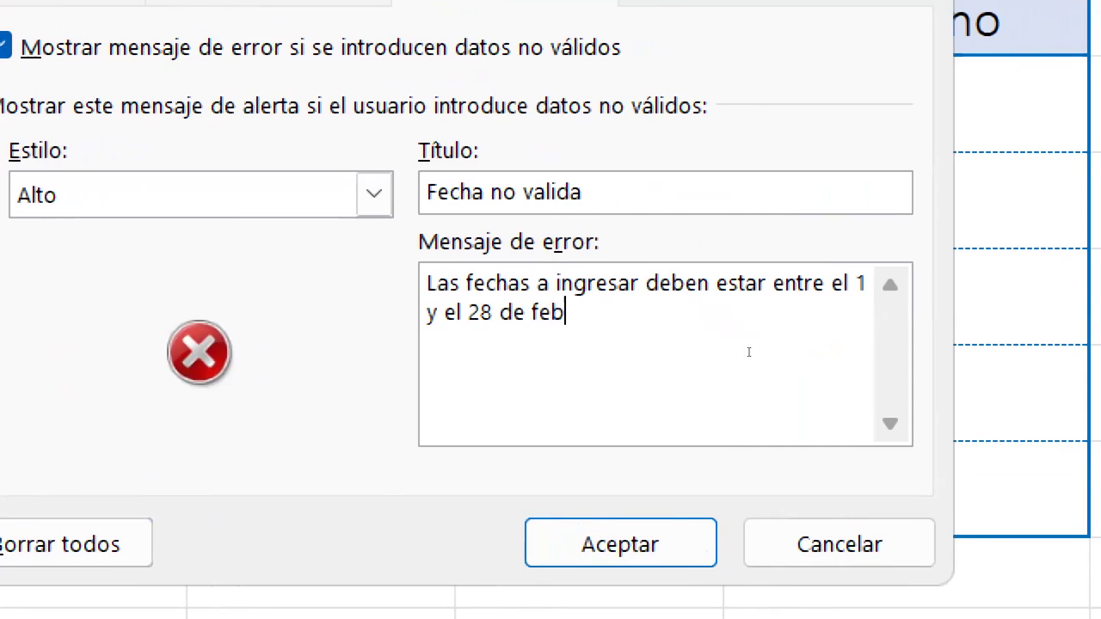
type("rero")
type(" de")
key("BackSpace")
key("BackSpace")
key("BackSpace")
key("BackSpace")
type("ro de 2")
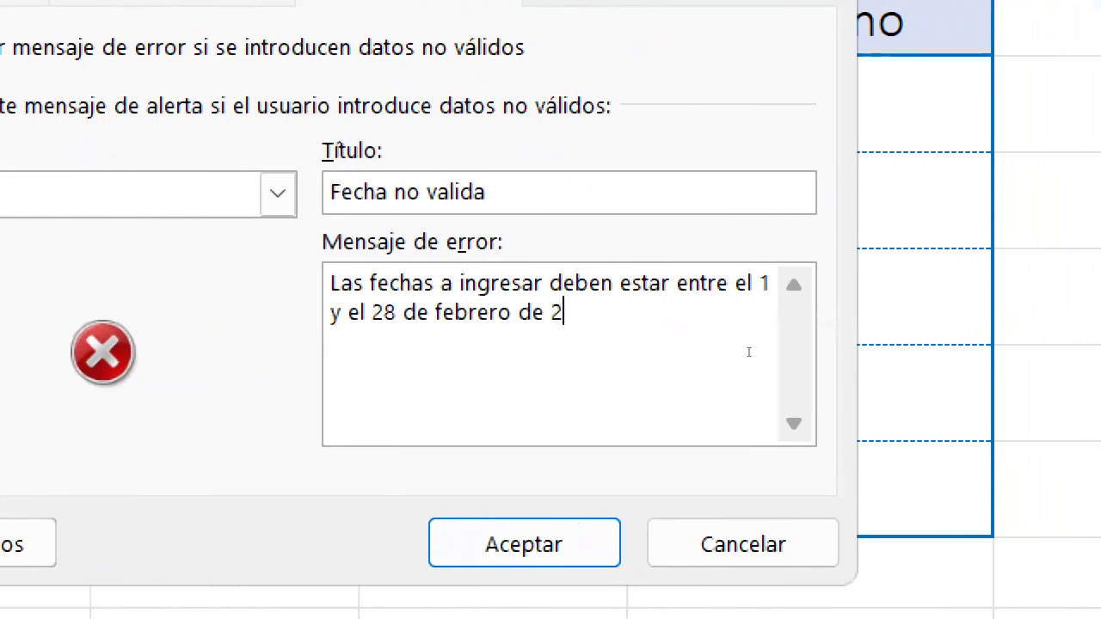
type("012")
key("BackSpace")
key("BackSpace")
type("23--------")
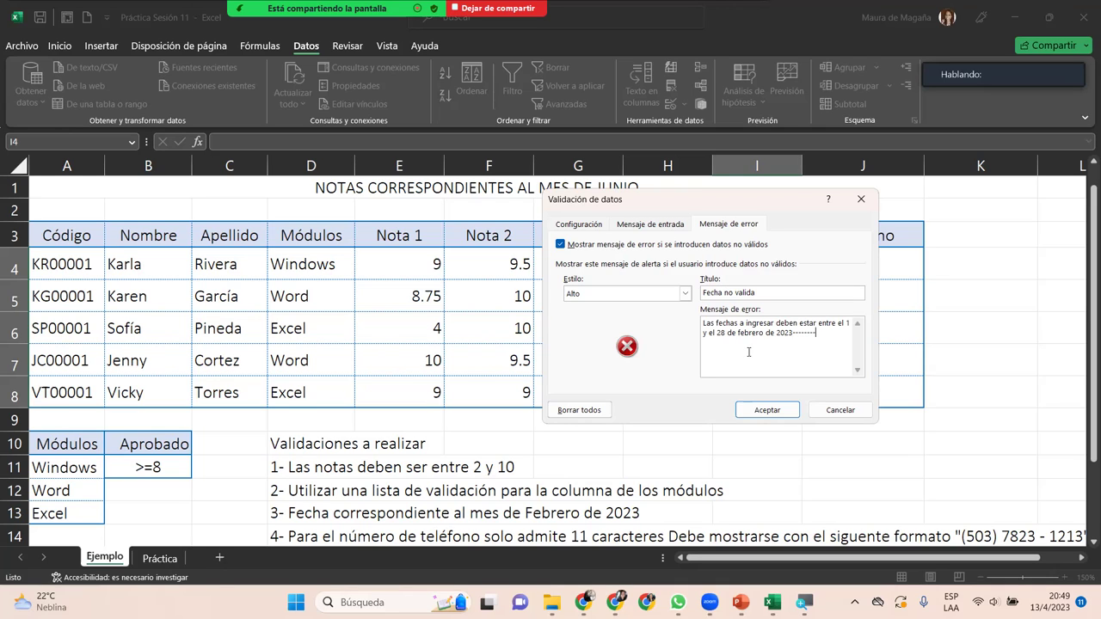
key("Return")
key("BackSpace")
key("BackSpace")
key("BackSpace")
key("BackSpace")
key("BackSpace")
key("BackSpace")
key("BackSpace")
key("BackSpace")
Apply the rule, test 01/02/2022 in I4, retry after the alert and clear it.
left_click(764, 405)
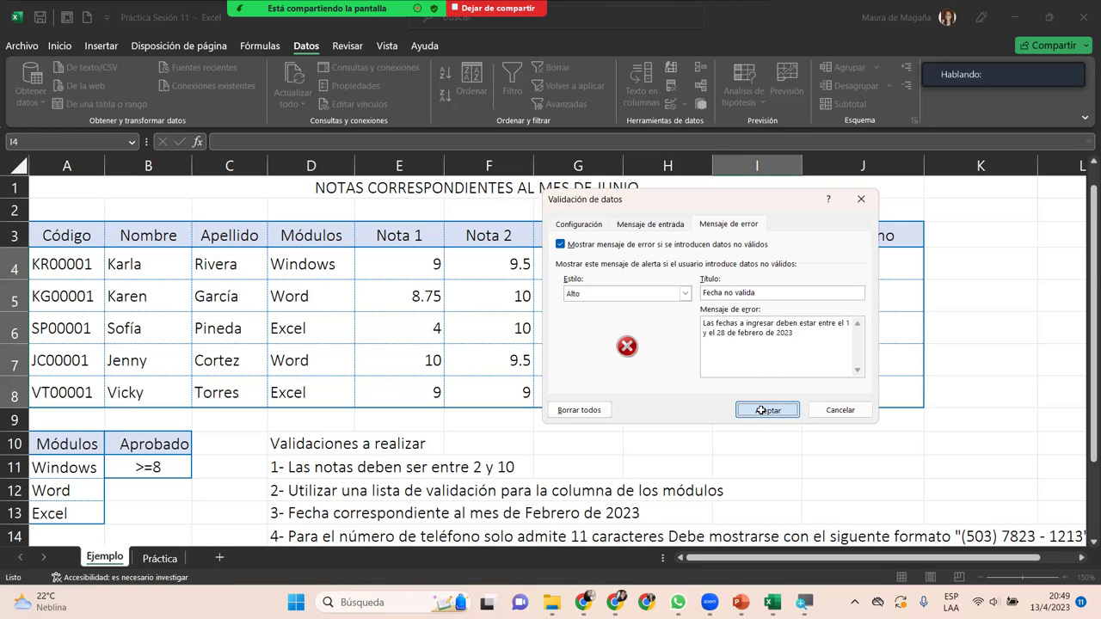
key("Down")
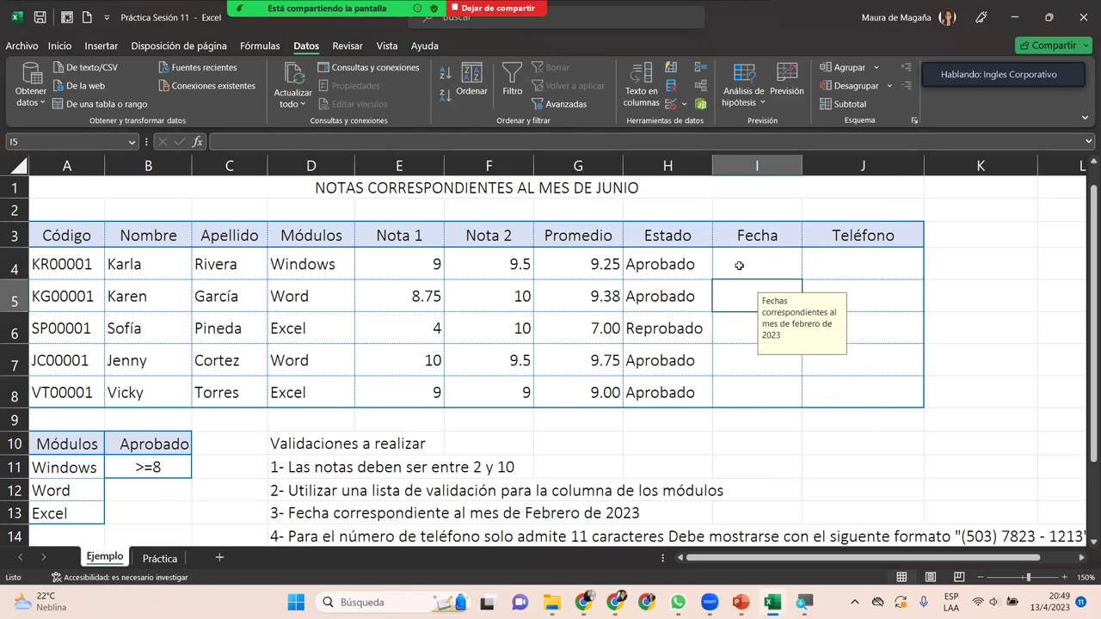
left_click(739, 265)
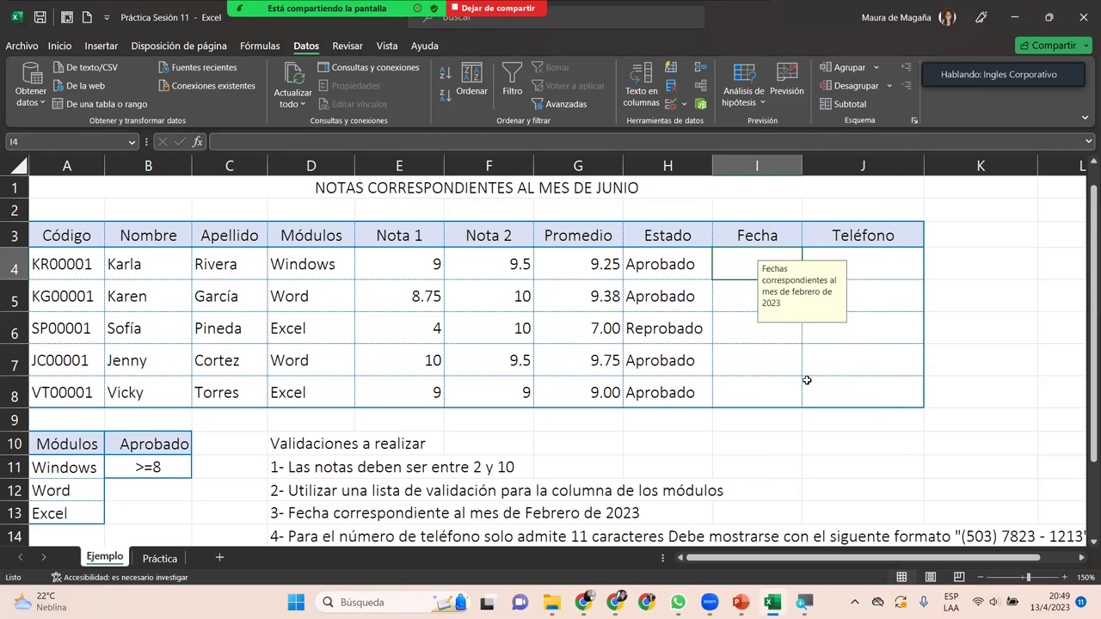
type("01/")
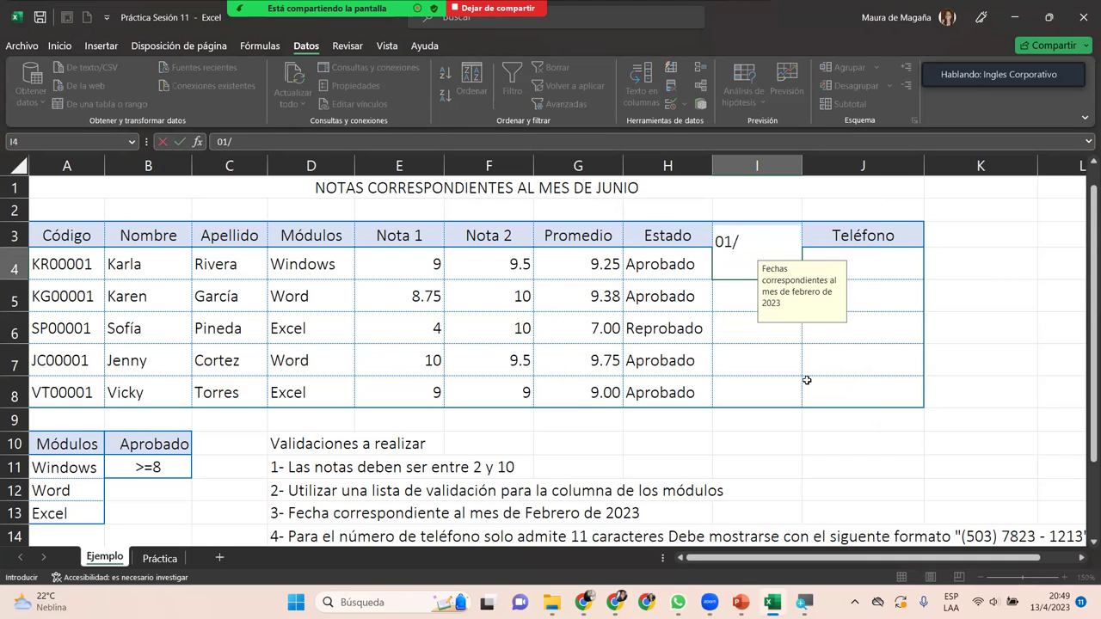
type("02/2022")
key("Return")
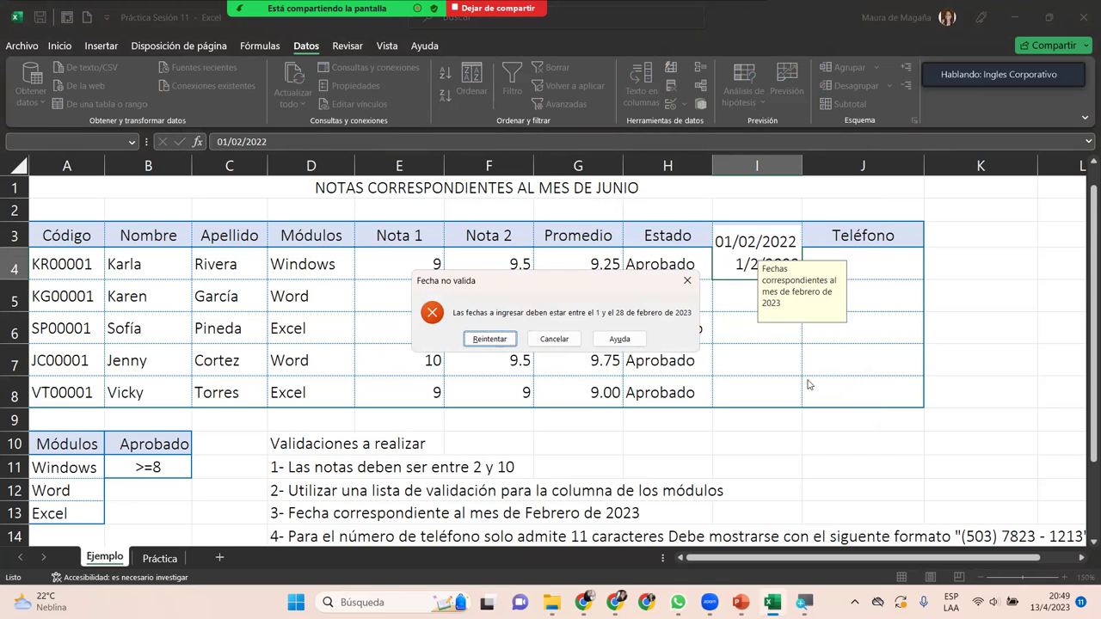
key("Return")
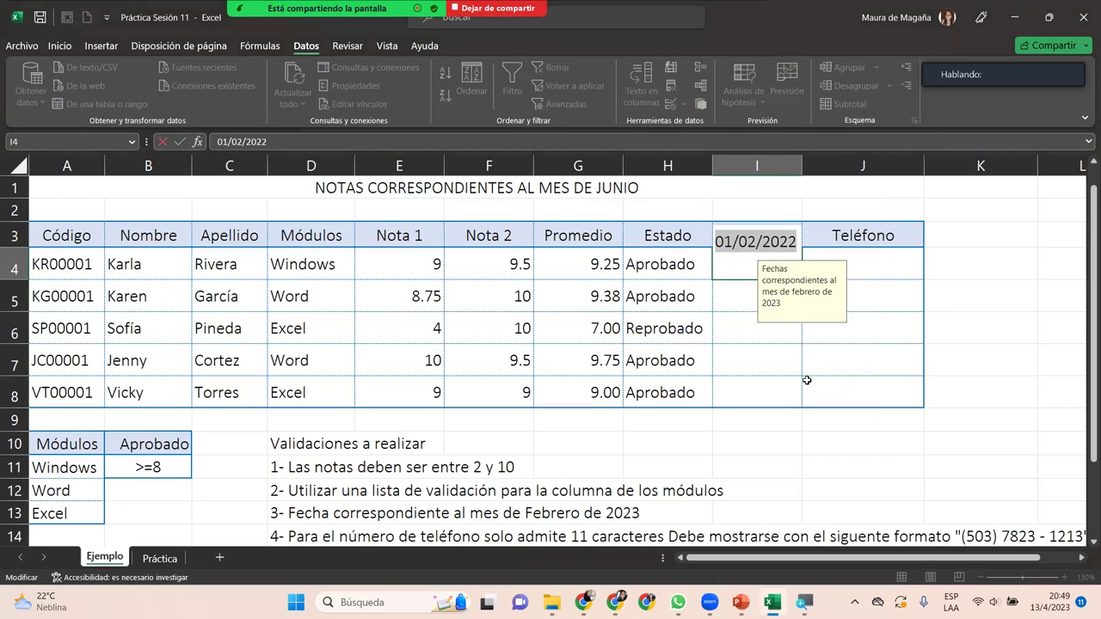
key("BackSpace")
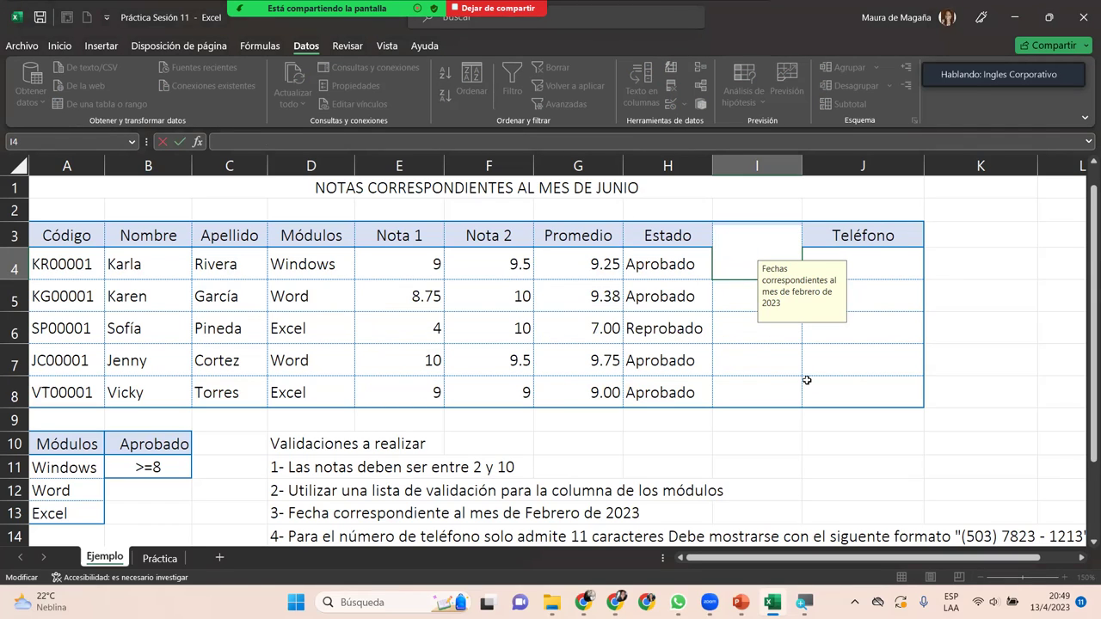
Enter 01/02/2023 and 15/02/2023 in I4:I5, then clear a rejected 29/02/2023 in I6.
type("01/02")
type("/2023")
key("Return")
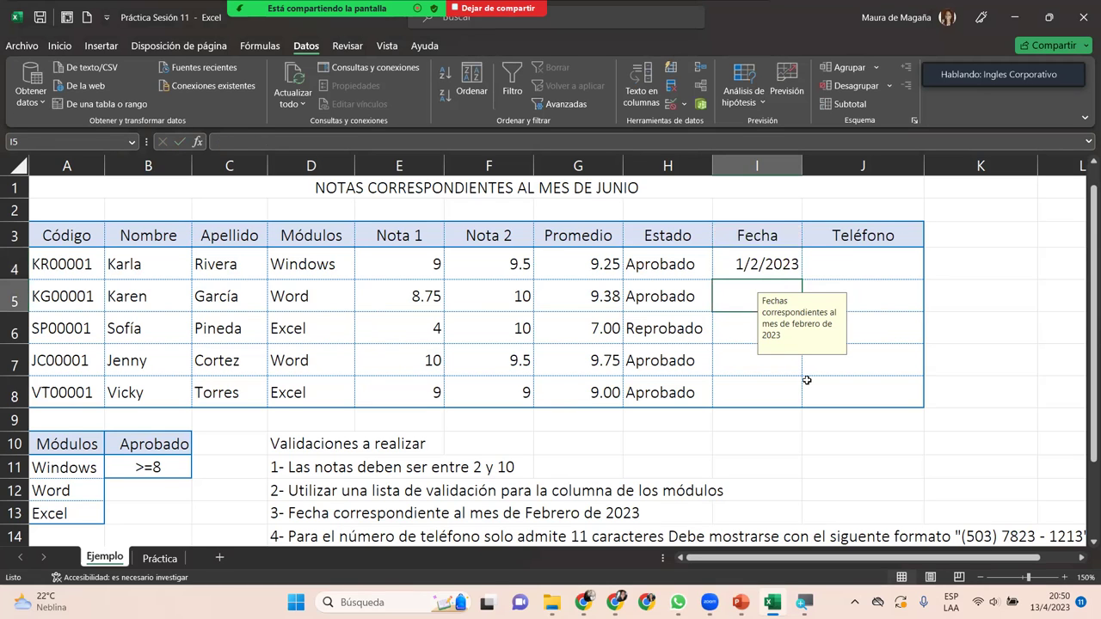
type("15/02/2023")
key("Return")
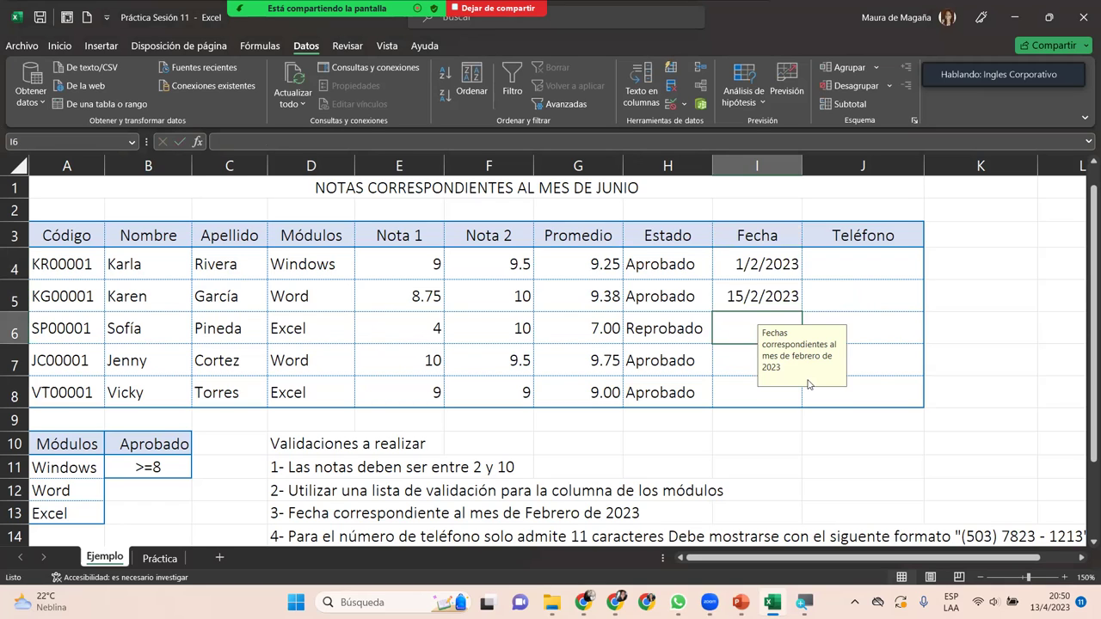
type("29/02/2023")
key("Return")
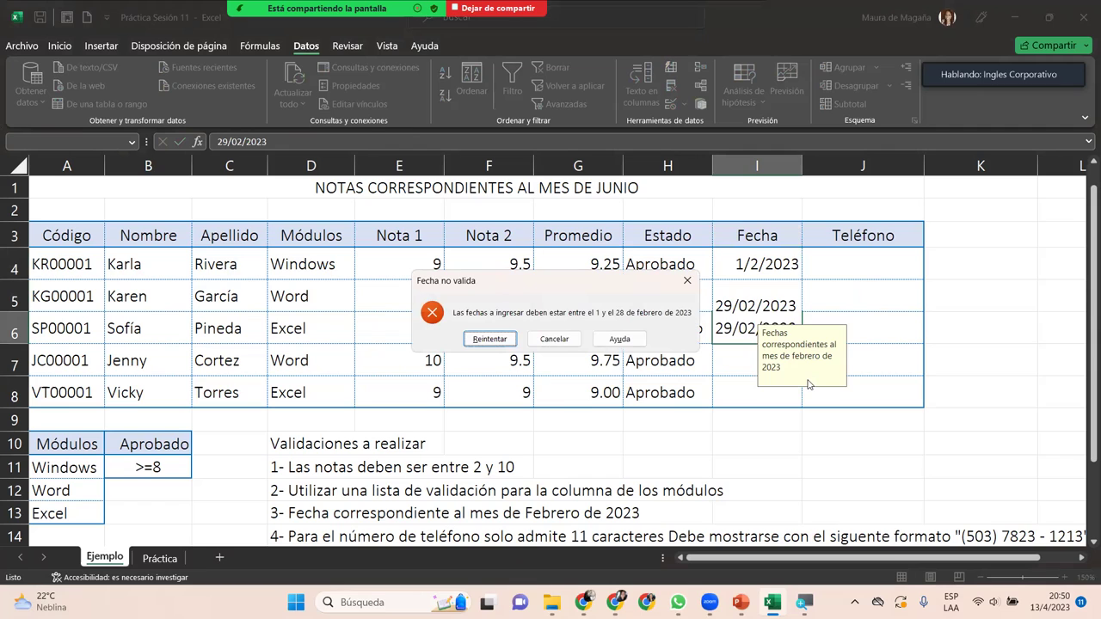
key("Return")
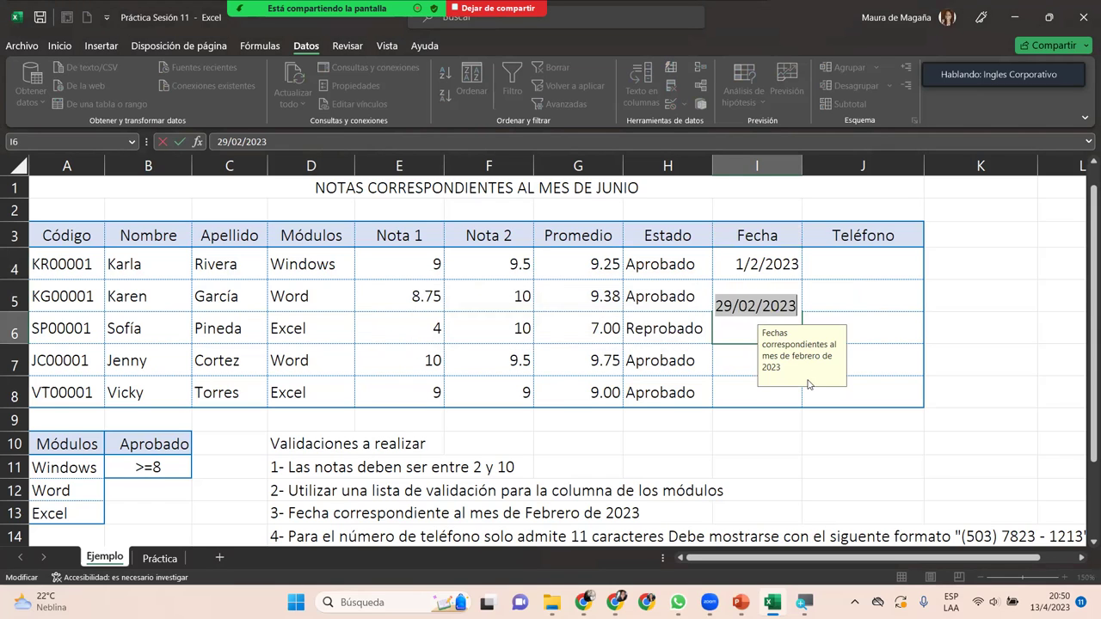
key("BackSpace")
Enter 28/02/2023, 20/02/2023 and 8/02/2023 in I6:I8.
type("28/02/")
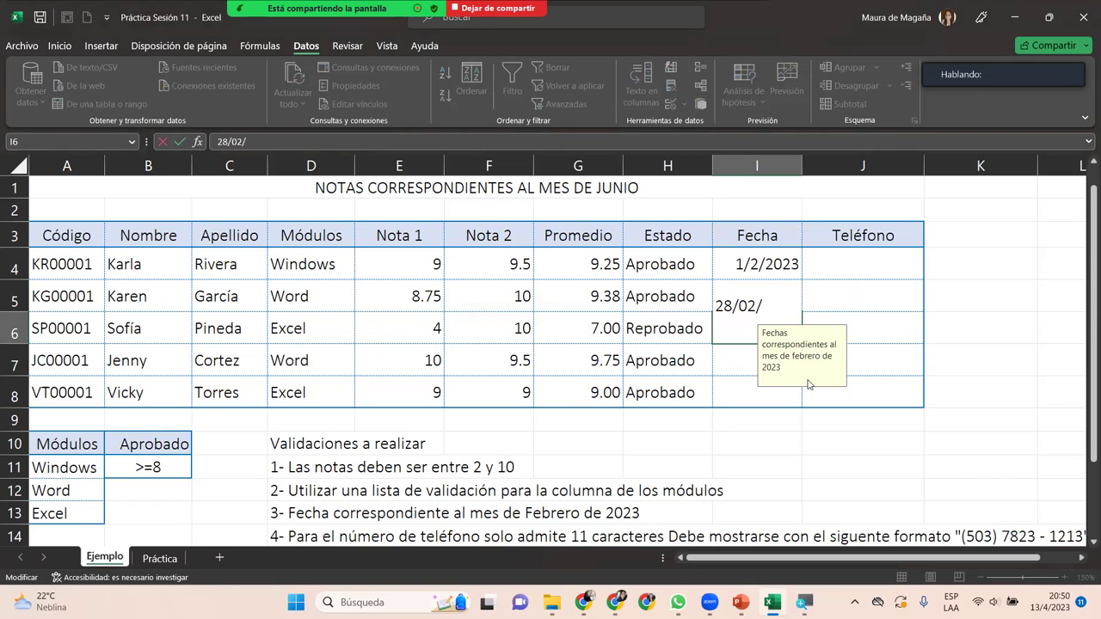
type("2023")
key("Return")
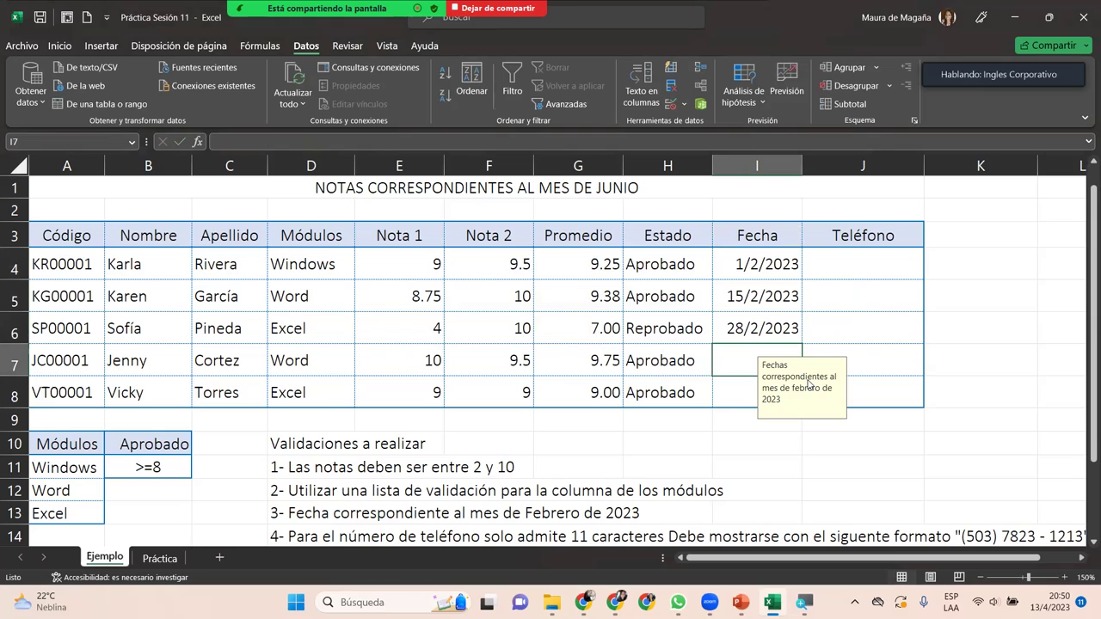
type("20/02/2023")
key("Return")
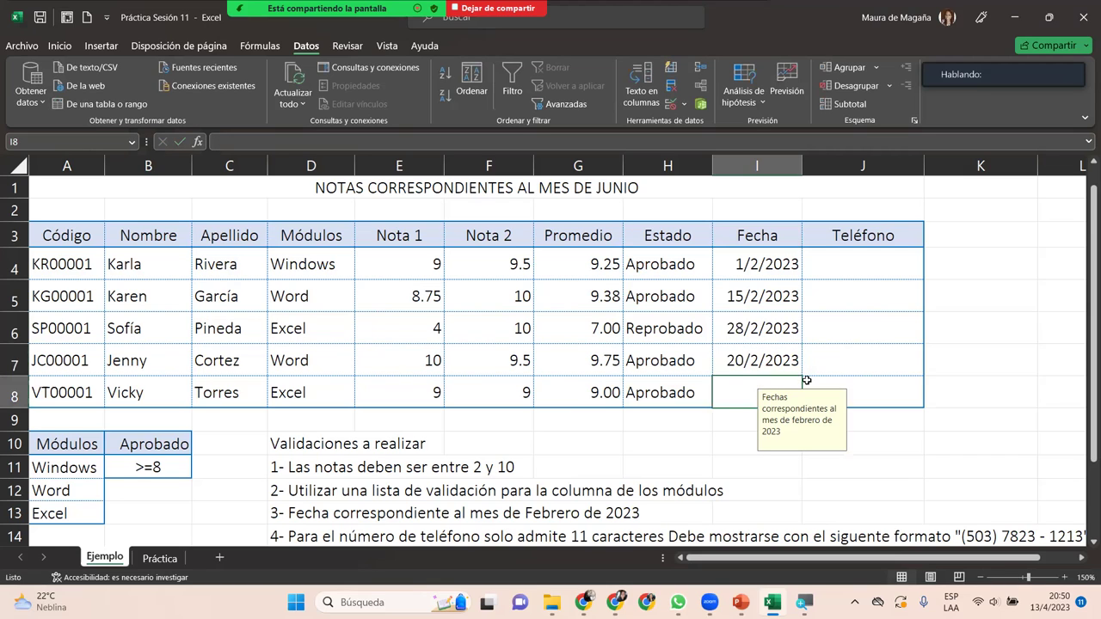
type("8/")
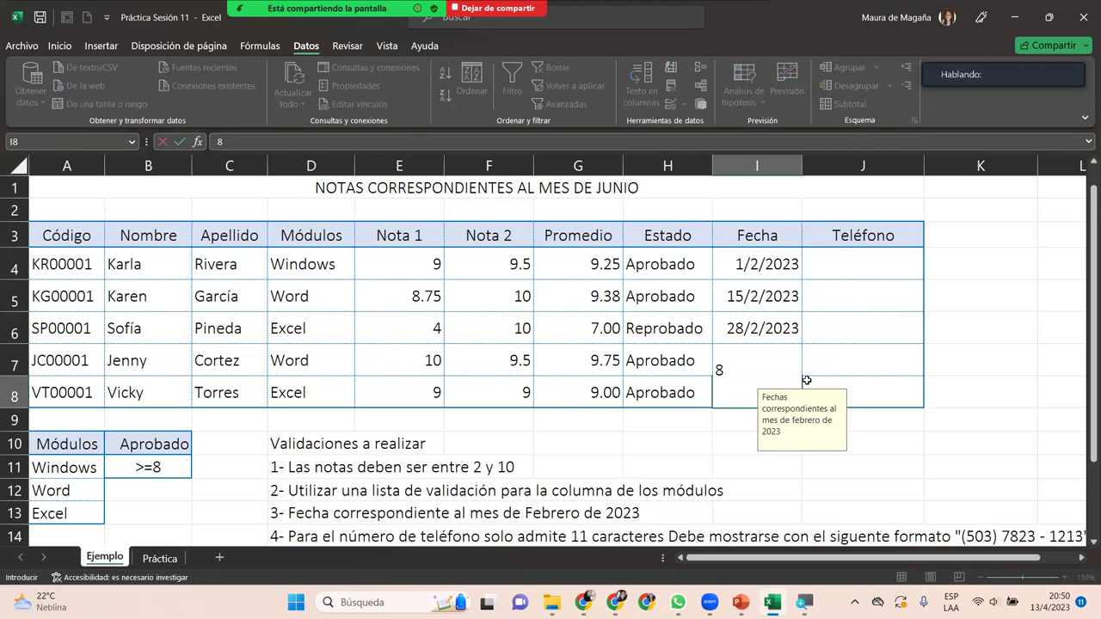
type("02/2023")
key("Return")
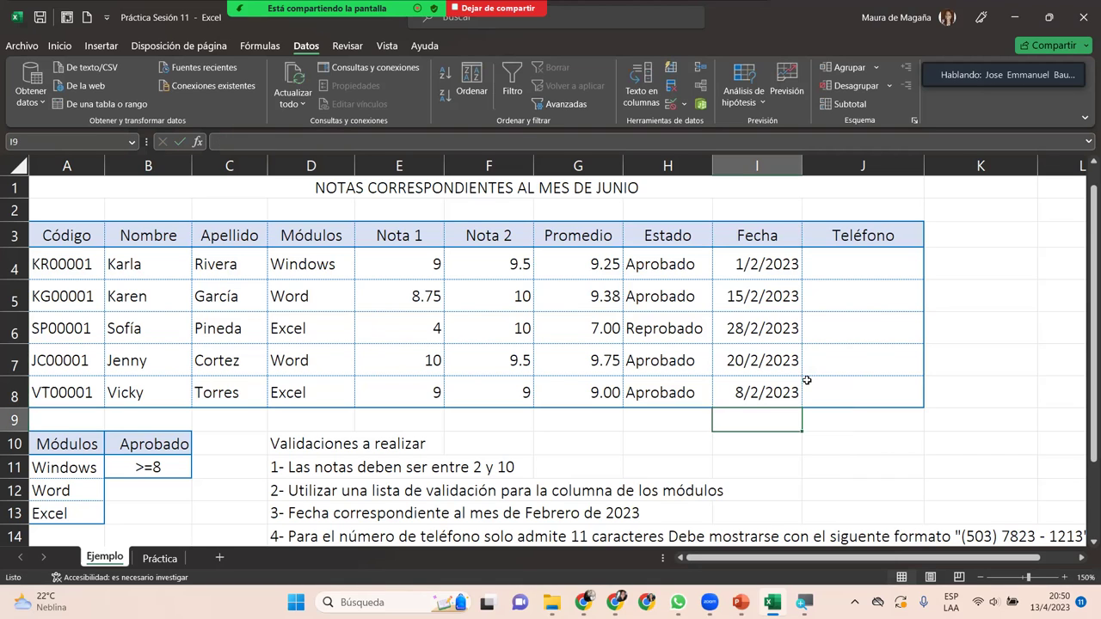
Select J4 in the Teléfono column and scroll to show the phone-format rule in row 14.
left_click(868, 285)
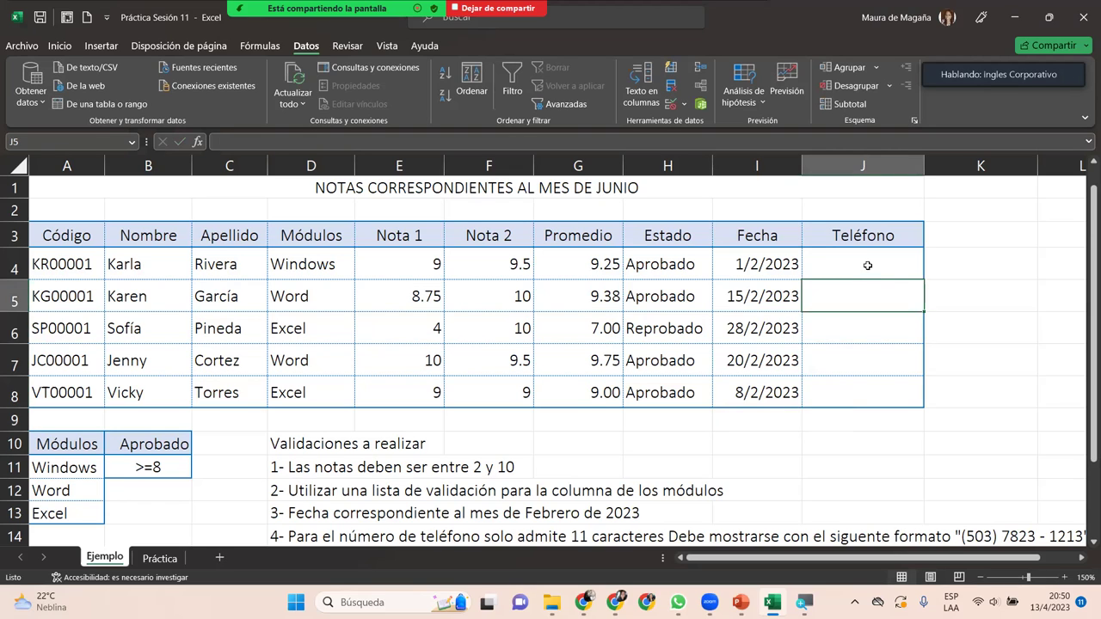
key("Up")
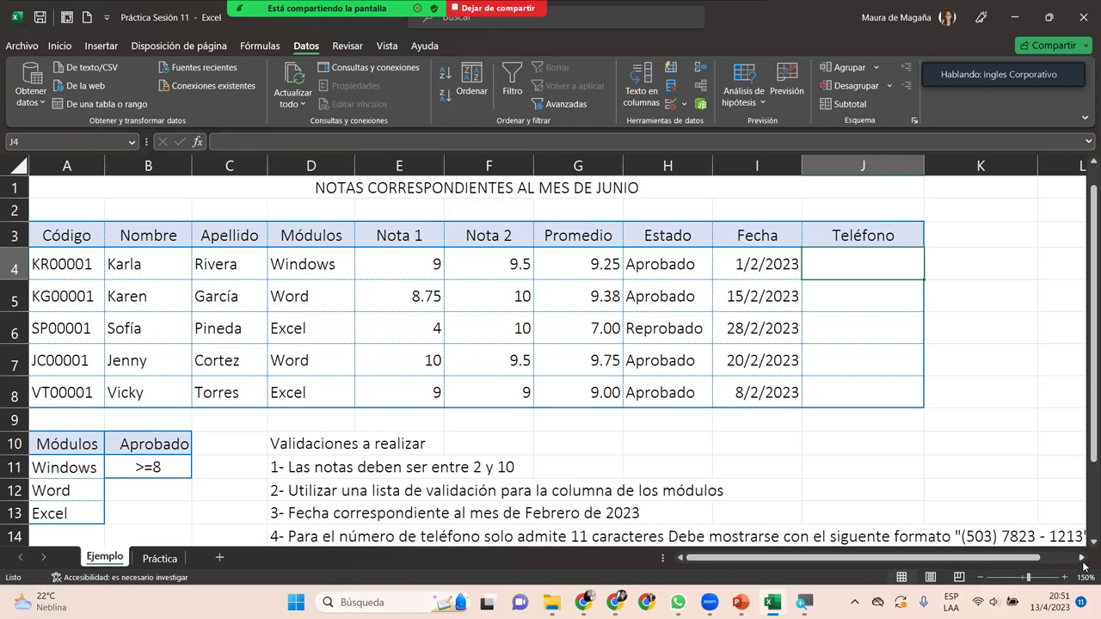
scroll(1083, 565, "right", 1)
scroll(1084, 565, "down", 1)
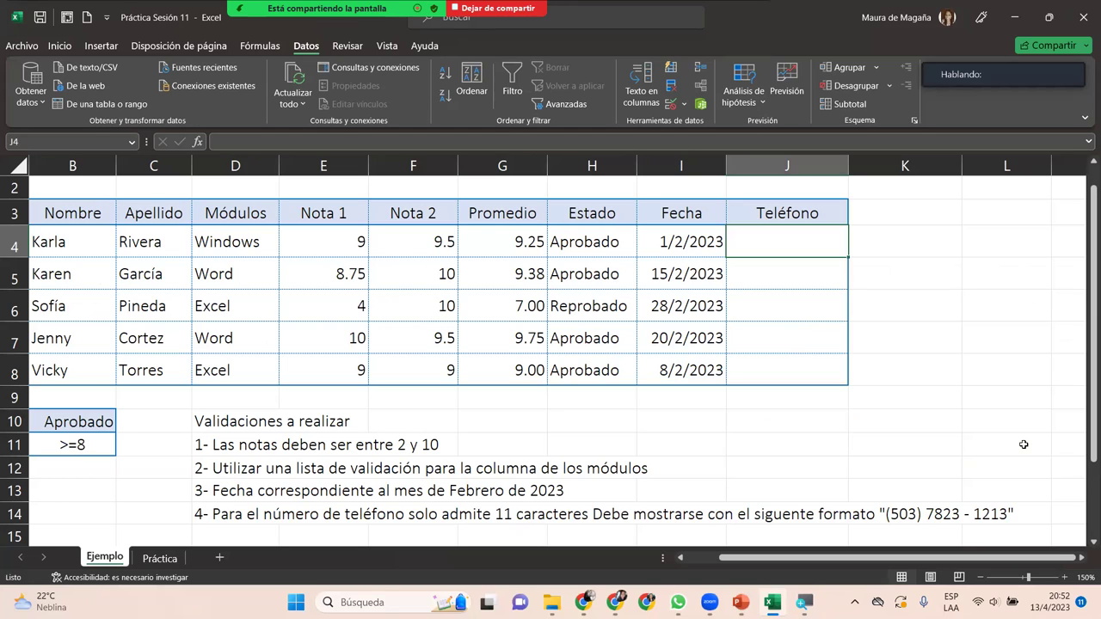
Select the Teléfono cells J4:J8 and open Data Validation on the Configuración tab.
key("shift+Down")
key("shift+Down")
key("shift+Down")
key("shift+Down")
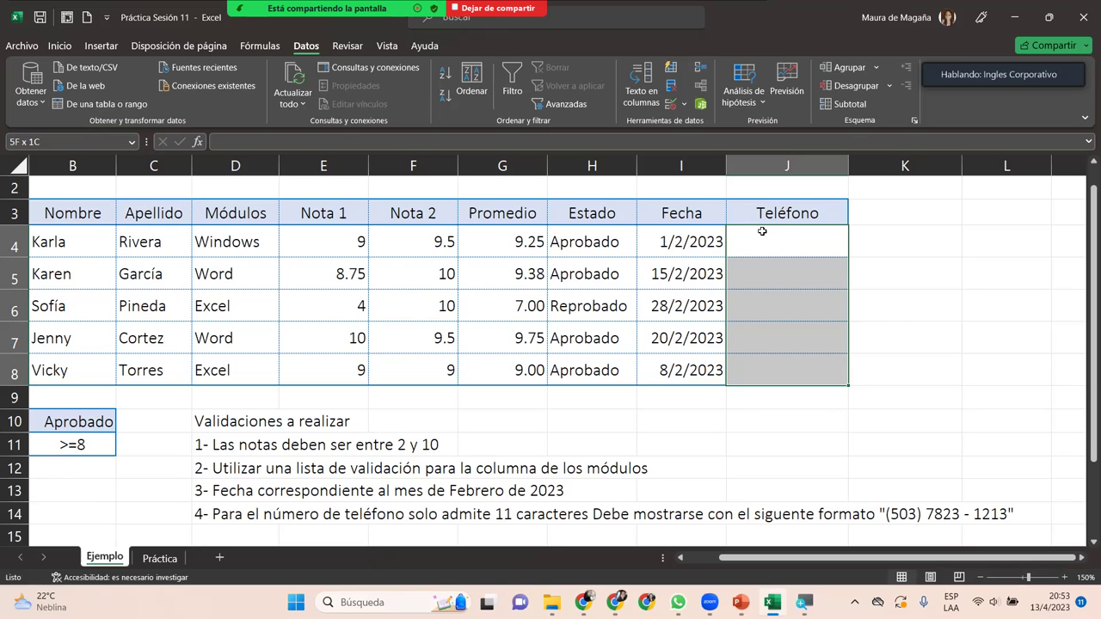
left_click(670, 102)
left_click(591, 225)
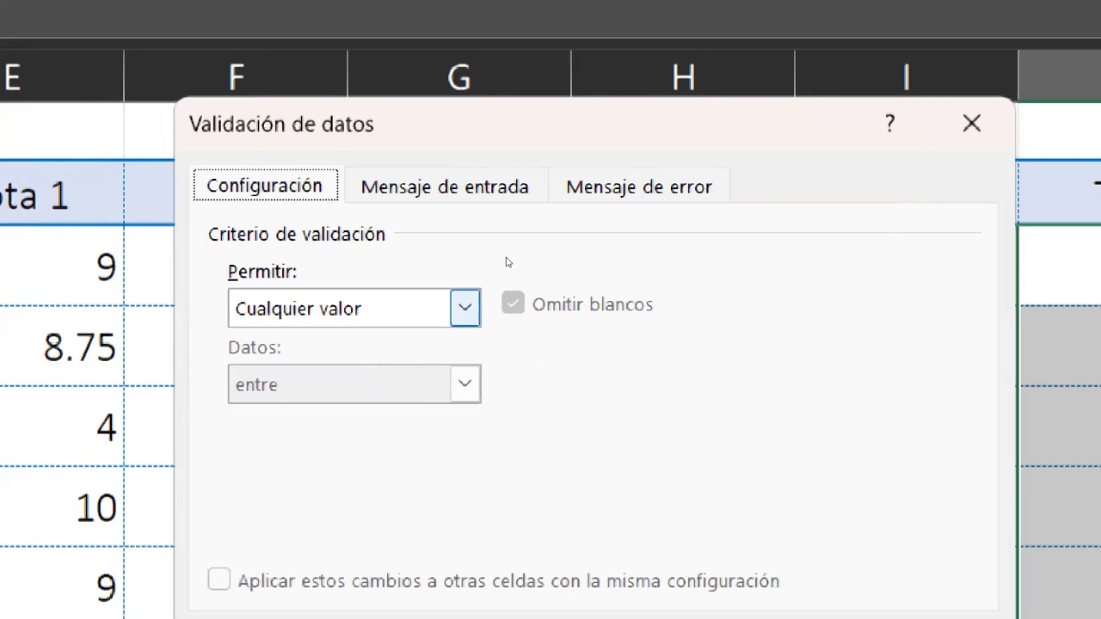
Set validation to Longitud del texto, condition igual a, with length 11.
key("alt+Down")
key("Down")
key("Down")
key("Down")
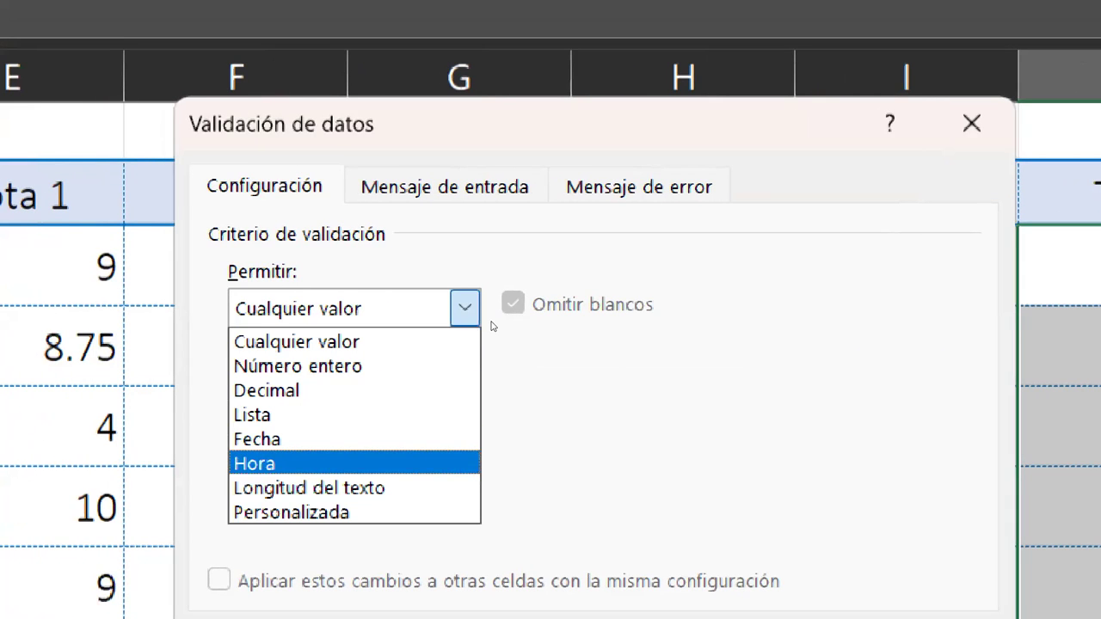
key("Down")
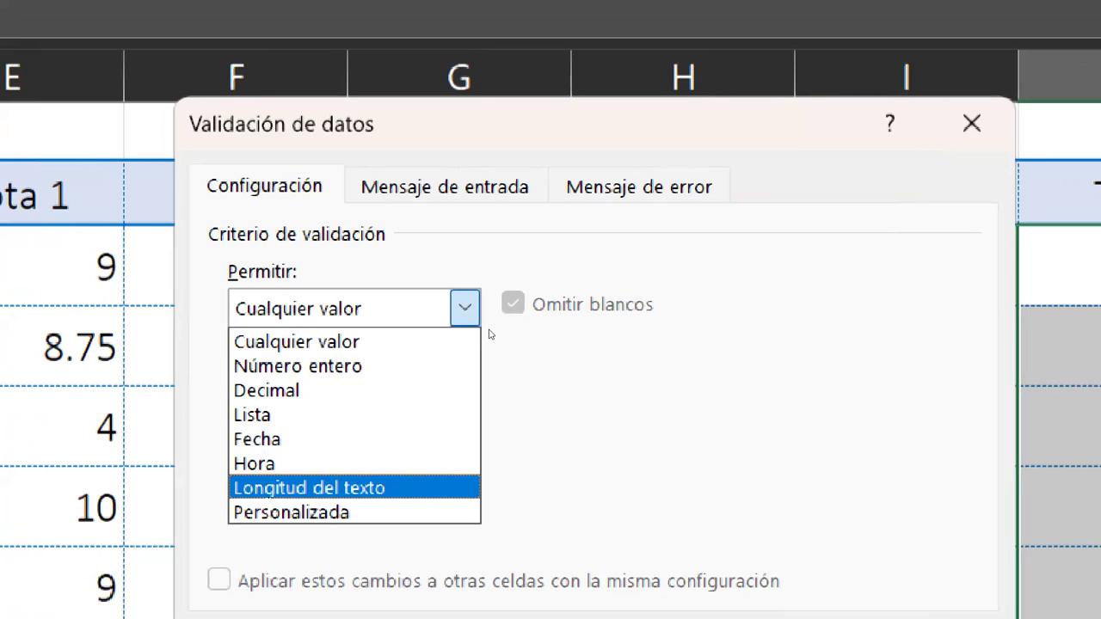
key("Return")
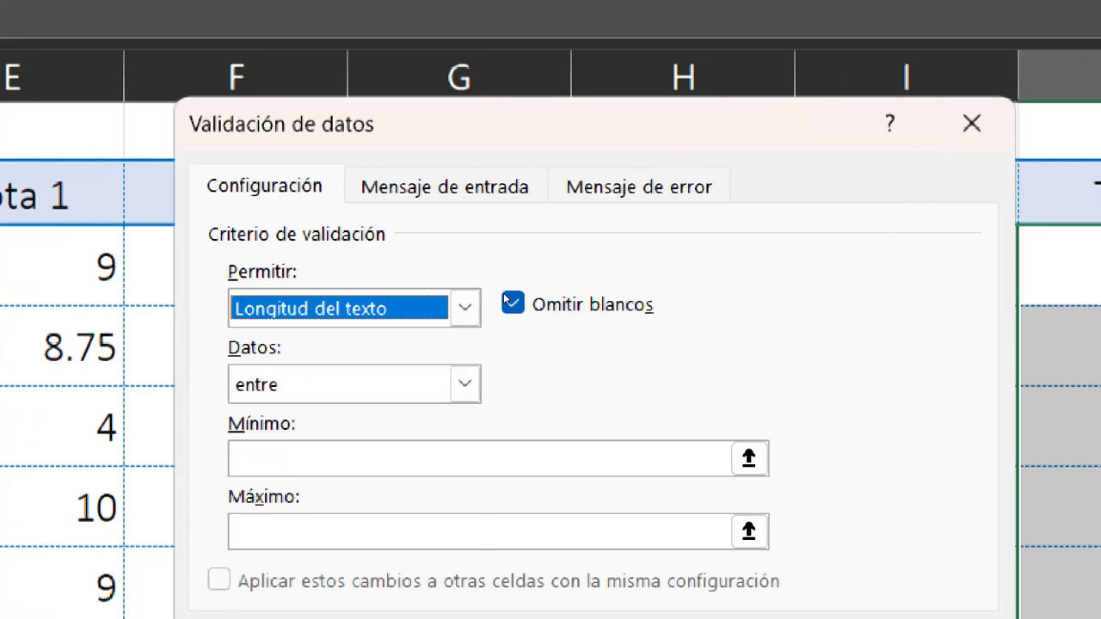
key("Tab")
key("alt+Down")
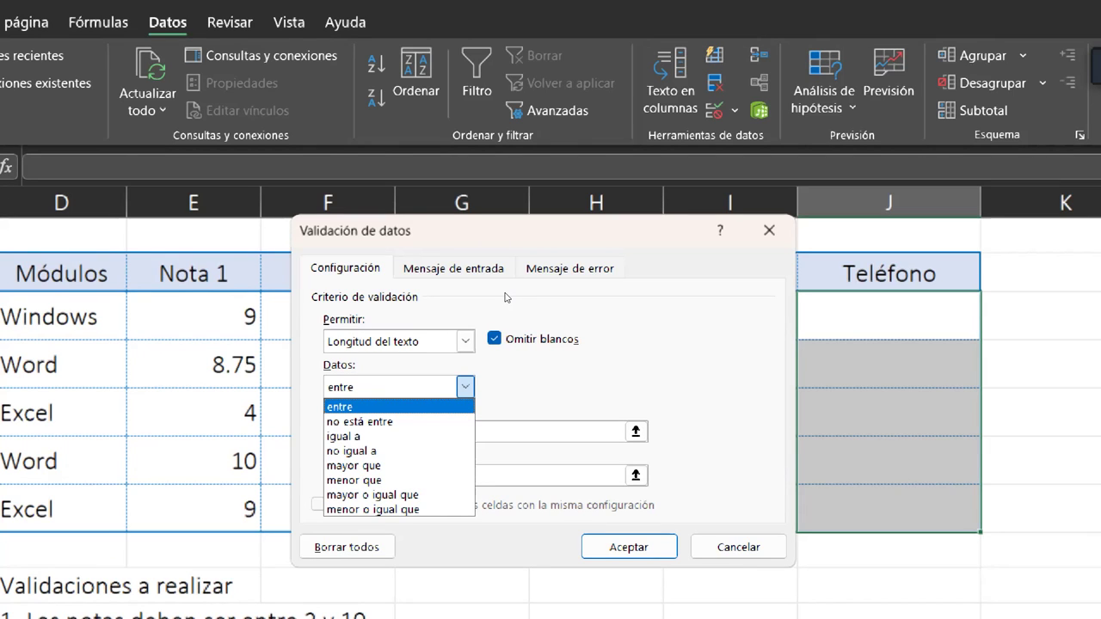
key("Down")
key("Down")
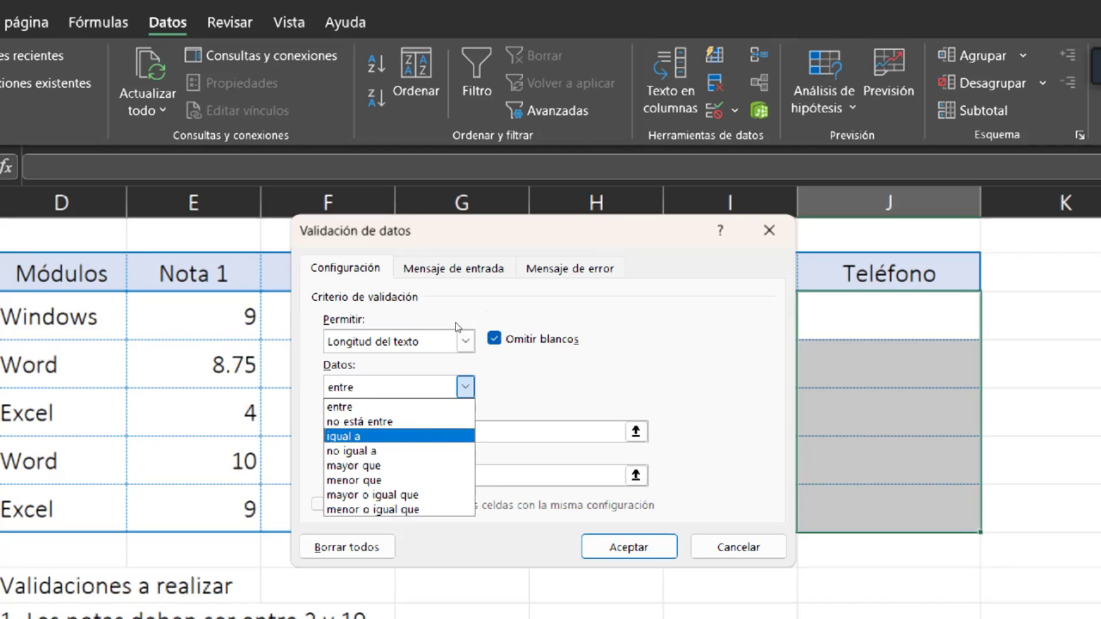
key("Return")
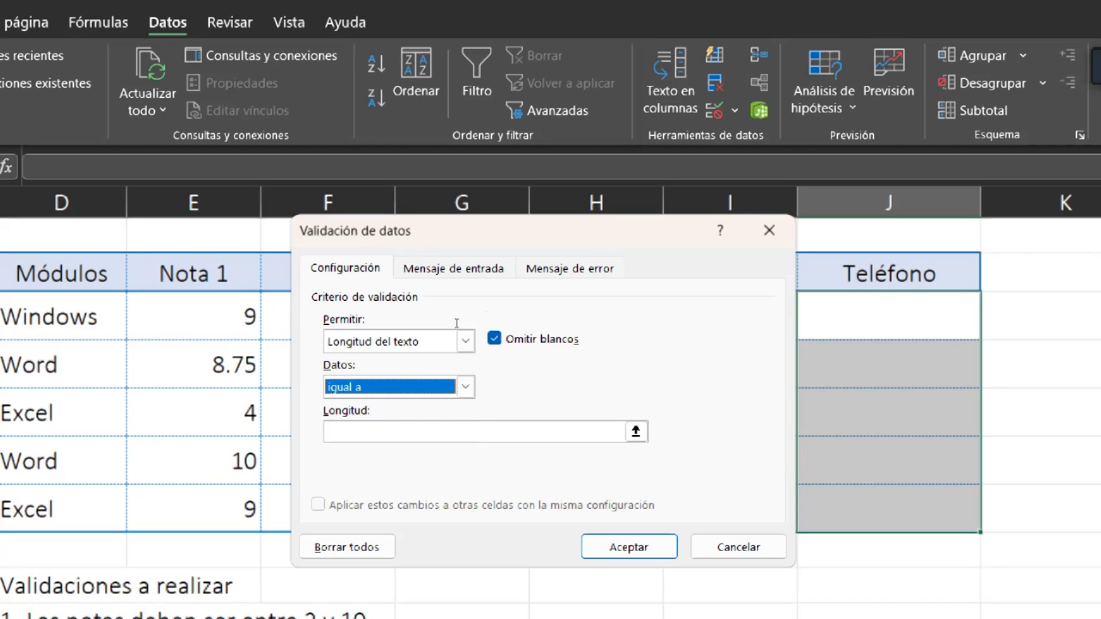
key("Tab")
type("11")
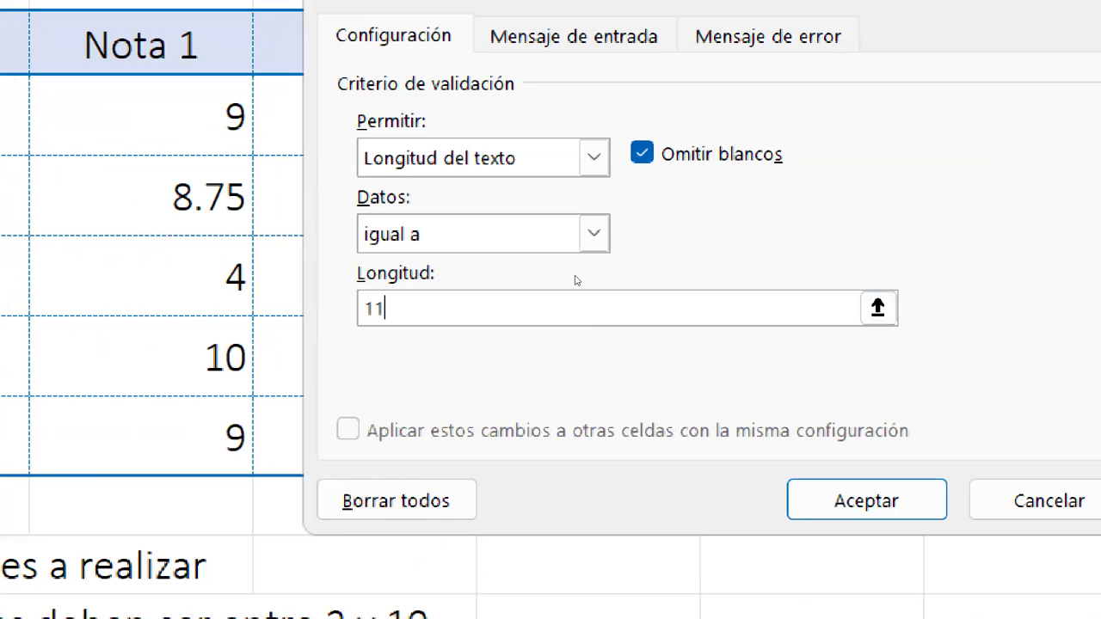
key("ctrl+Tab")
Enter the input message 'Ingrese código de área y número de teléfono, sin espacios ni caracteres especiales.'.
left_click(484, 304)
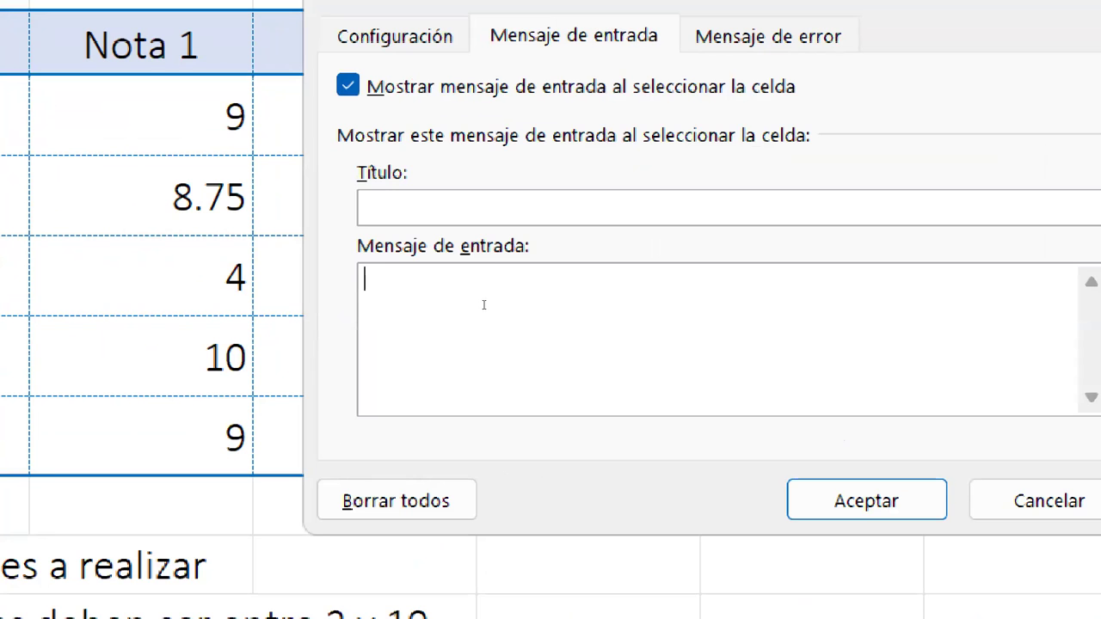
type("Ingrese unica")
type("mente")
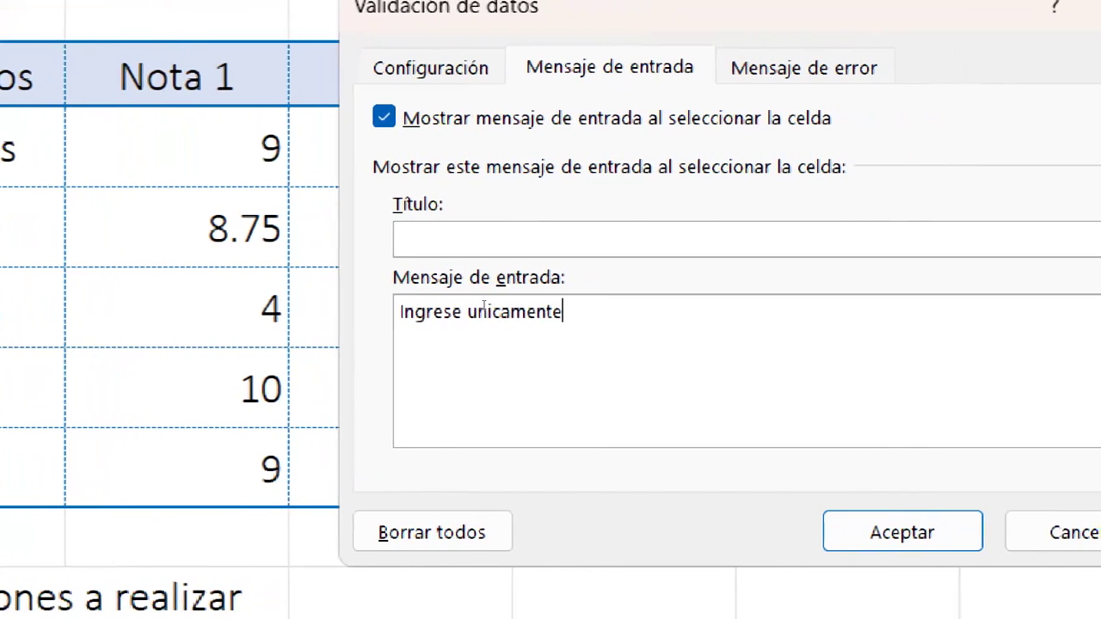
key("BackSpace")
key("BackSpace")
key("BackSpace")
key("BackSpace")
key("BackSpace")
type("código de ")
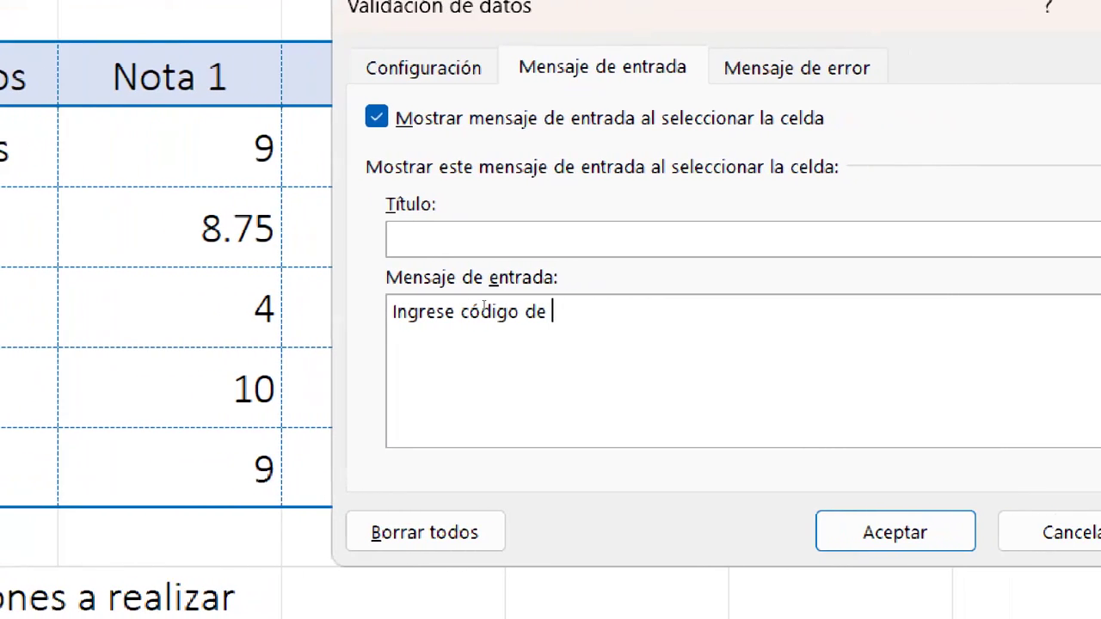
type("área ")
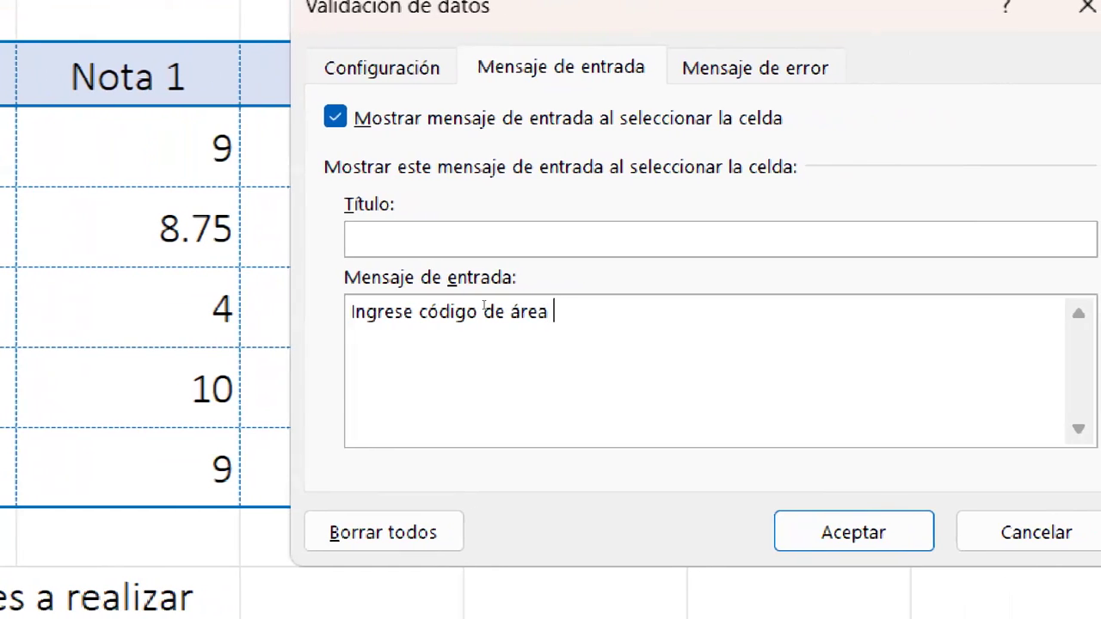
type("y núm")
type("ero")
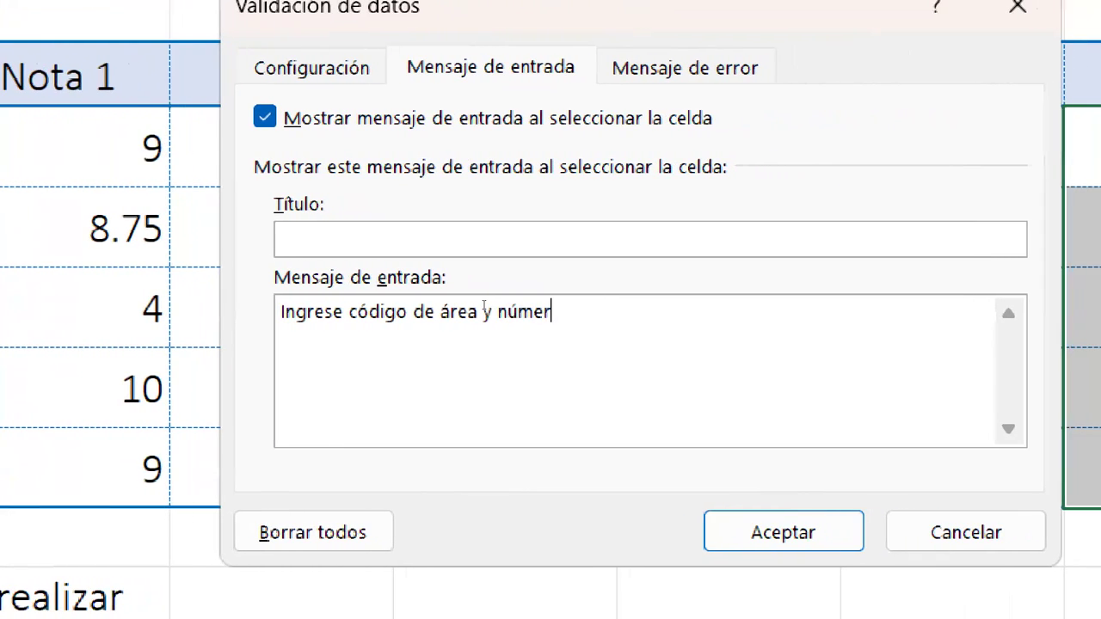
type(" de tel")
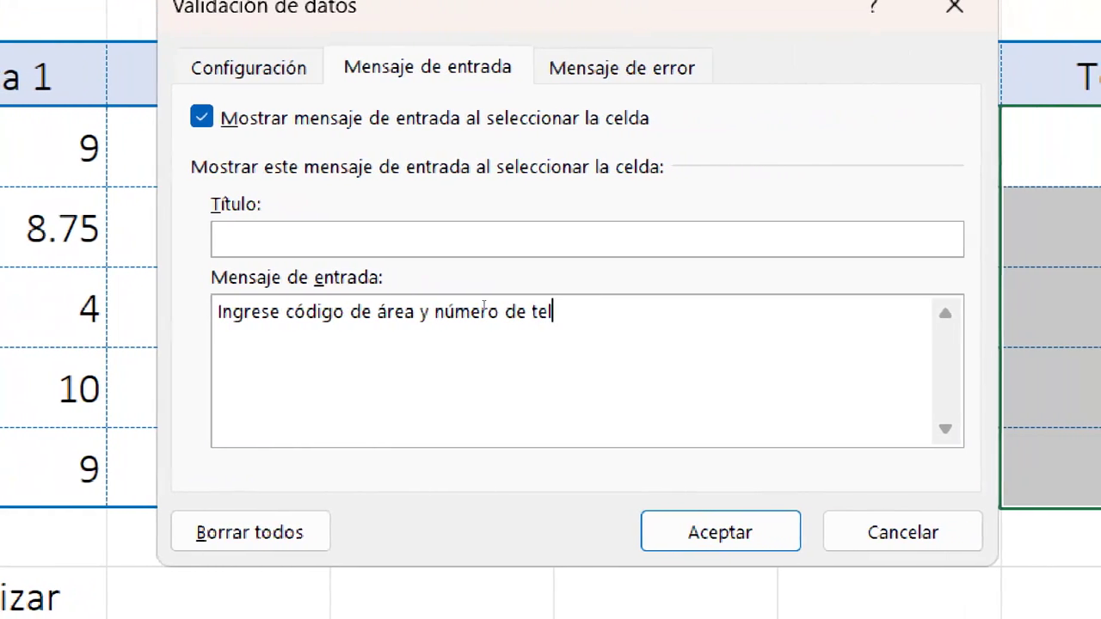
type("éfono, ")
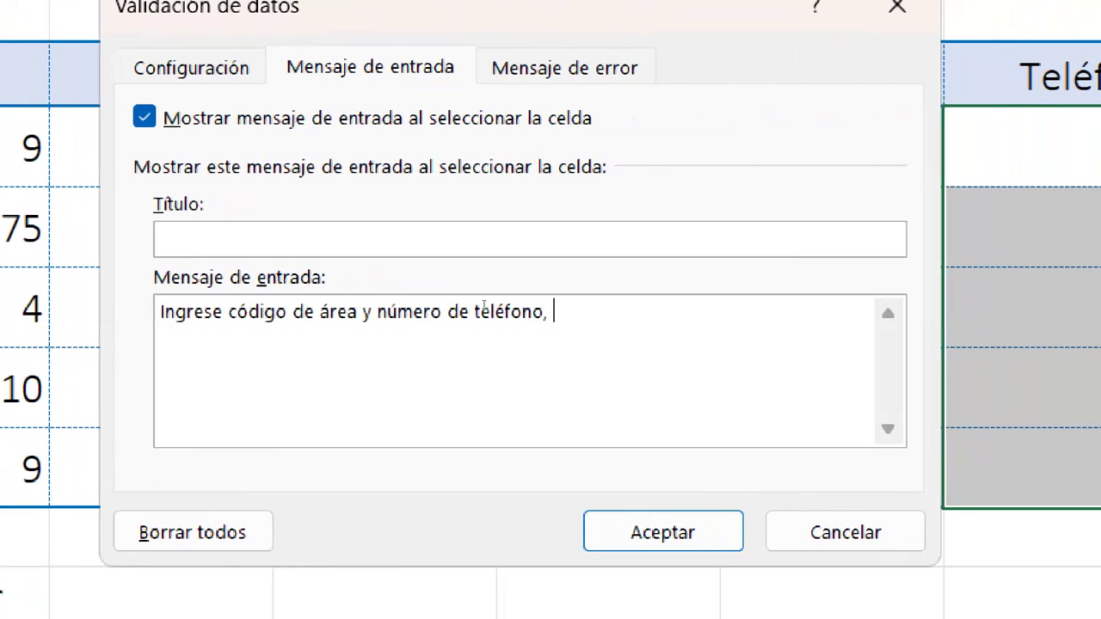
type("sin ")
type("esp")
type("acion")
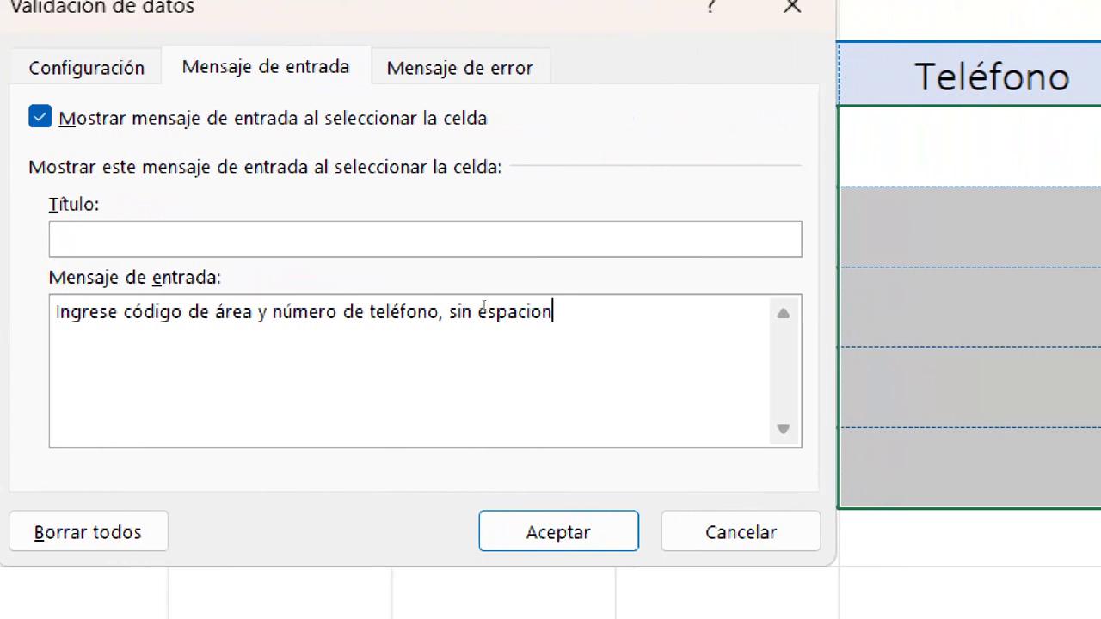
key("BackSpace")
type("s")
type(" ni ca")
type("rac")
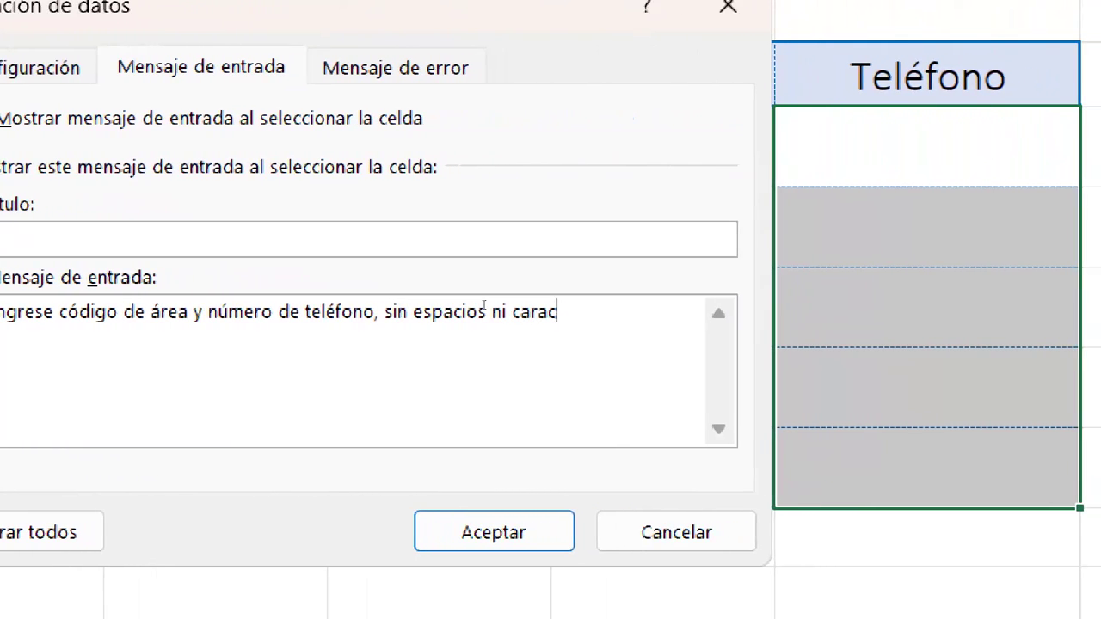
type("teres ")
type("espe")
type("cial")
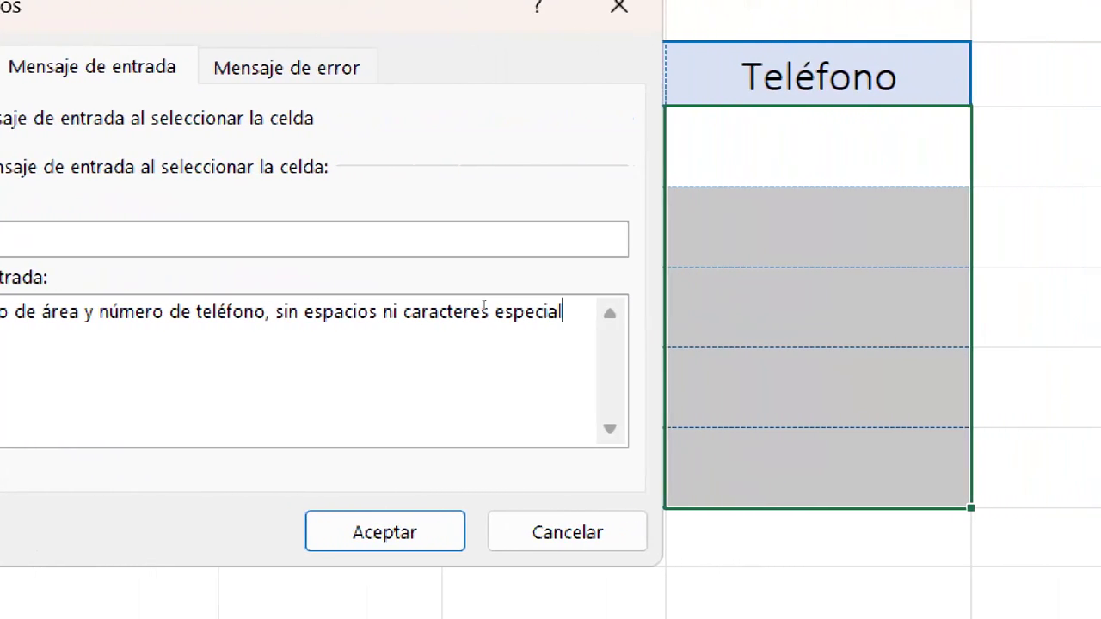
type("es.")
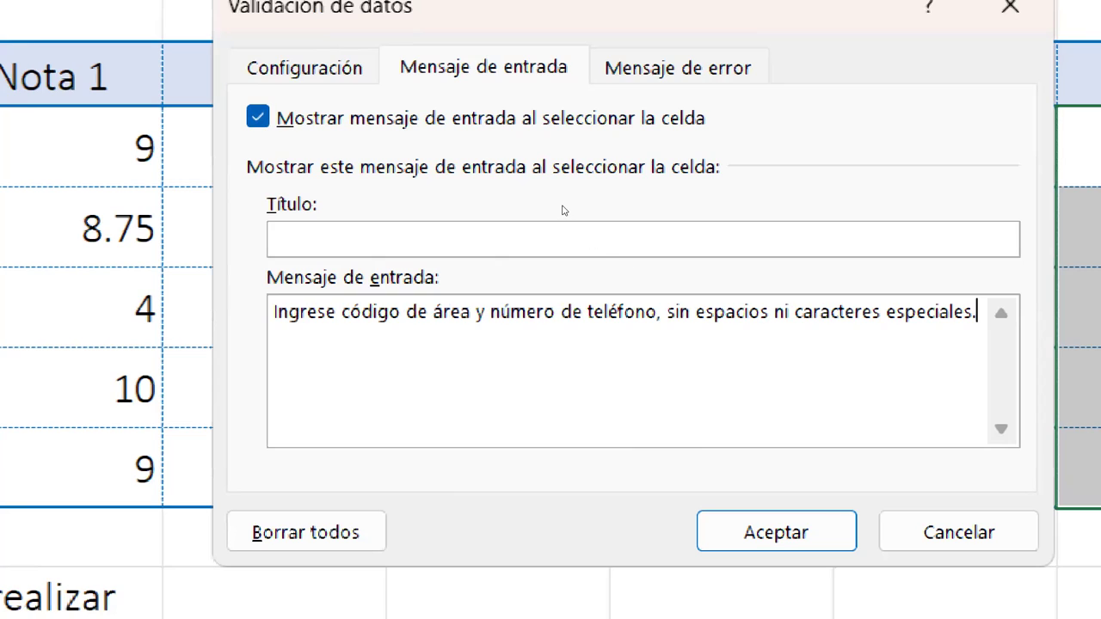
key("ctrl+Tab")
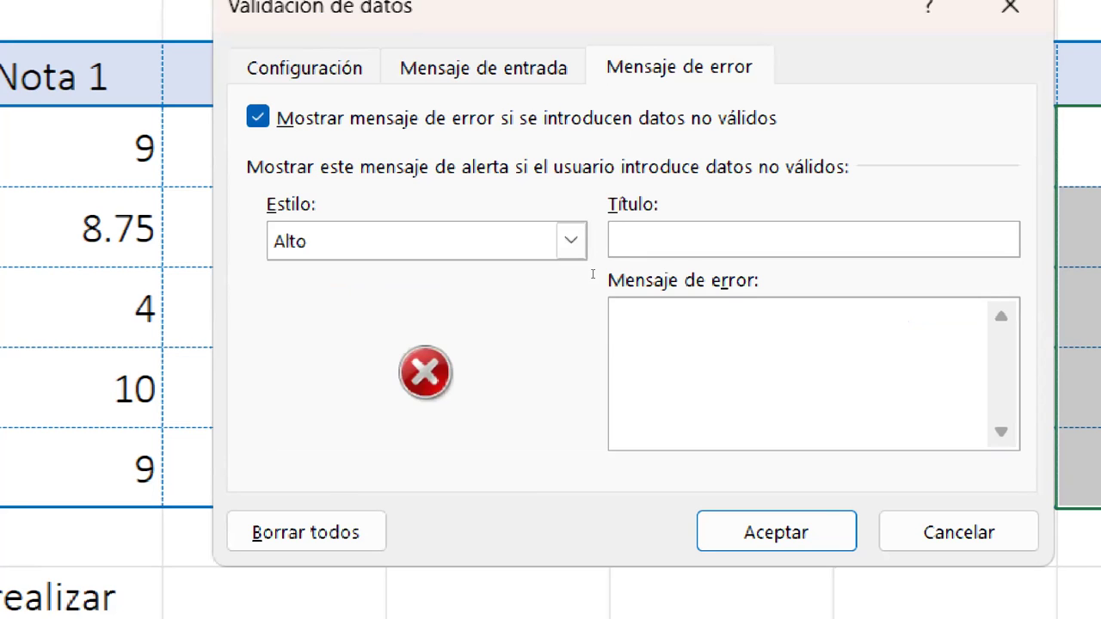
Title the error alert 'Datos no validos' with its no-spaces-or-special-characters message, and apply the validation.
type("N")
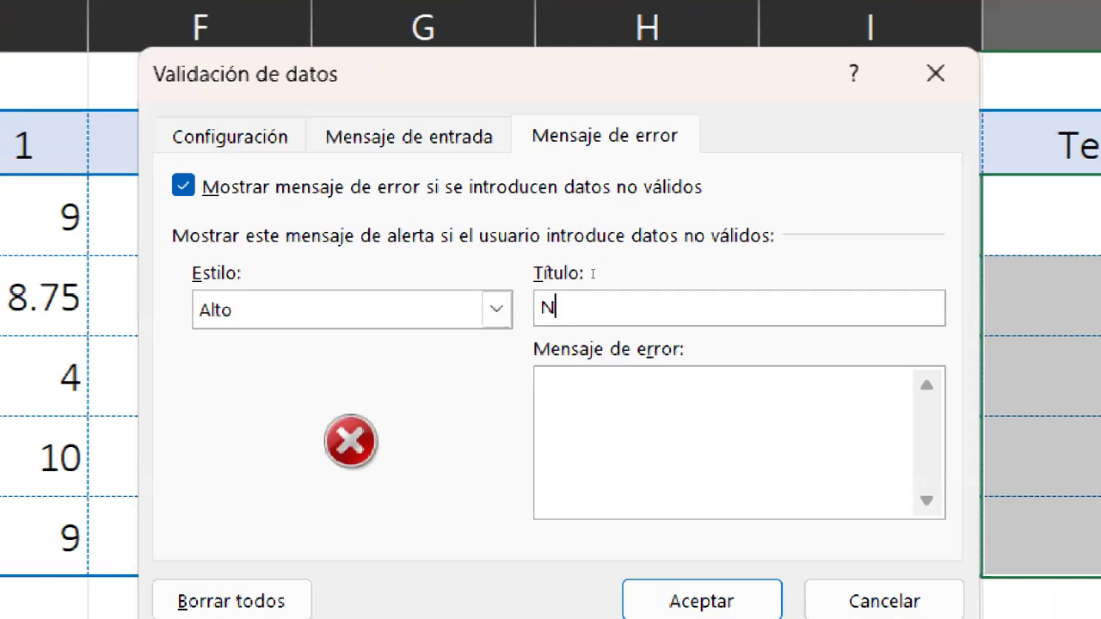
type("úm")
key("BackSpace")
key("BackSpace")
key("BackSpace")
type("Datos no")
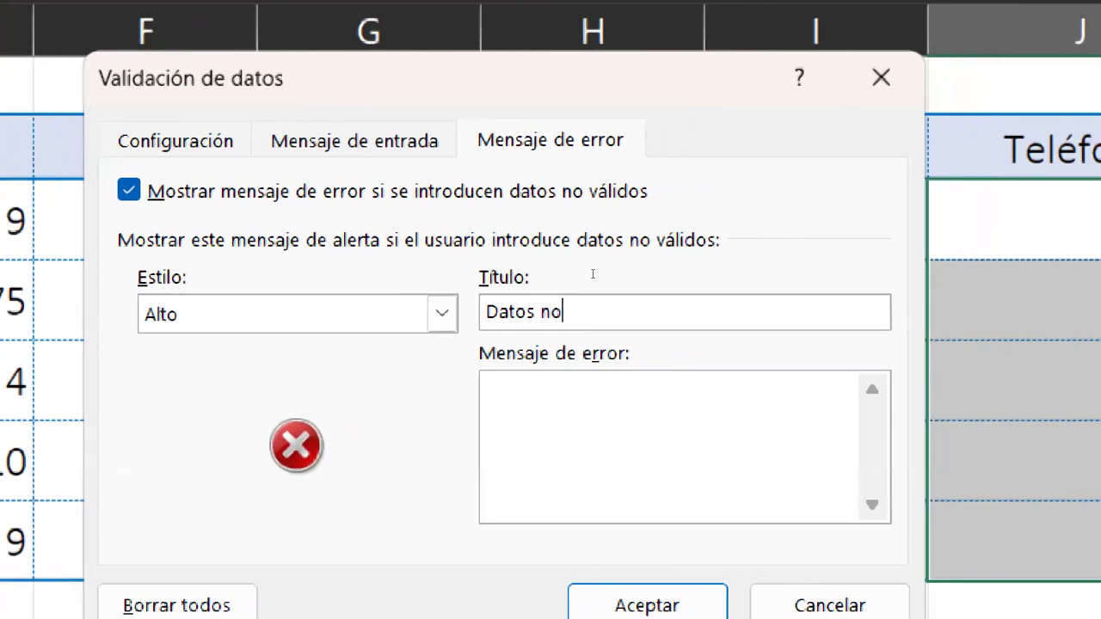
type(" vali")
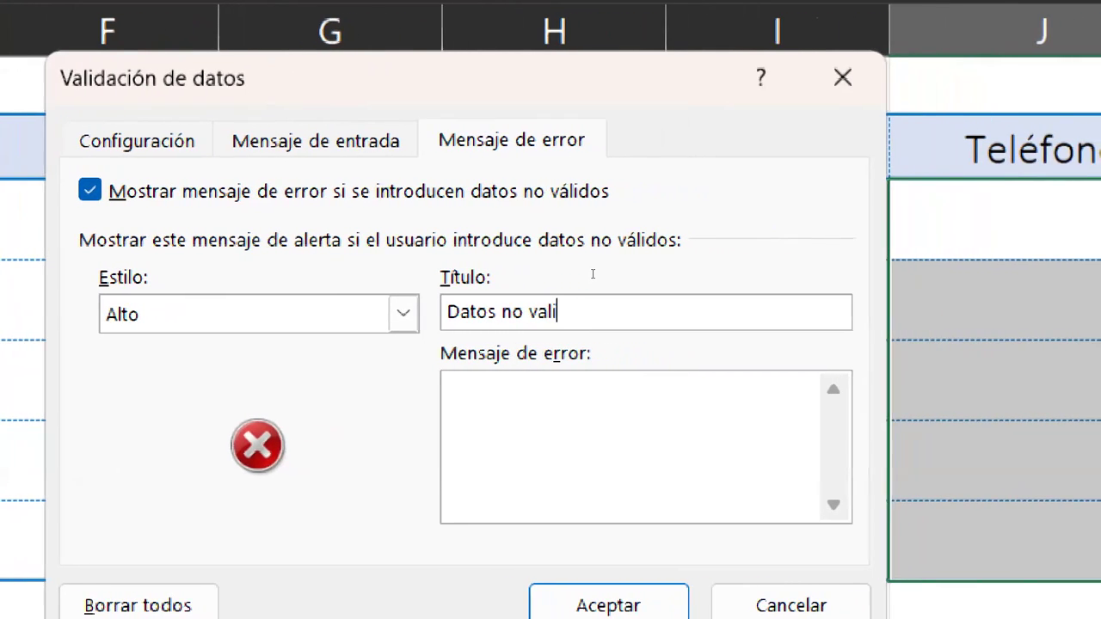
type("dos")
key("Tab")
type("R")
key("BackSpace")
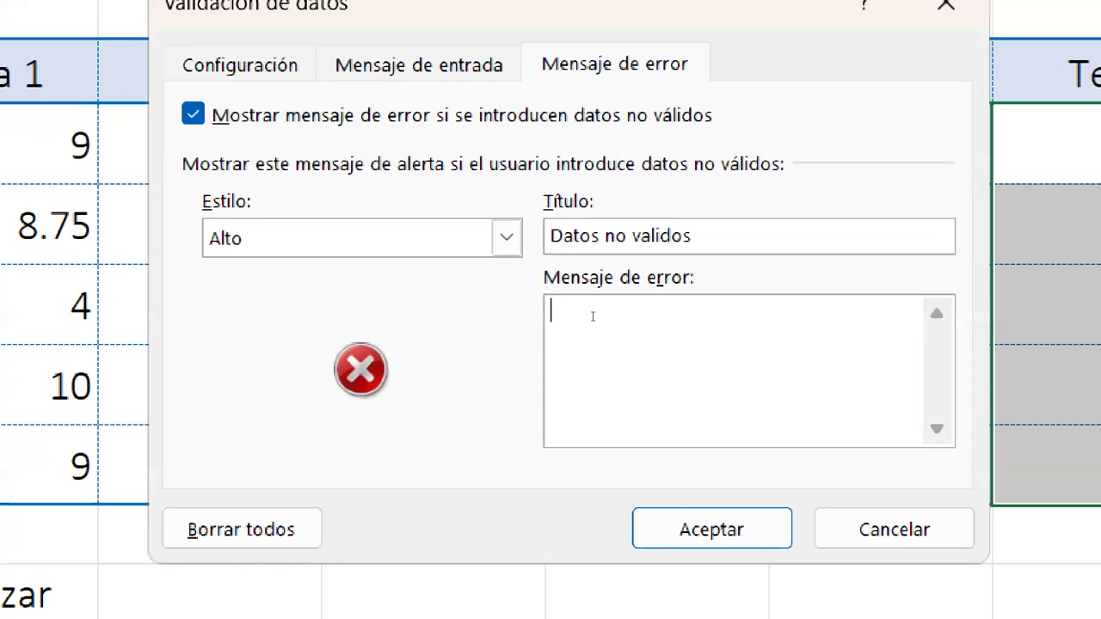
type("Debe ")
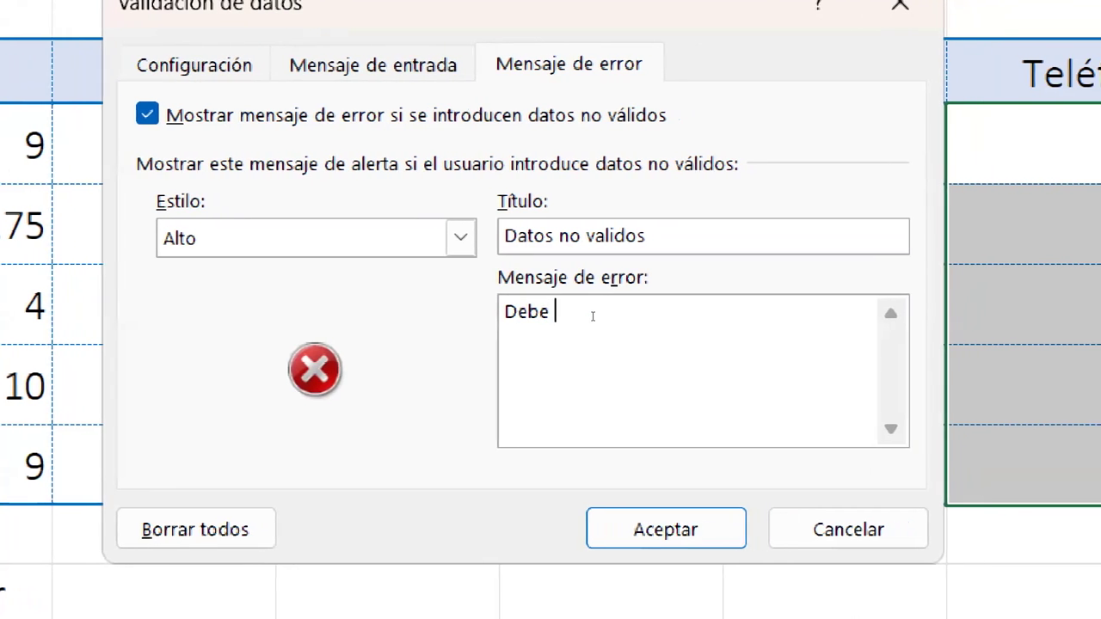
type("ingres")
type("a")
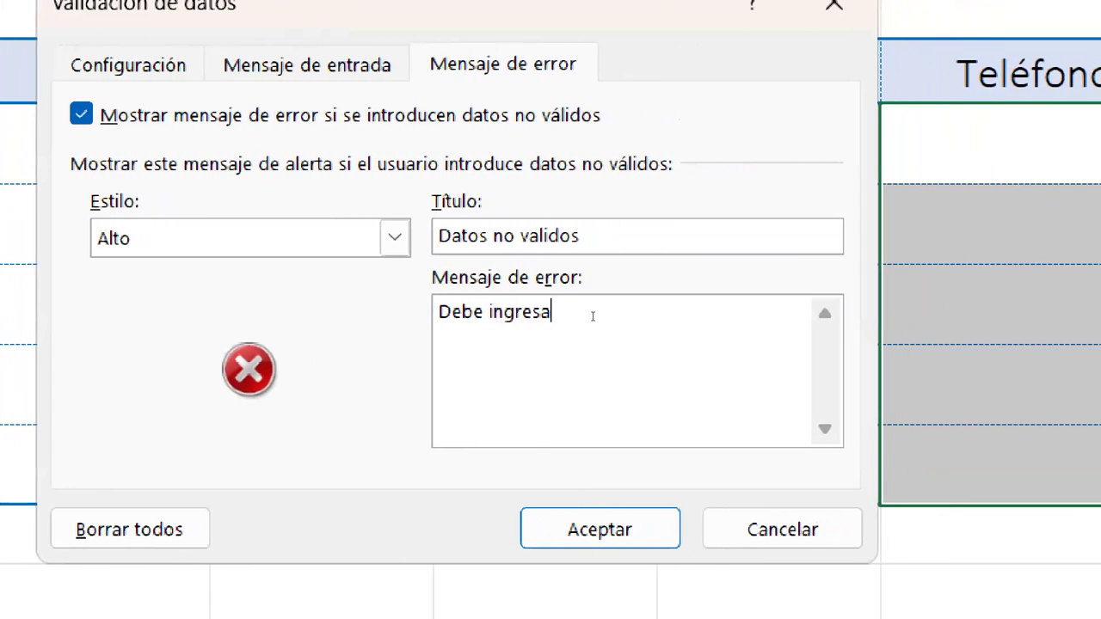
type("r unicam")
type("ente ")
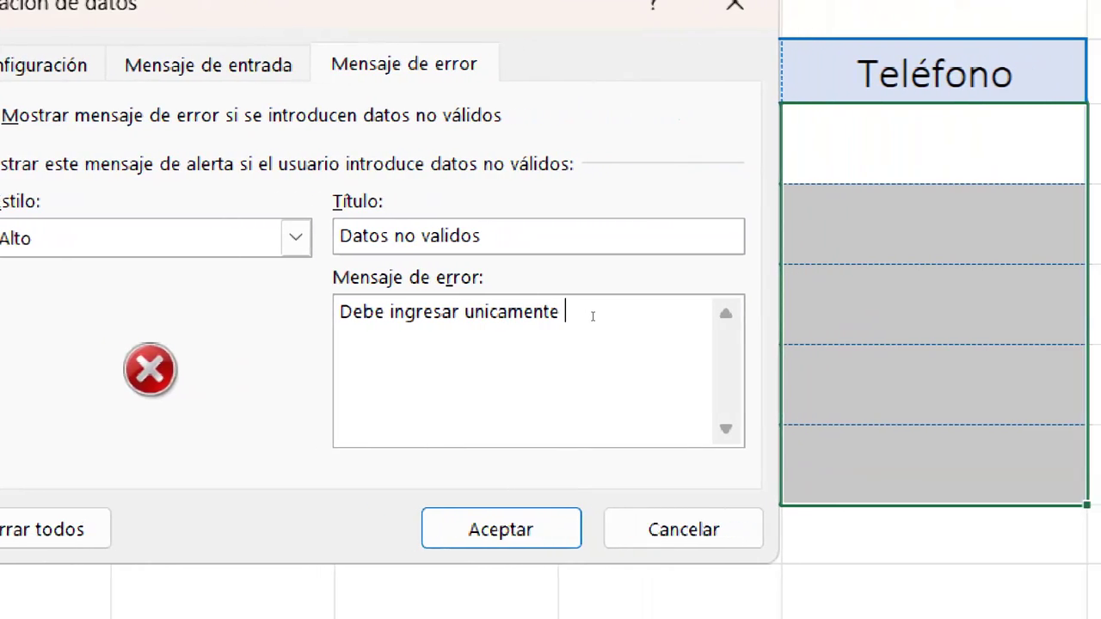
type("el cod")
type("igo ")
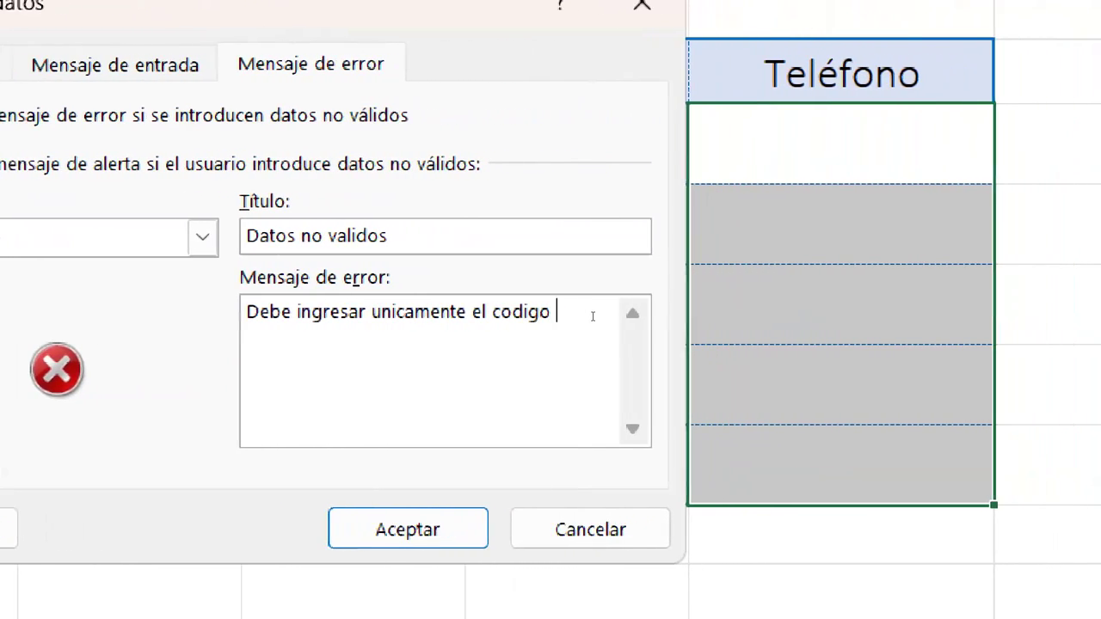
type("de área")
type(" y ")
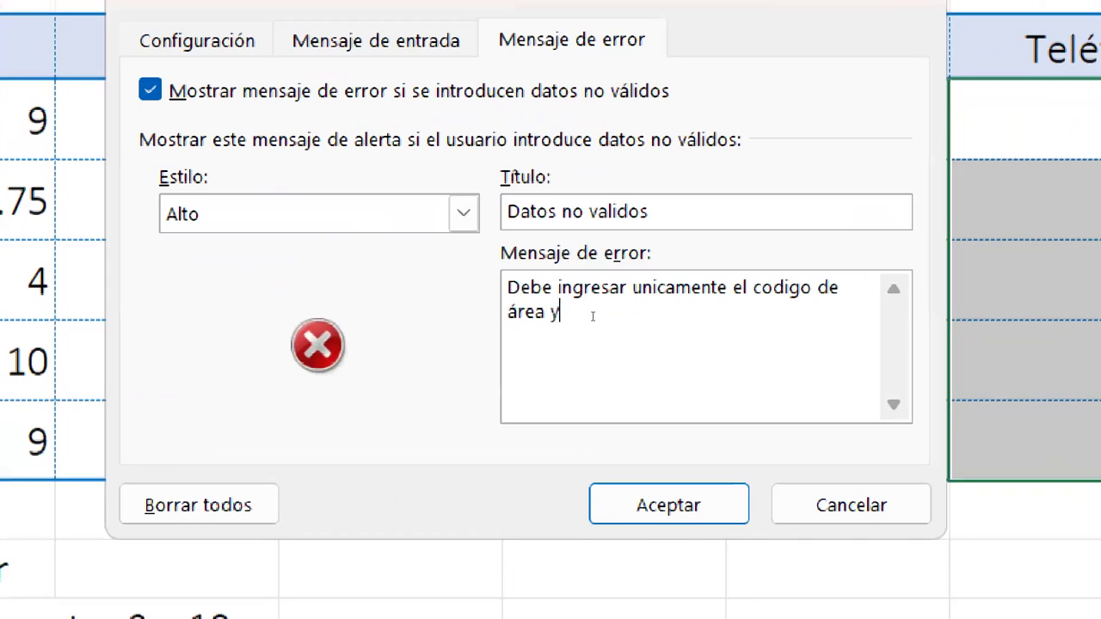
type("núme")
type("ro de ")
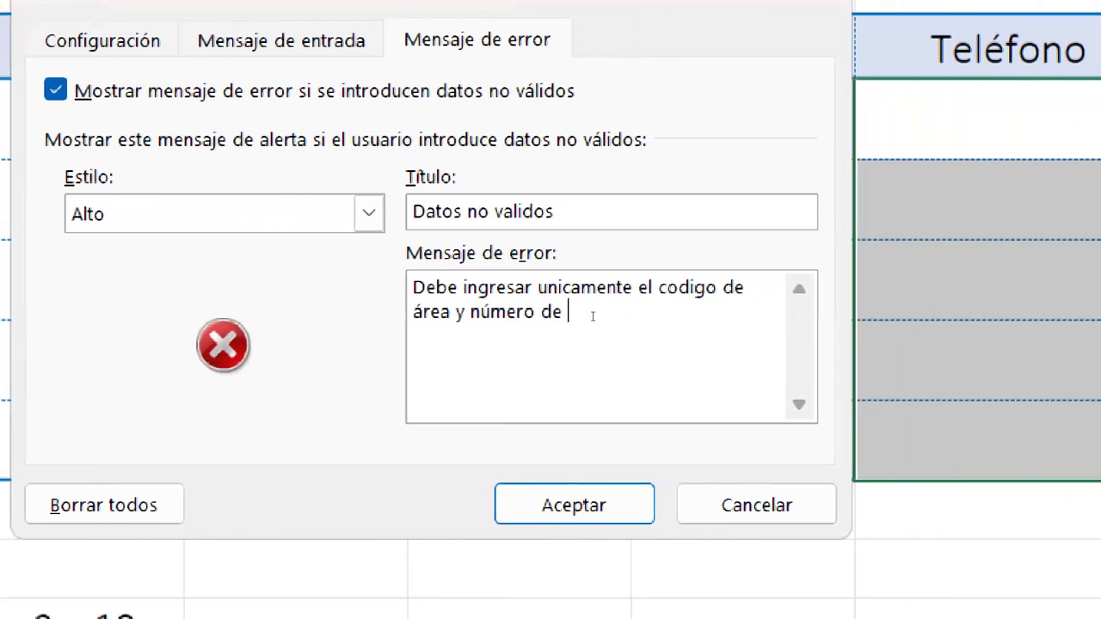
type("tele")
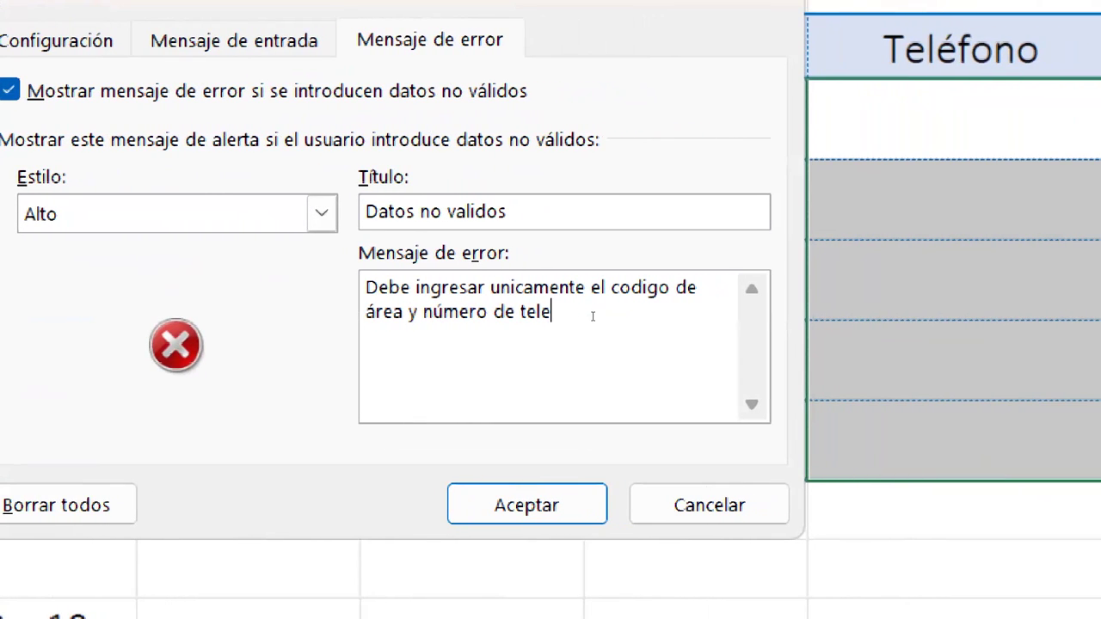
key("BackSpace")
type("éfo")
type("no ")
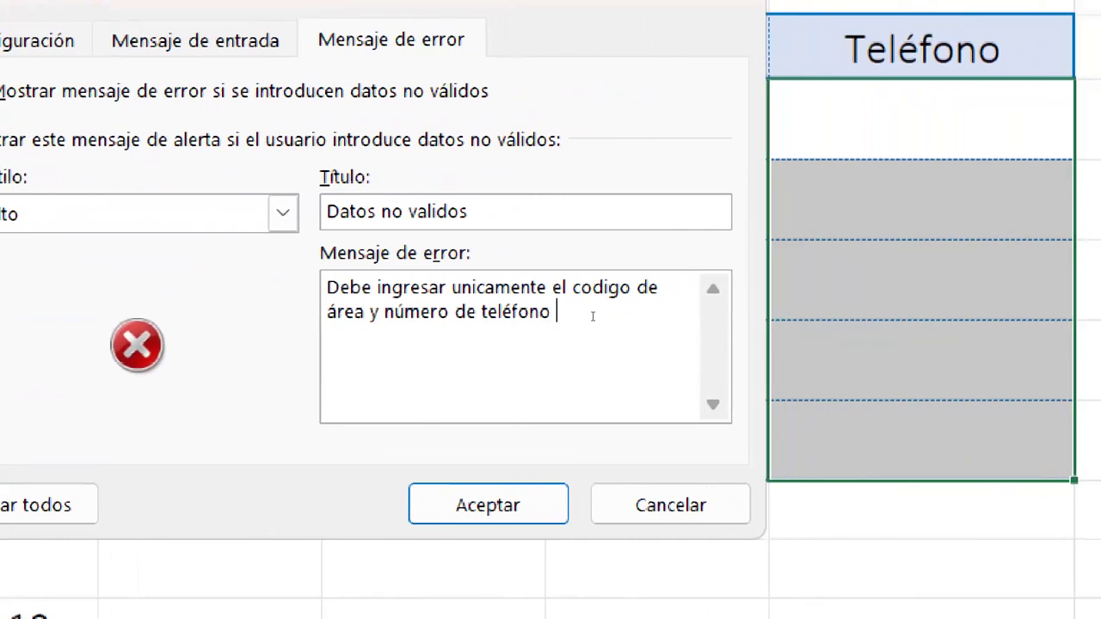
type("sin es")
type("pacio")
type("s ")
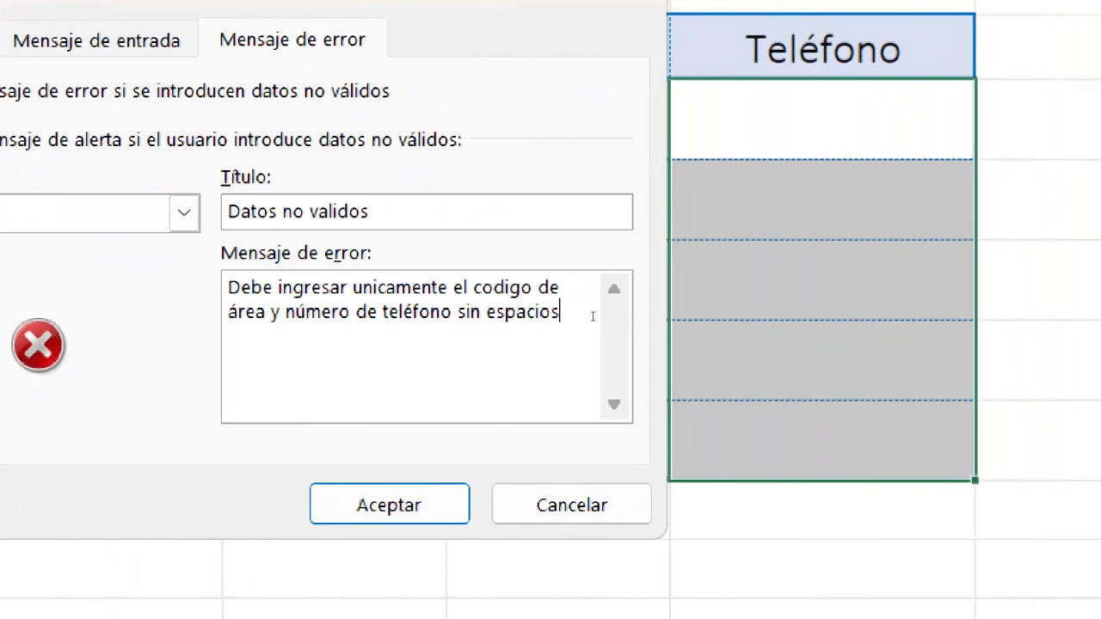
type("ni")
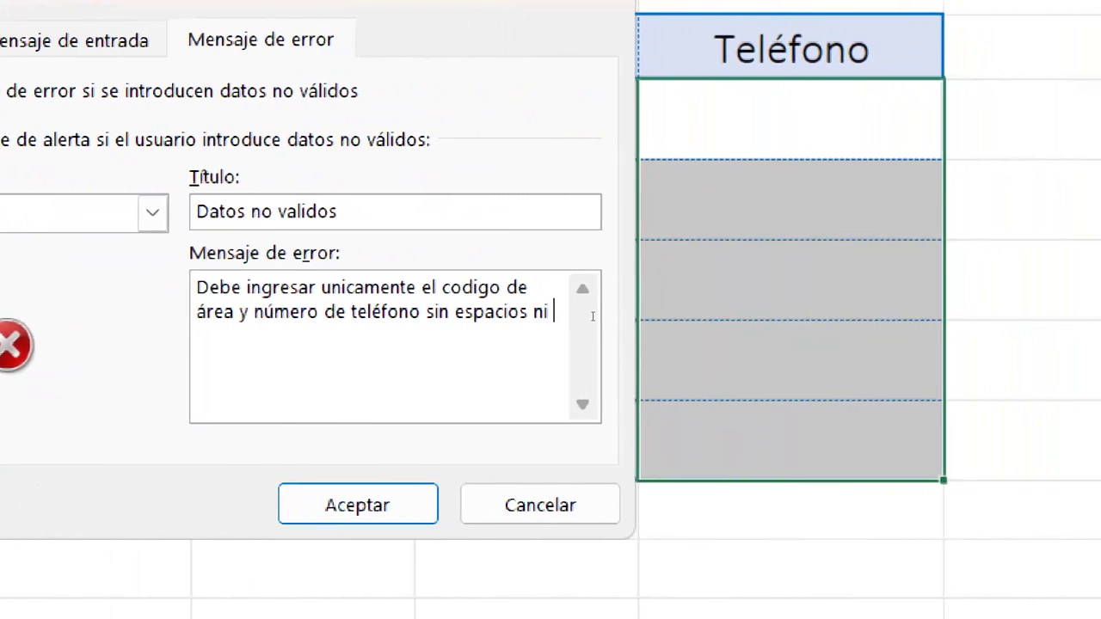
type(" cara")
type("cteres e")
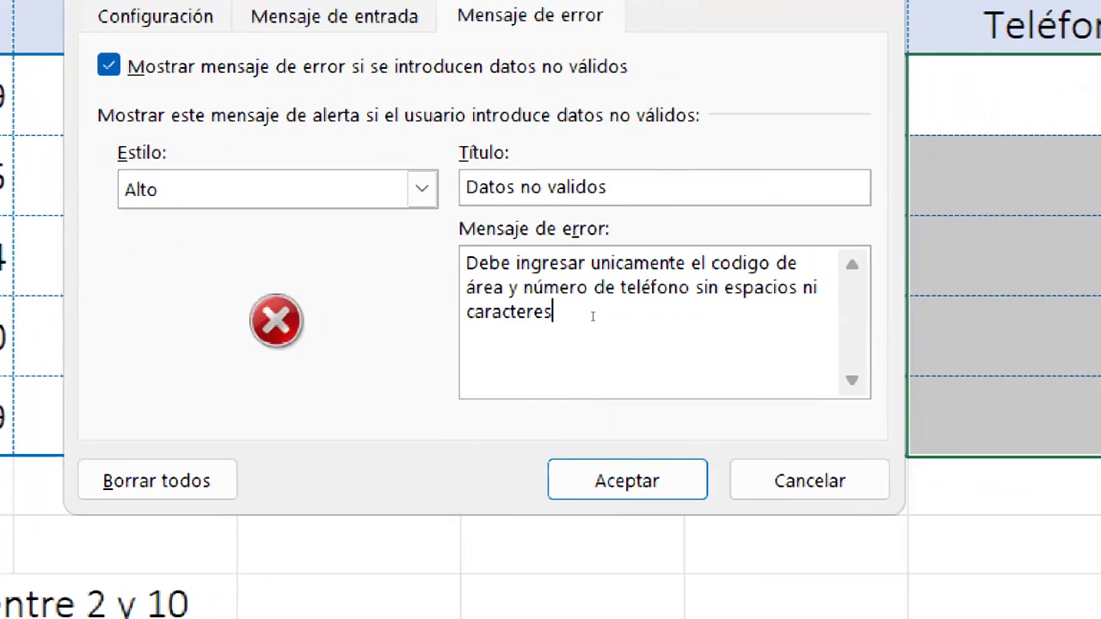
type("spec")
type("iale")
type("s.")
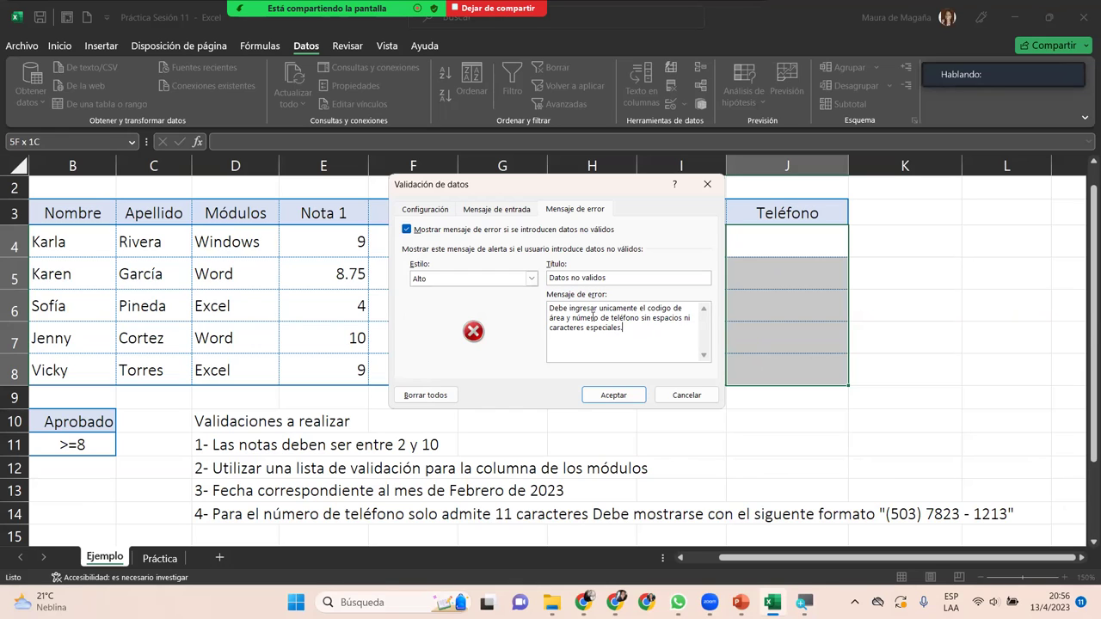
left_click(953, 57)
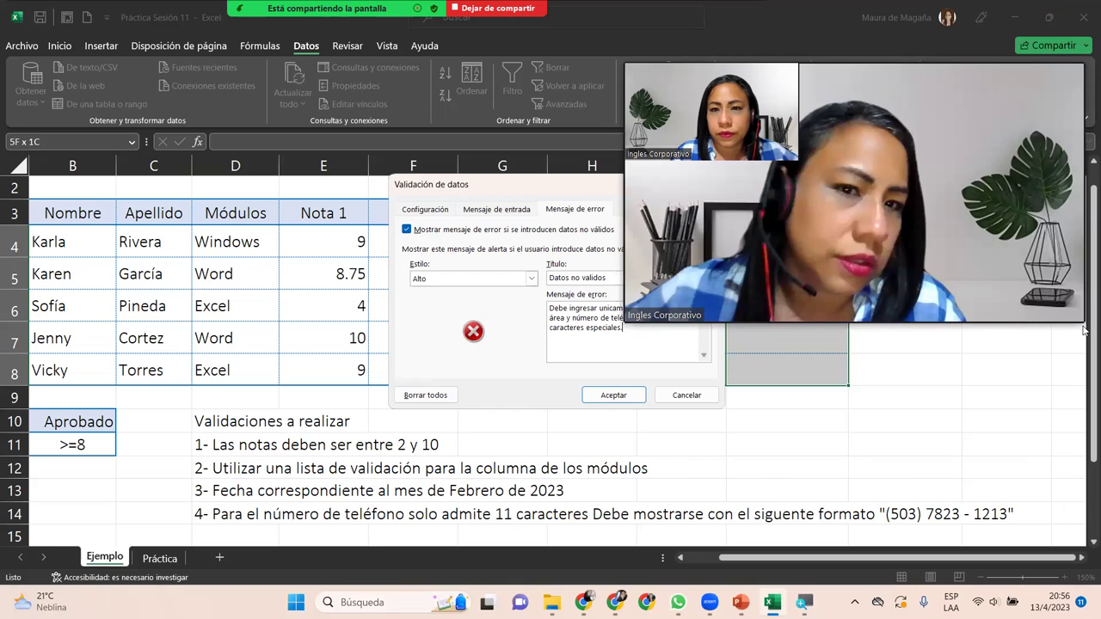
left_click(1043, 69)
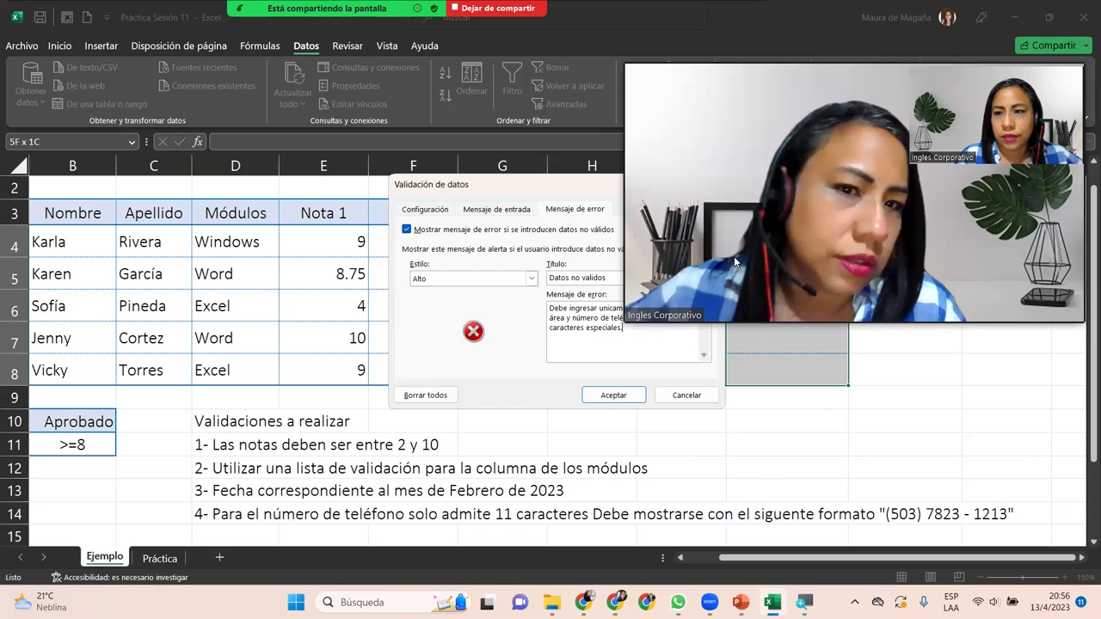
left_click(611, 394)
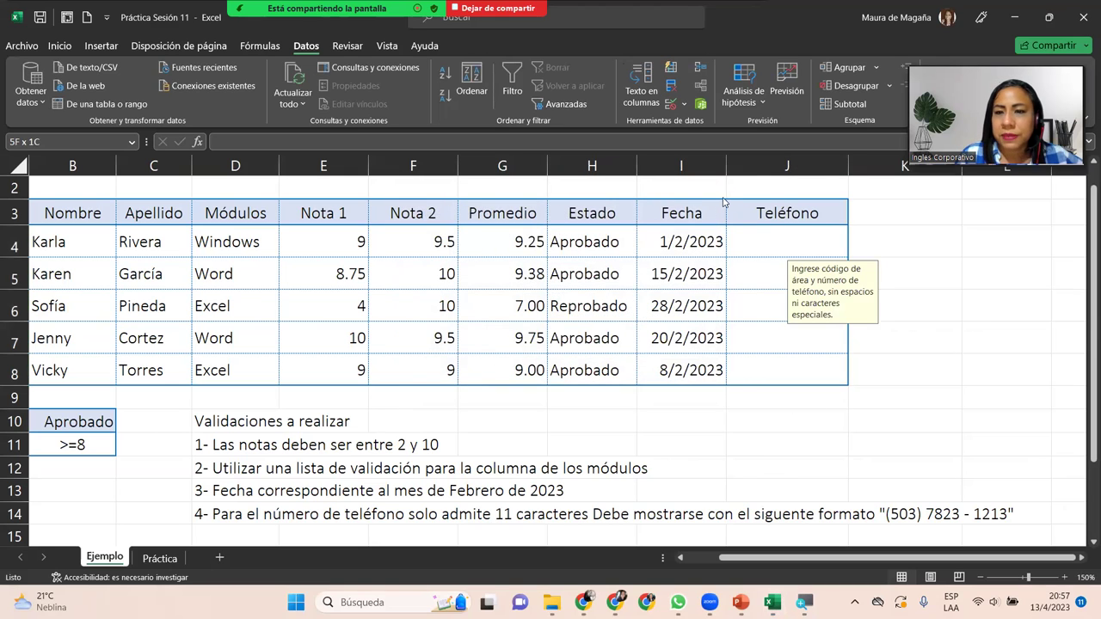
left_click(735, 232)
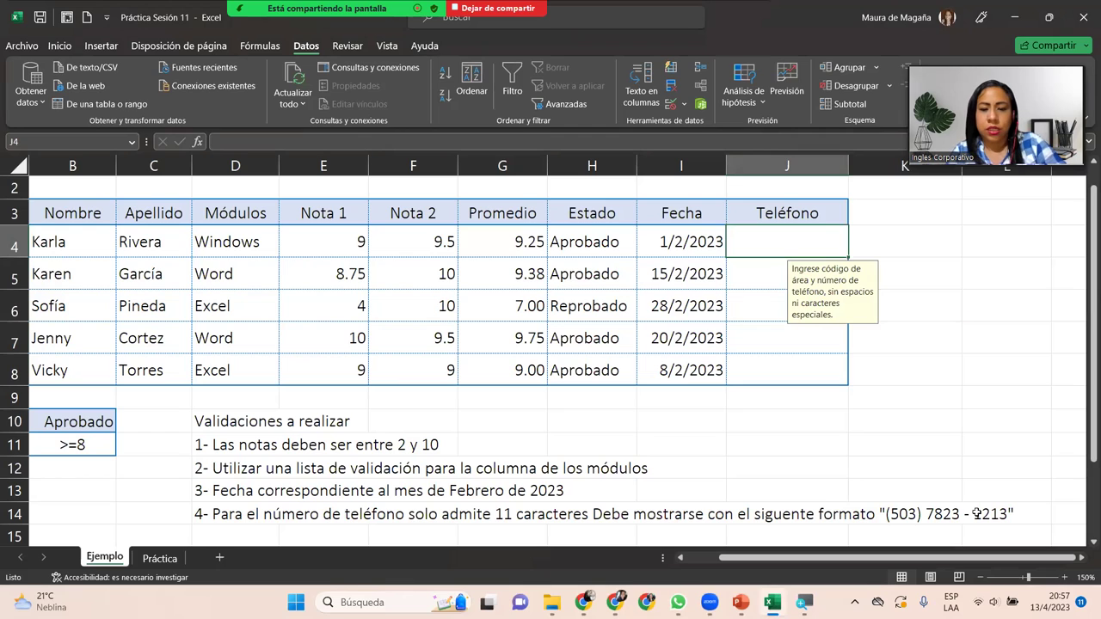
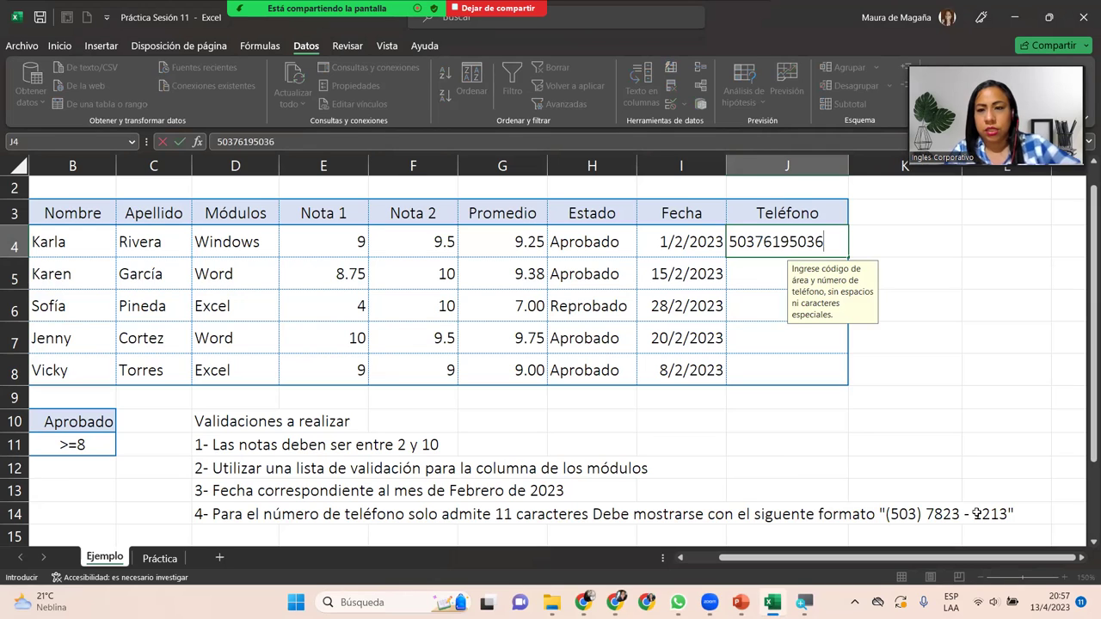
key("Return")
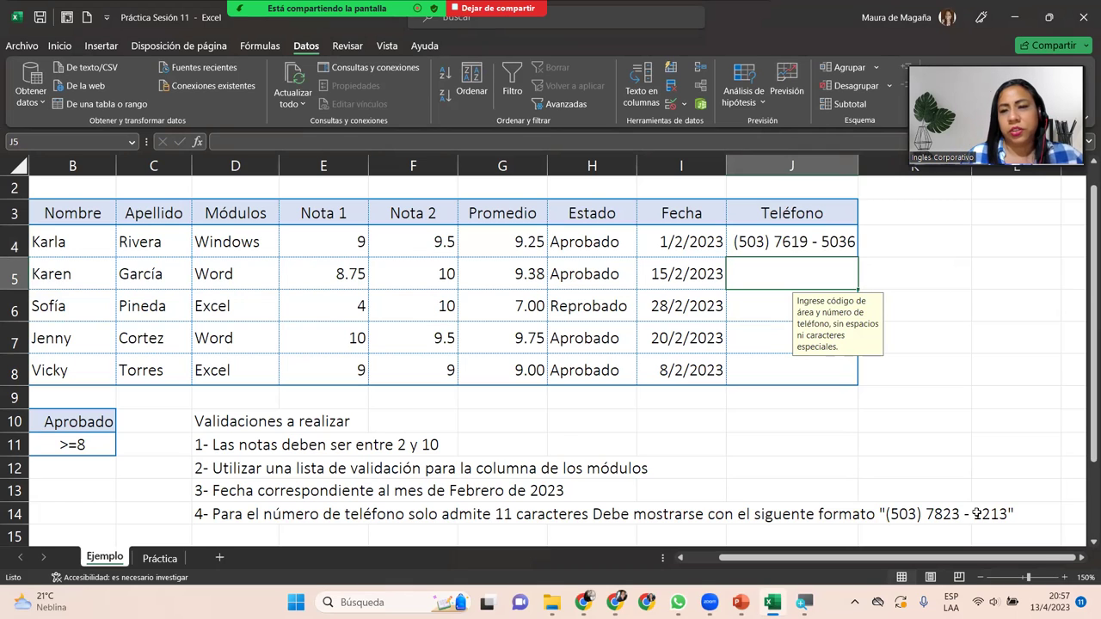
key("Up")
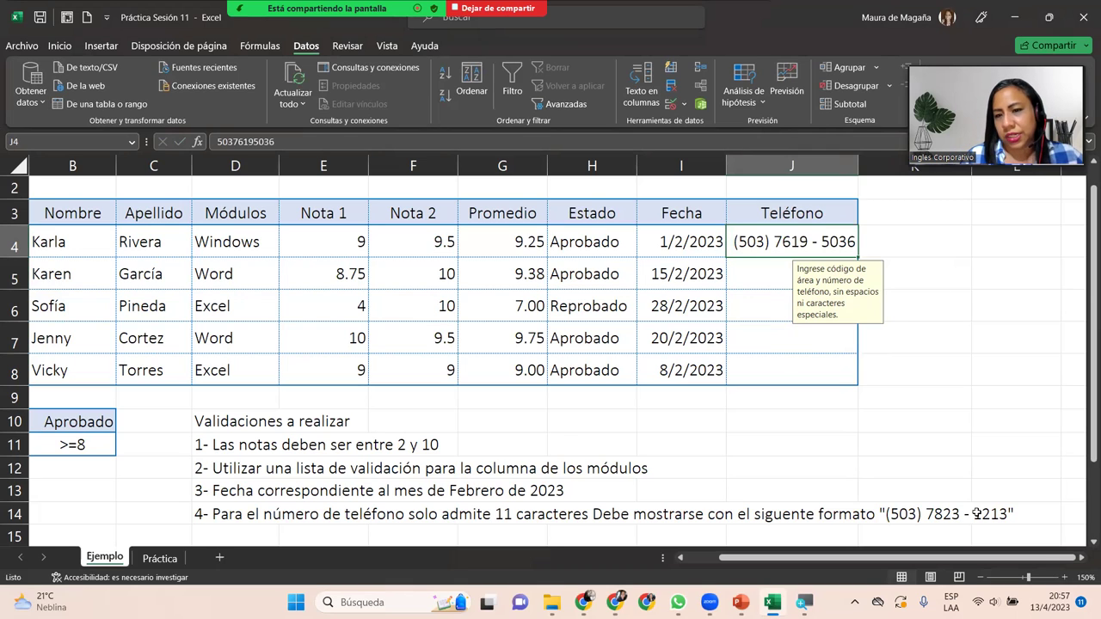
key("Down")
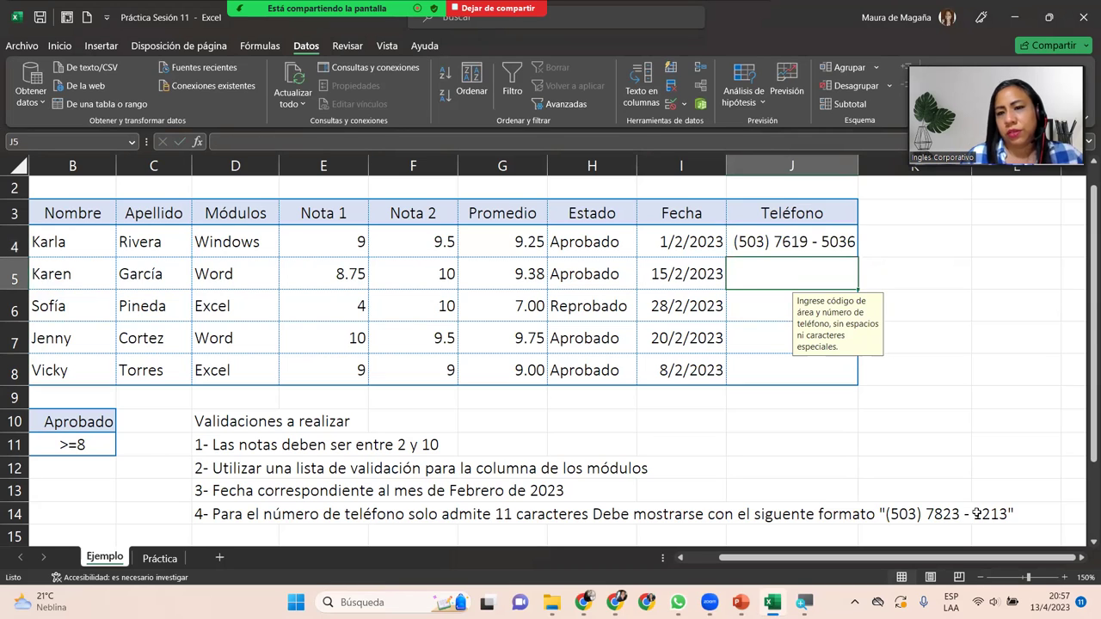
type("9785786546753")
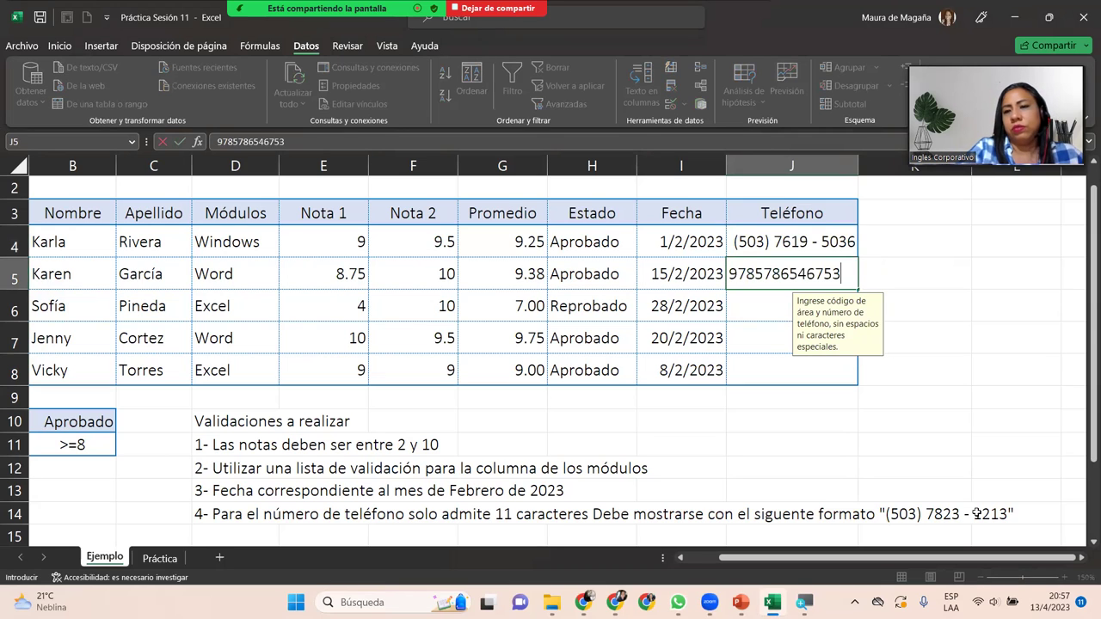
key("Return")
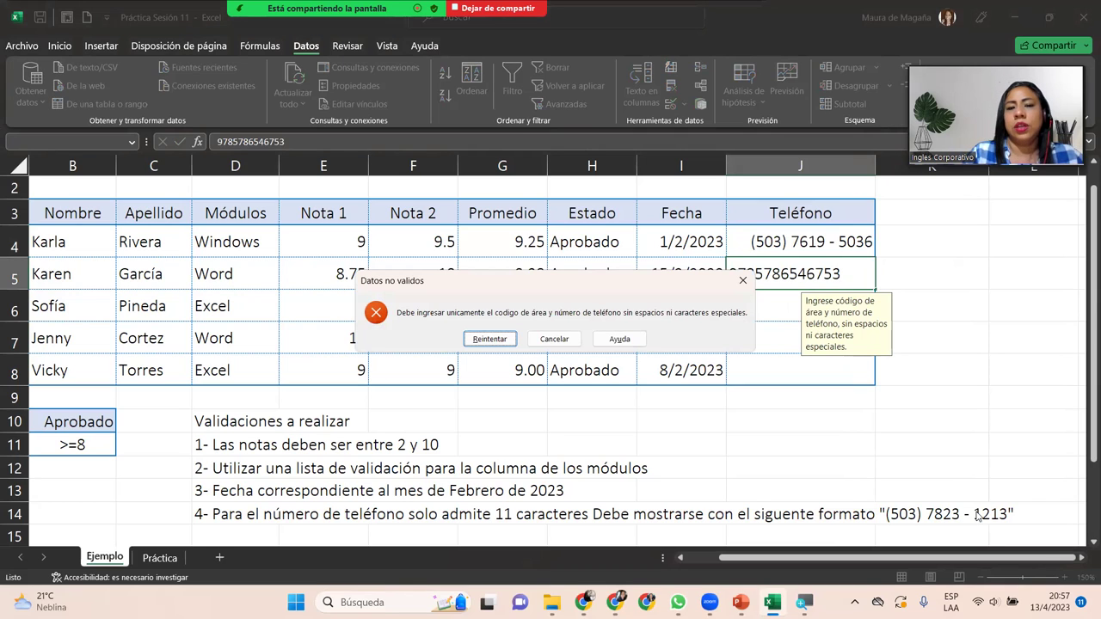
key("Return")
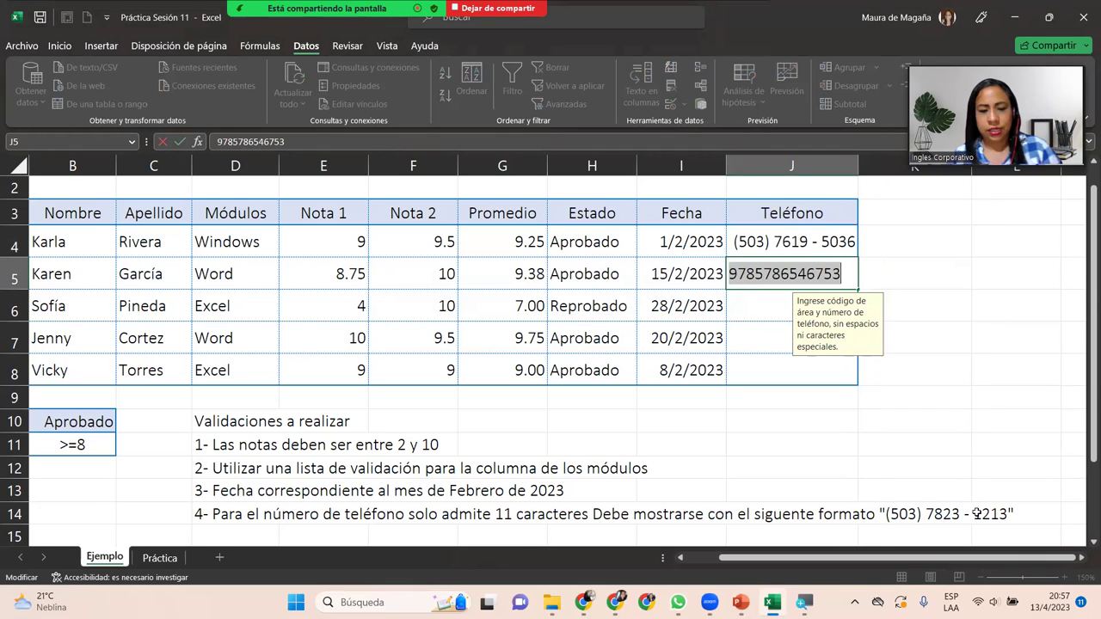
type("123124")
key("Return")
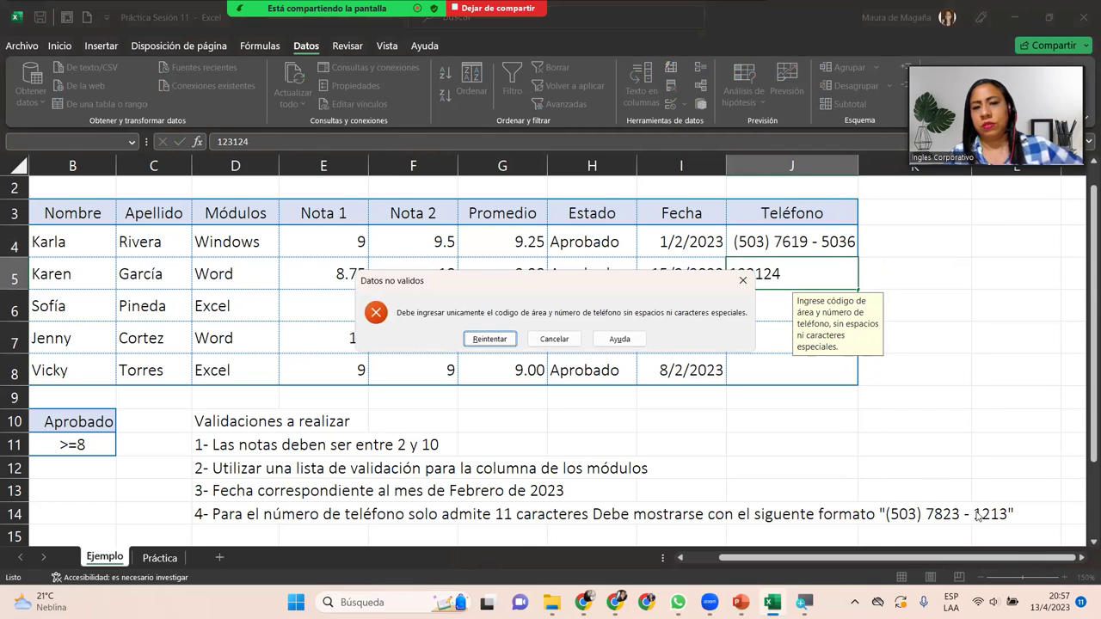
key("Return")
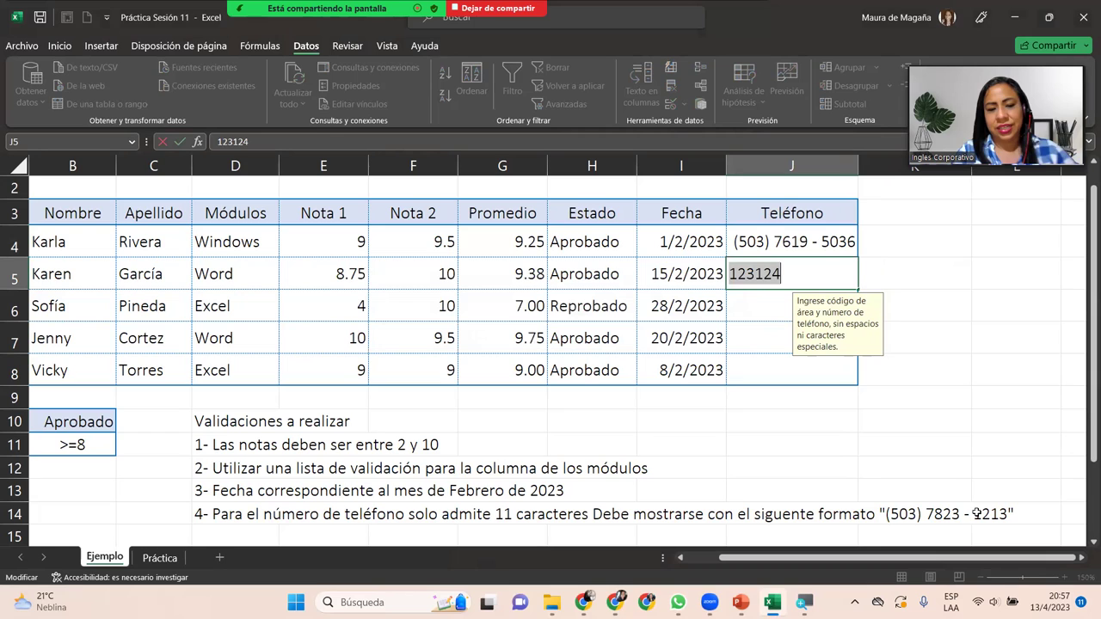
type("503) ")
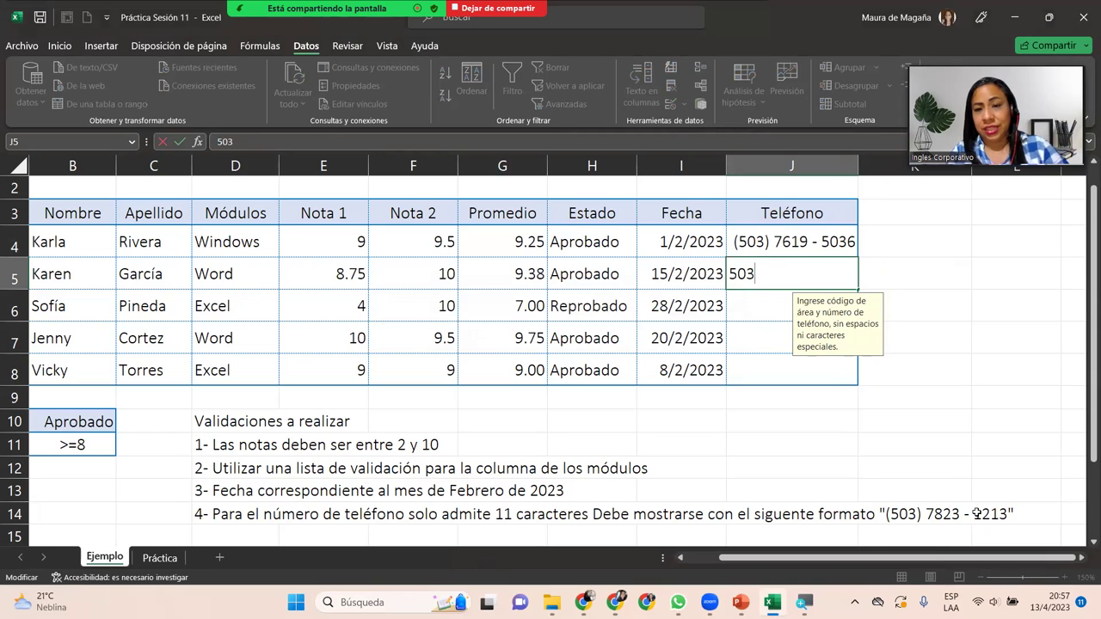
type("5555 - 5555")
Commit the J5 number and review the stored values in J4 and J5.
key("Return")
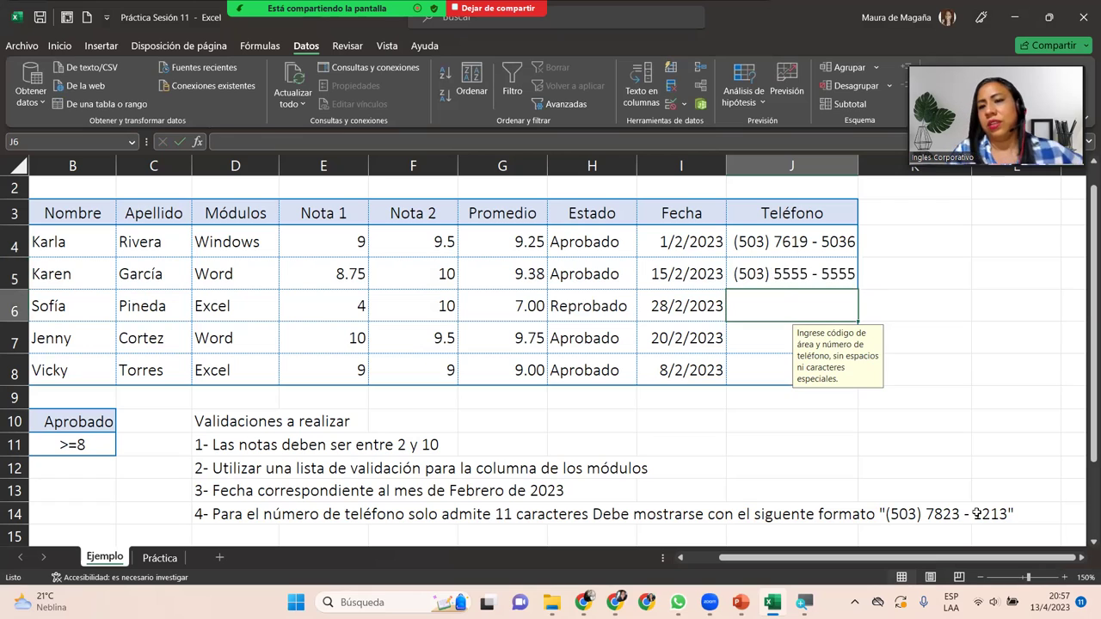
key("Up")
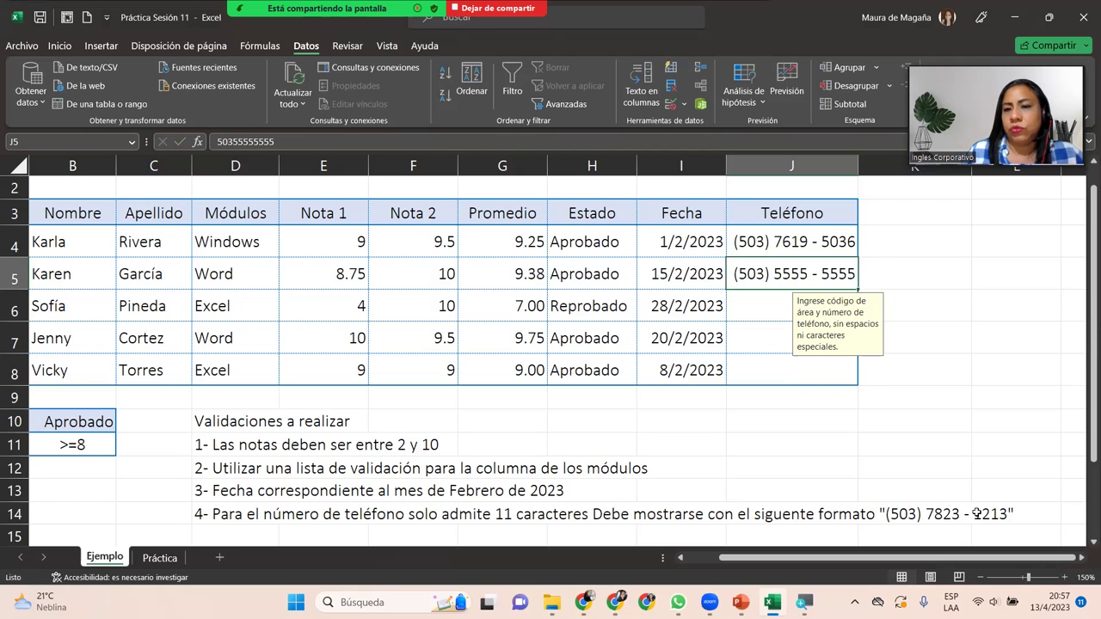
key("Up")
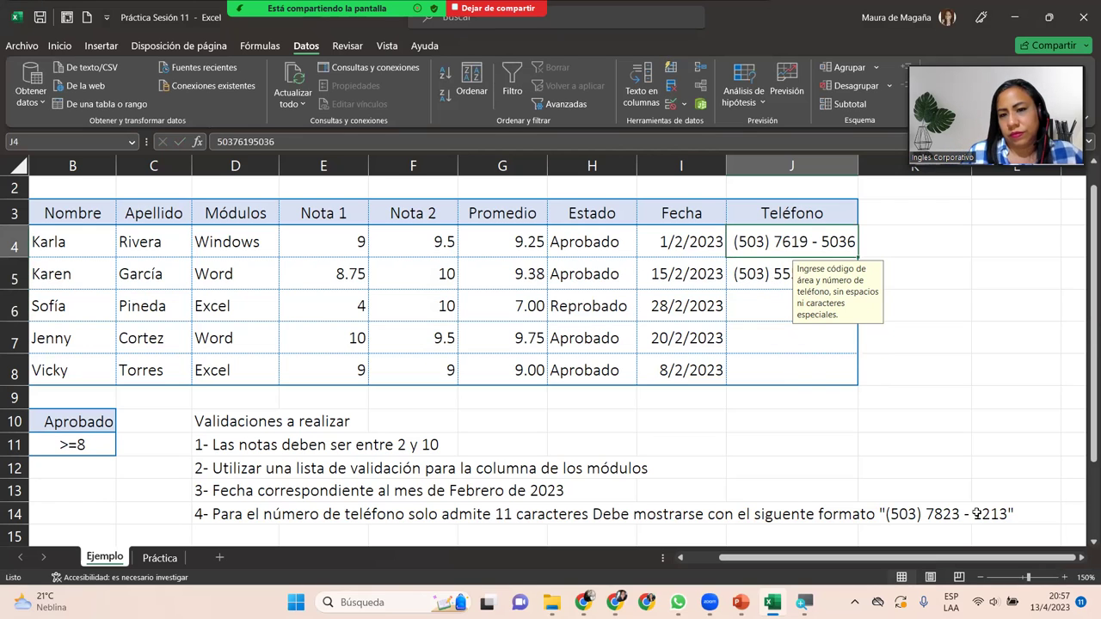
key("Down")
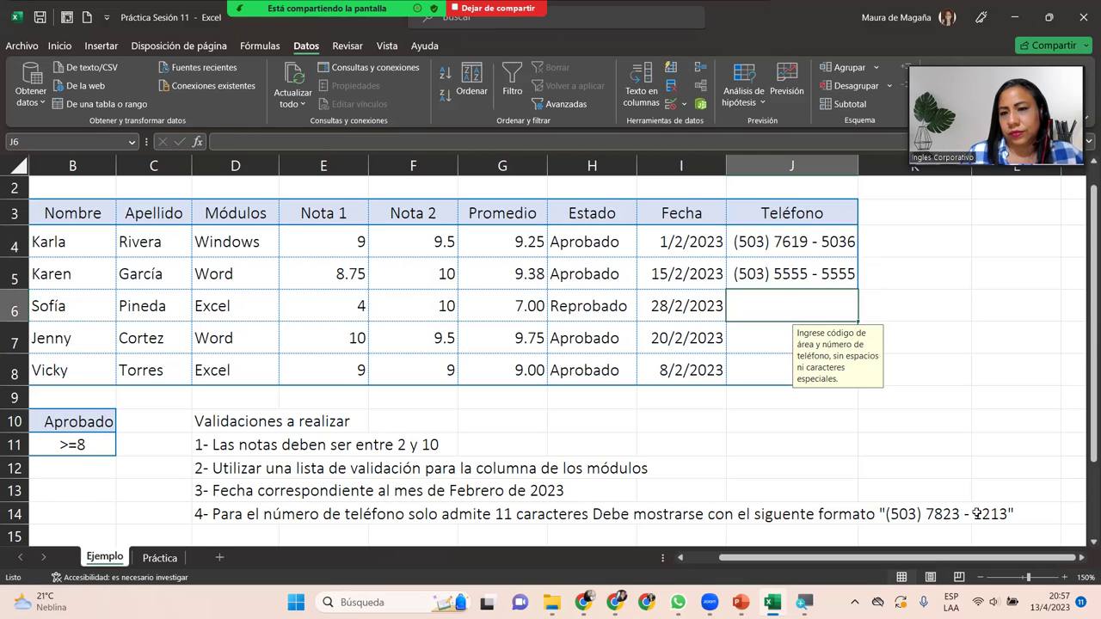
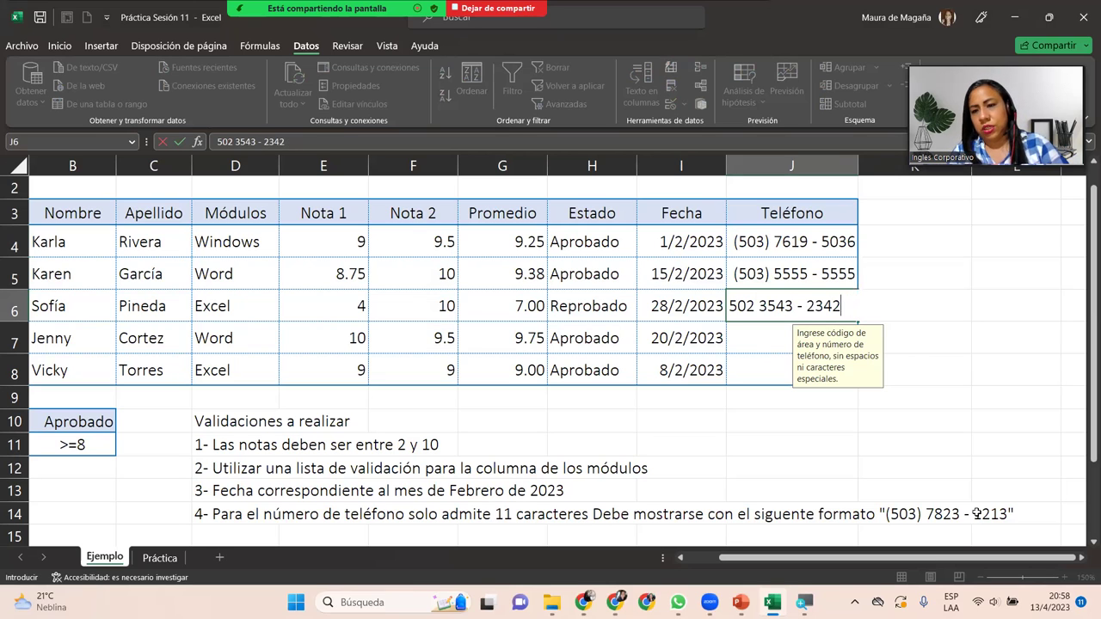
Enter J6's phone number, removing the extra digits, spaces and dash after the error alert.
key("Return")
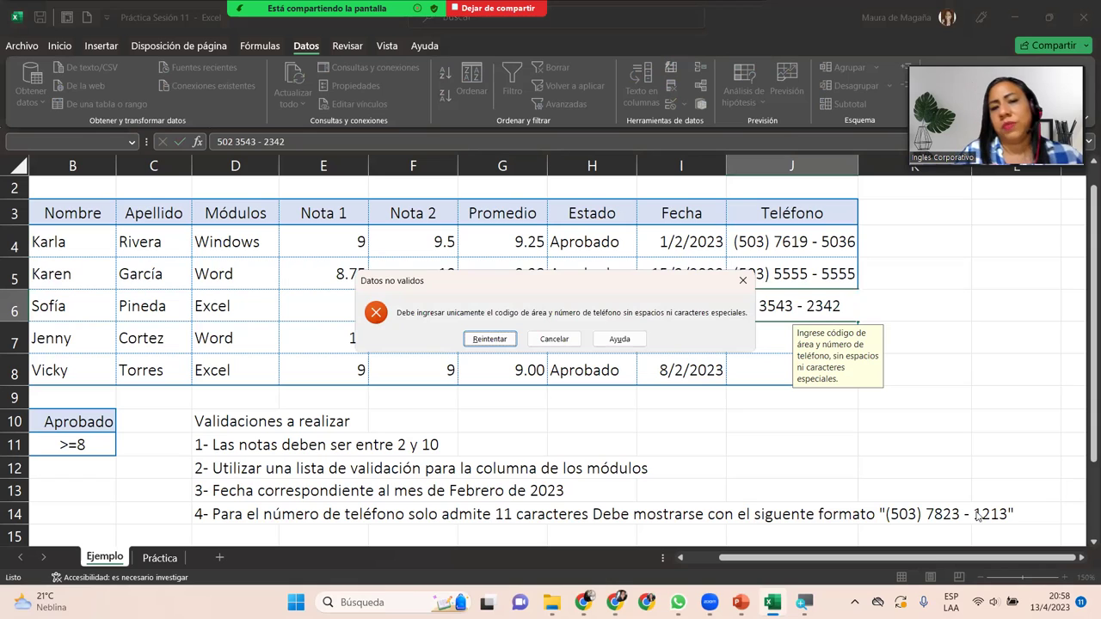
key("Return")
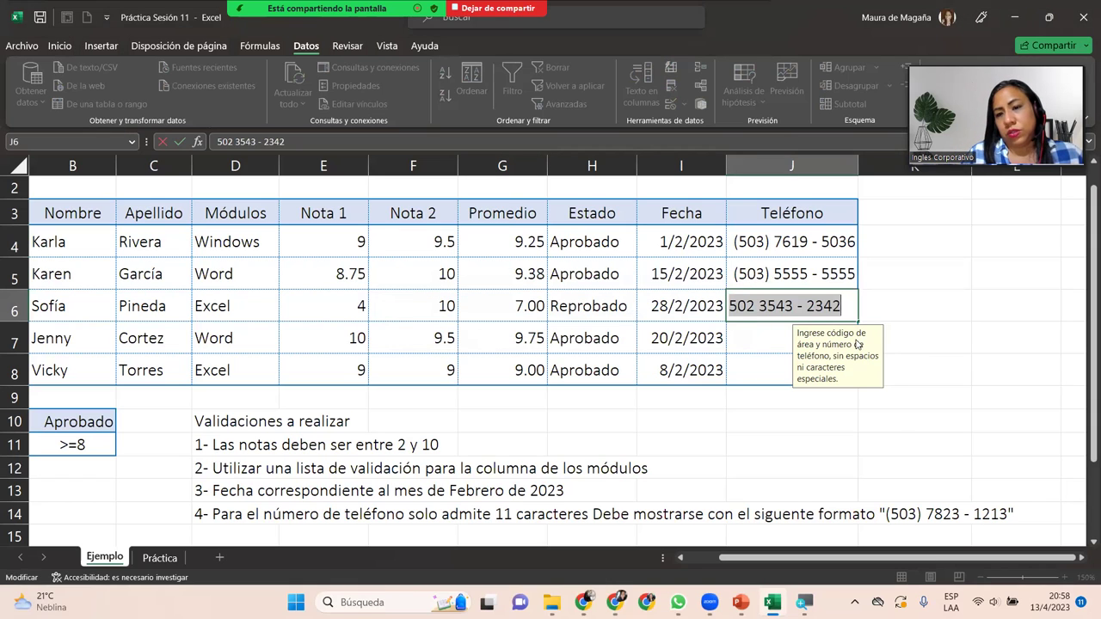
left_click(807, 306)
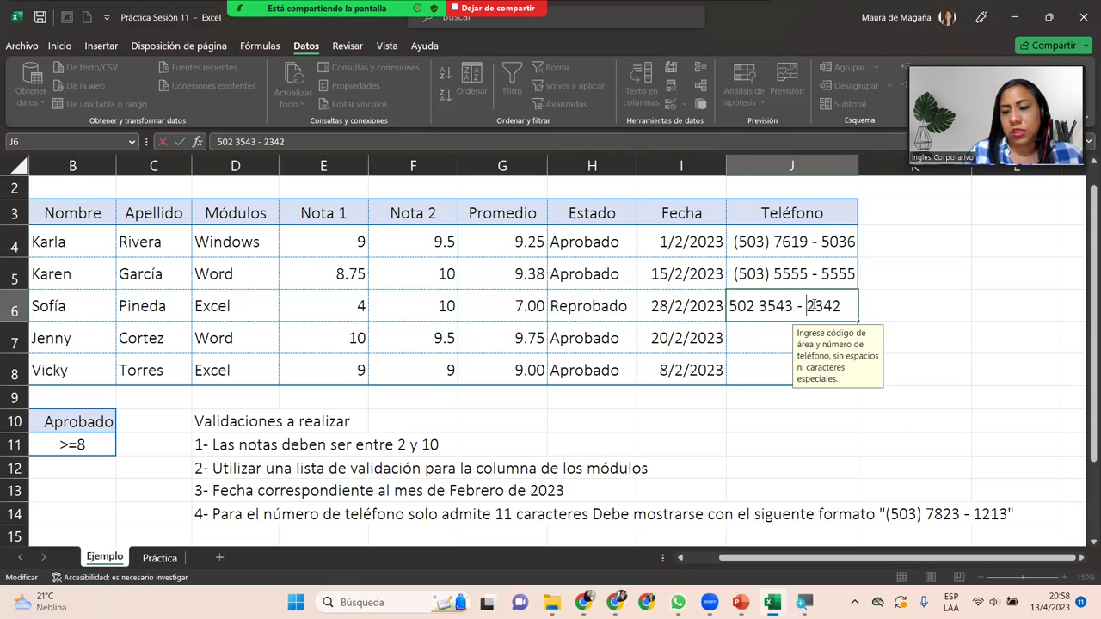
key("BackSpace")
key("BackSpace")
key("BackSpace")
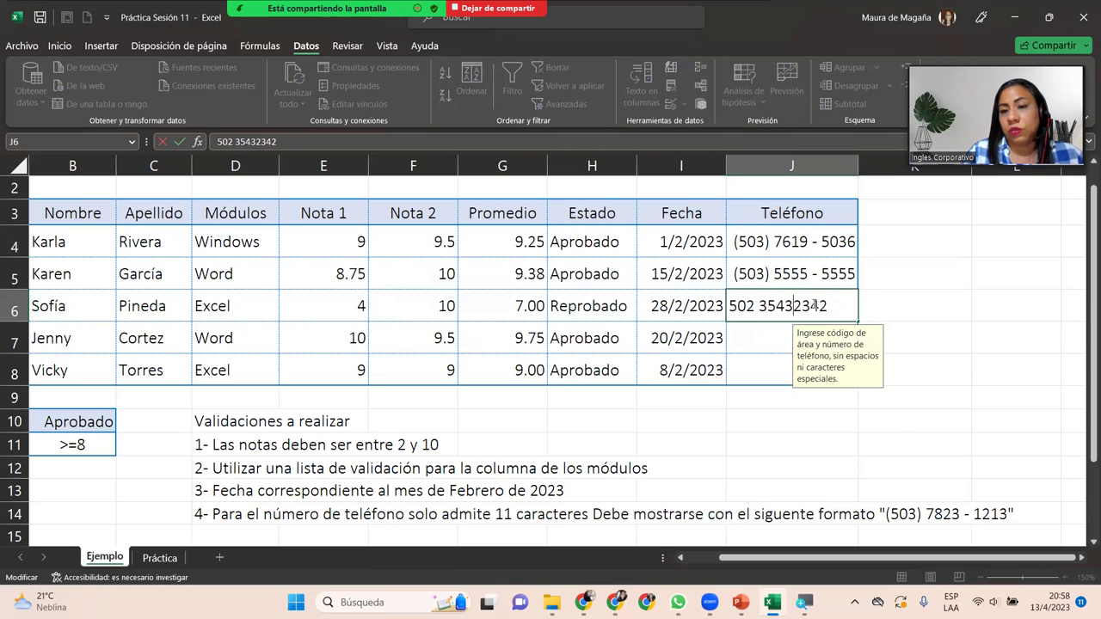
key("Left")
key("Left")
key("Left")
key("Left")
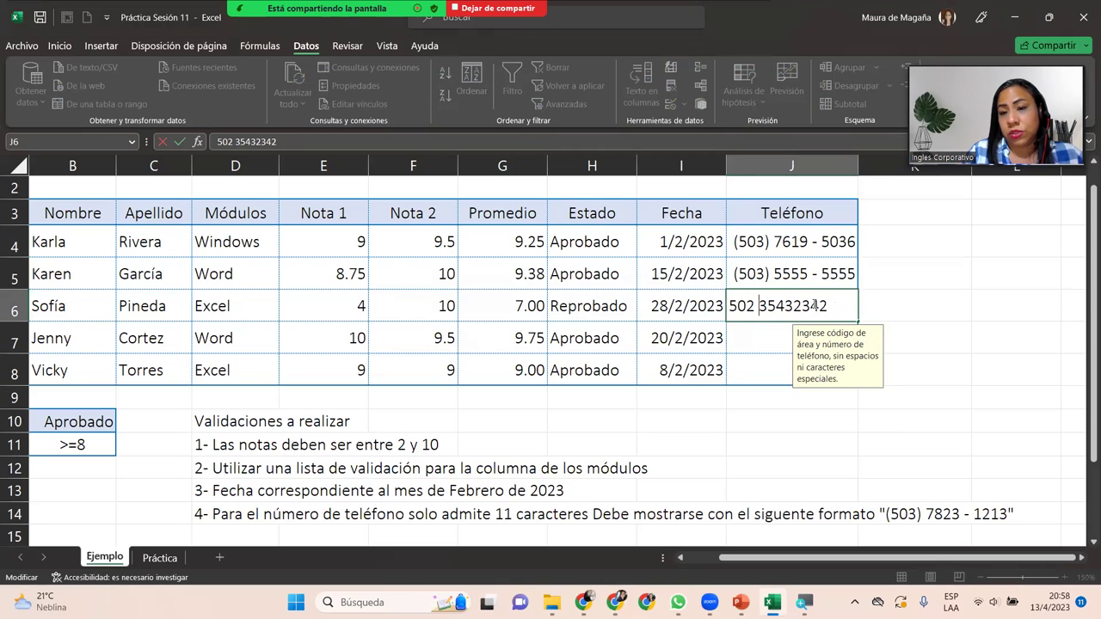
key("BackSpace")
key("Return")
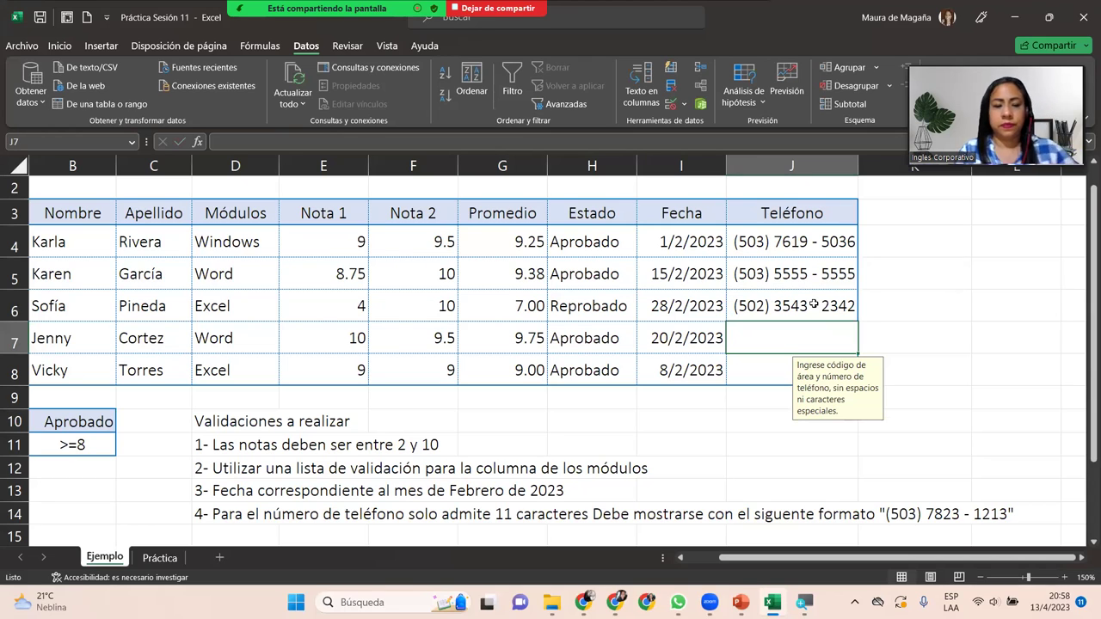
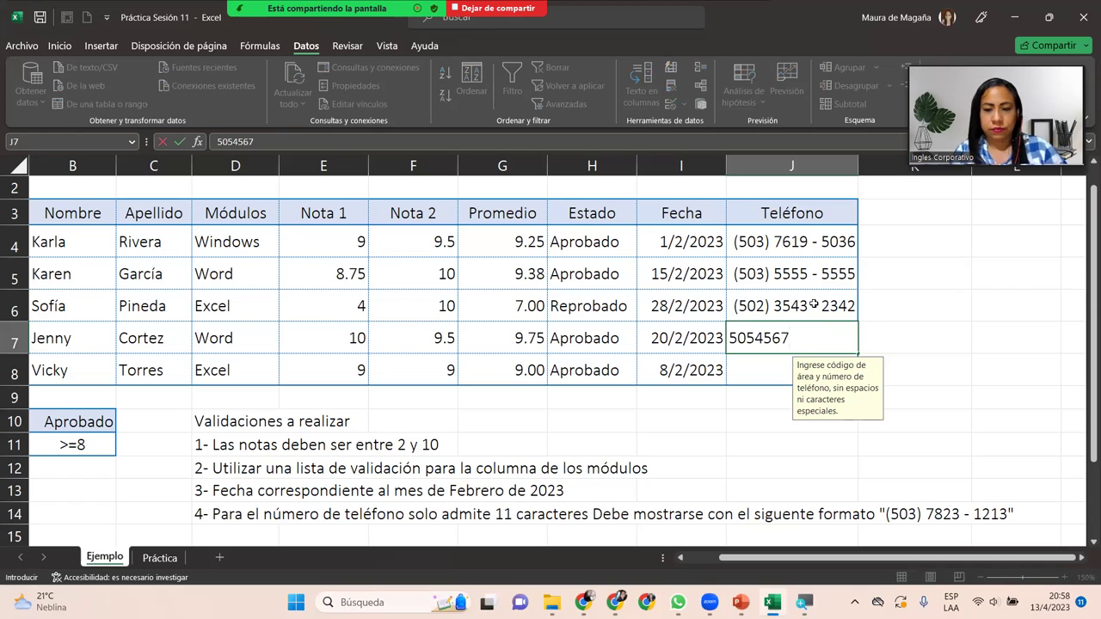
key("Return")
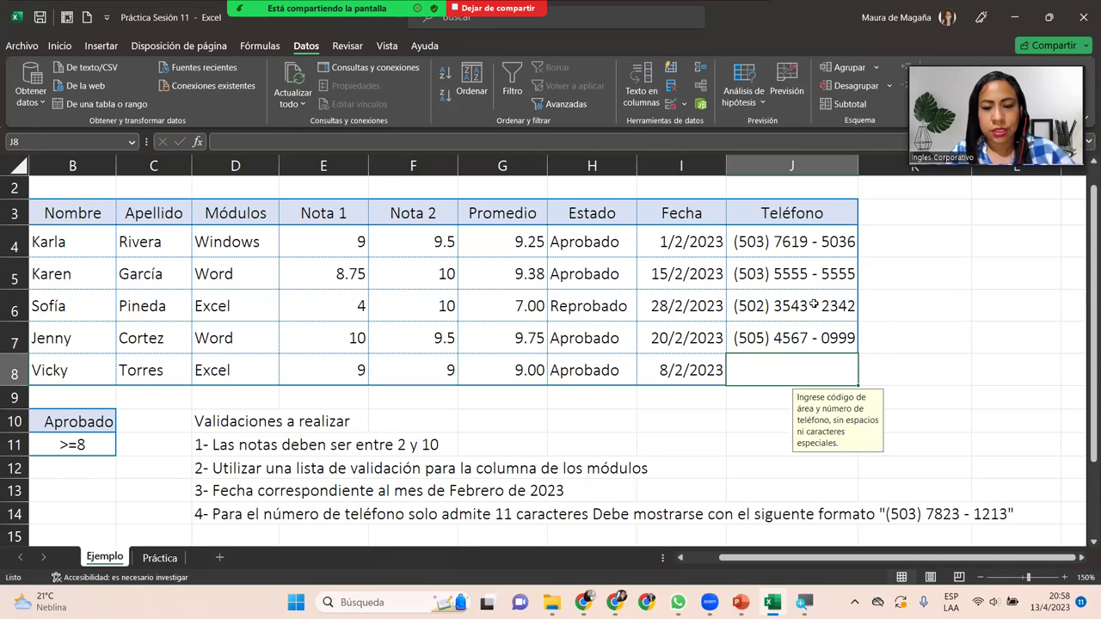
key("Return")
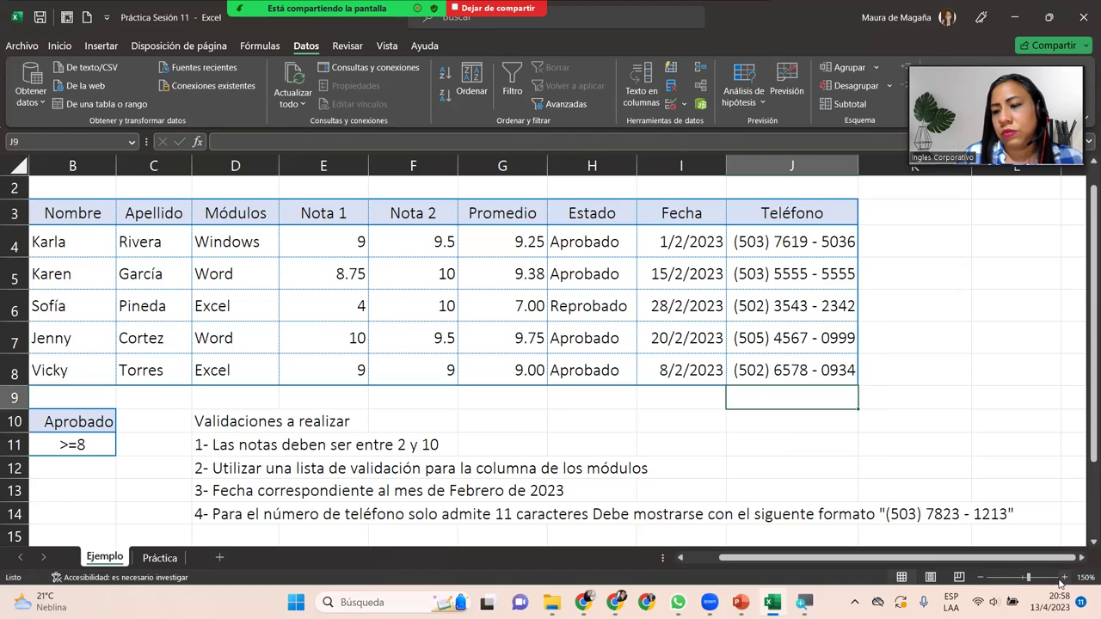
Zoom to 170%, select J4:J8 and apply the General number format.
left_click(1063, 577)
left_click(1063, 577)
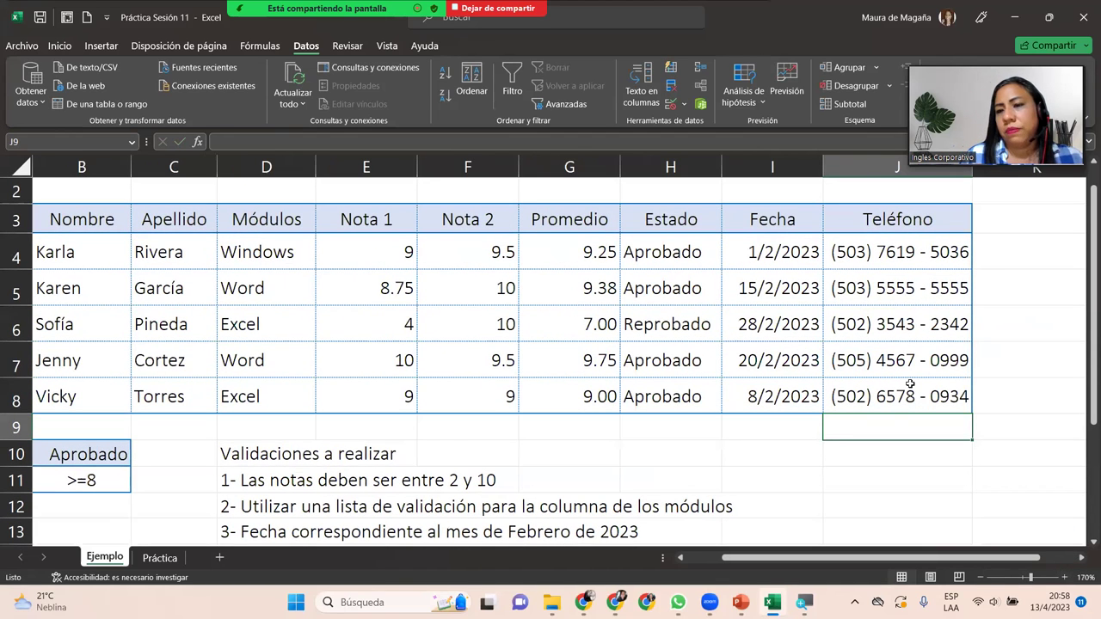
left_click(900, 262)
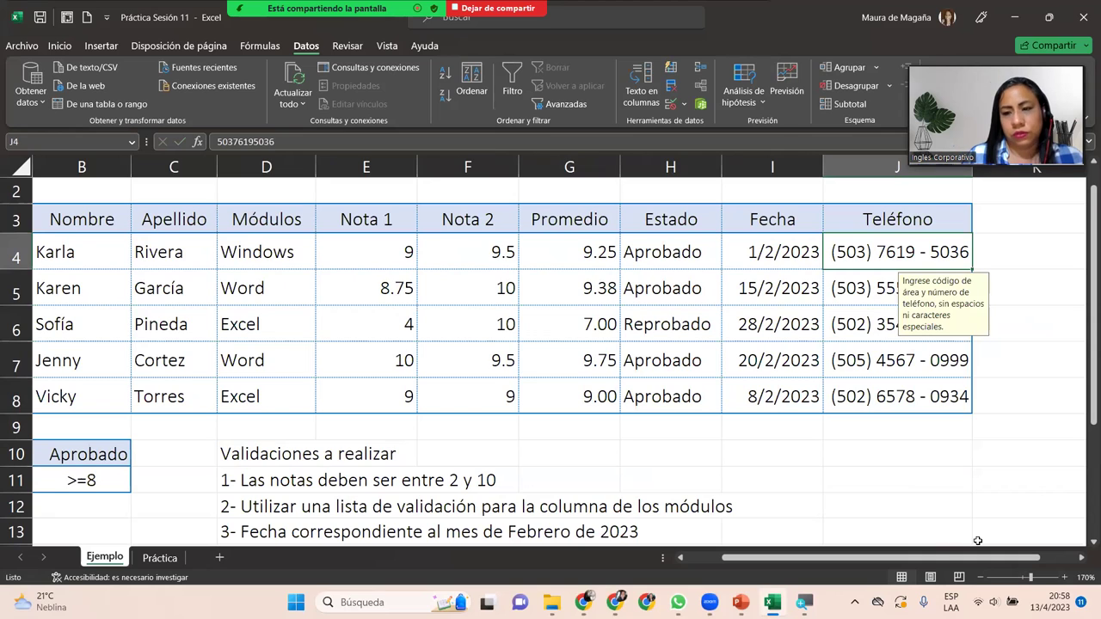
key("ctrl+shift+Down")
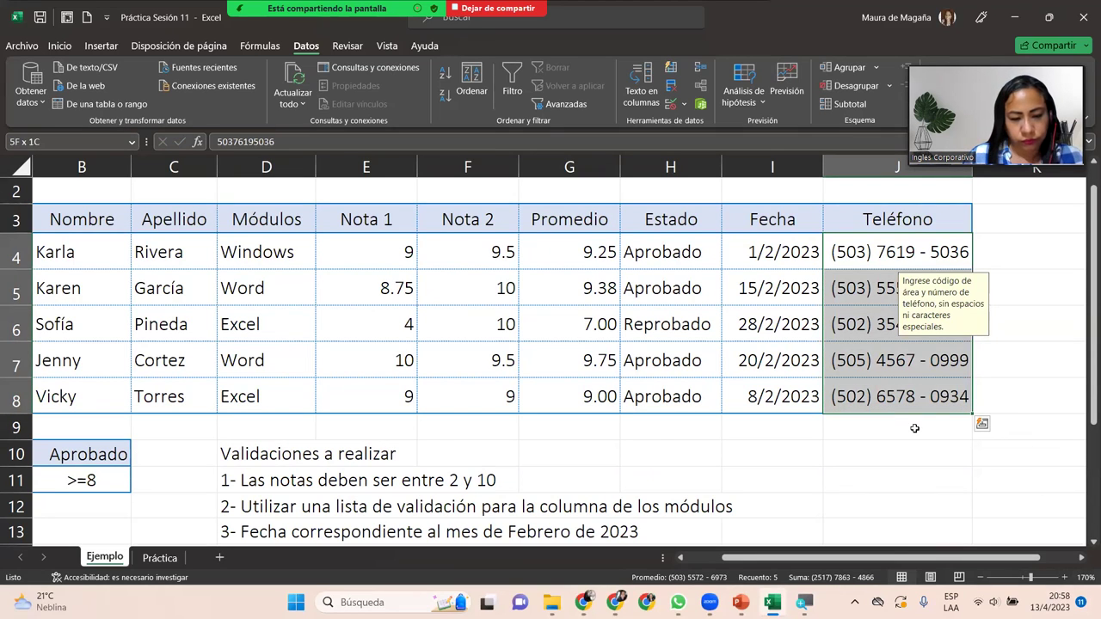
left_click_drag(878, 406, 860, 252)
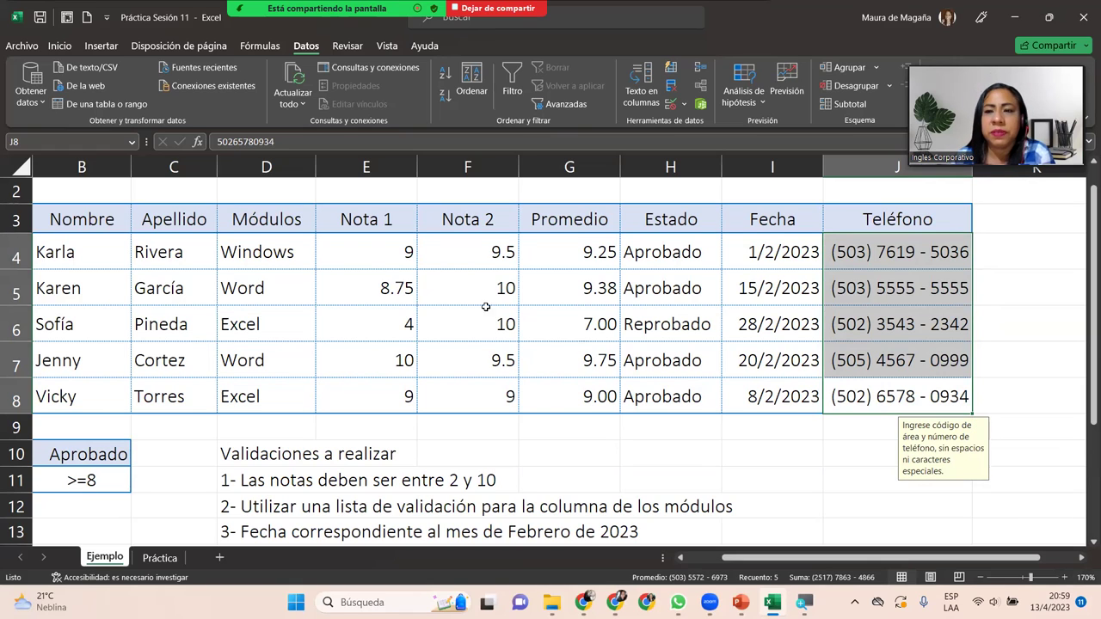
left_click(72, 51)
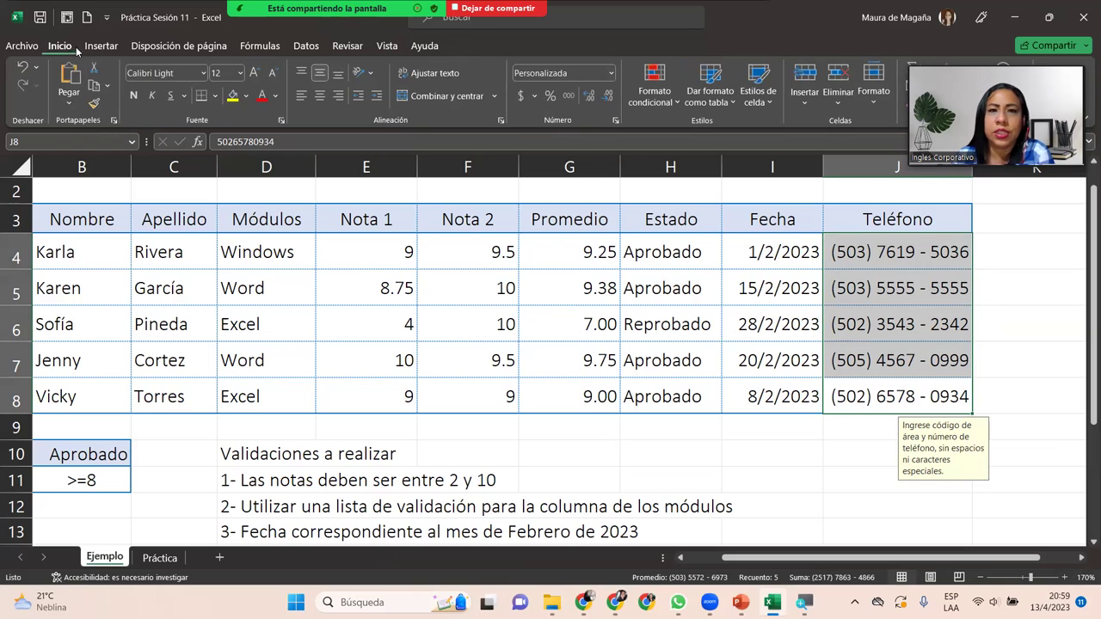
left_click(612, 75)
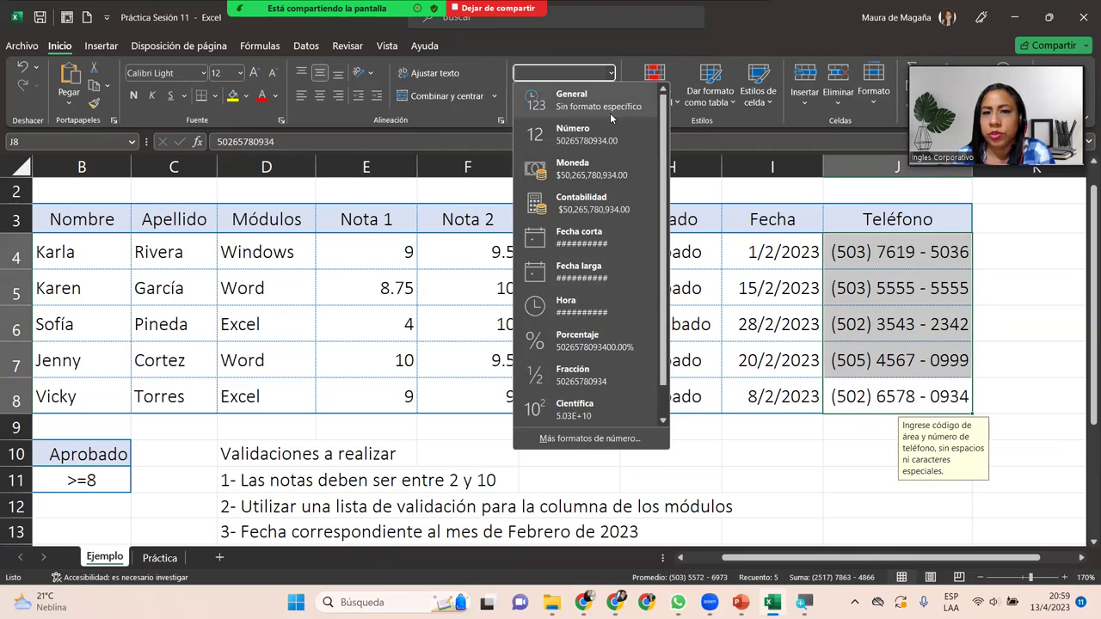
left_click(612, 104)
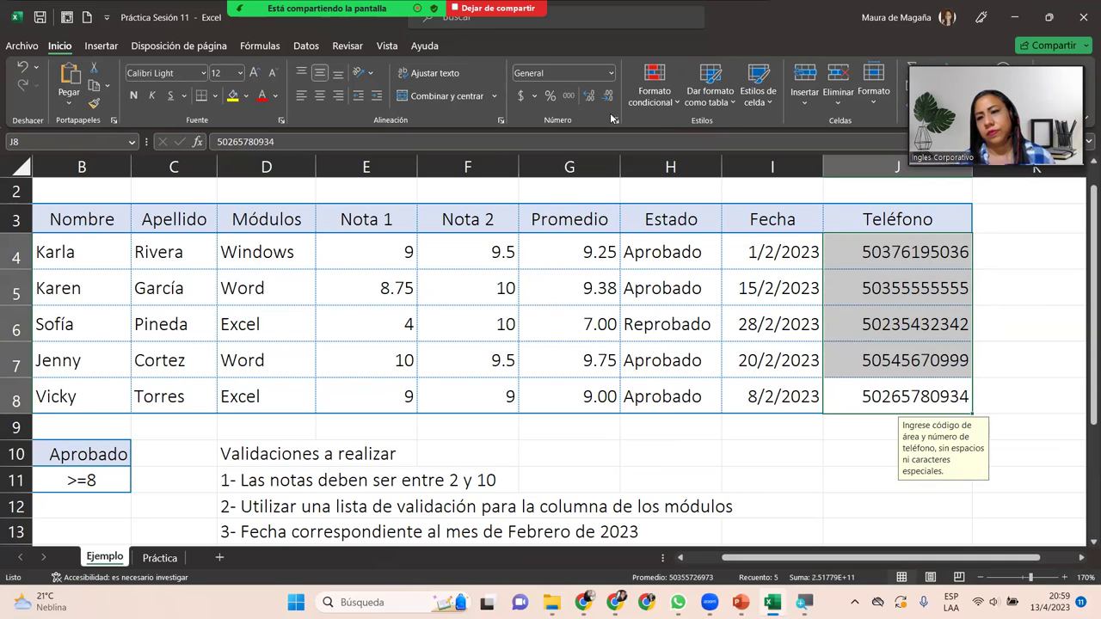
Open Formato de celdas with Ctrl+1 on the Personalizada category and clear the Tipo code.
left_click(611, 74)
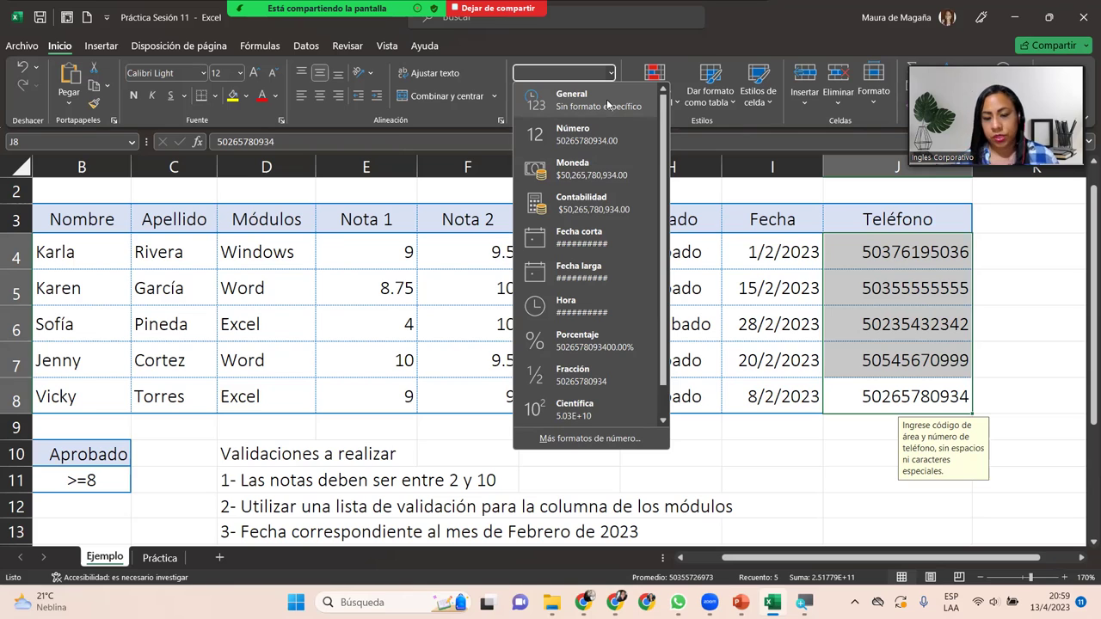
left_click(607, 104)
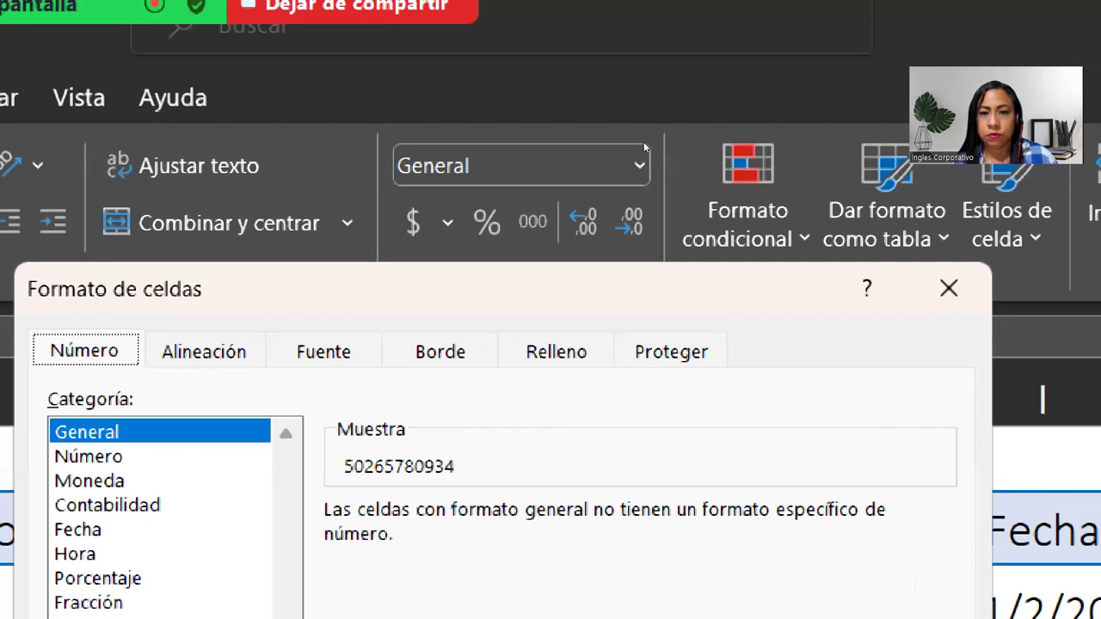
key("Escape")
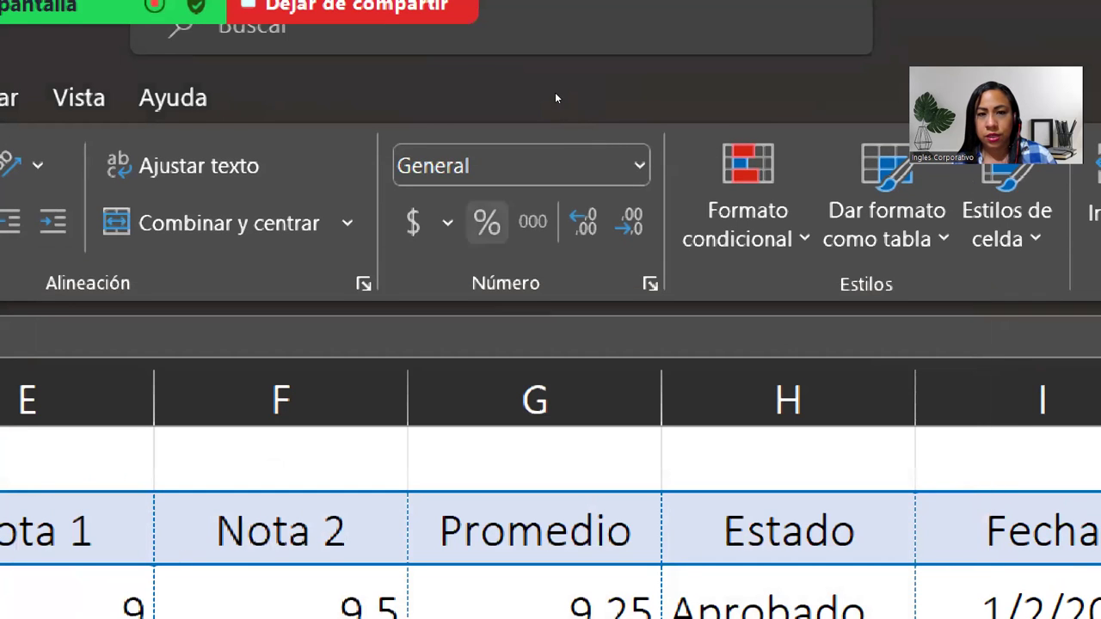
key("ctrl+1")
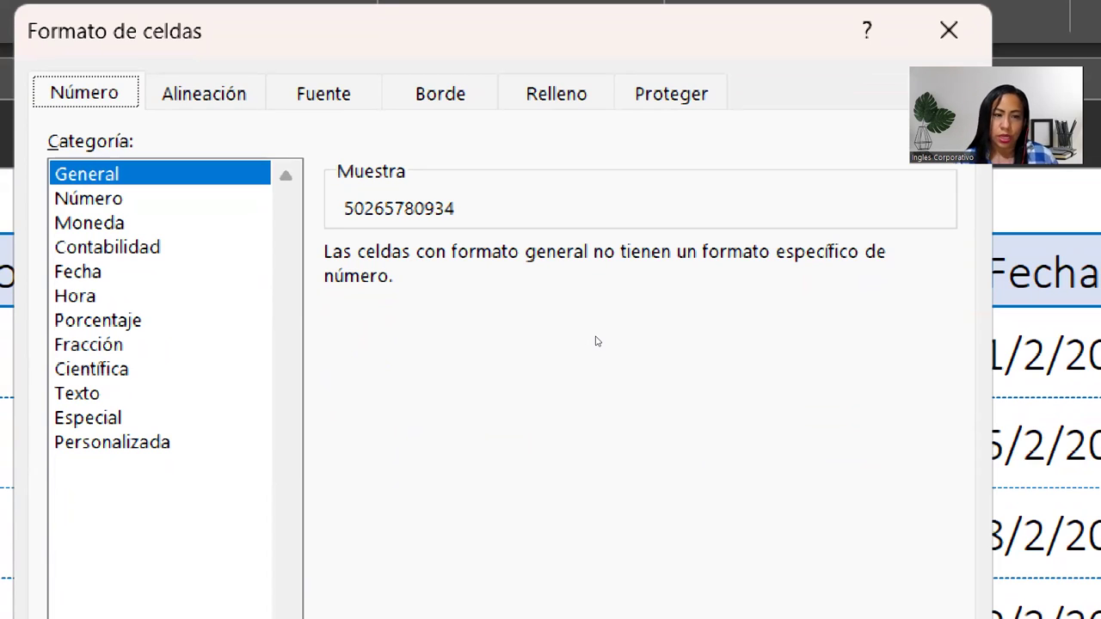
key("End")
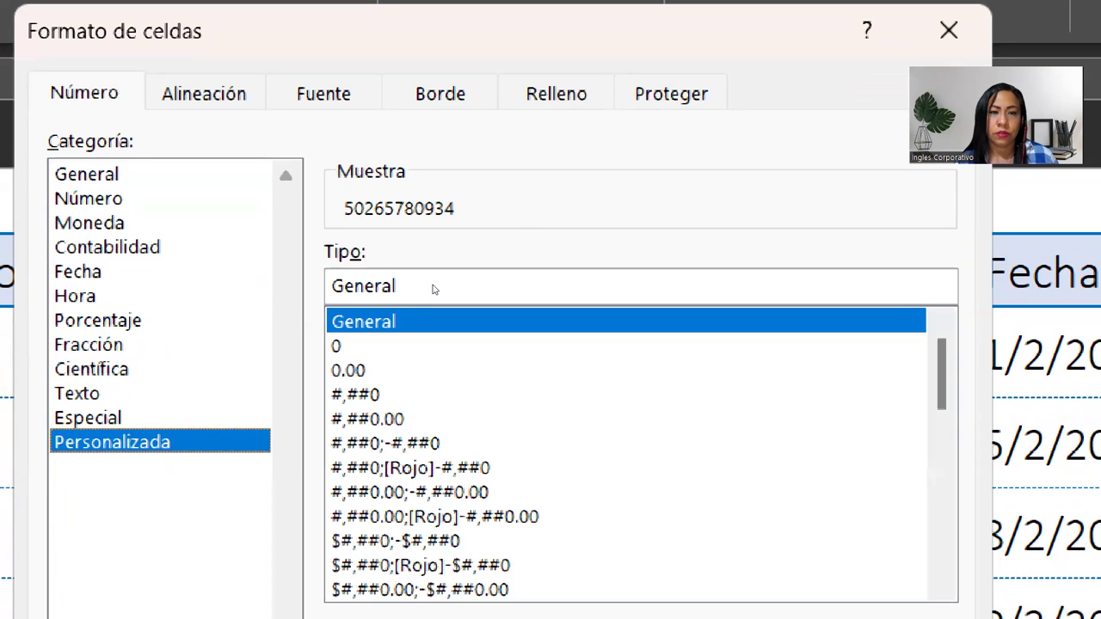
key("Tab")
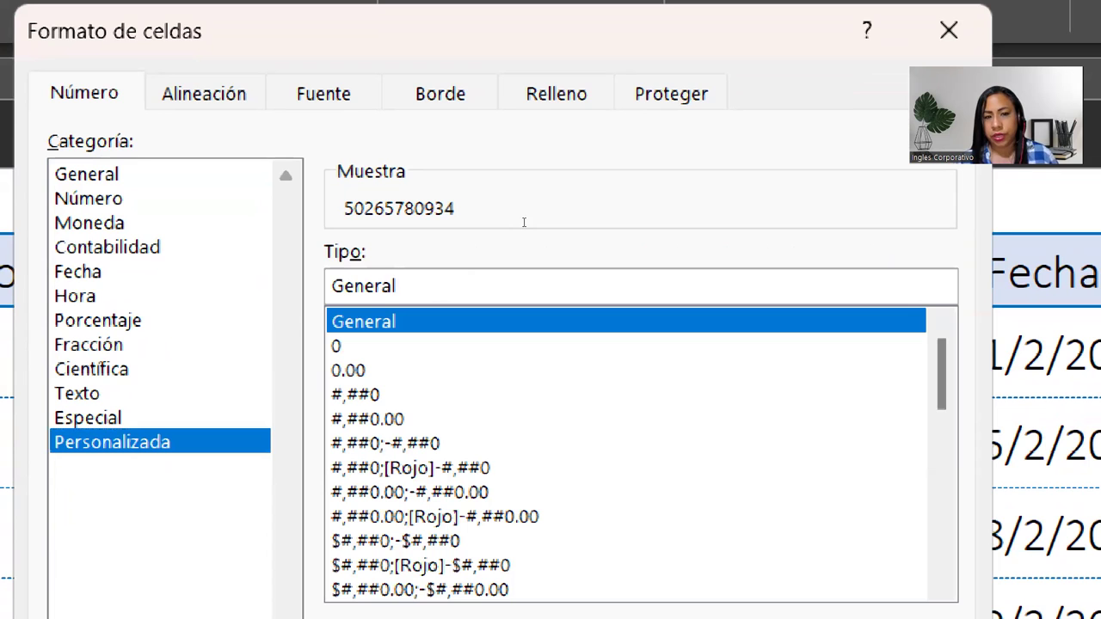
key("BackSpace")
key("BackSpace")
key("BackSpace")
key("BackSpace")
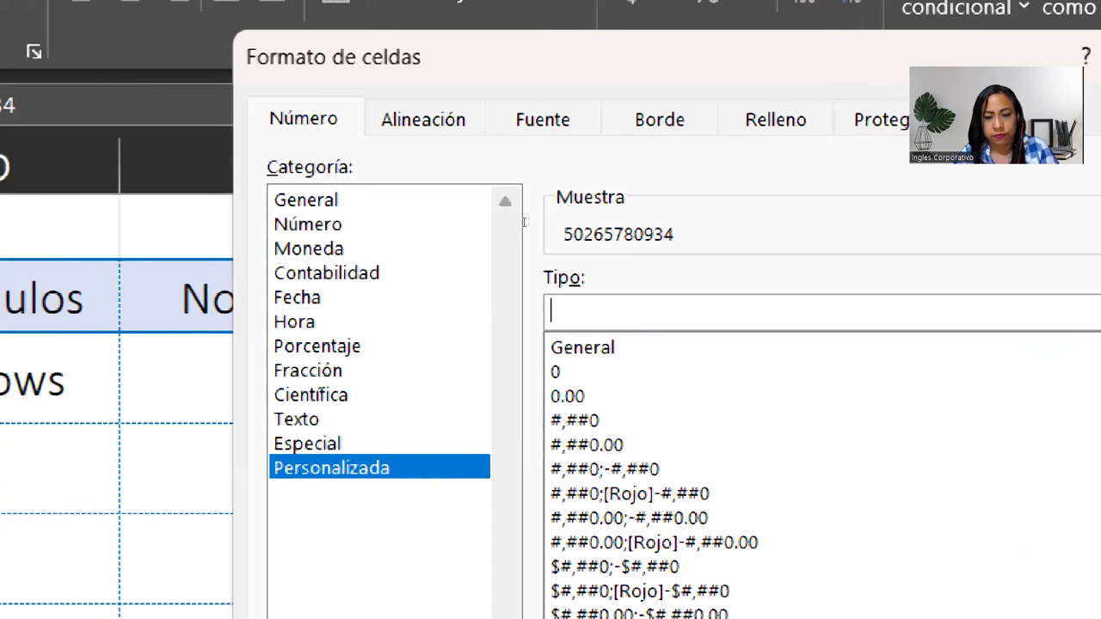
type("(")
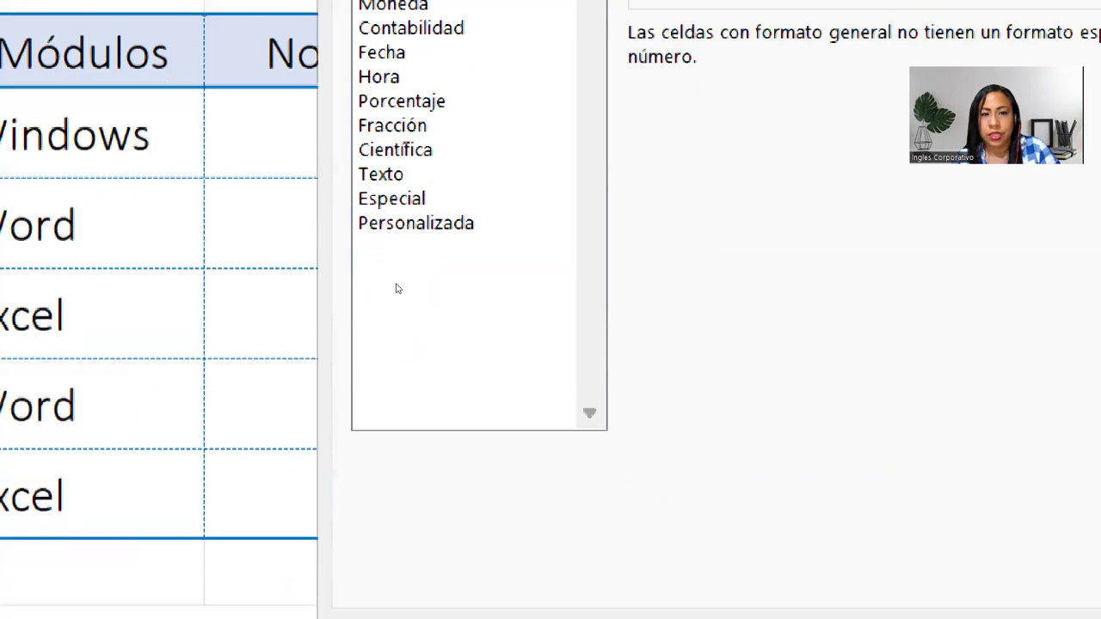
left_click(397, 288)
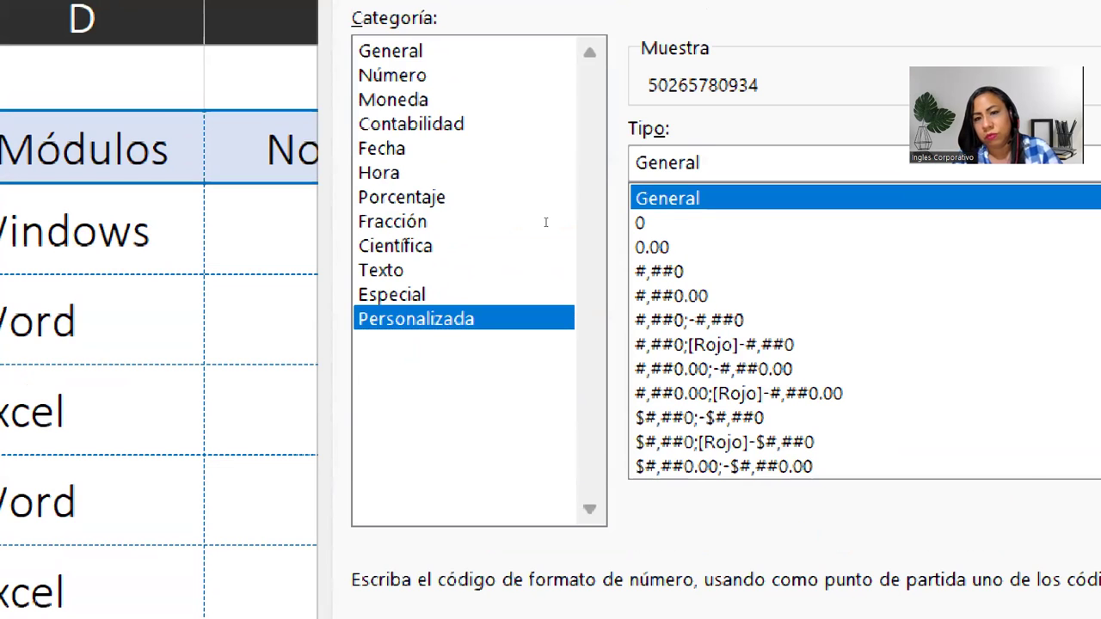
key("BackSpace")
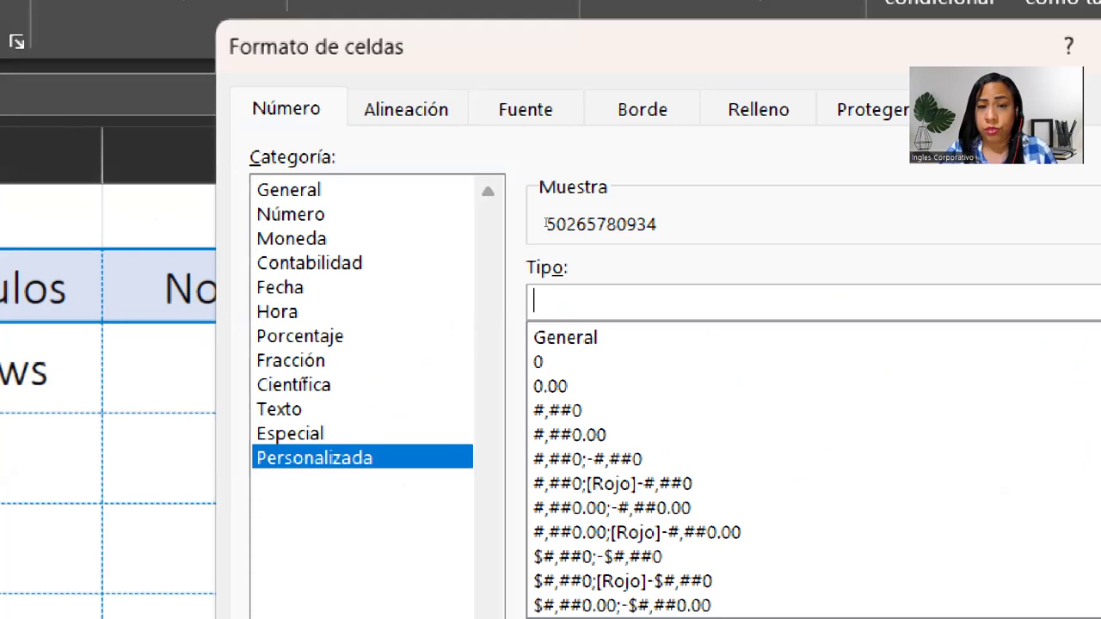
Type the custom format code (###) #### - #### in the Tipo box.
type("(")
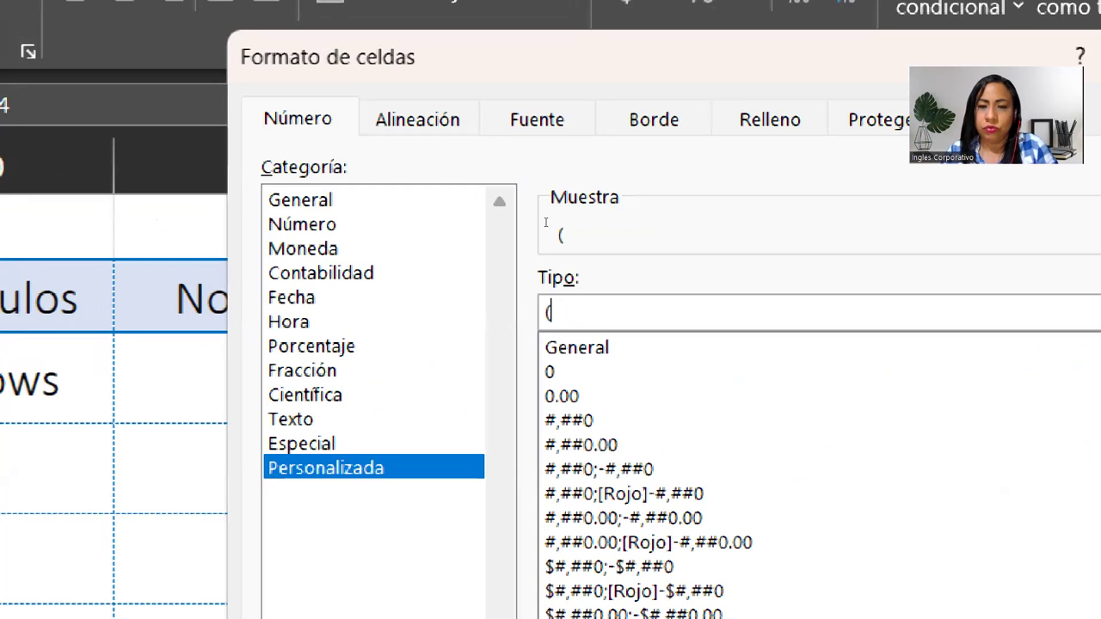
type("###")
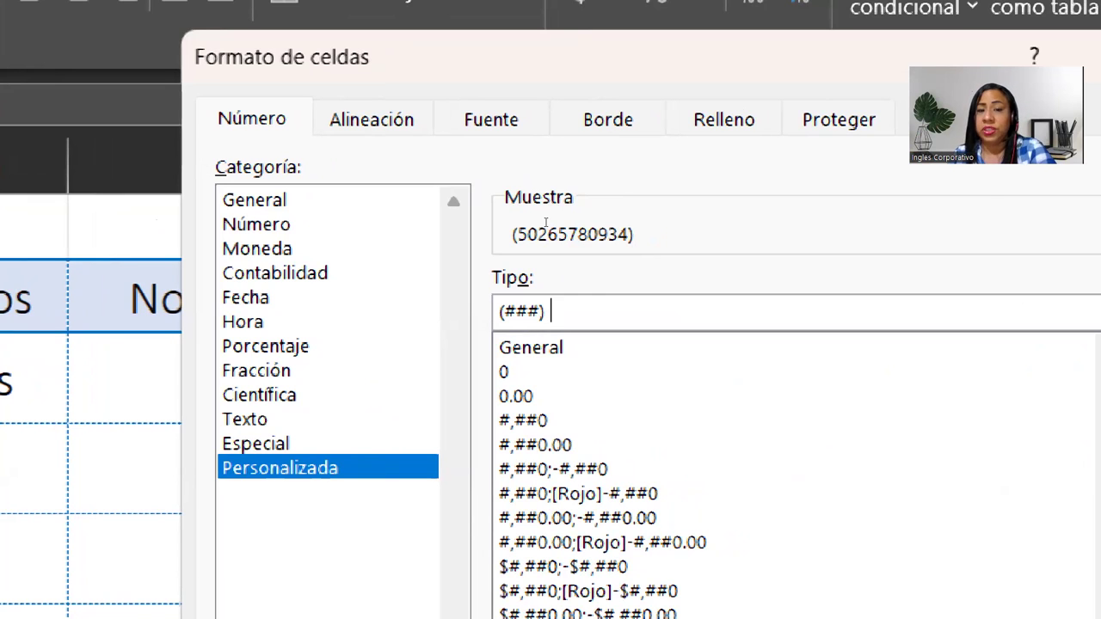
type("##")
type("#")
type("#")
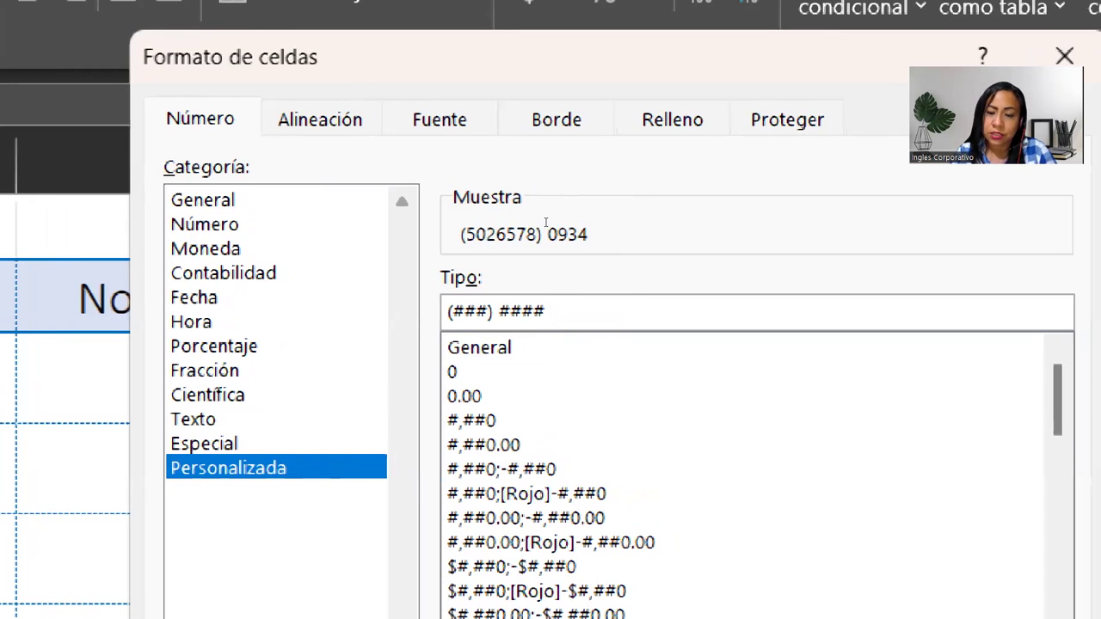
type(" - ")
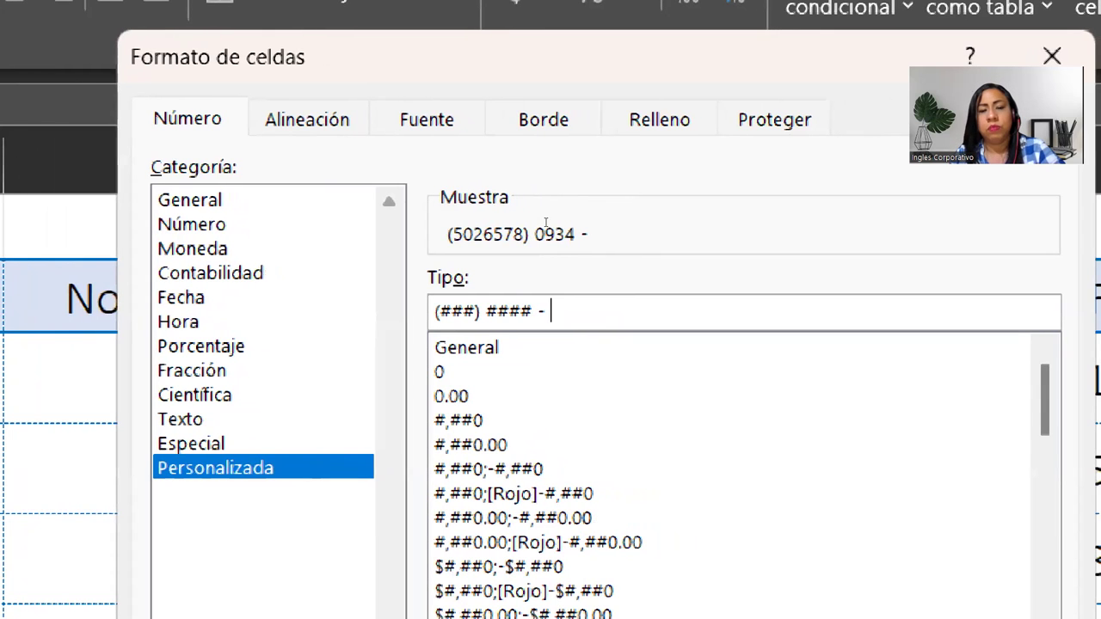
type("####")
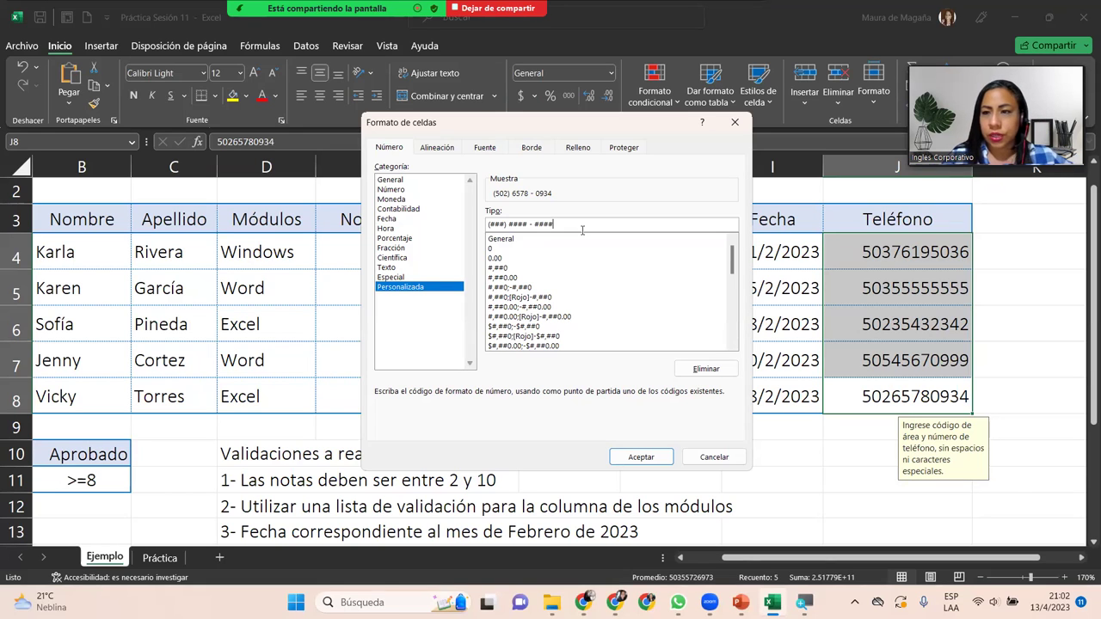
Apply the custom phone format and check J4's raw stored digits without changing it.
left_click(626, 465)
left_click(872, 263)
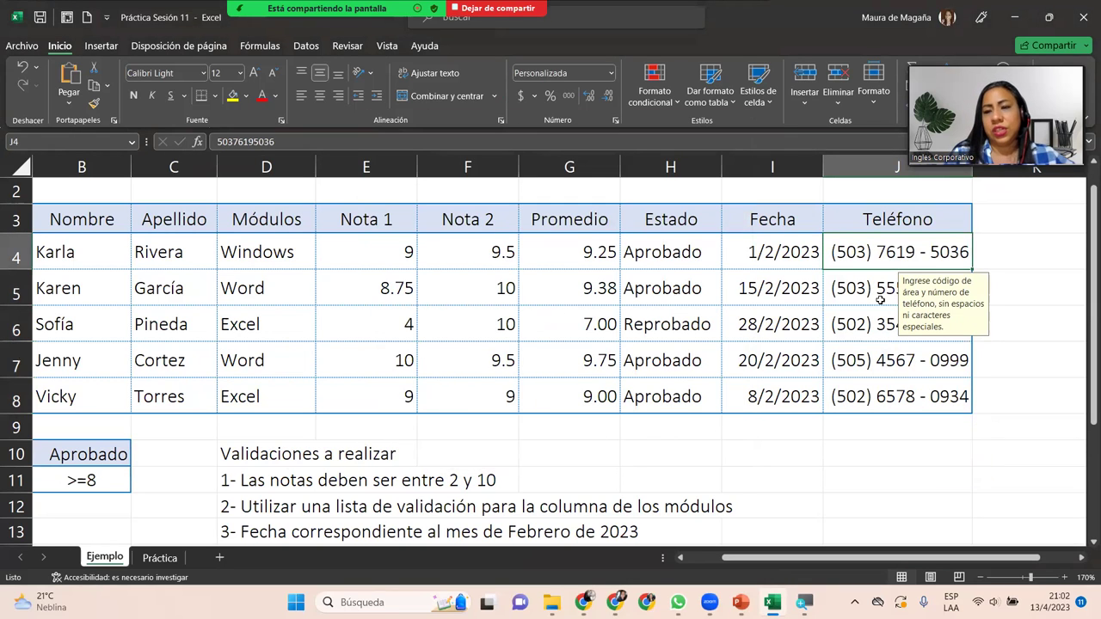
double_click(882, 263)
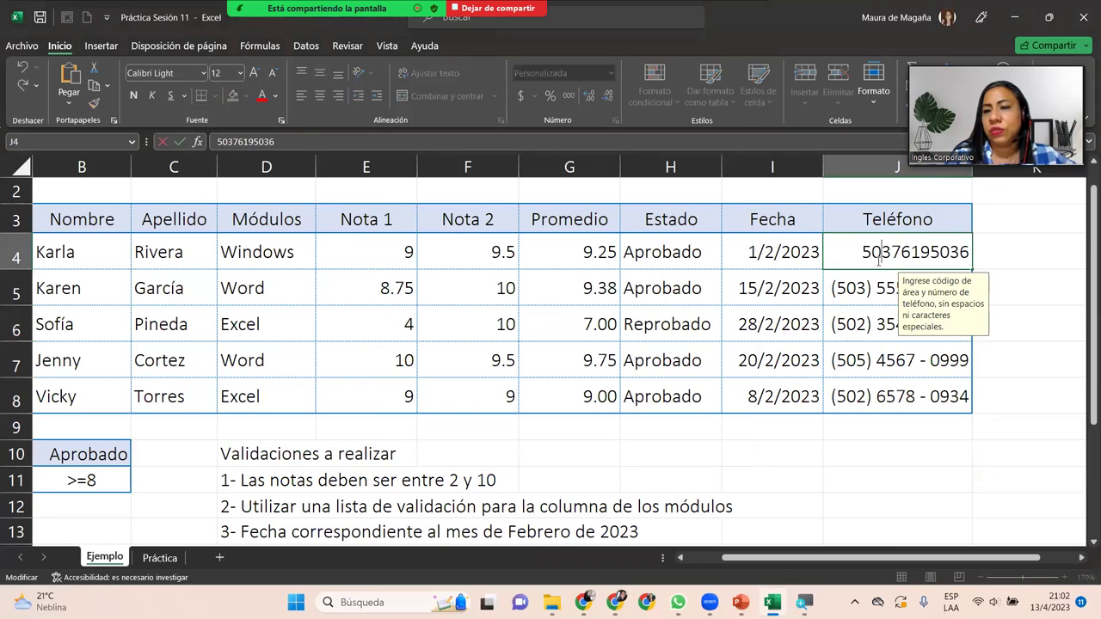
key("Return")
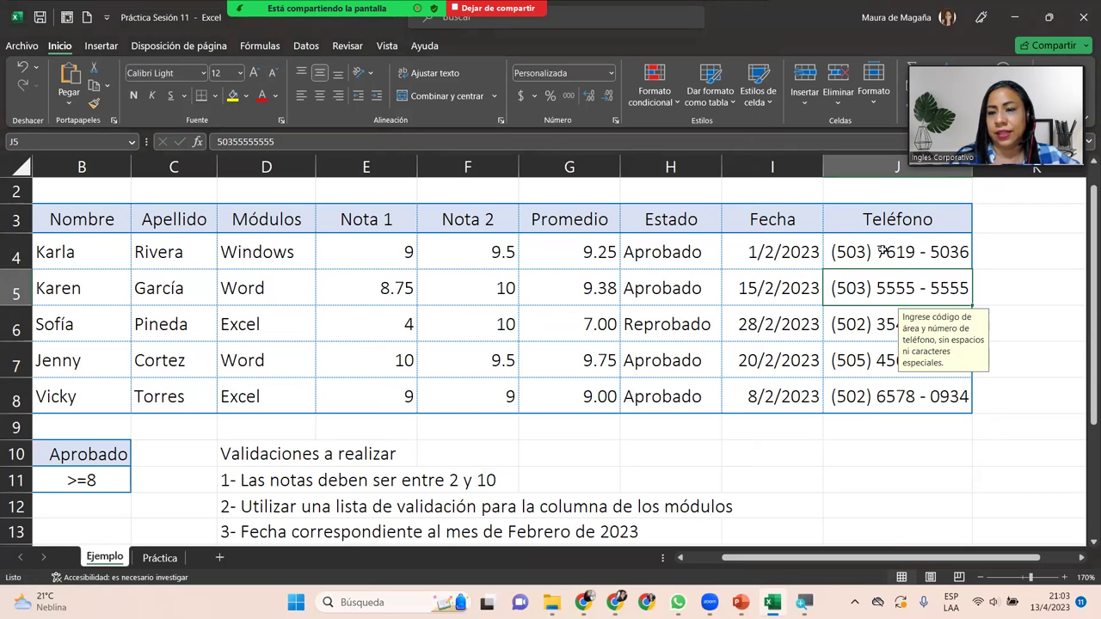
left_click(883, 250)
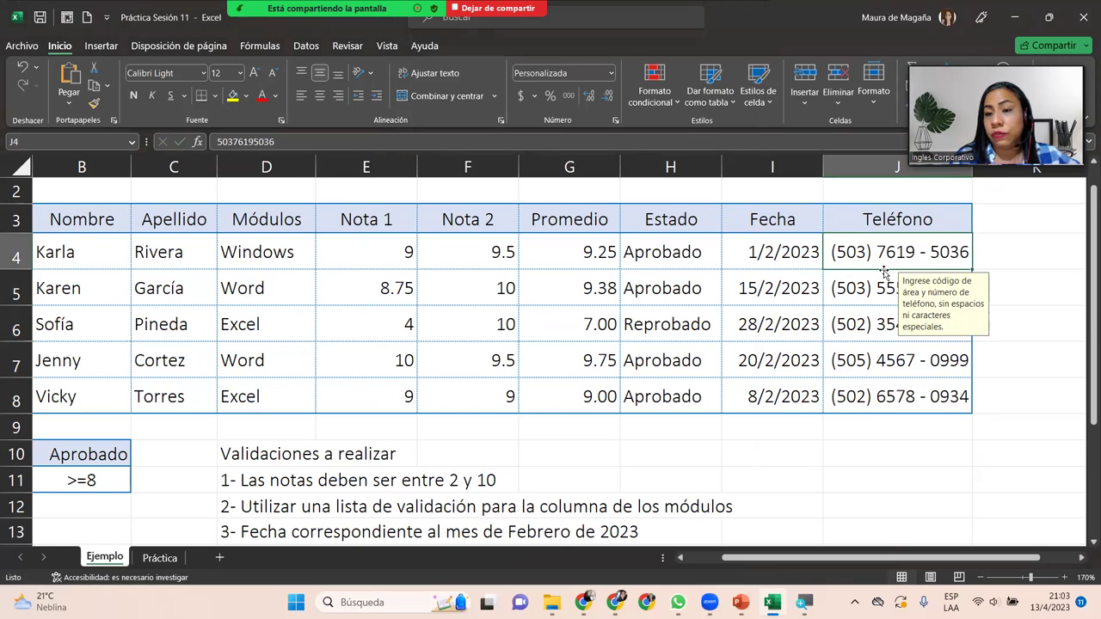
left_click(761, 138)
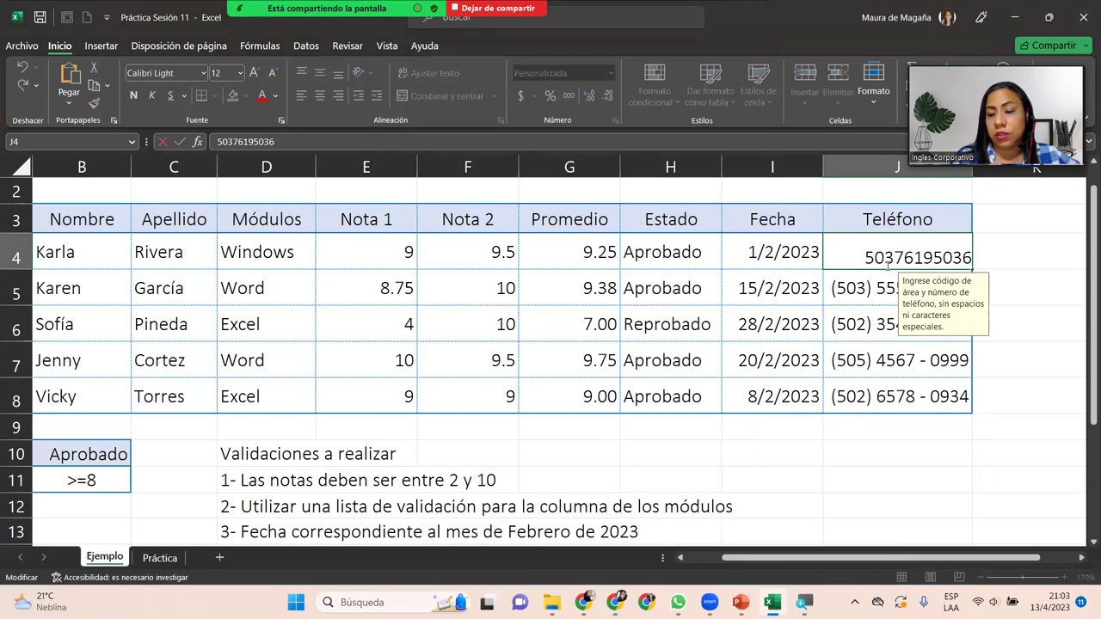
key("Return")
Review the input messages on cells J4 through J8, then go to the Práctica sheet.
left_click_drag(891, 255, 894, 398)
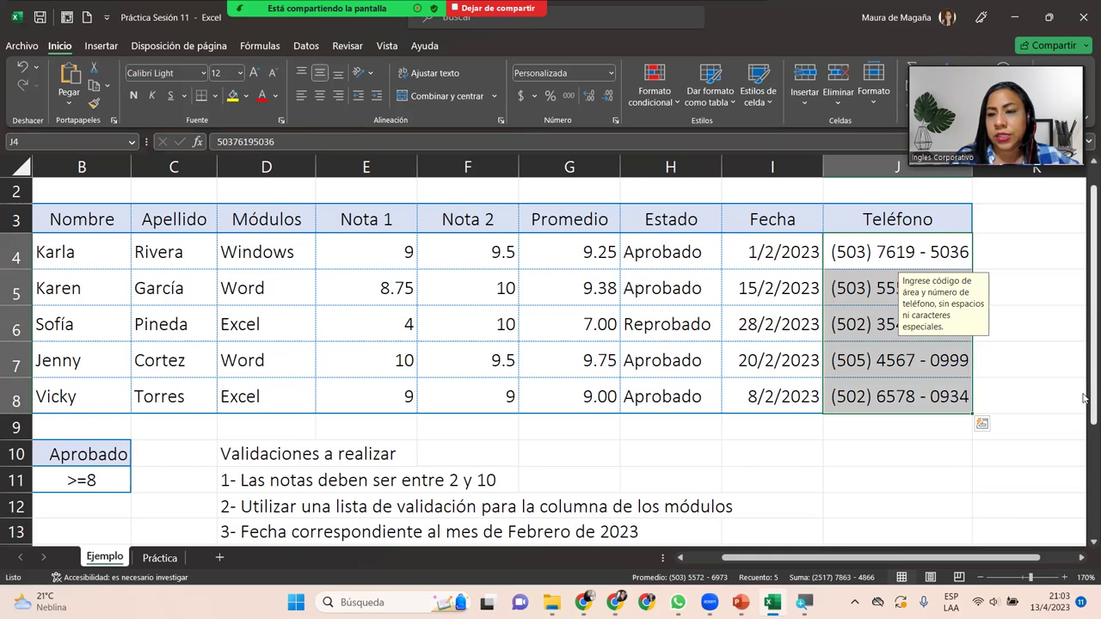
left_click(883, 384)
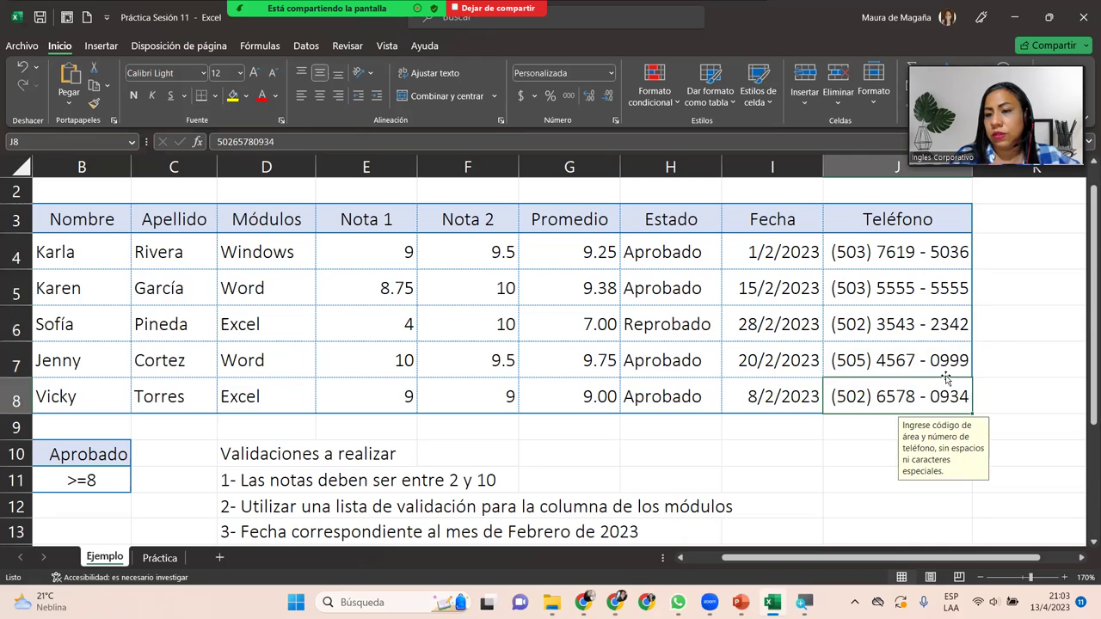
left_click(946, 372)
left_click(947, 337)
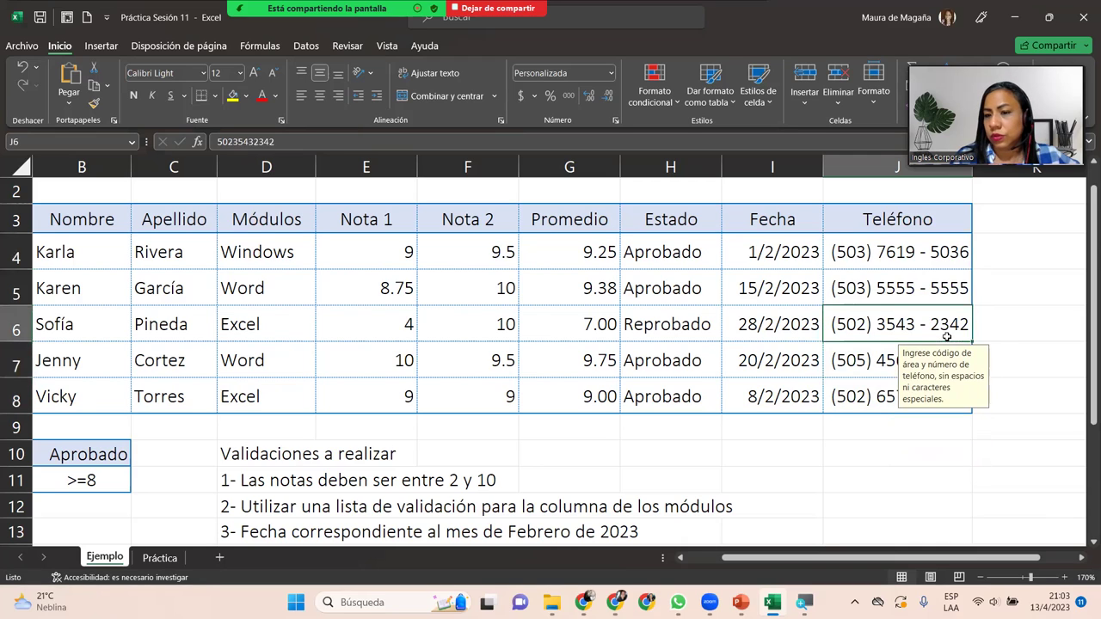
left_click(944, 303)
left_click(936, 260)
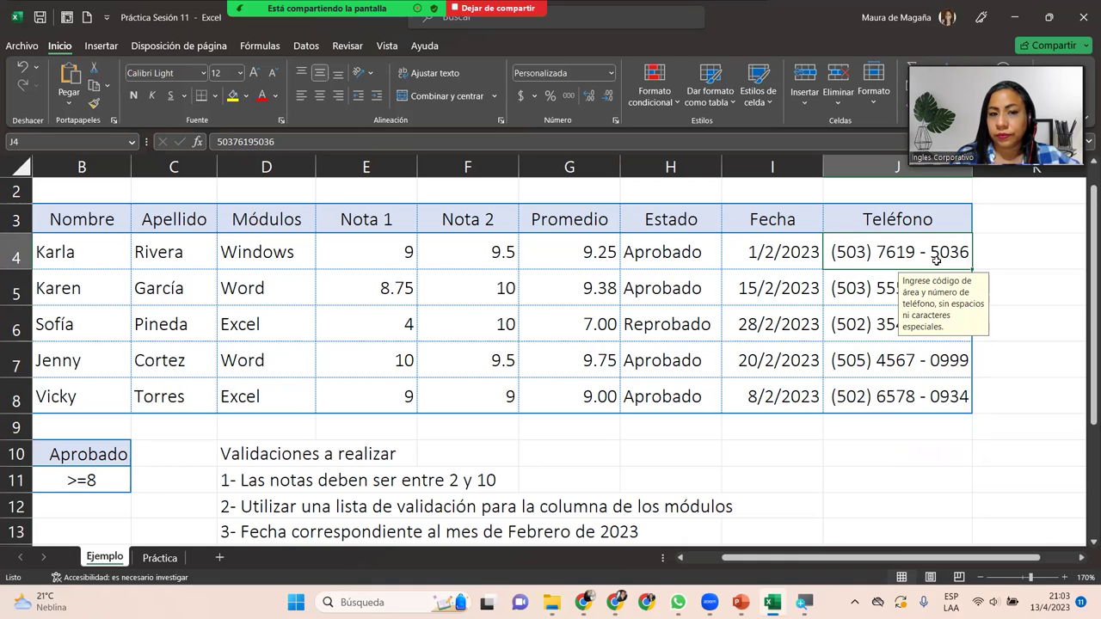
left_click(860, 391)
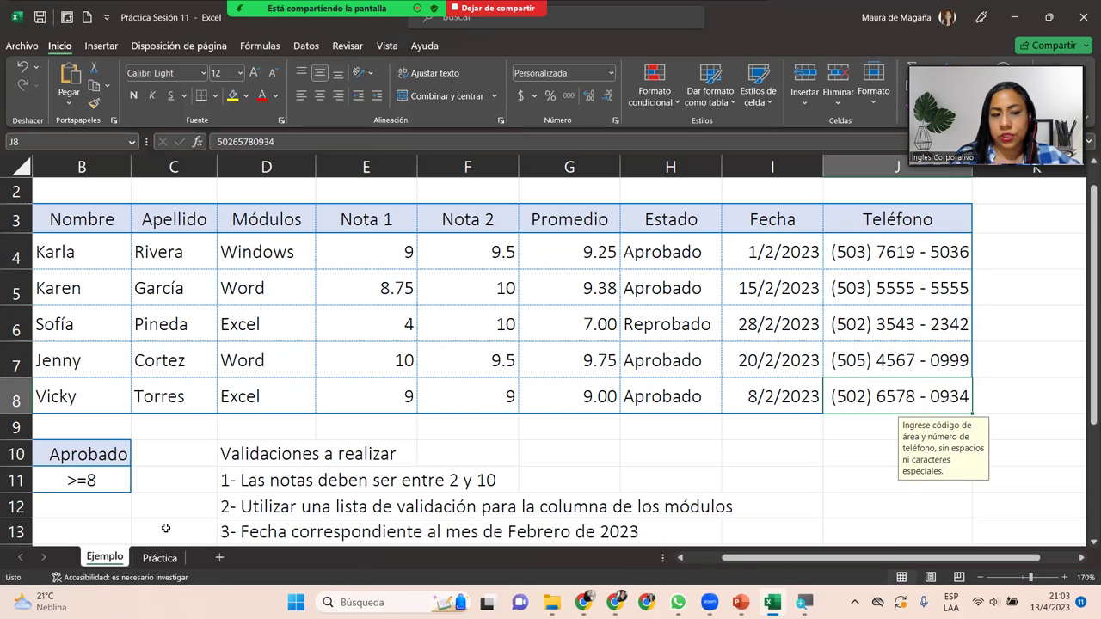
left_click(163, 556)
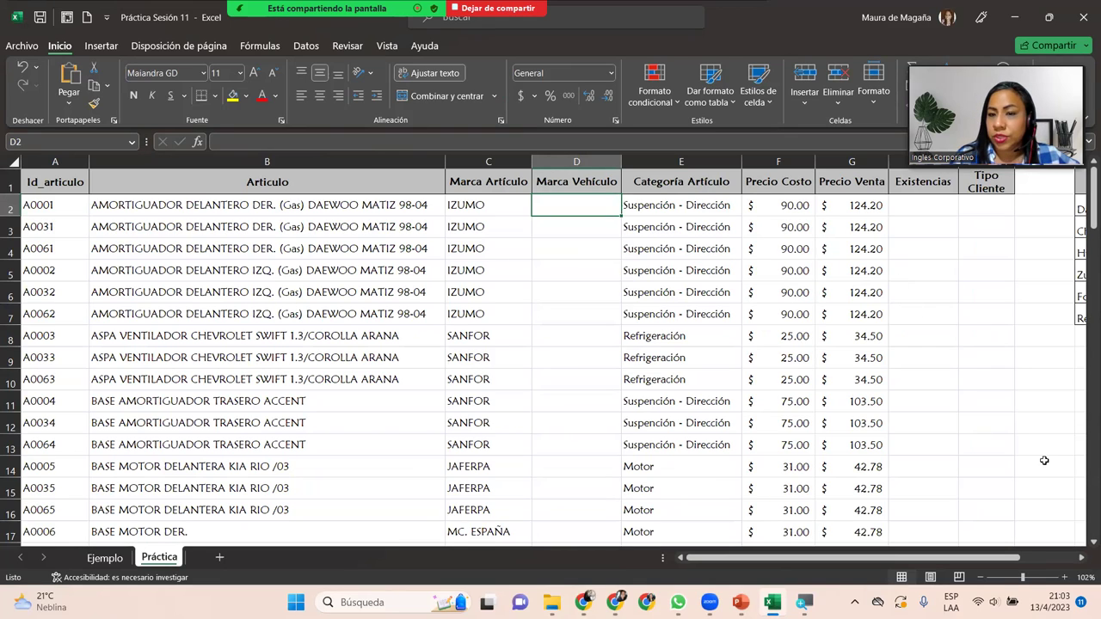
Select the Marca Vehículo cells in column D down to row 101, then settle on cell D12.
mouse_move(1089, 185)
left_mouse_down()
mouse_move(1076, 305)
mouse_move(1086, 190)
left_mouse_up()
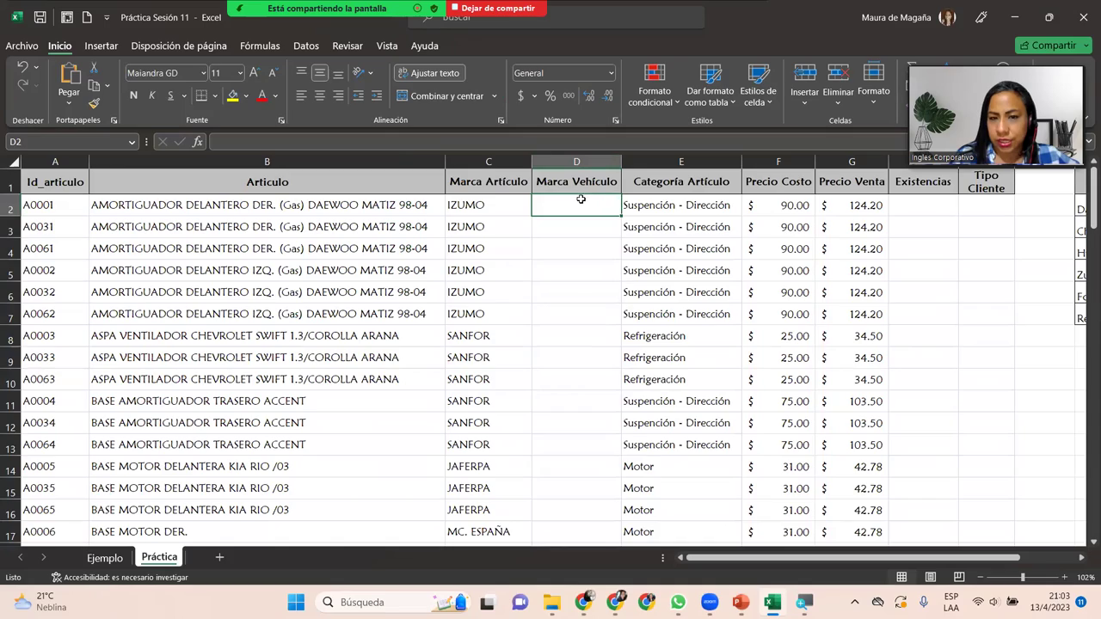
left_click_drag(581, 199, 621, 513)
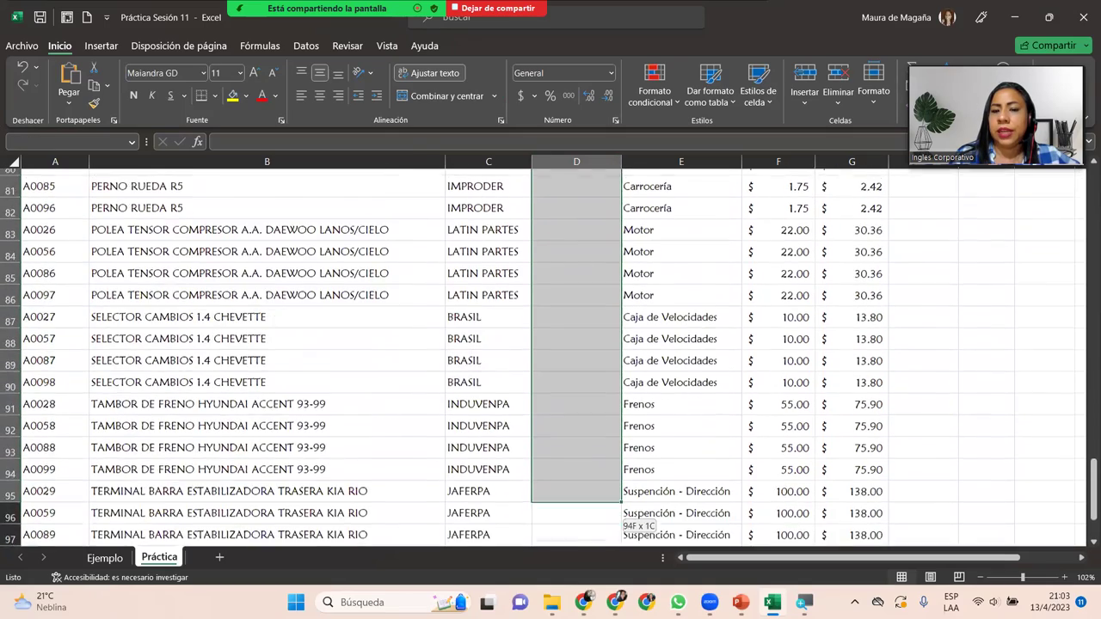
left_click_drag(621, 513, 551, 485)
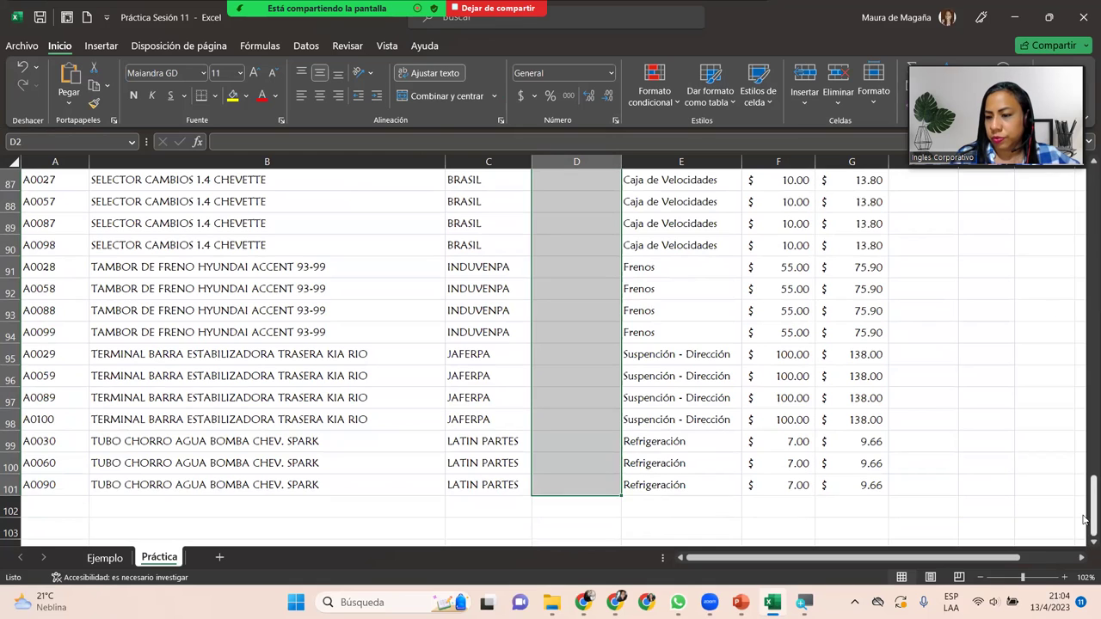
left_click_drag(1085, 520, 1086, 95)
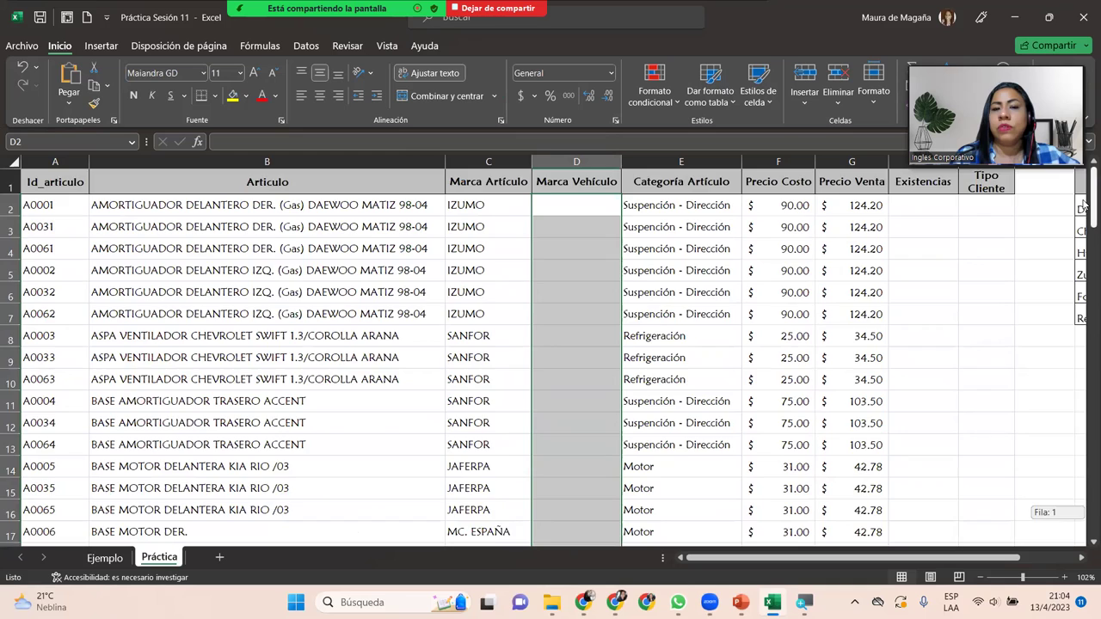
scroll(774, 259, "down", 1)
left_click(547, 357)
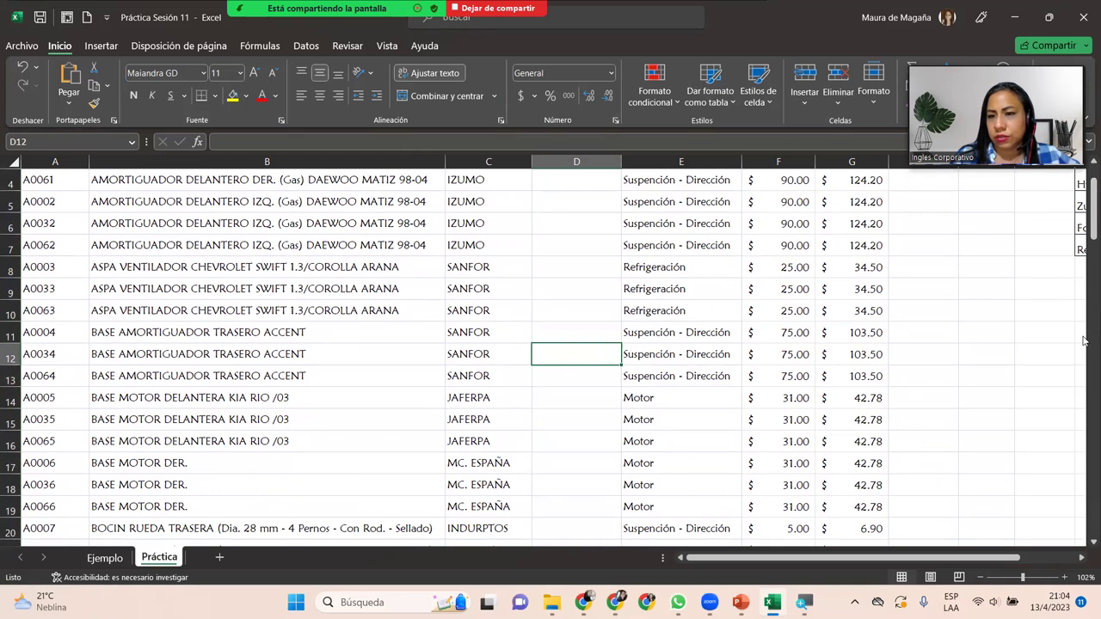
Scroll right to show the Marcas, Tipo Cliente and Existencias lists, then check column D from D2.
left_click_drag(1084, 185, 1084, 172)
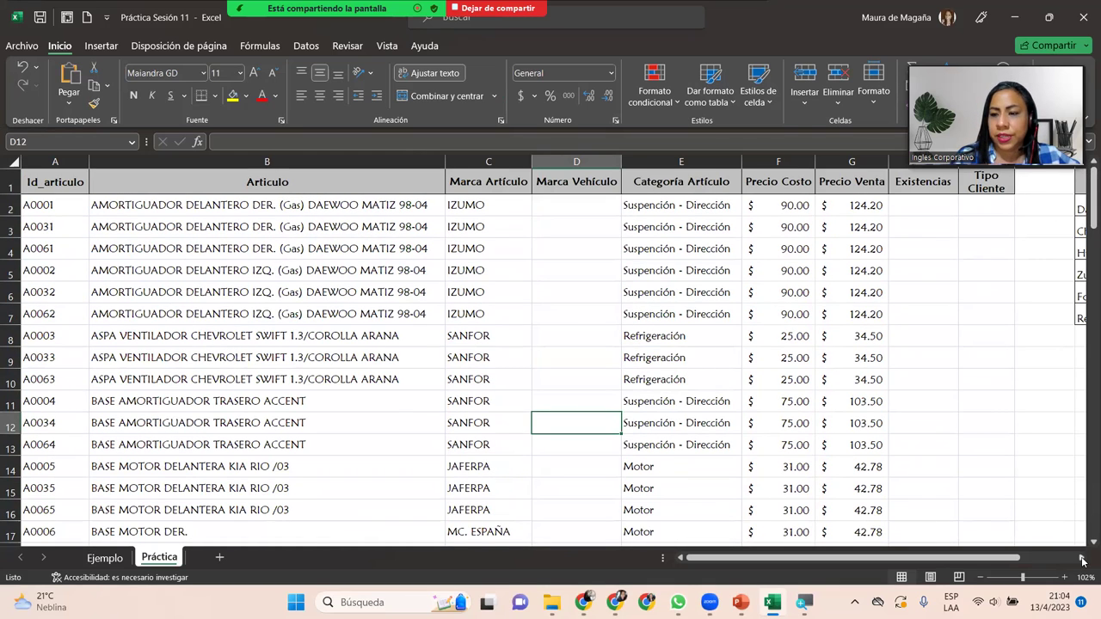
left_click(1083, 560)
left_click(1083, 560)
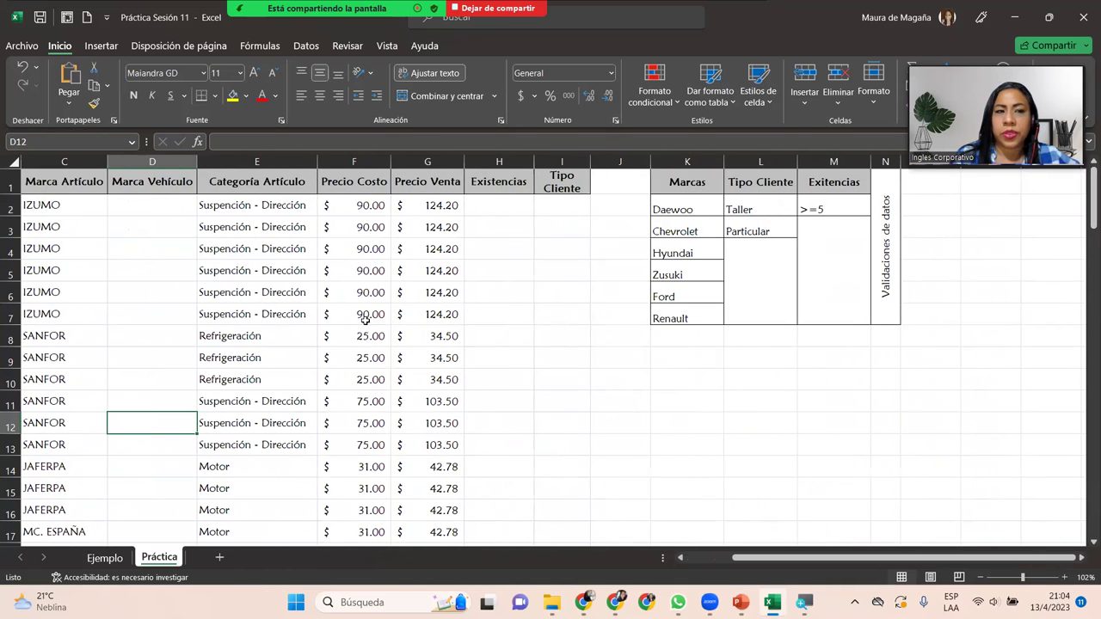
left_click(186, 201)
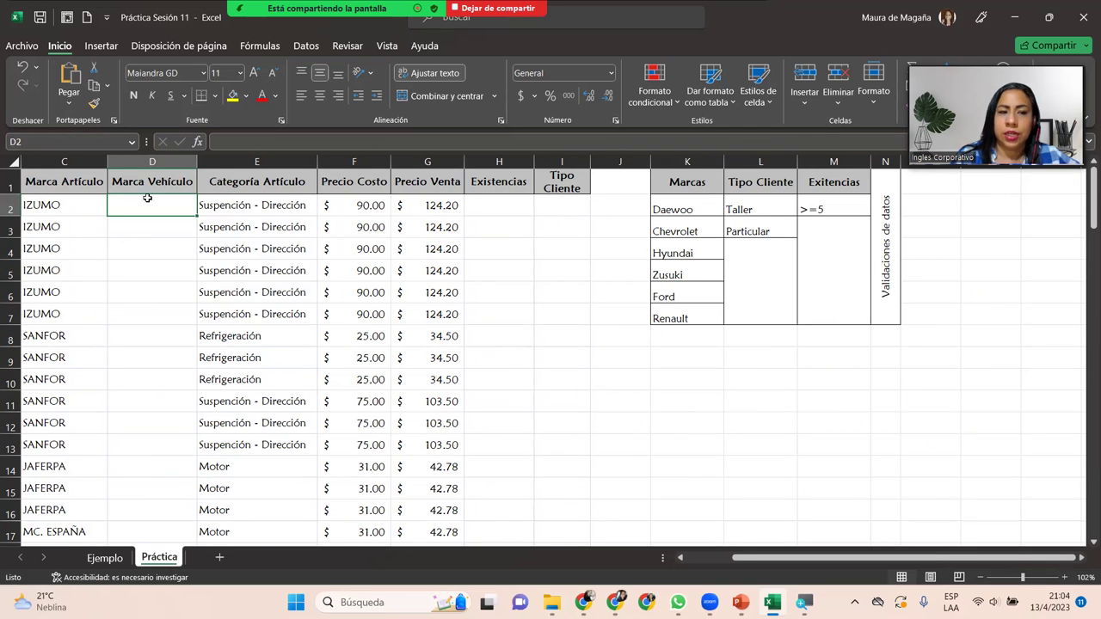
key("ctrl+Down")
key("ctrl+Up")
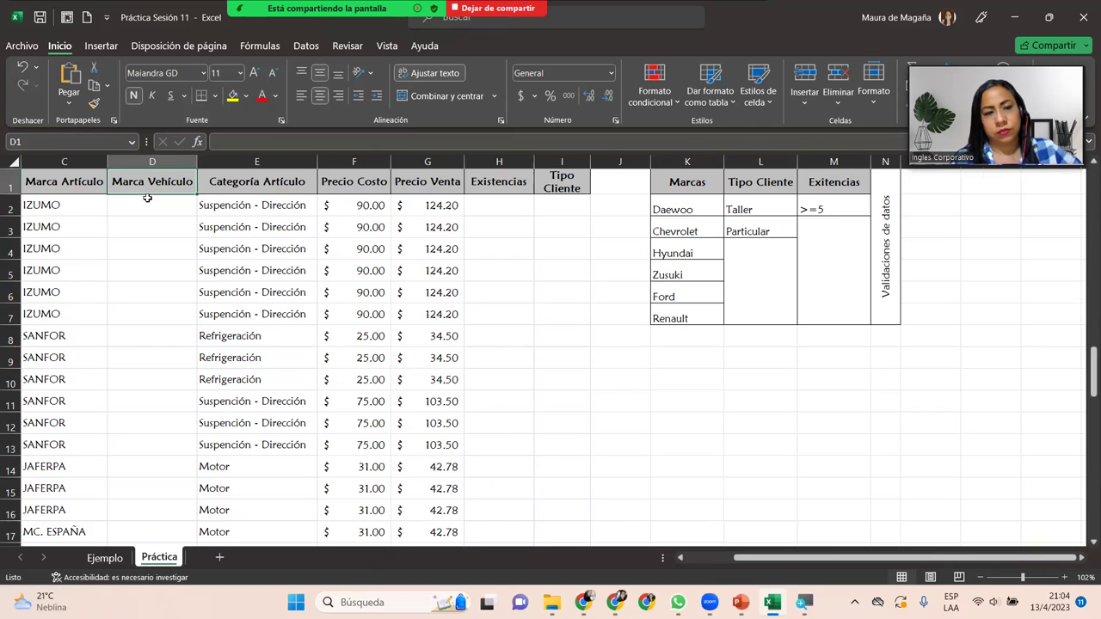
left_click(147, 198)
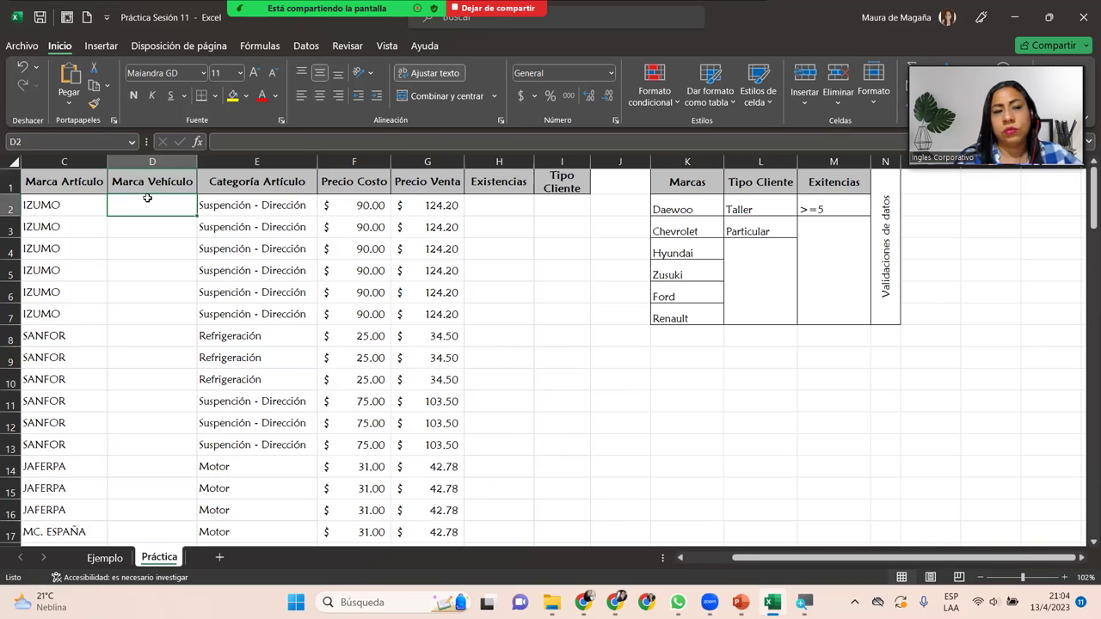
left_click_drag(147, 198, 316, 518)
mouse_move(318, 521)
left_mouse_down()
mouse_move(167, 516)
mouse_move(168, 465)
left_mouse_up()
left_click_drag(1094, 508, 1085, 116)
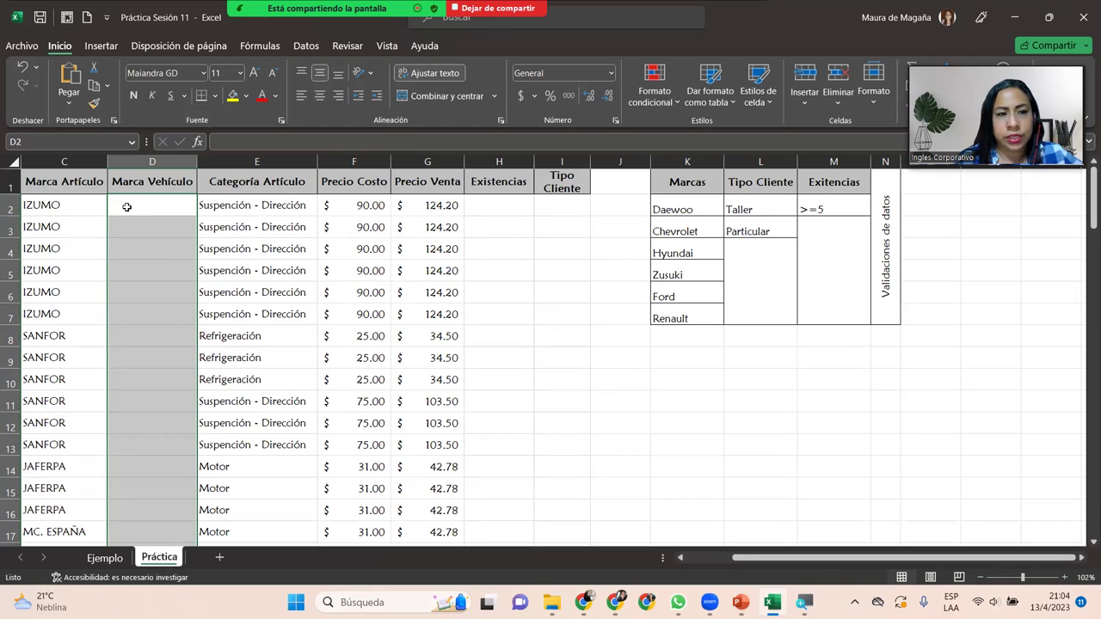
left_click(303, 46)
left_click(671, 104)
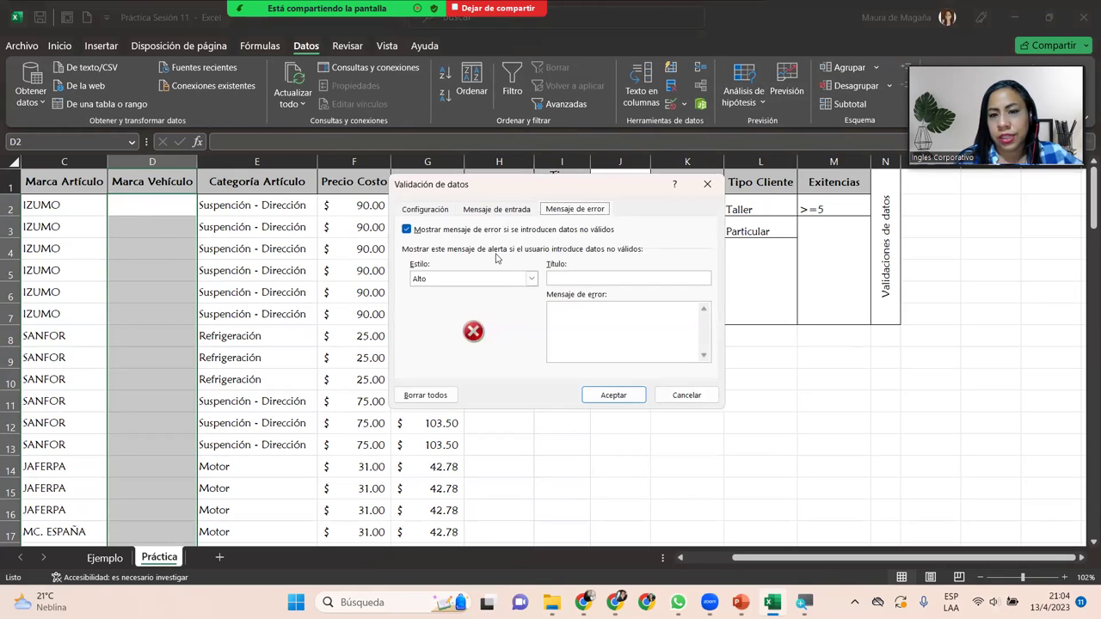
left_click(434, 291)
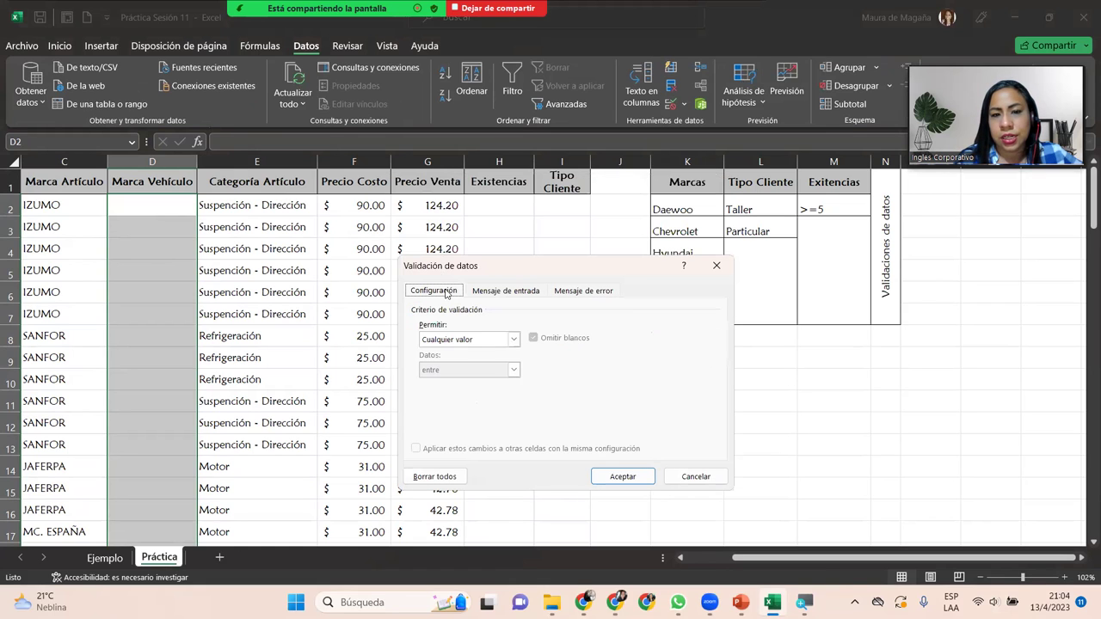
left_click(514, 341)
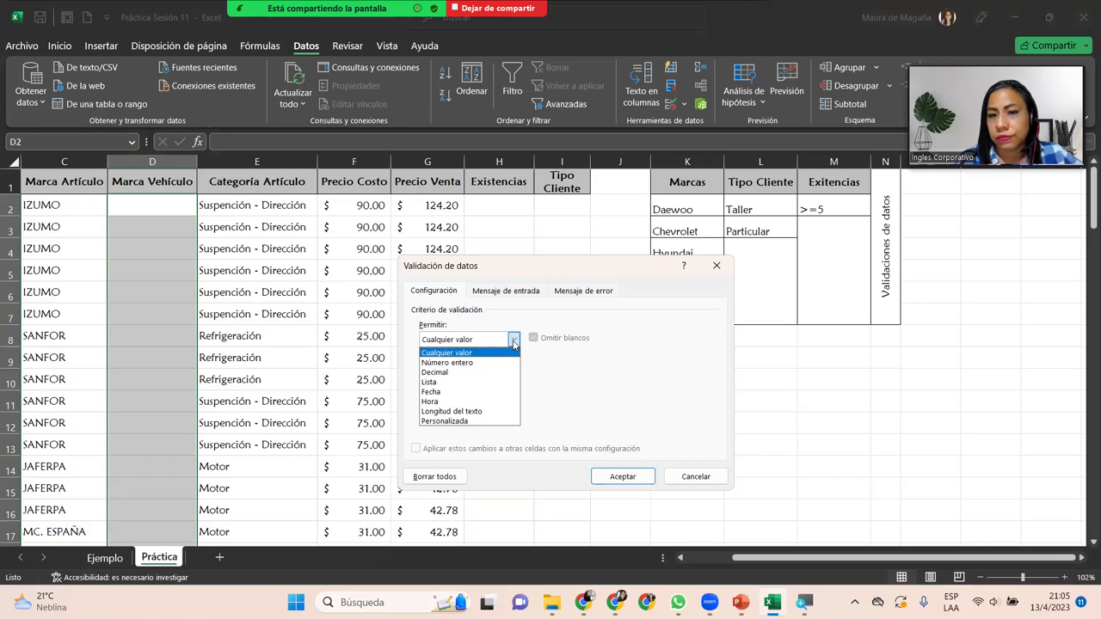
left_click(430, 381)
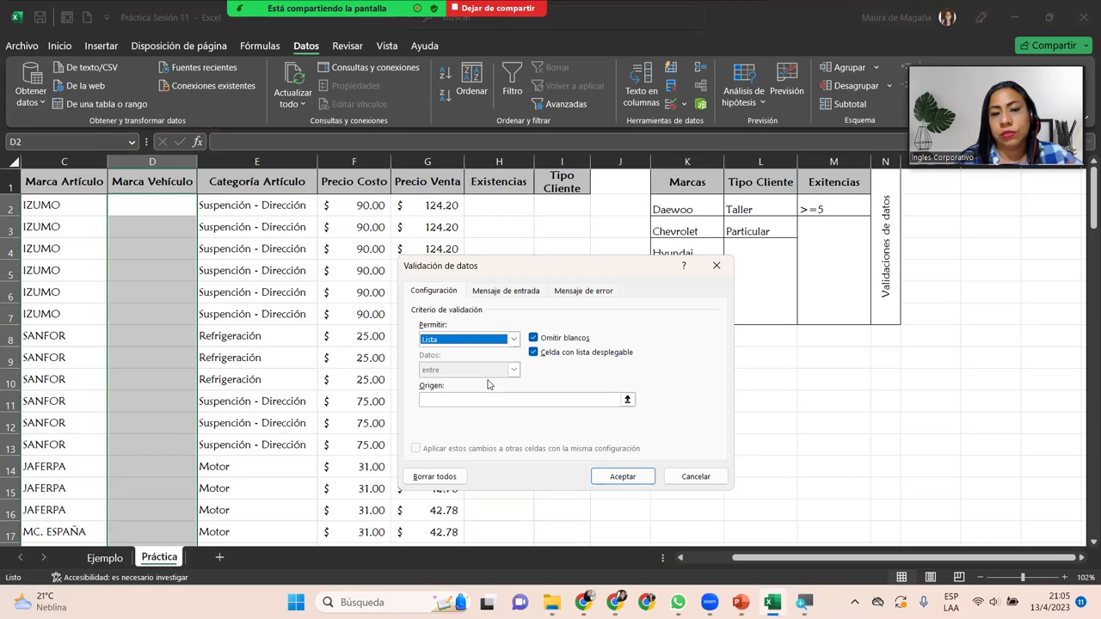
left_click(478, 399)
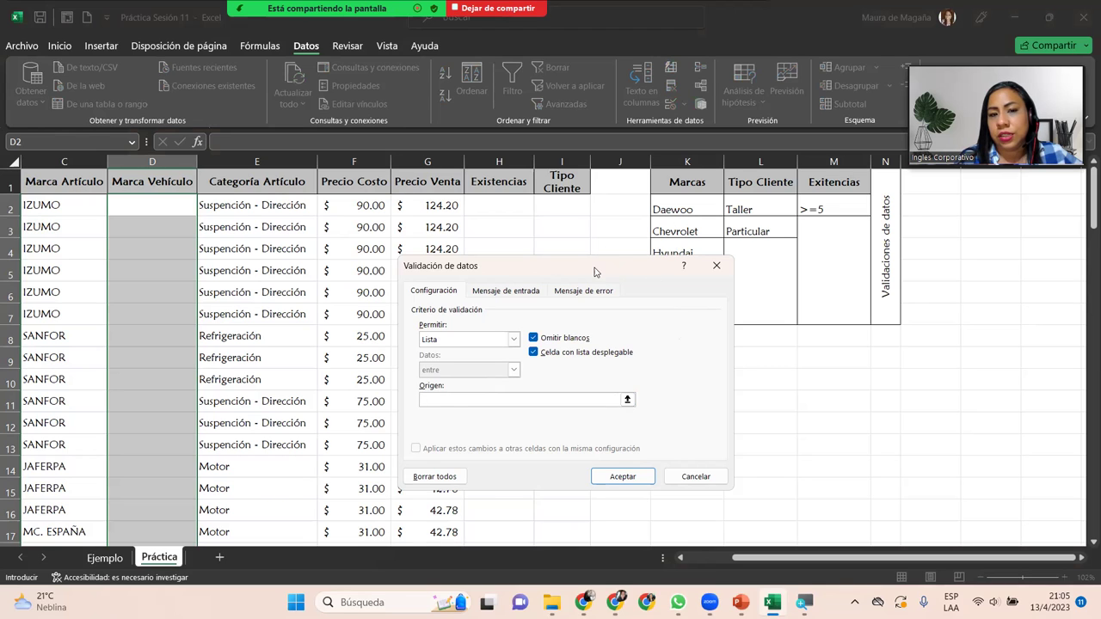
left_click_drag(593, 272, 466, 199)
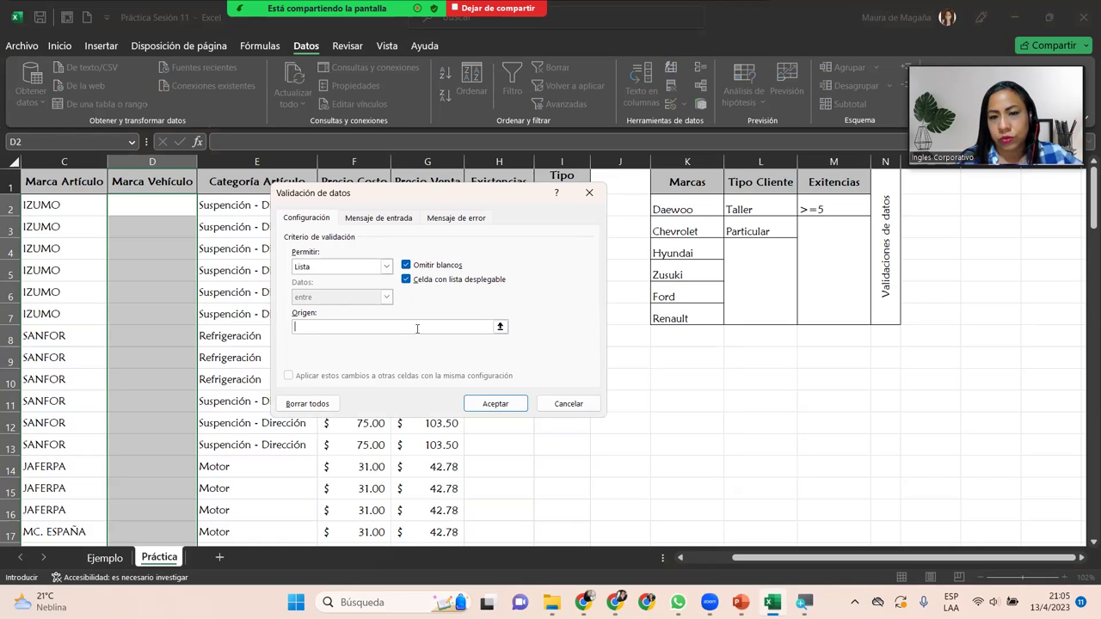
left_click(589, 193)
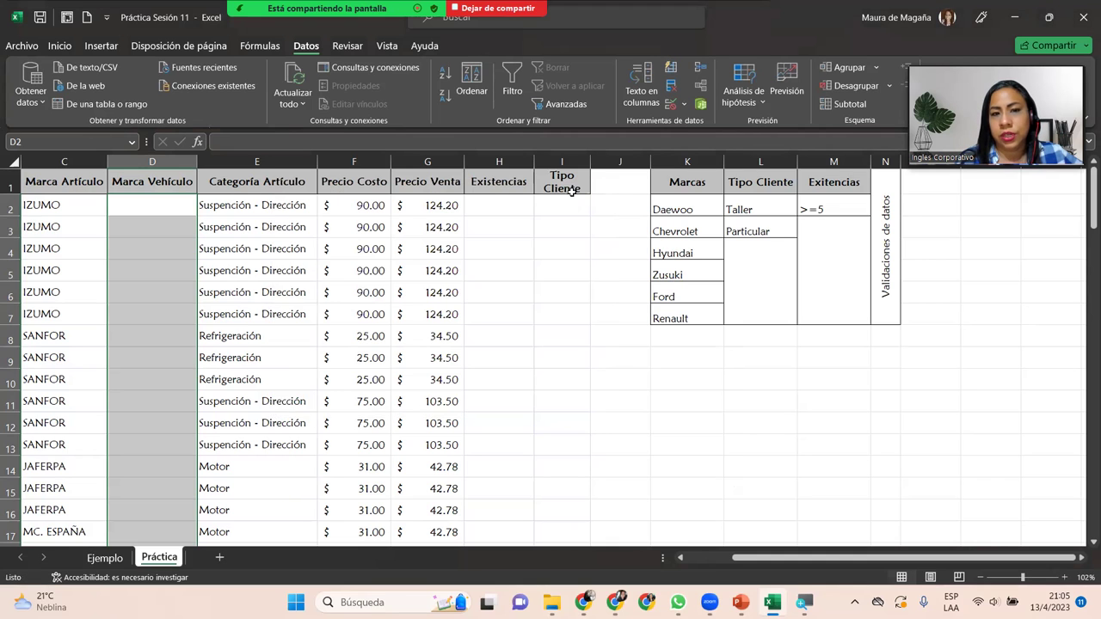
left_click(221, 215)
left_click(493, 208)
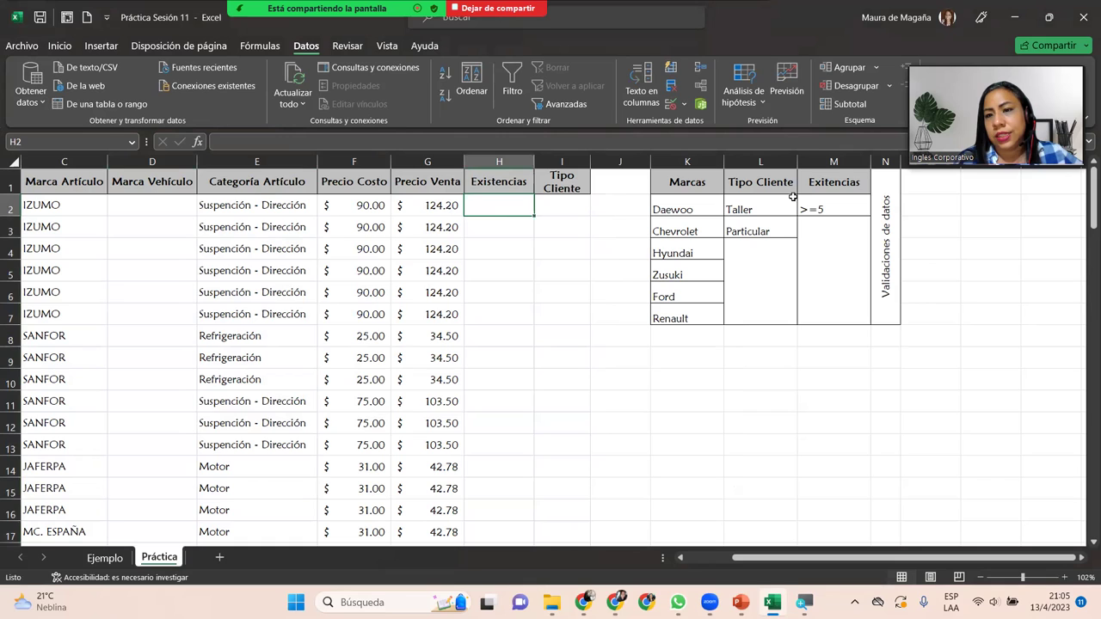
left_click(828, 203)
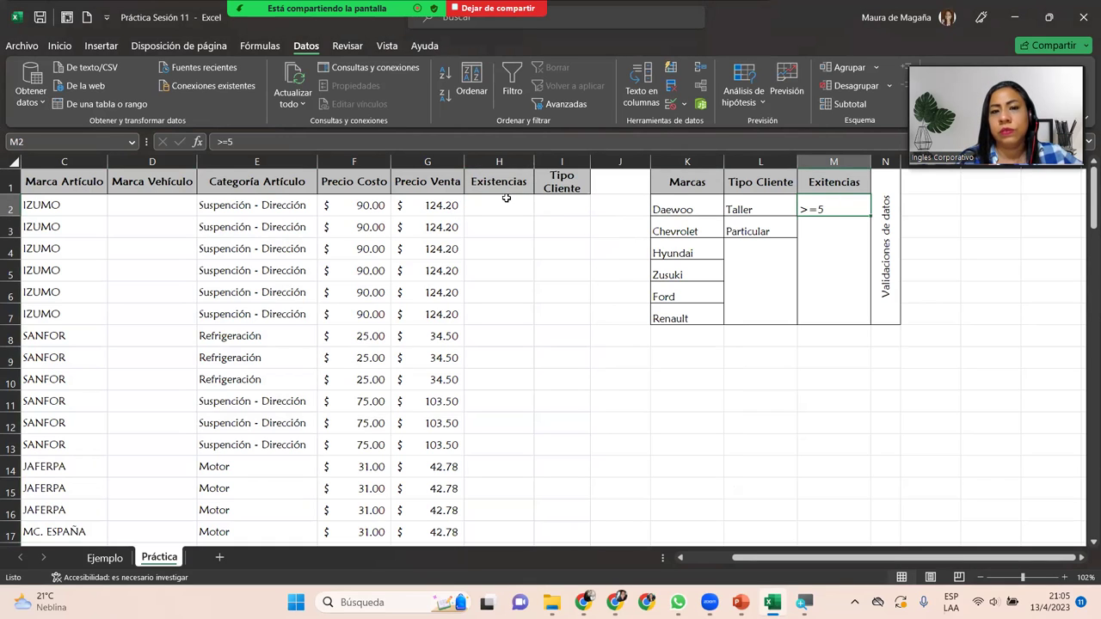
left_click_drag(504, 200, 509, 465)
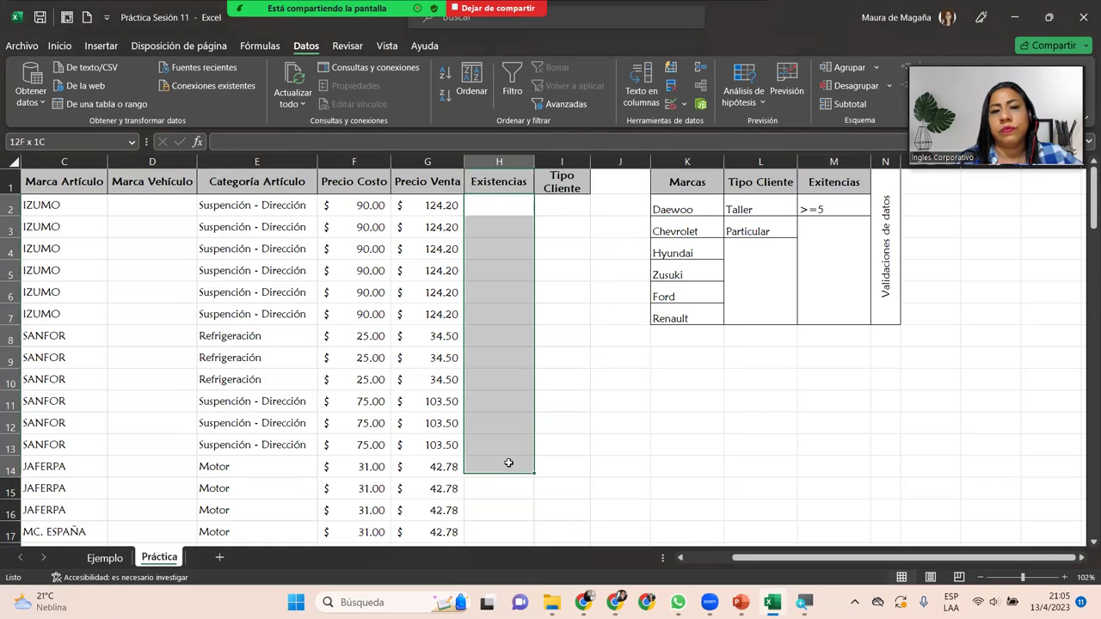
left_click(671, 104)
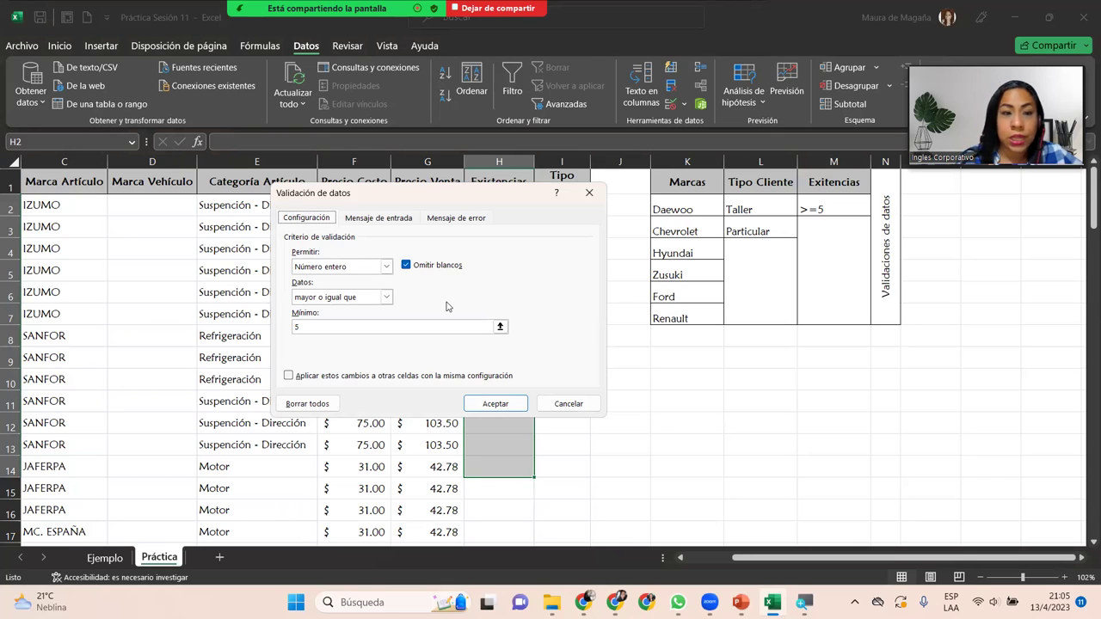
left_click(386, 267)
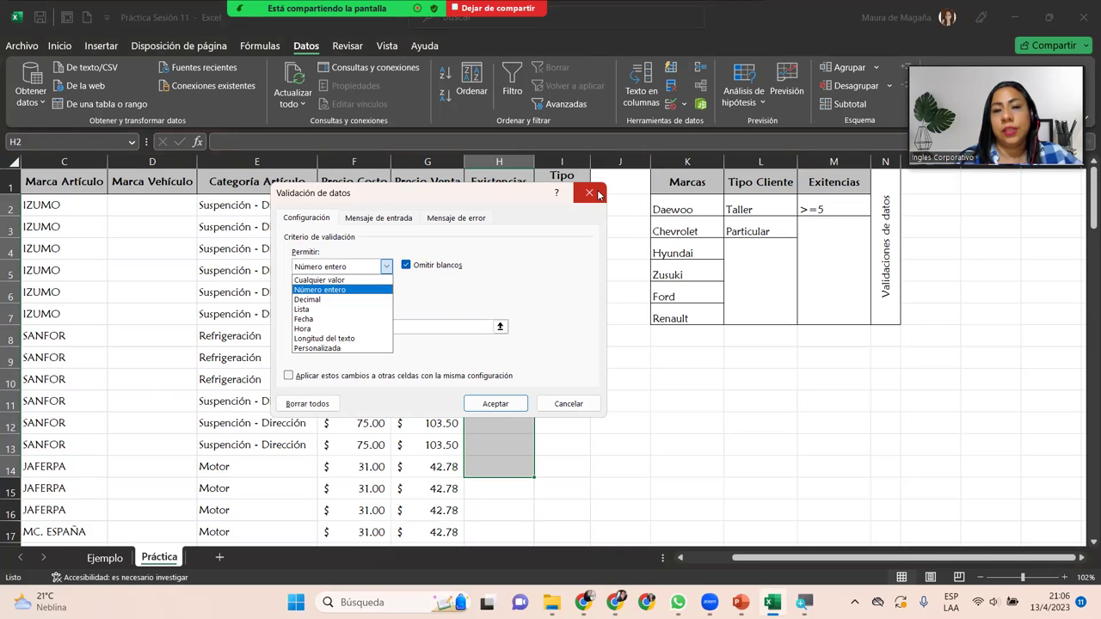
left_click(597, 193)
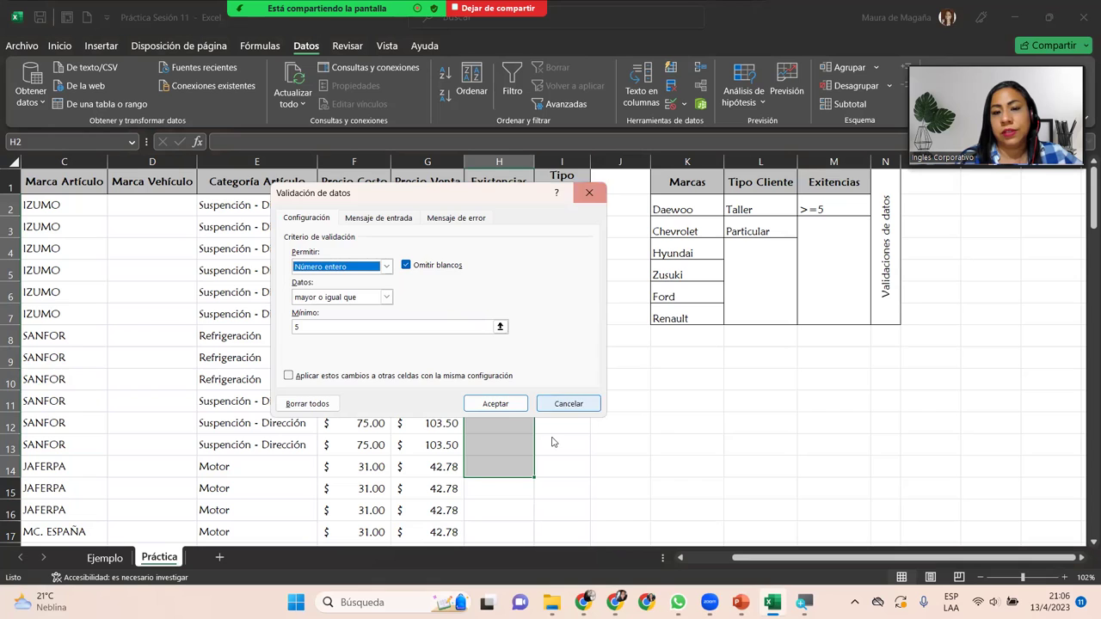
left_click(576, 405)
left_click(565, 206)
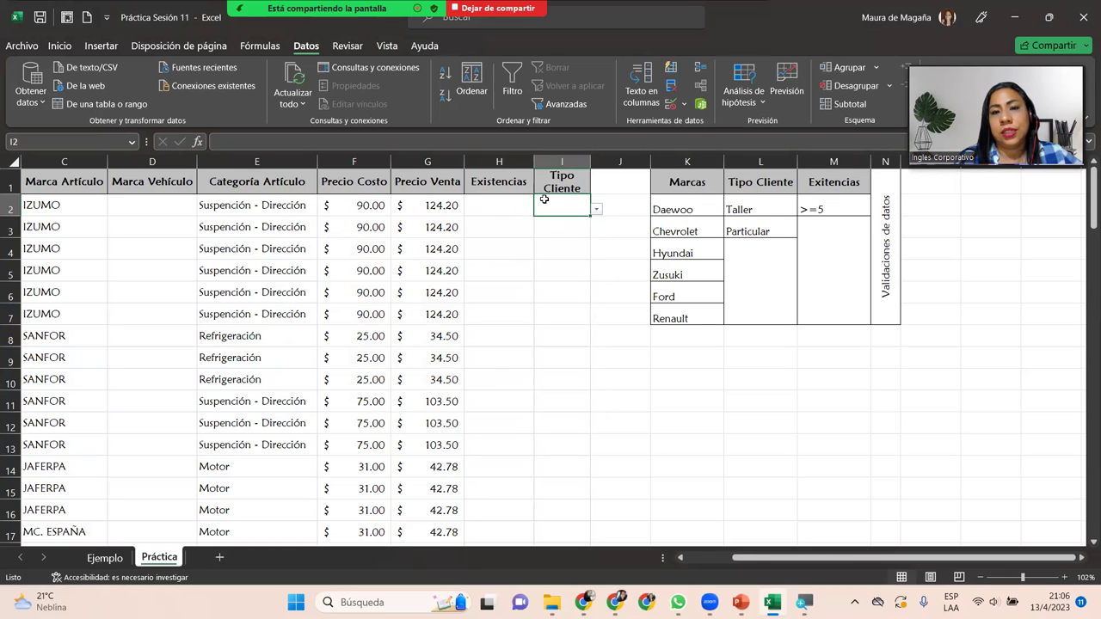
Clear the Tipo Cliente list validation from cells I2:I101.
left_click(598, 212)
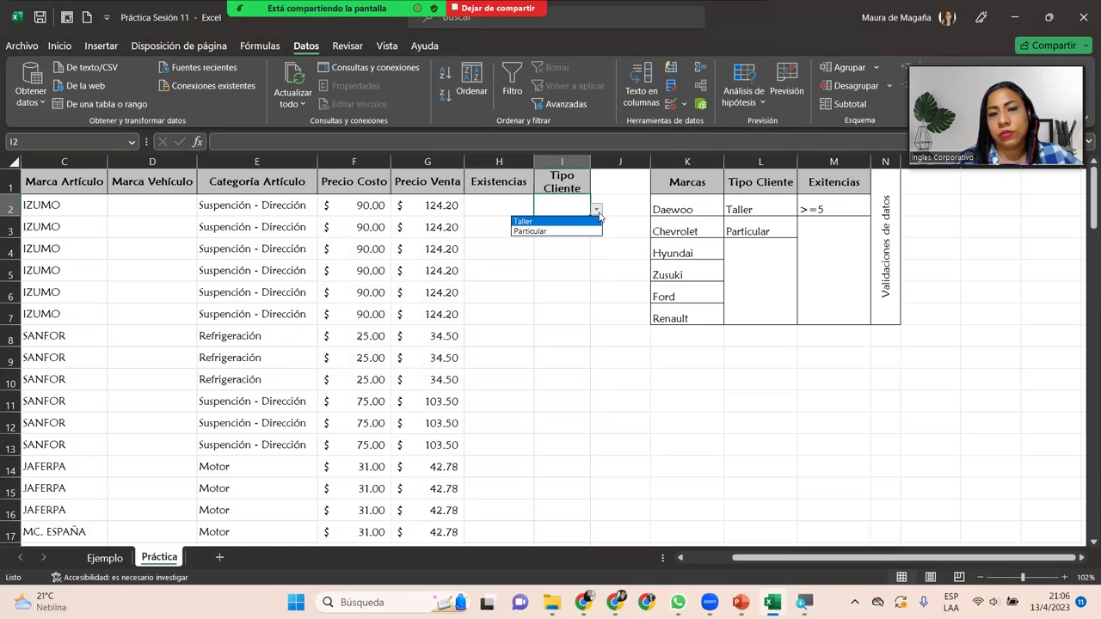
left_click(598, 212)
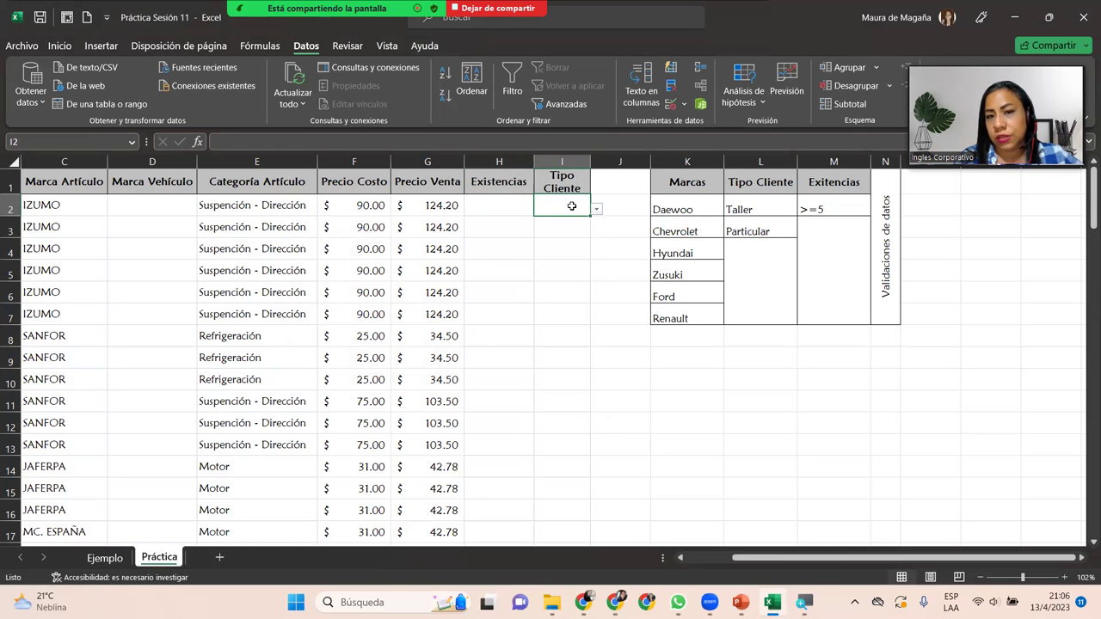
key("shift+Down")
key("shift+Down")
key("shift+Down")
key("shift+Down")
key("shift+Down")
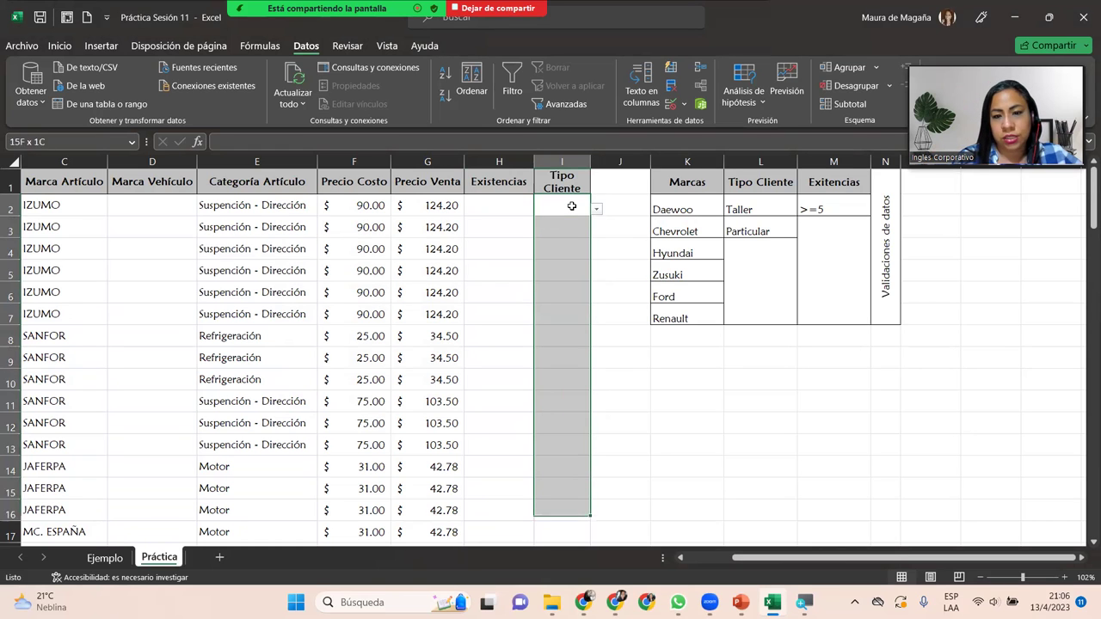
key("shift+Down")
key("shift+Down")
key("shift+Down")
key("shift+Down")
key("shift+Down")
key("shift+Down")
key("shift+Down")
key("shift+Down")
key("shift+Down")
key("shift+Down")
key("shift+Down")
key("shift+Down")
key("shift+Down")
key("shift+Down")
key("shift+Down")
key("shift+Down")
key("shift+Down")
key("shift+Down")
key("shift+Down")
key("shift+Down")
key("shift+Down")
key("shift+Down")
key("shift+Down")
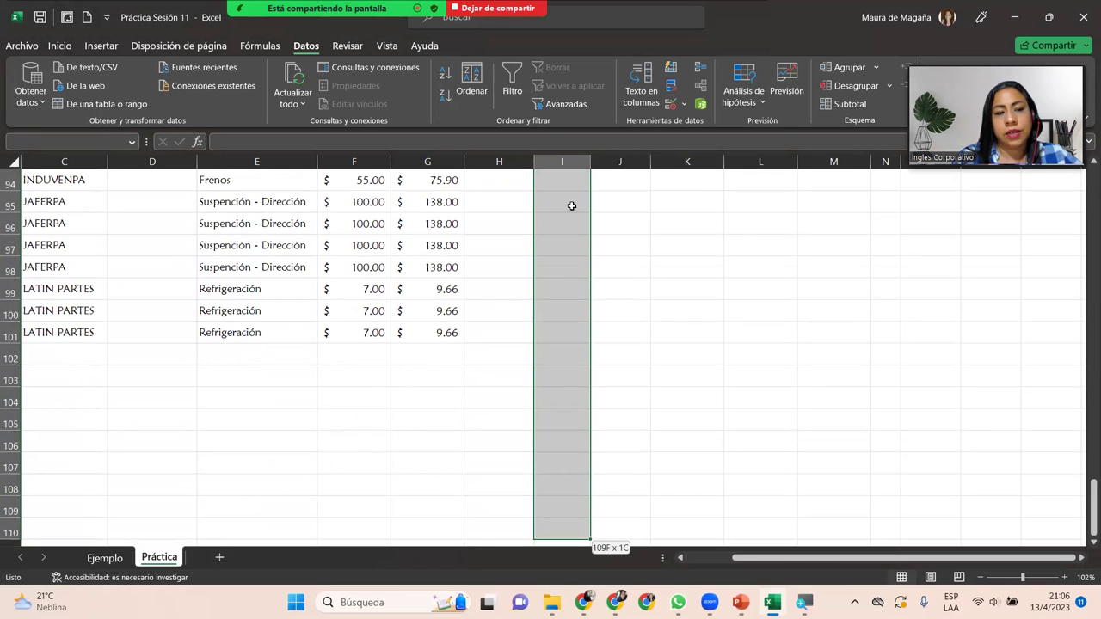
key("shift+Up")
key("shift+Up")
key("shift+Up")
key("shift+Down")
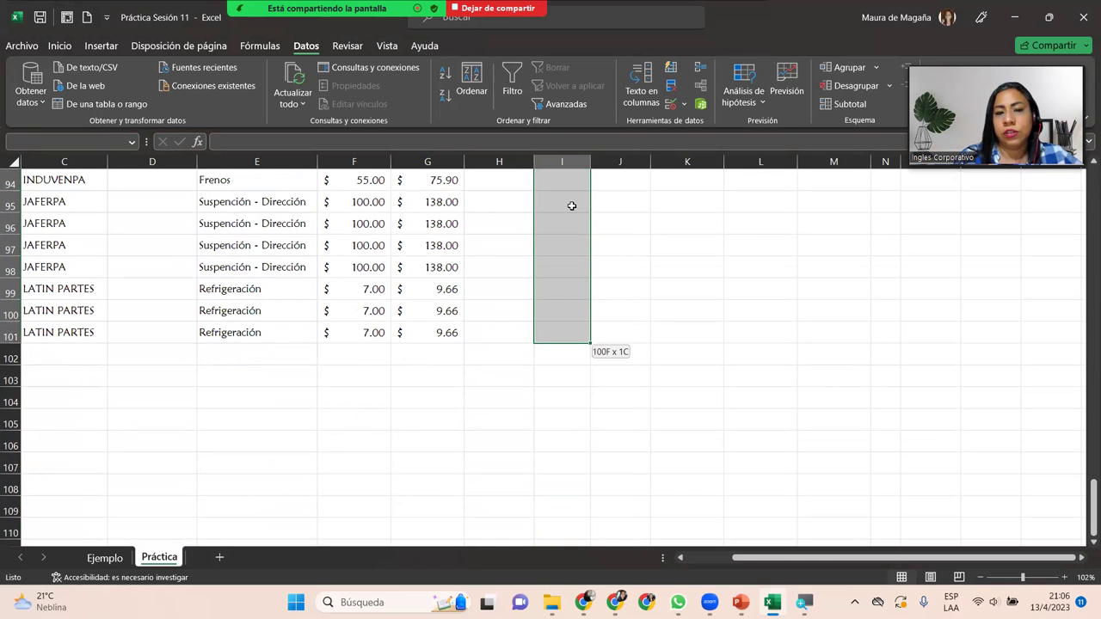
left_click(670, 105)
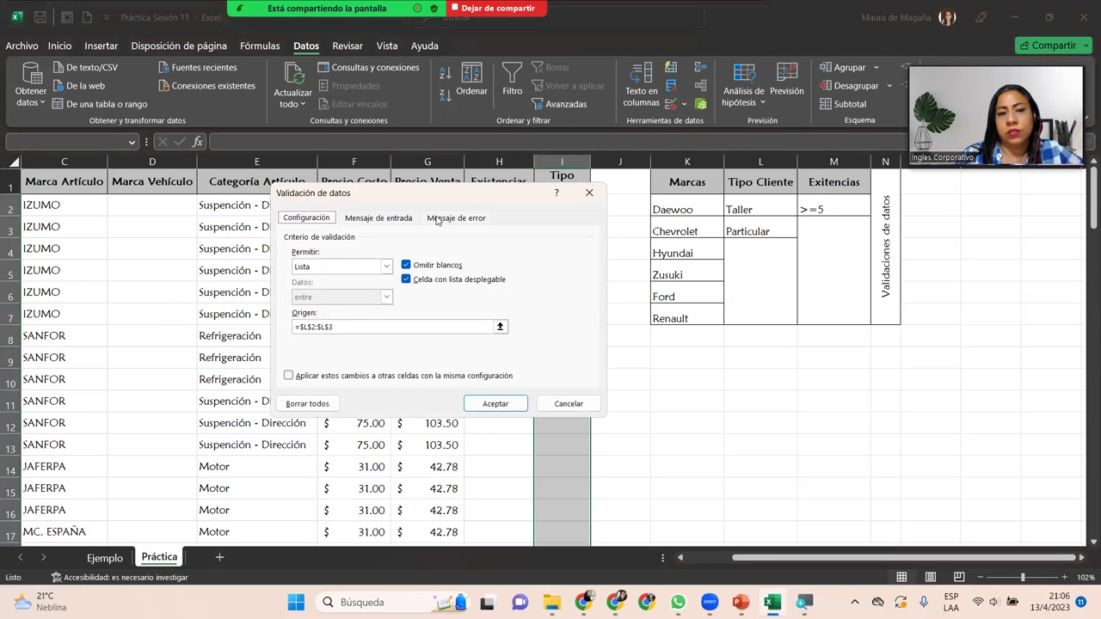
left_click(322, 410)
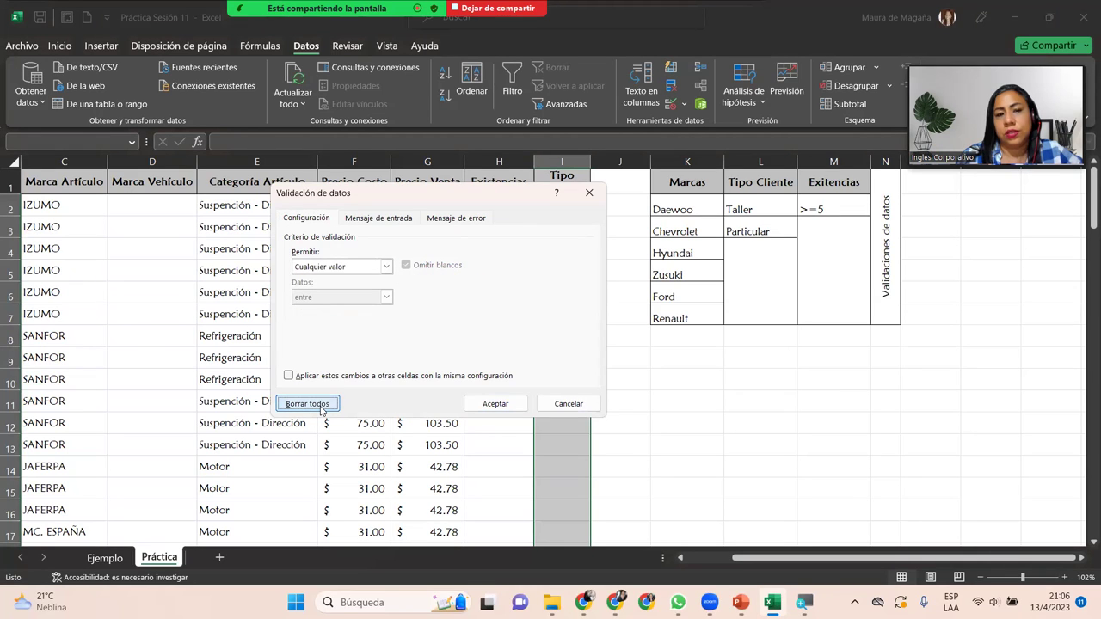
left_click(481, 409)
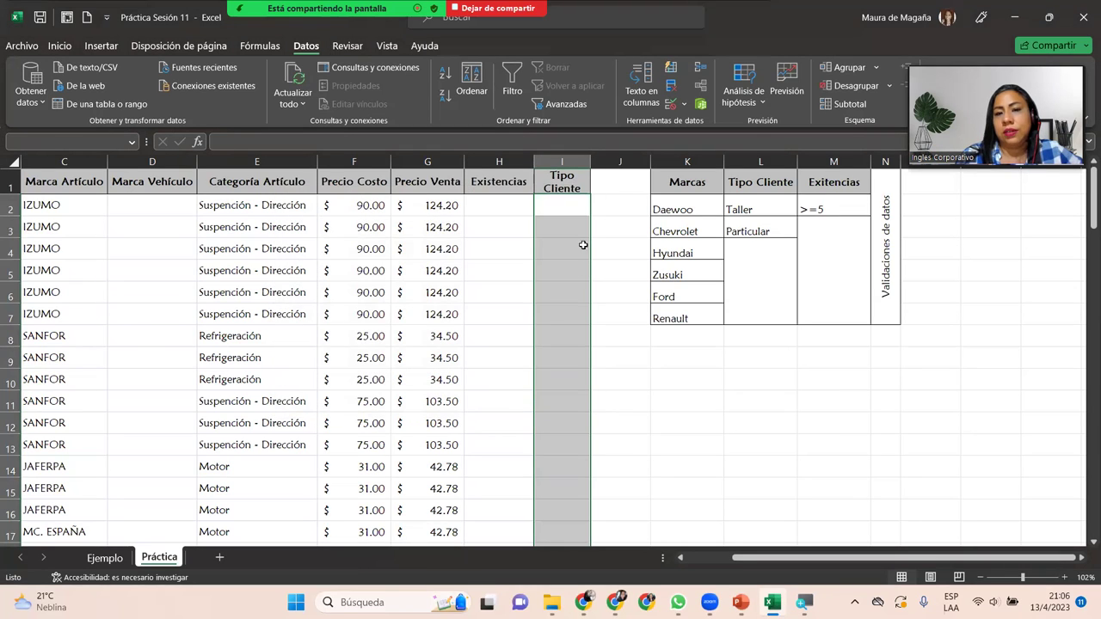
Clear the Existencias minimum-of-5 whole-number validation from cells H2:H101.
left_click(571, 204)
left_click(571, 220)
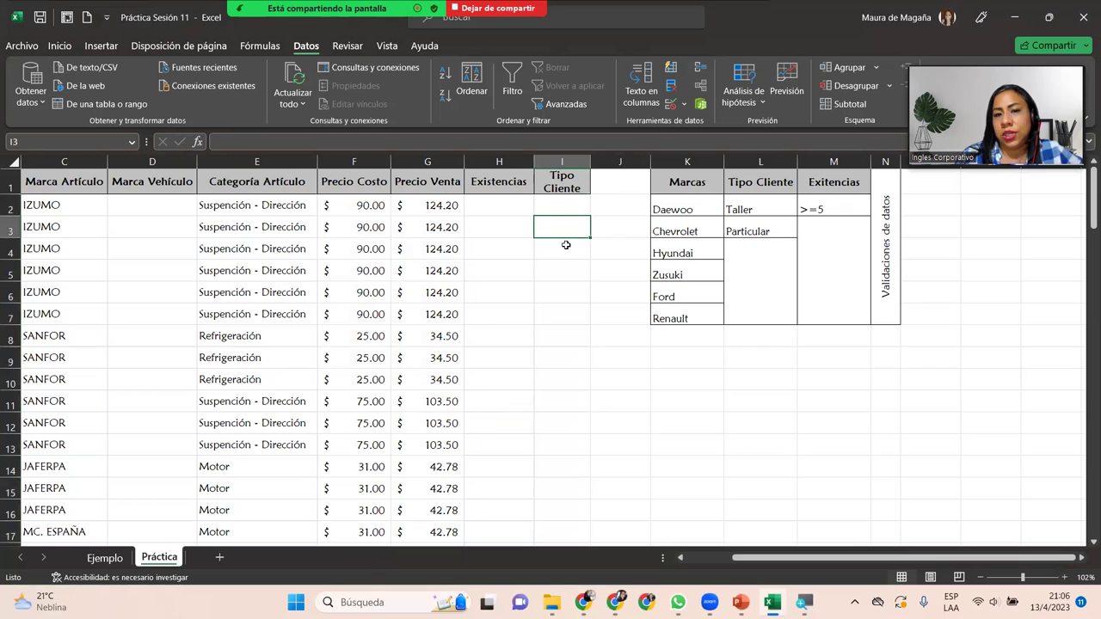
mouse_move(514, 208)
left_mouse_down()
mouse_move(499, 546)
mouse_move(518, 465)
left_mouse_up()
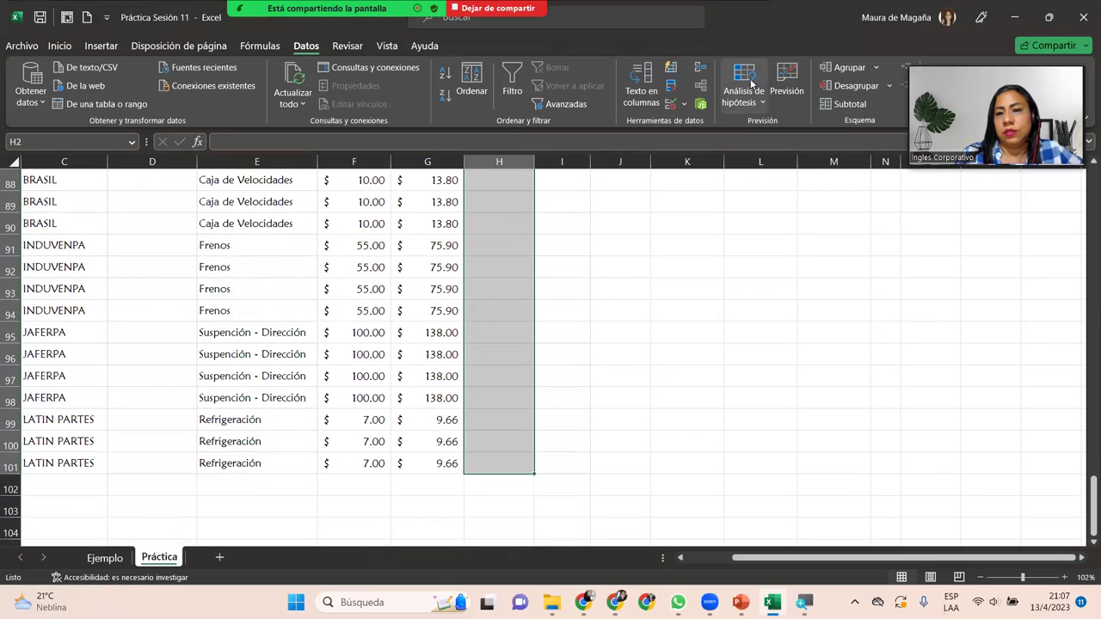
left_click(672, 104)
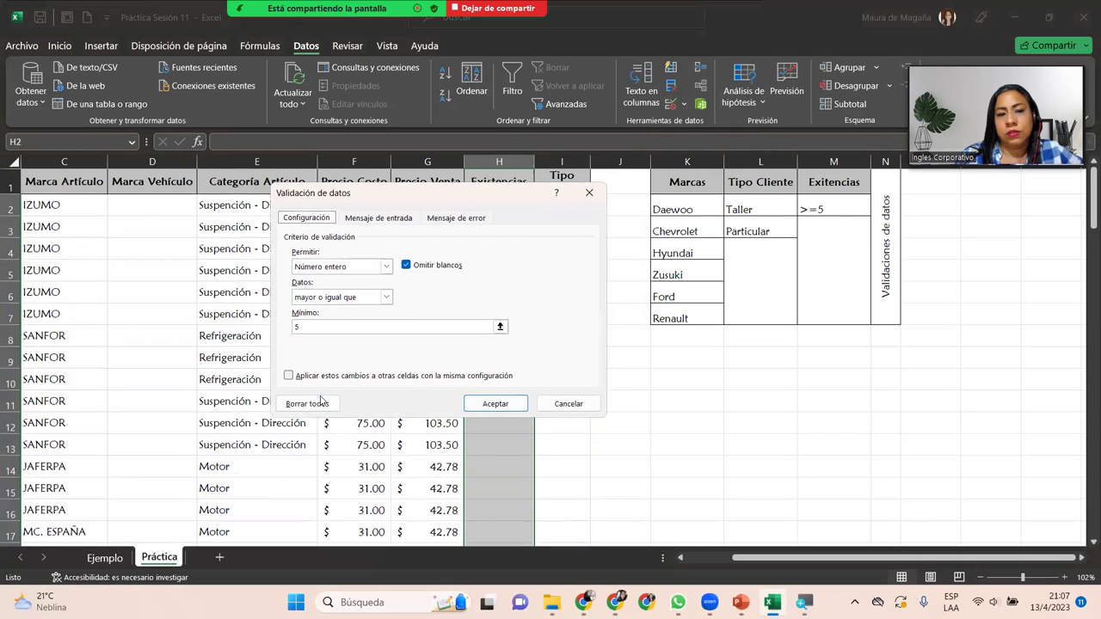
left_click(318, 403)
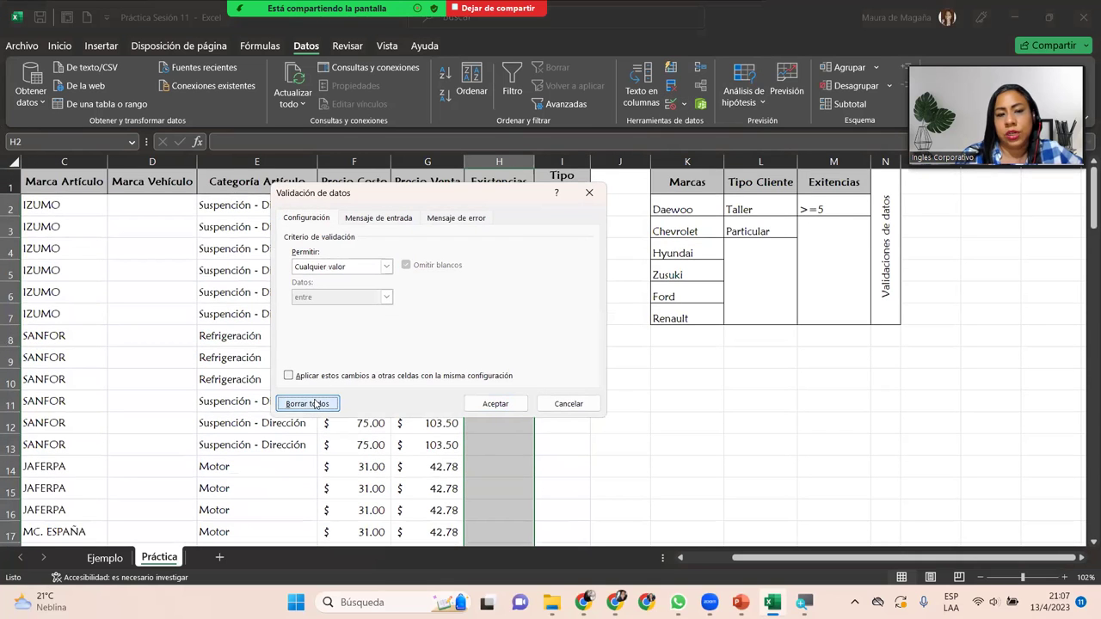
left_click(495, 403)
Select the Marca Vehículo cells from D2 to D41, then return to D2.
left_click(177, 211)
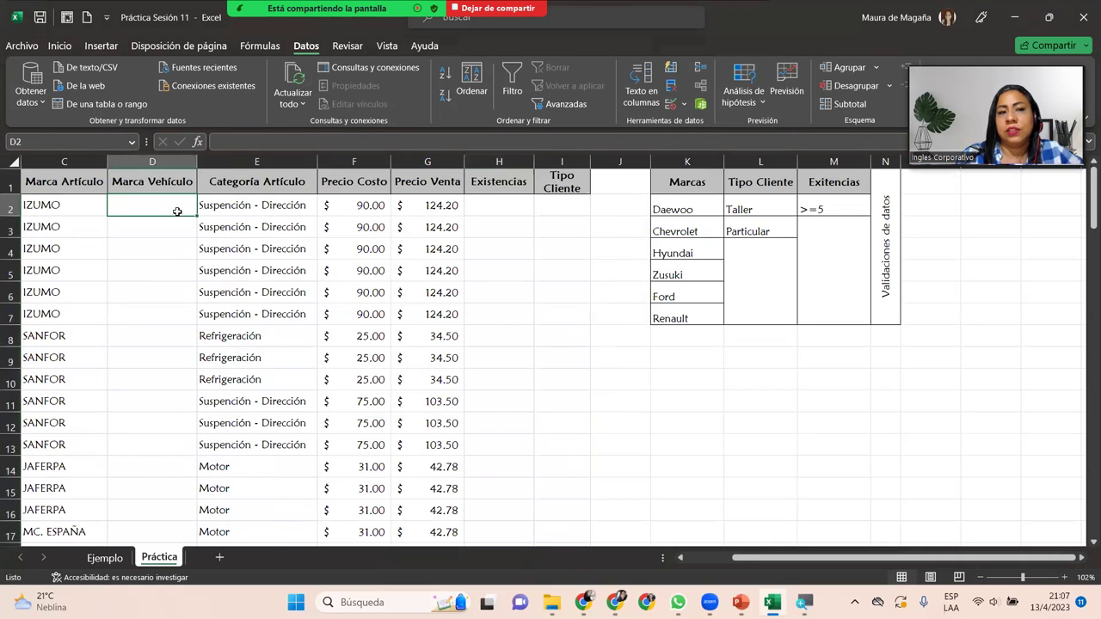
left_click_drag(176, 210, 147, 295)
left_click(147, 295)
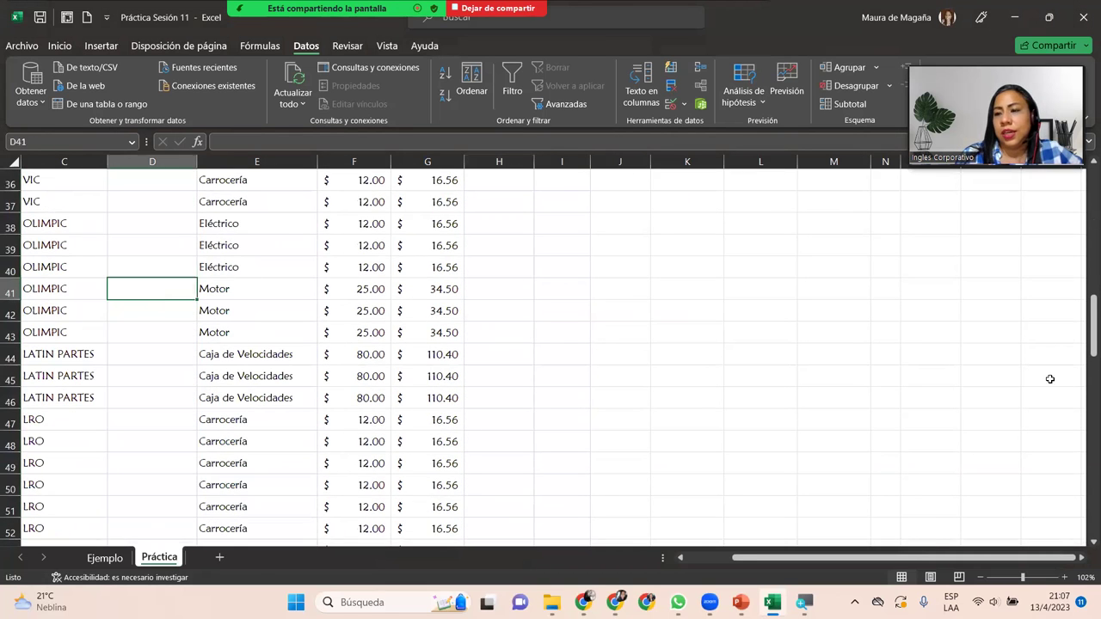
left_click_drag(1093, 352, 1085, 145)
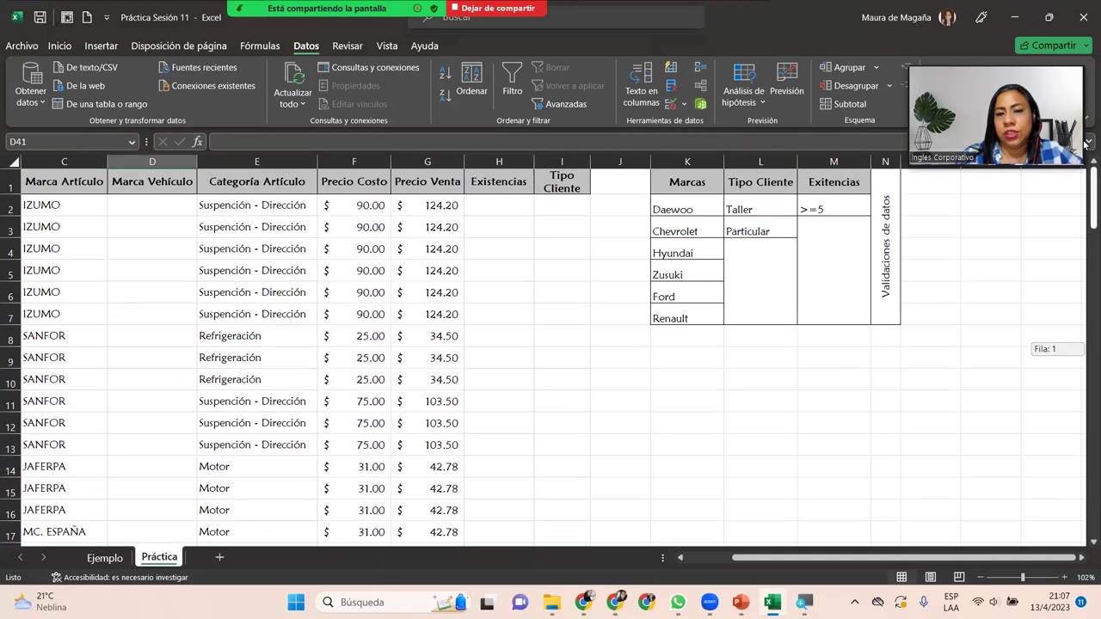
left_click(151, 210)
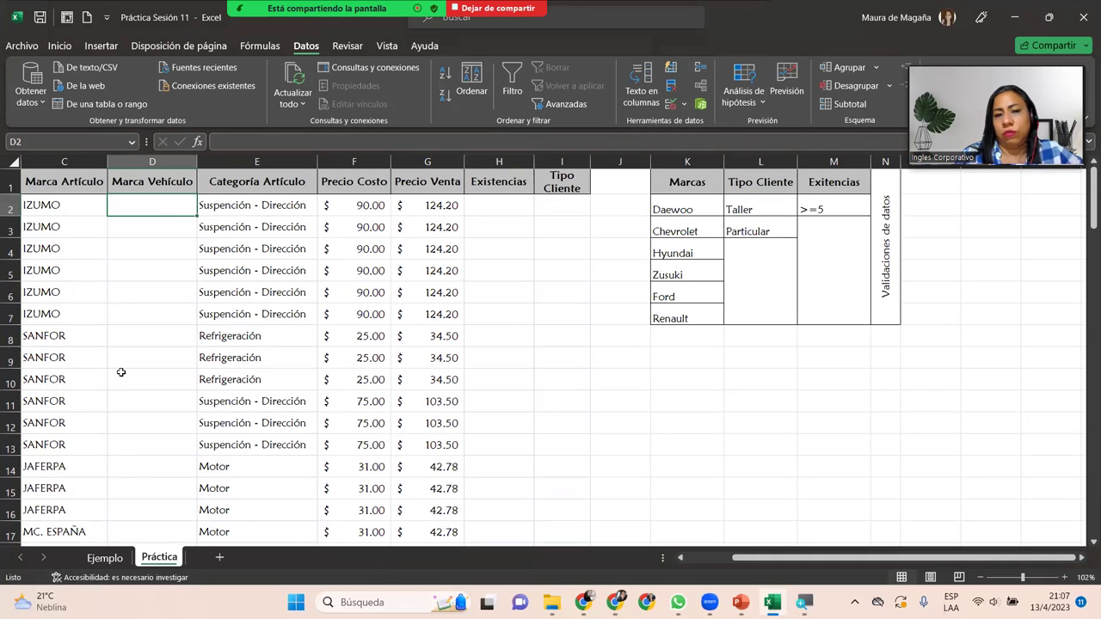
left_click(104, 557)
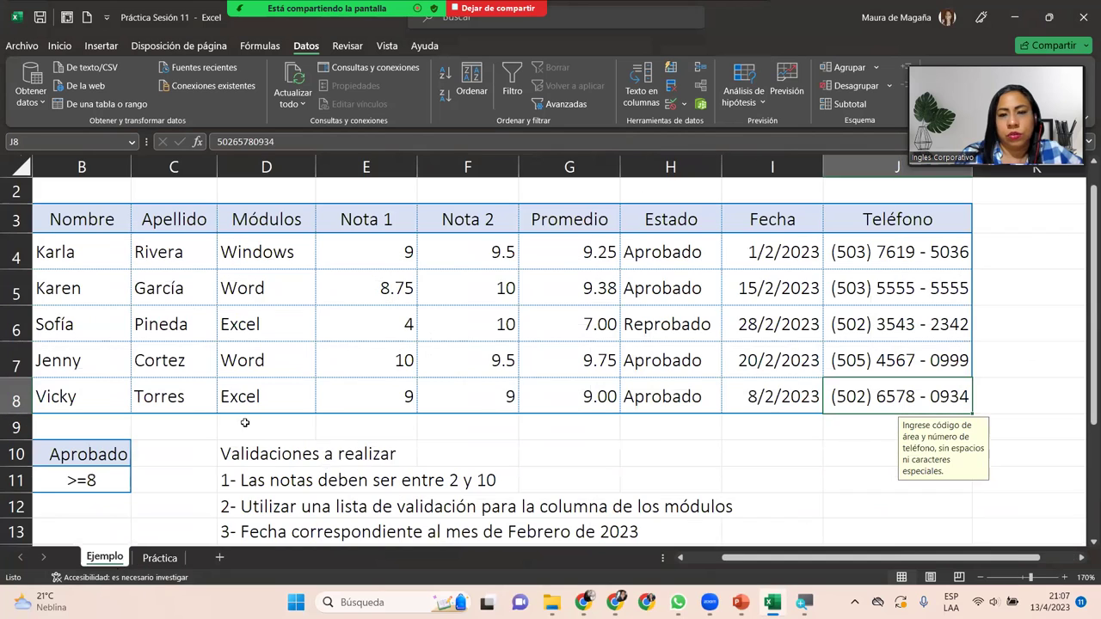
left_click_drag(343, 243, 383, 389)
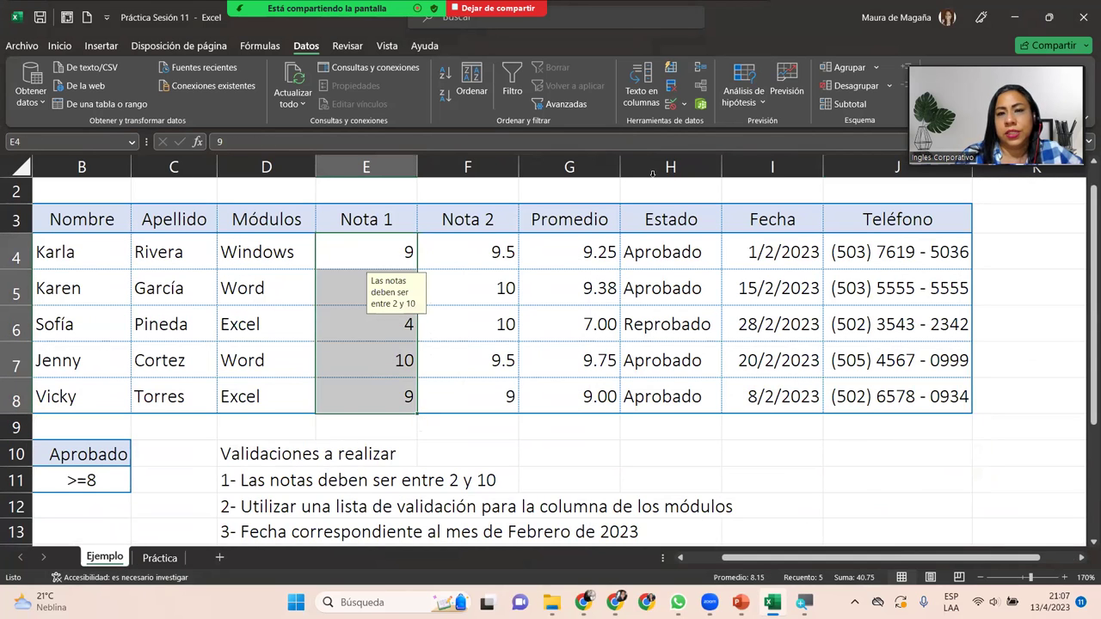
left_click(670, 105)
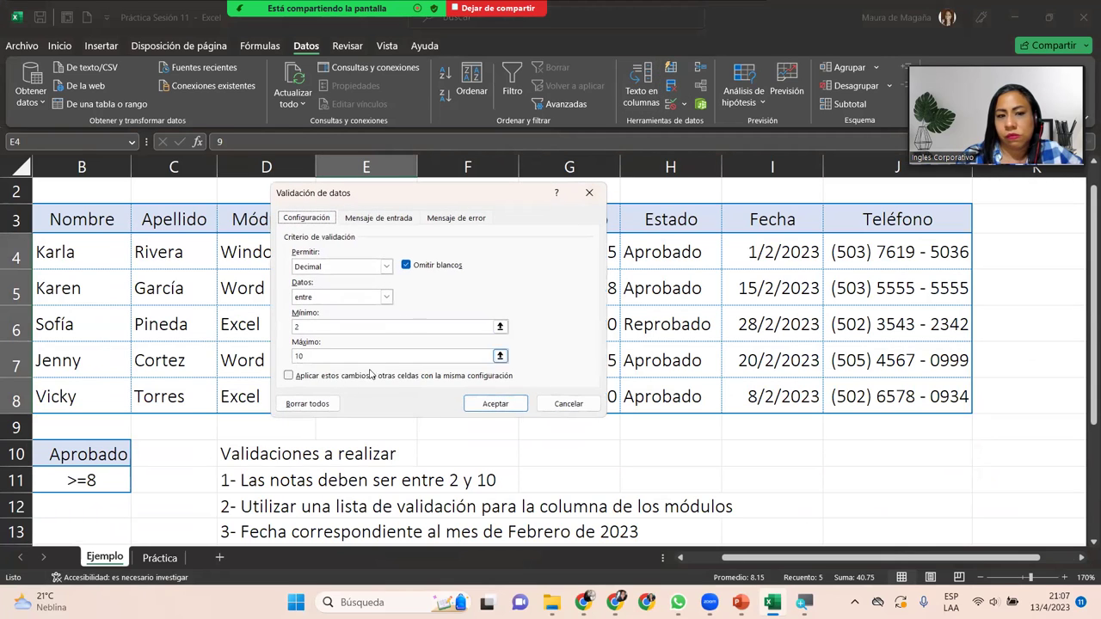
left_click(317, 402)
left_click(500, 403)
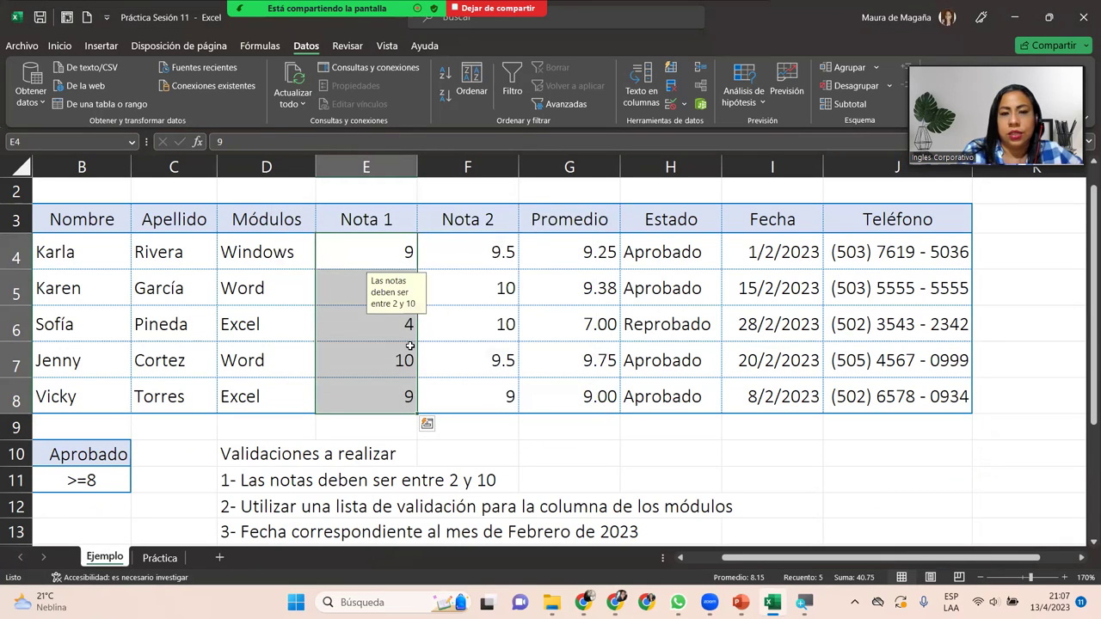
left_click(463, 297)
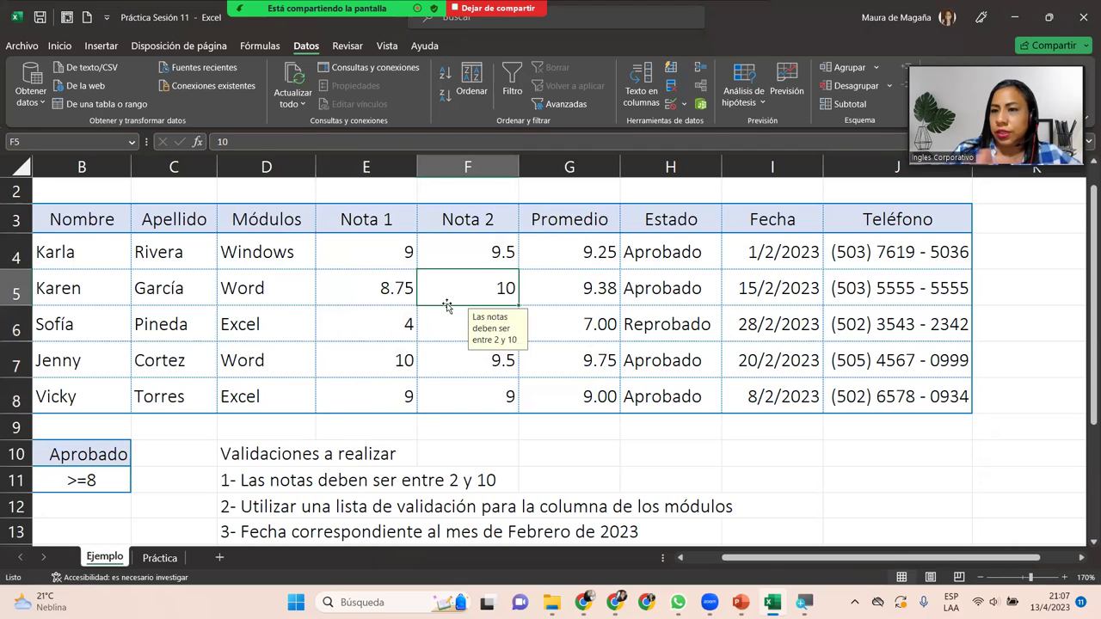
left_click(159, 558)
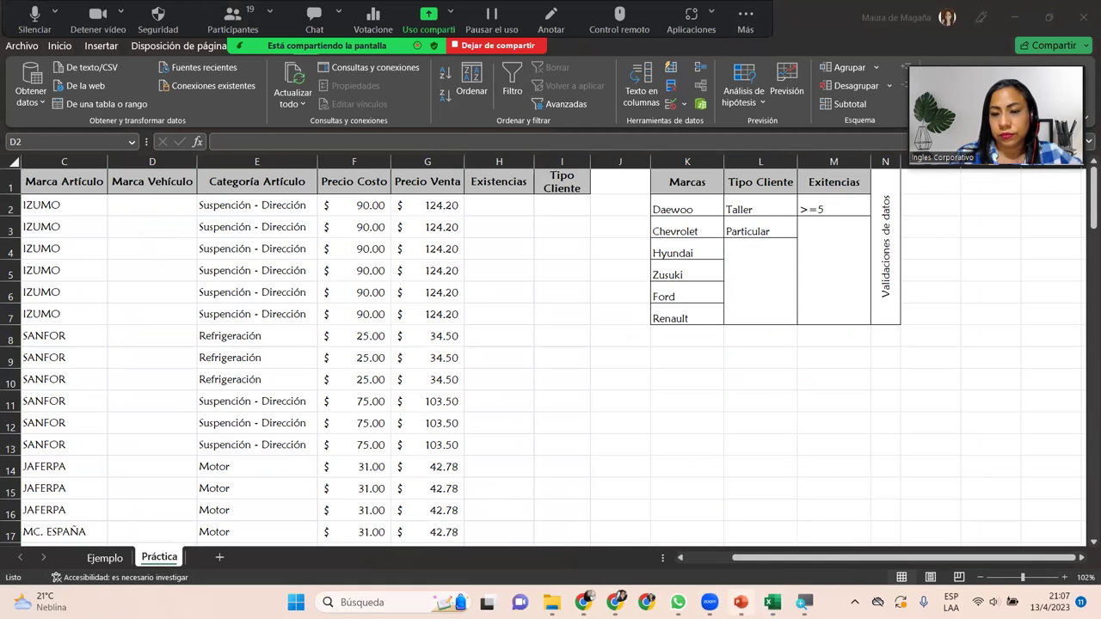
In PowerPoint, start the slide show from slide 10, CIERRE Y CONCLUSIONES, with Shift+F5.
left_click(741, 602)
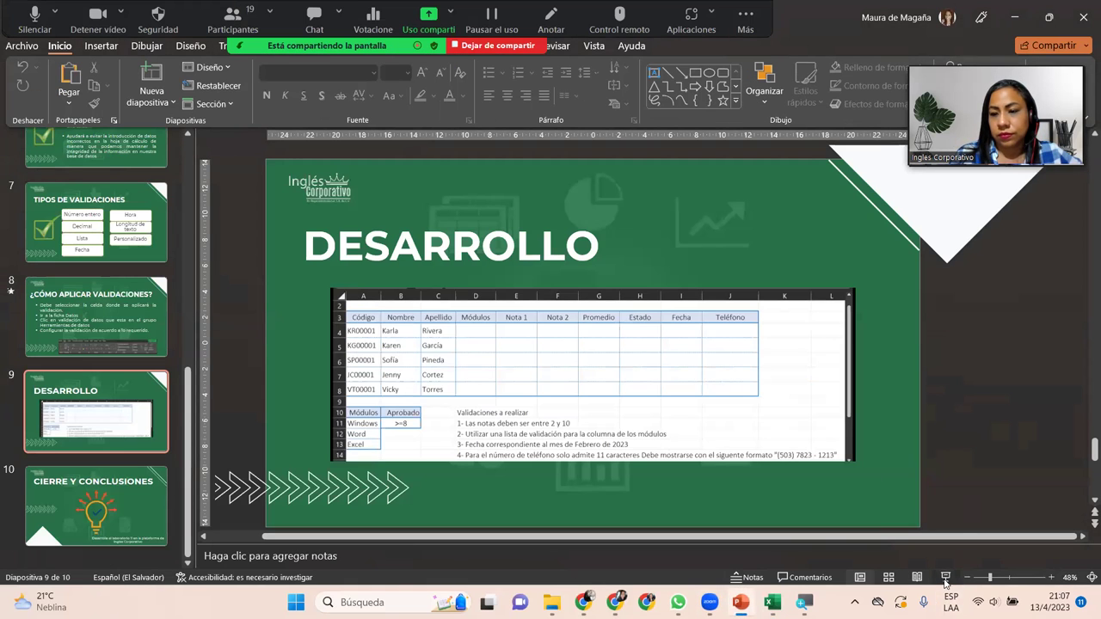
key("shift+F5")
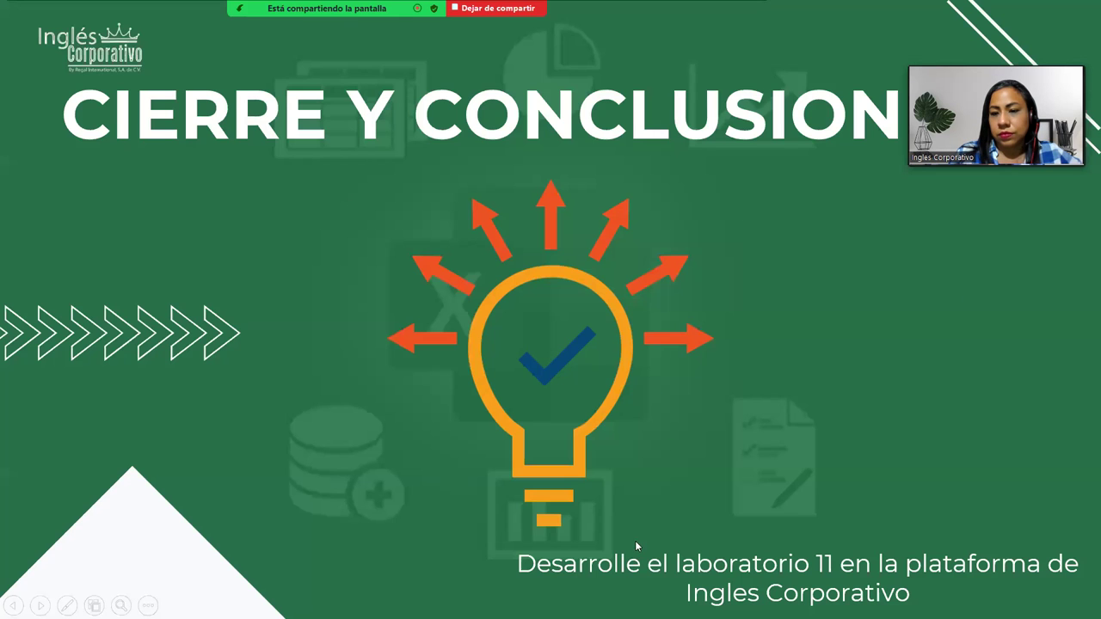